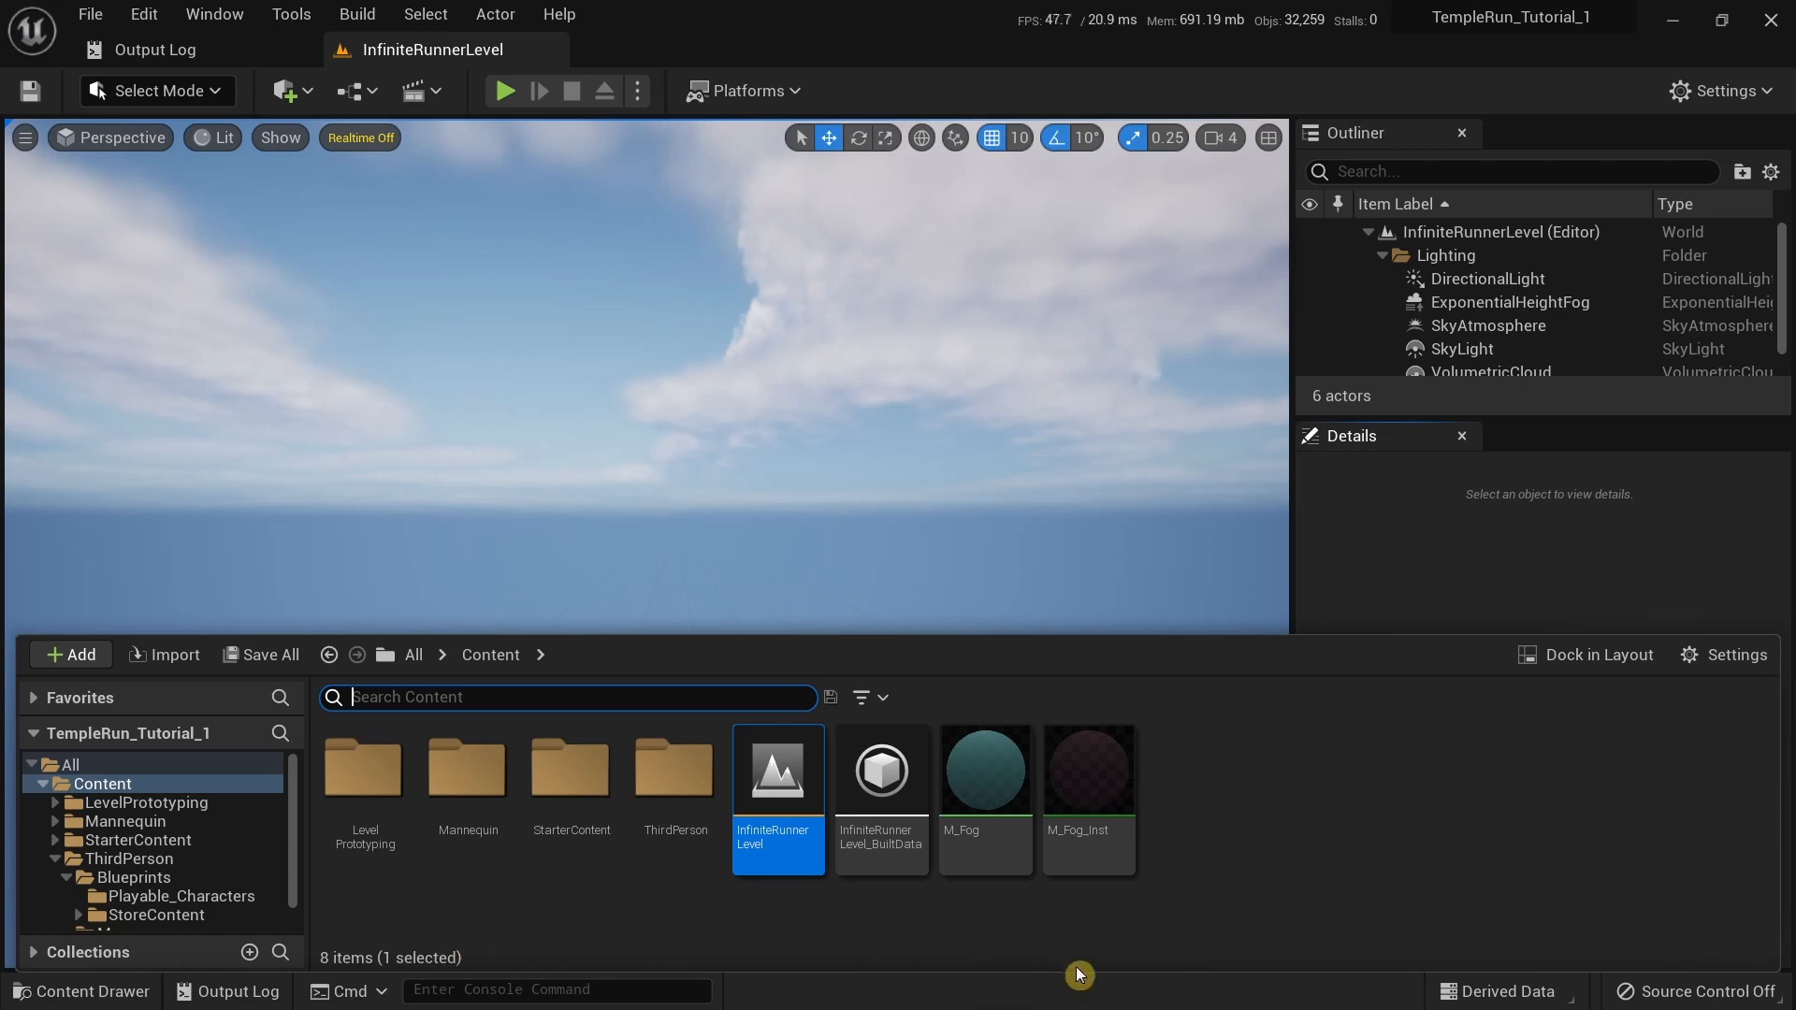
Open Store_Level from the ThirdPerson > Blueprints > StoreContent folder.
click(168, 859)
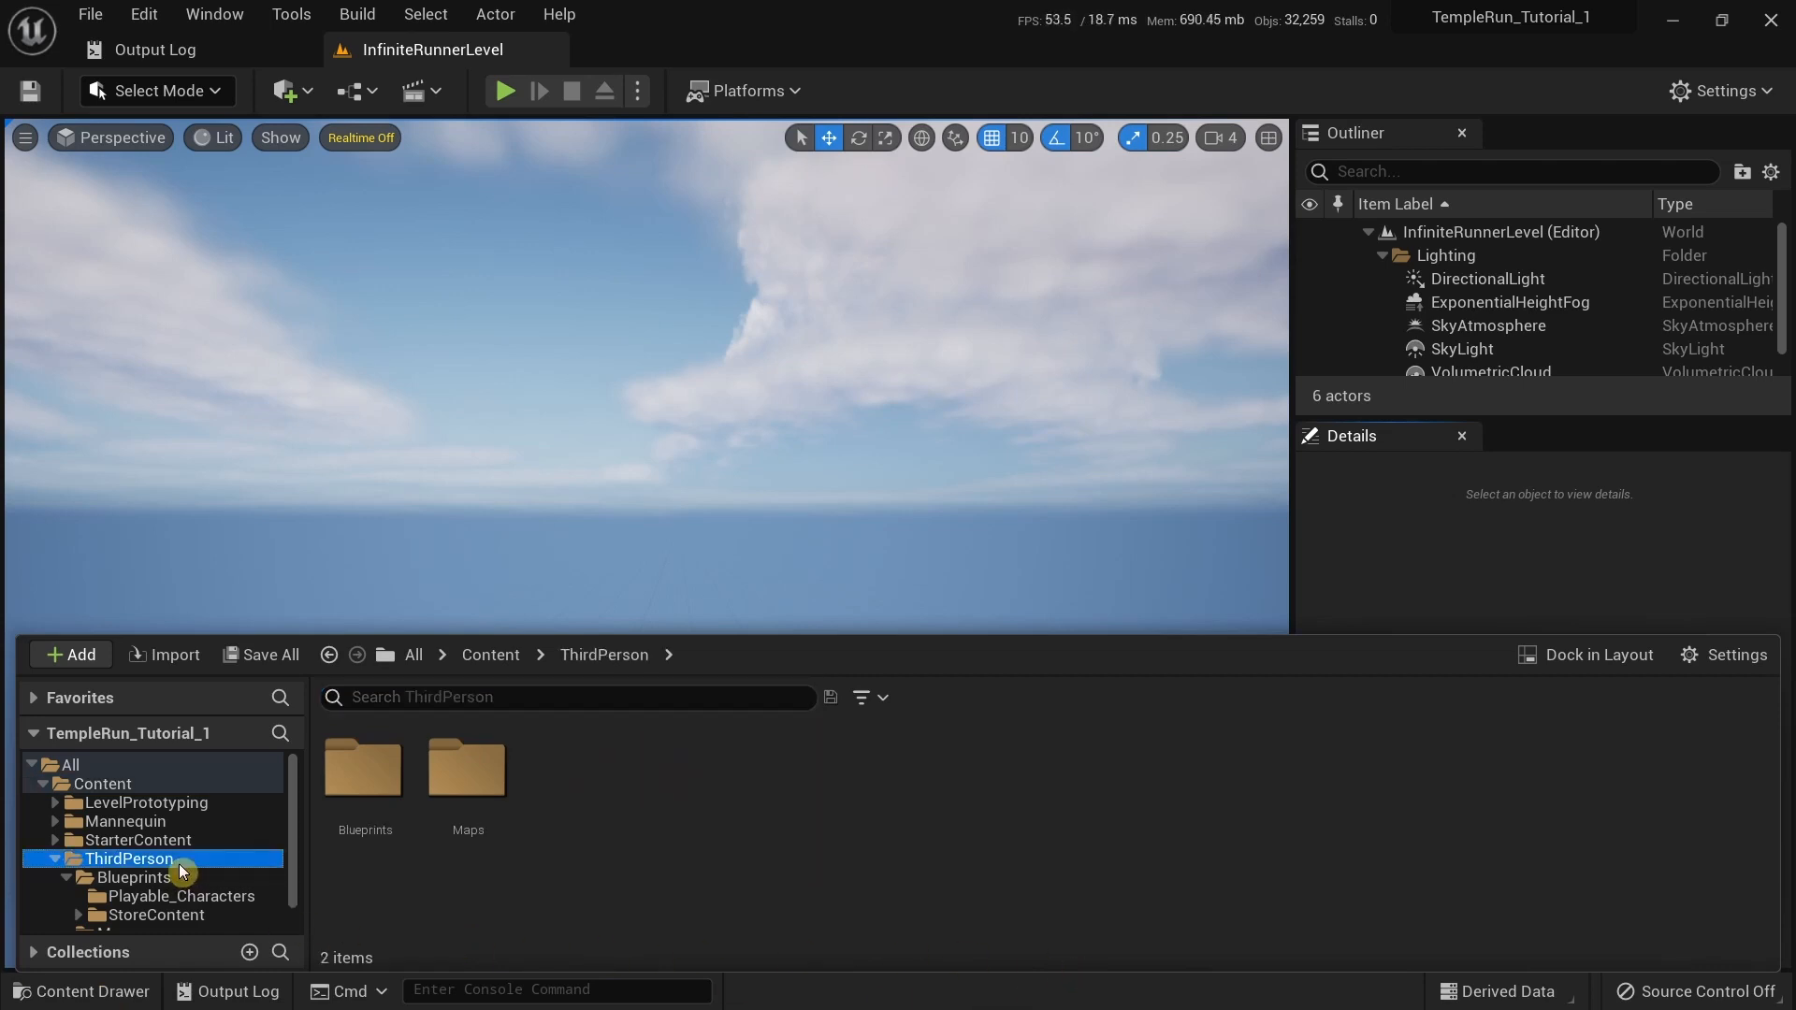
click(183, 878)
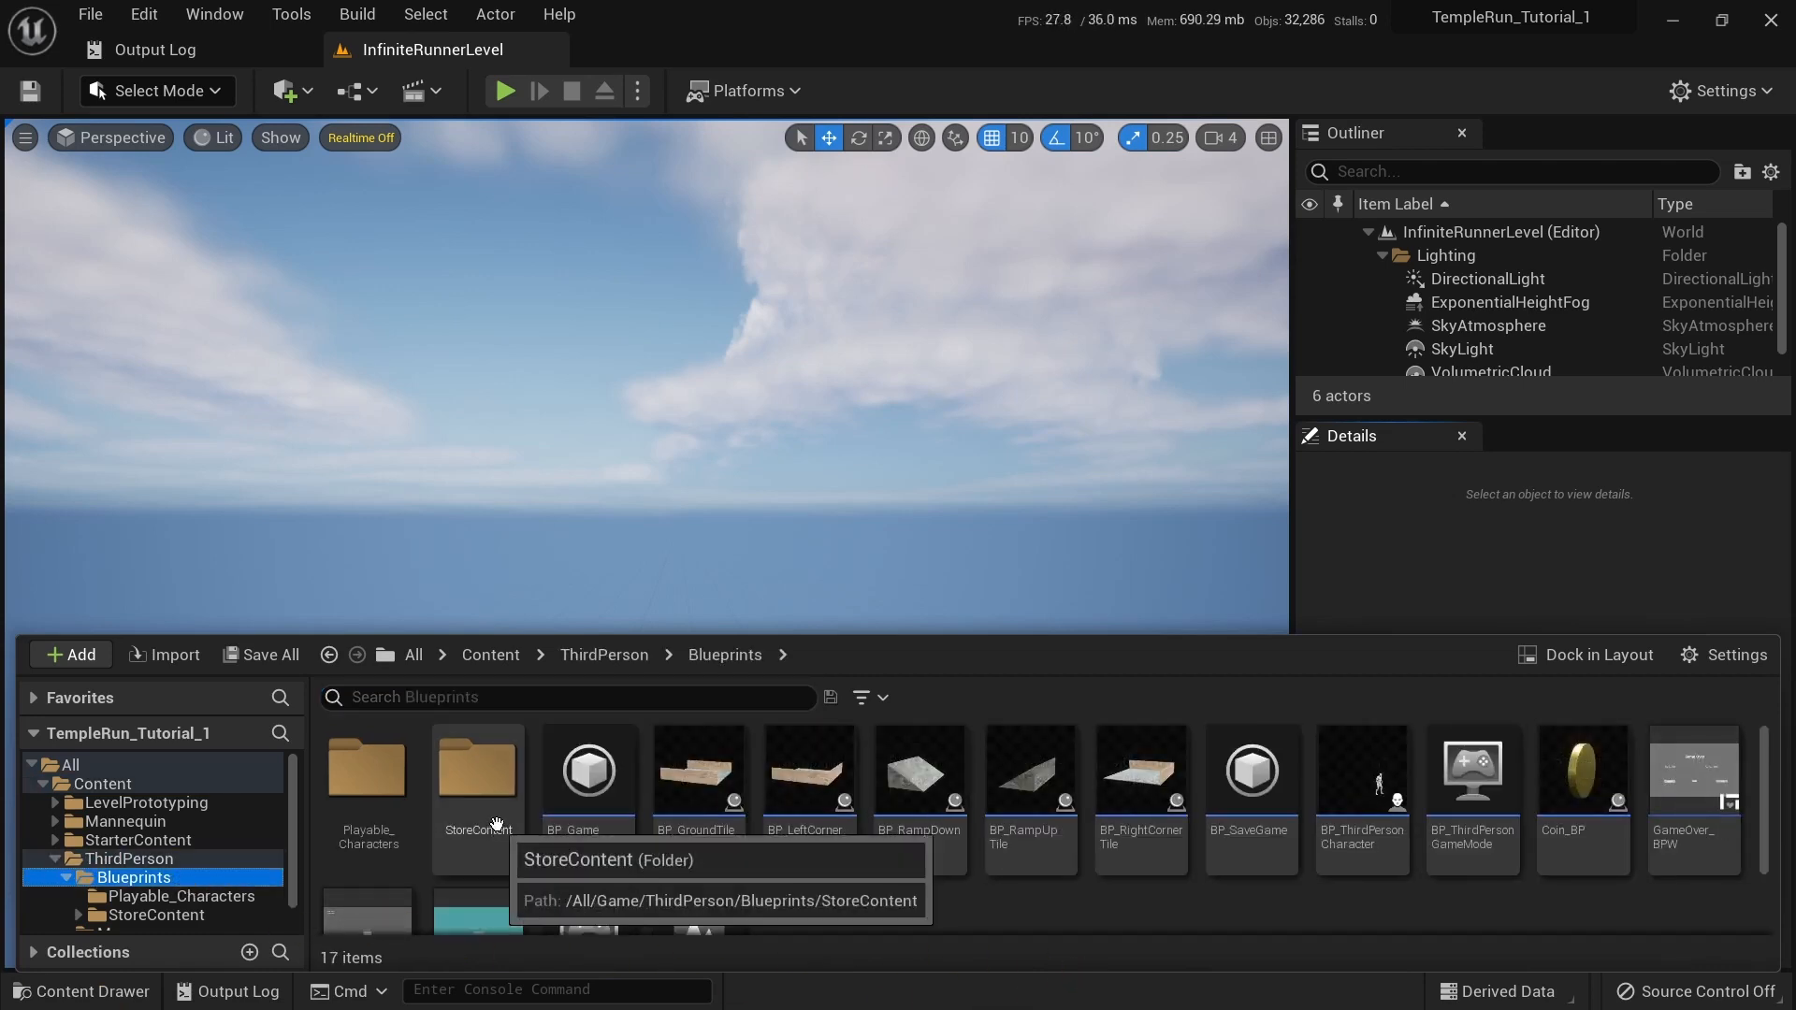
double_click(477, 785)
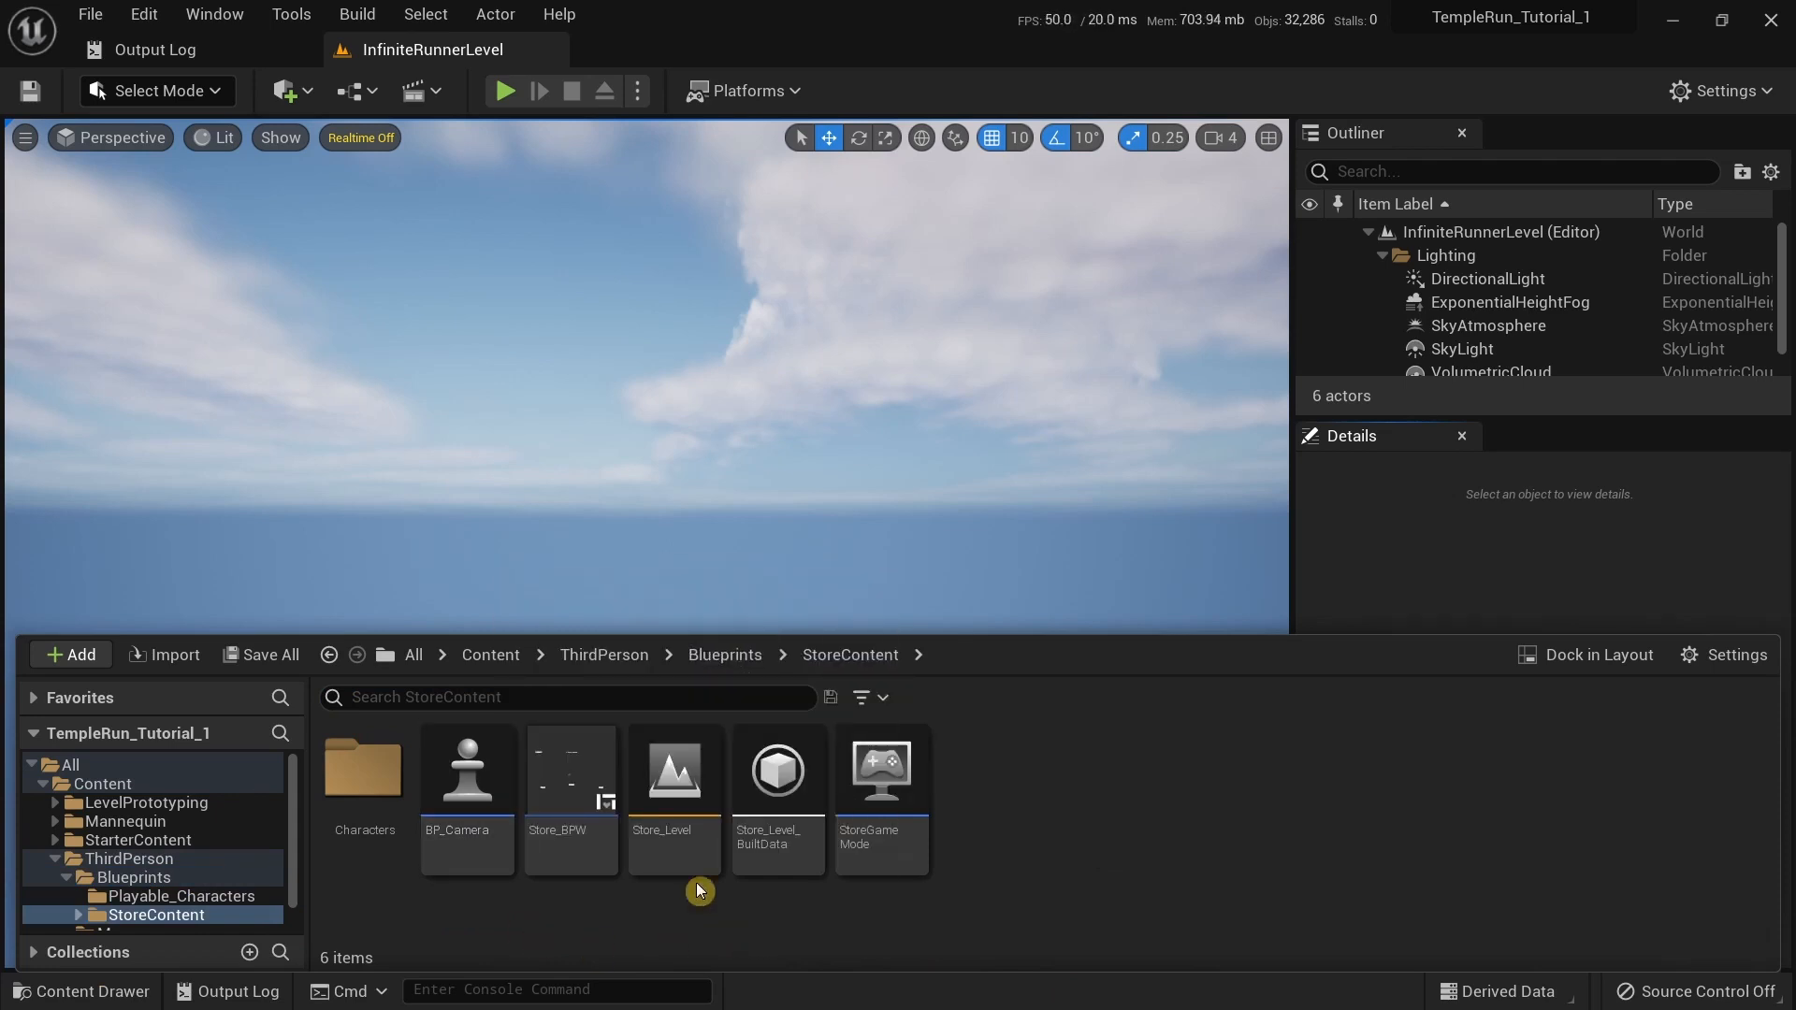
double_click(698, 814)
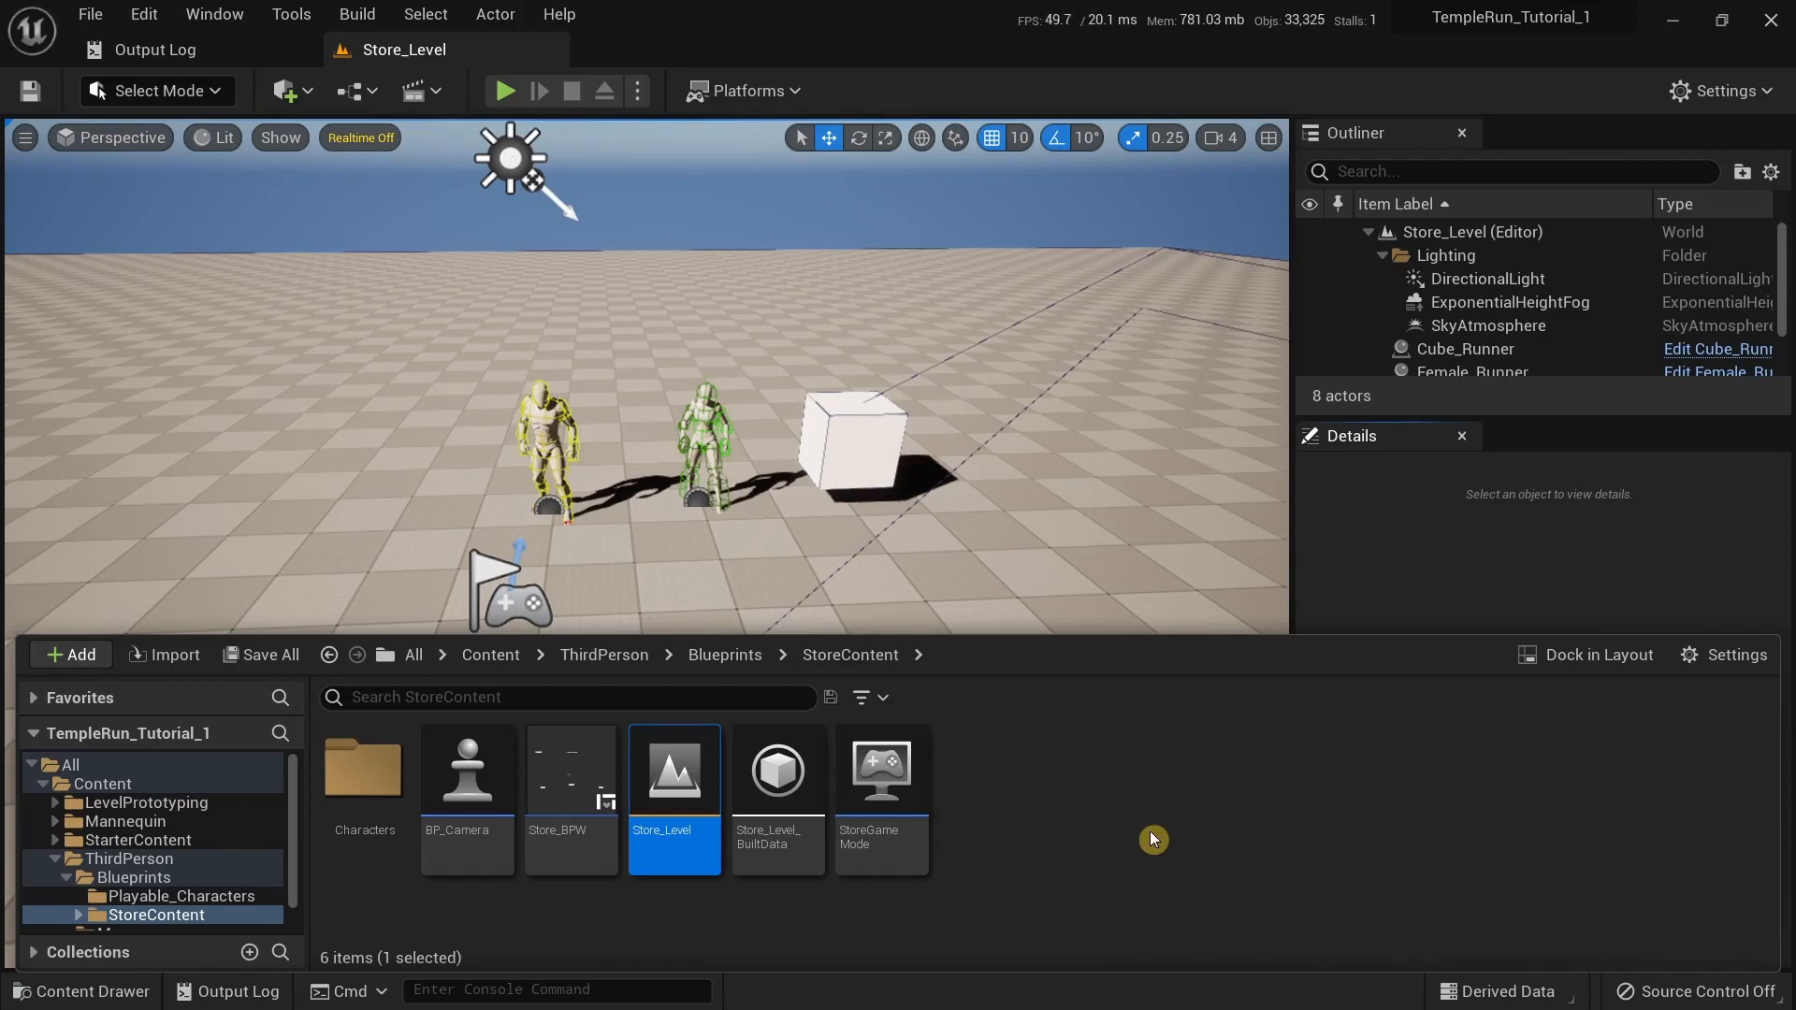
Create a Structure asset named StoreCharacters_Struct in the StoreContent folder.
right_click(1137, 786)
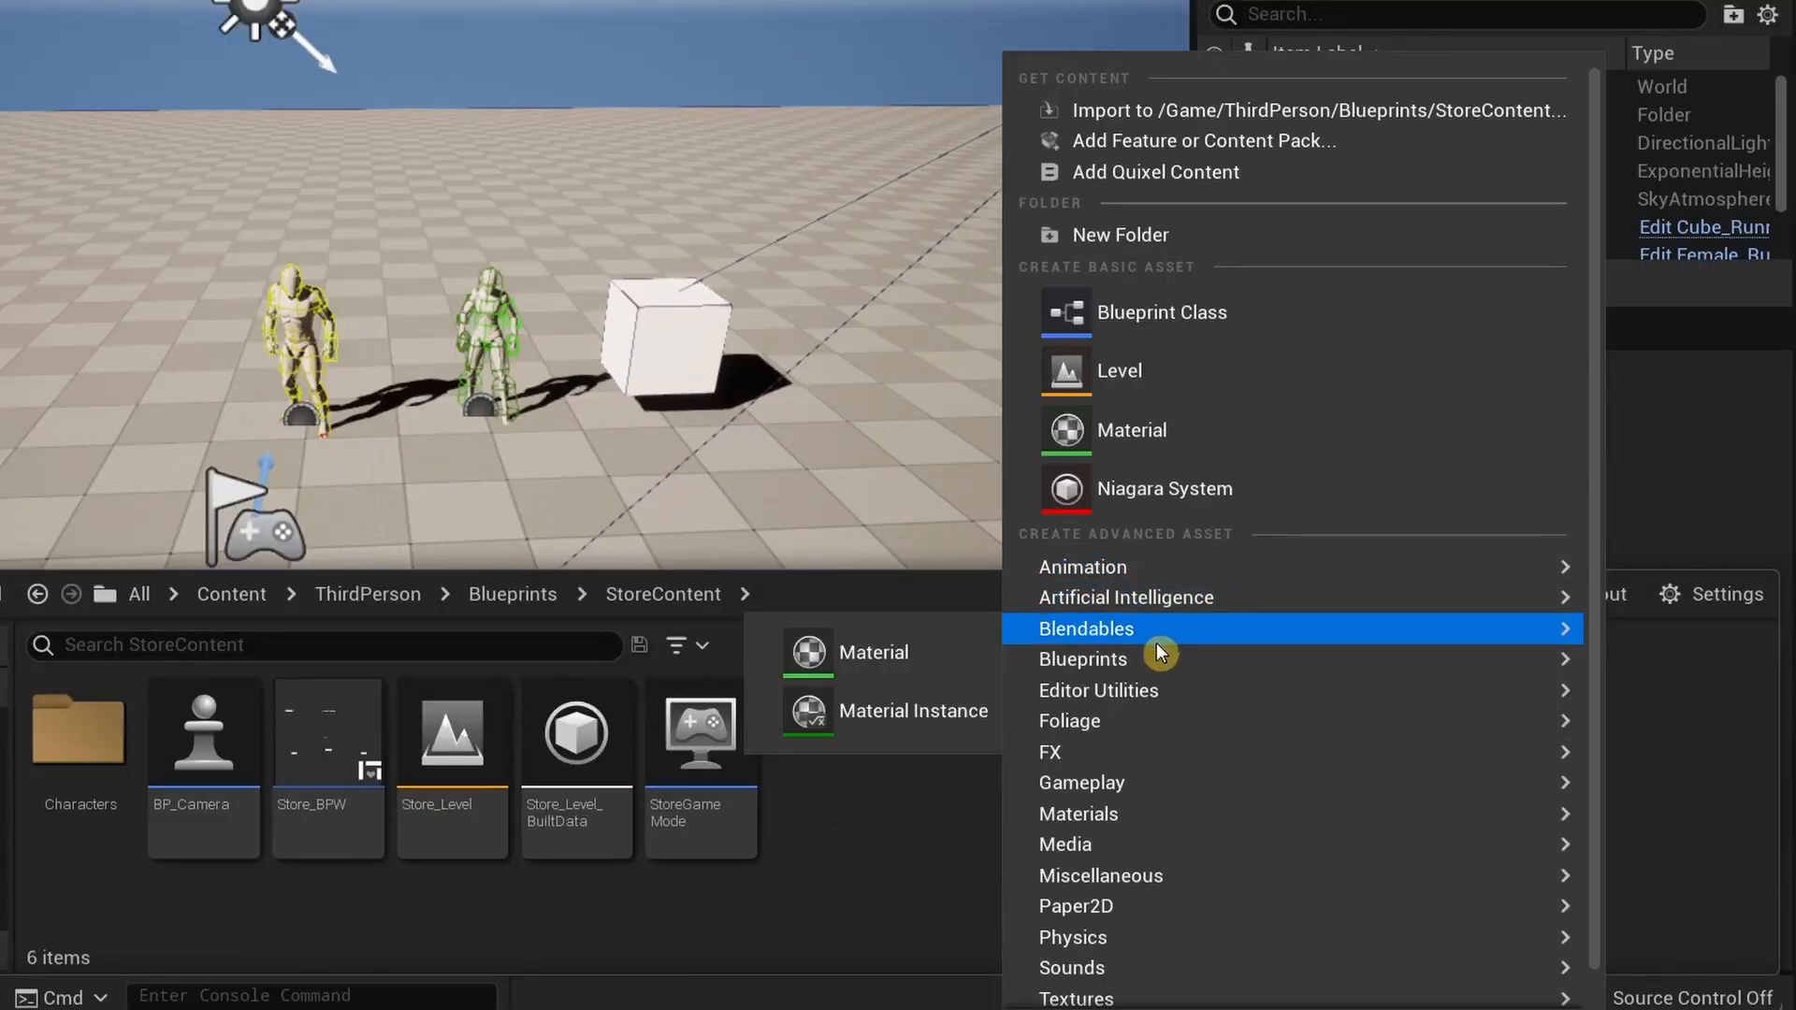
mouse_move(1160, 659)
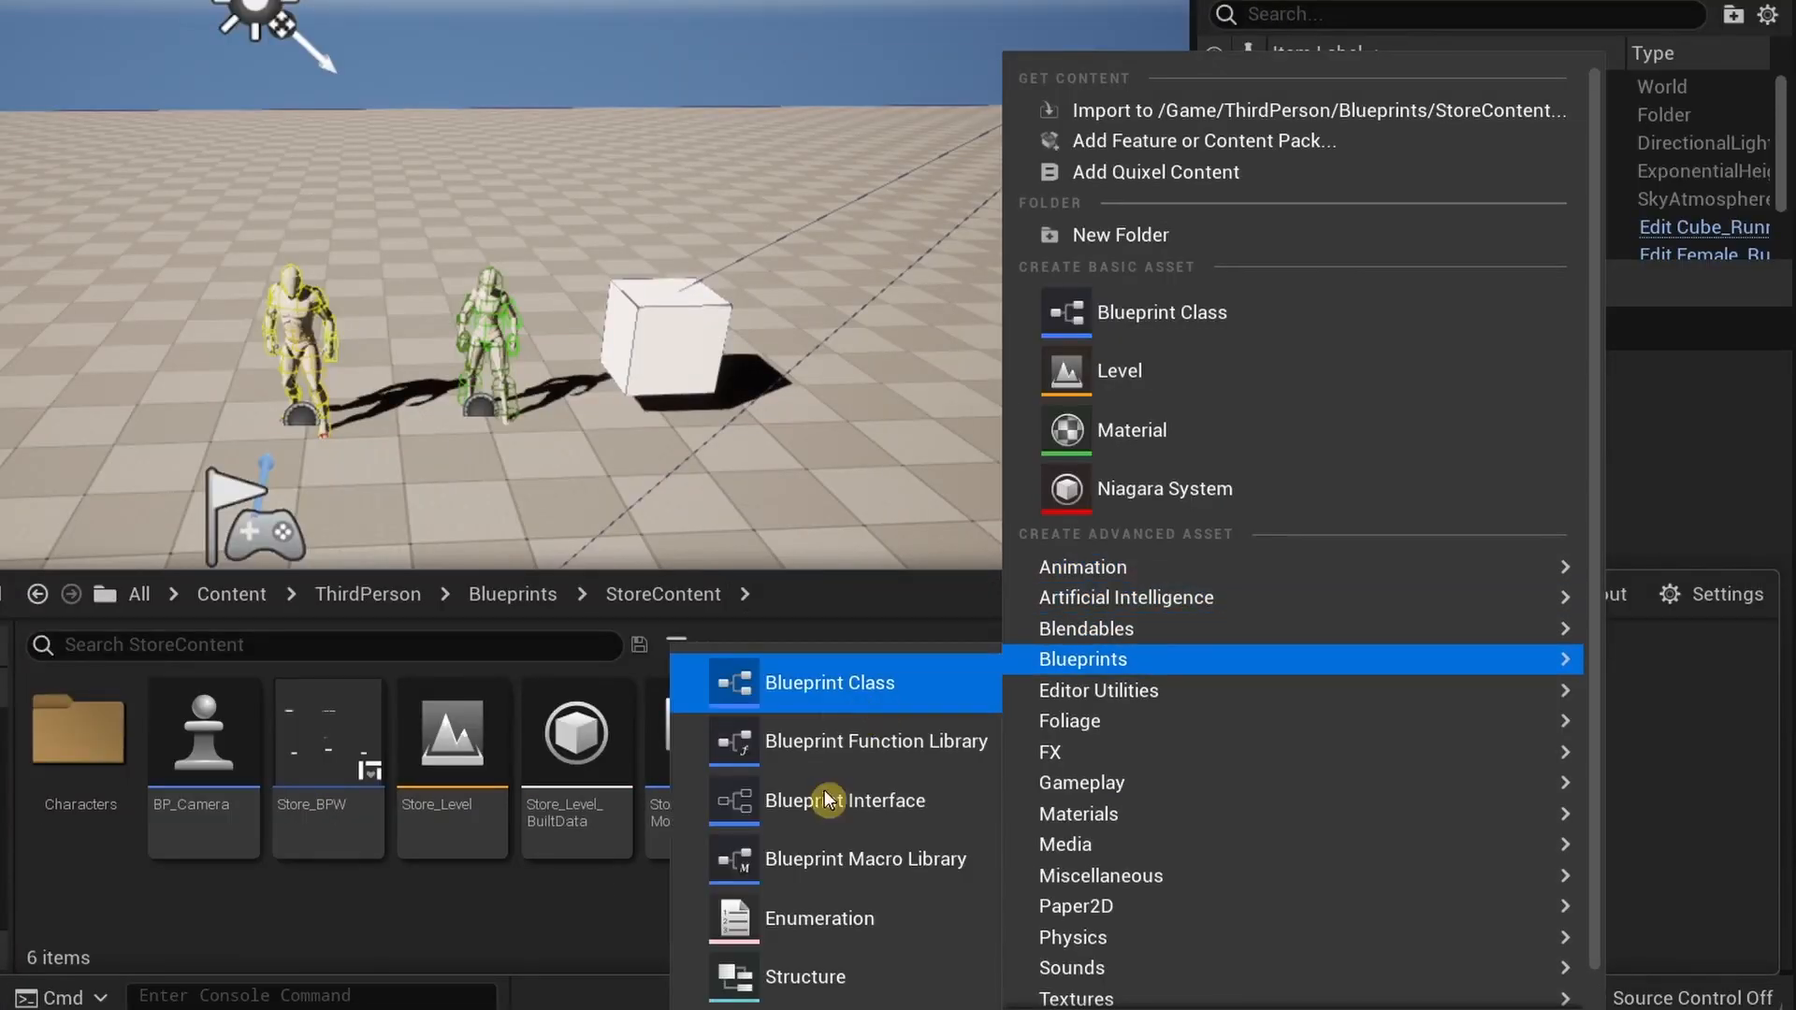
click(857, 991)
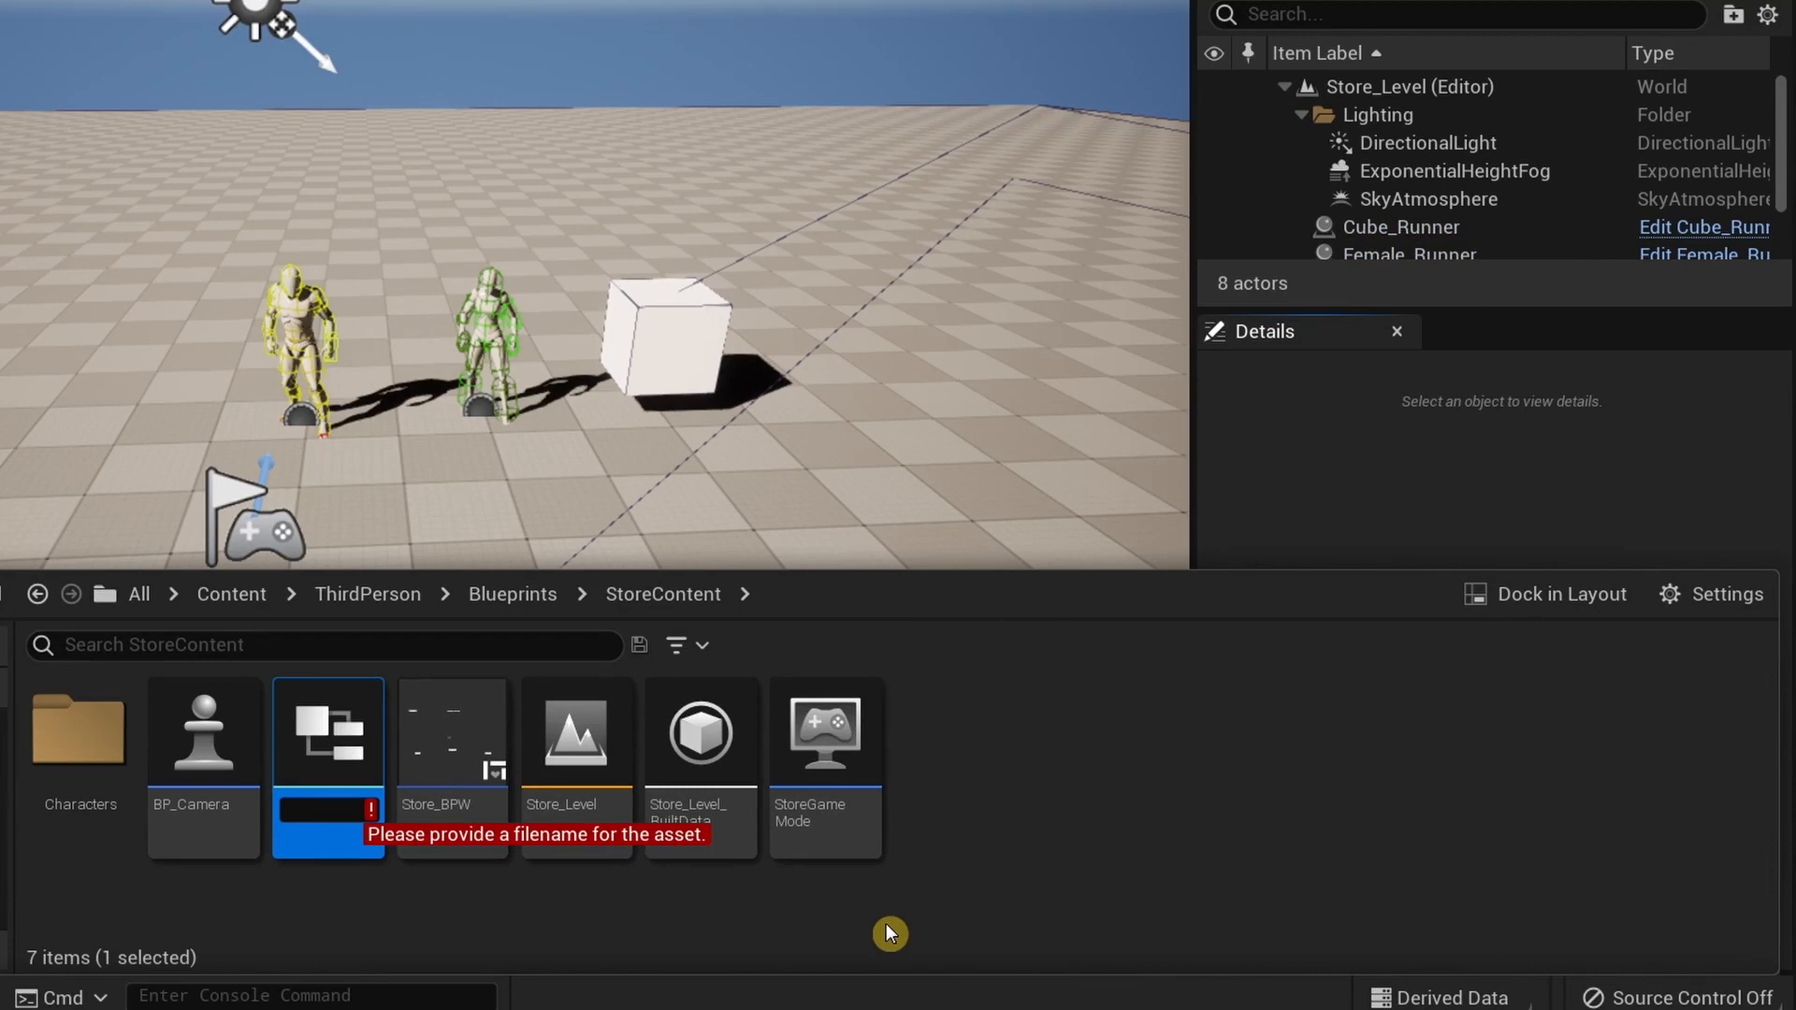
text(StoreCharacters_Struct)
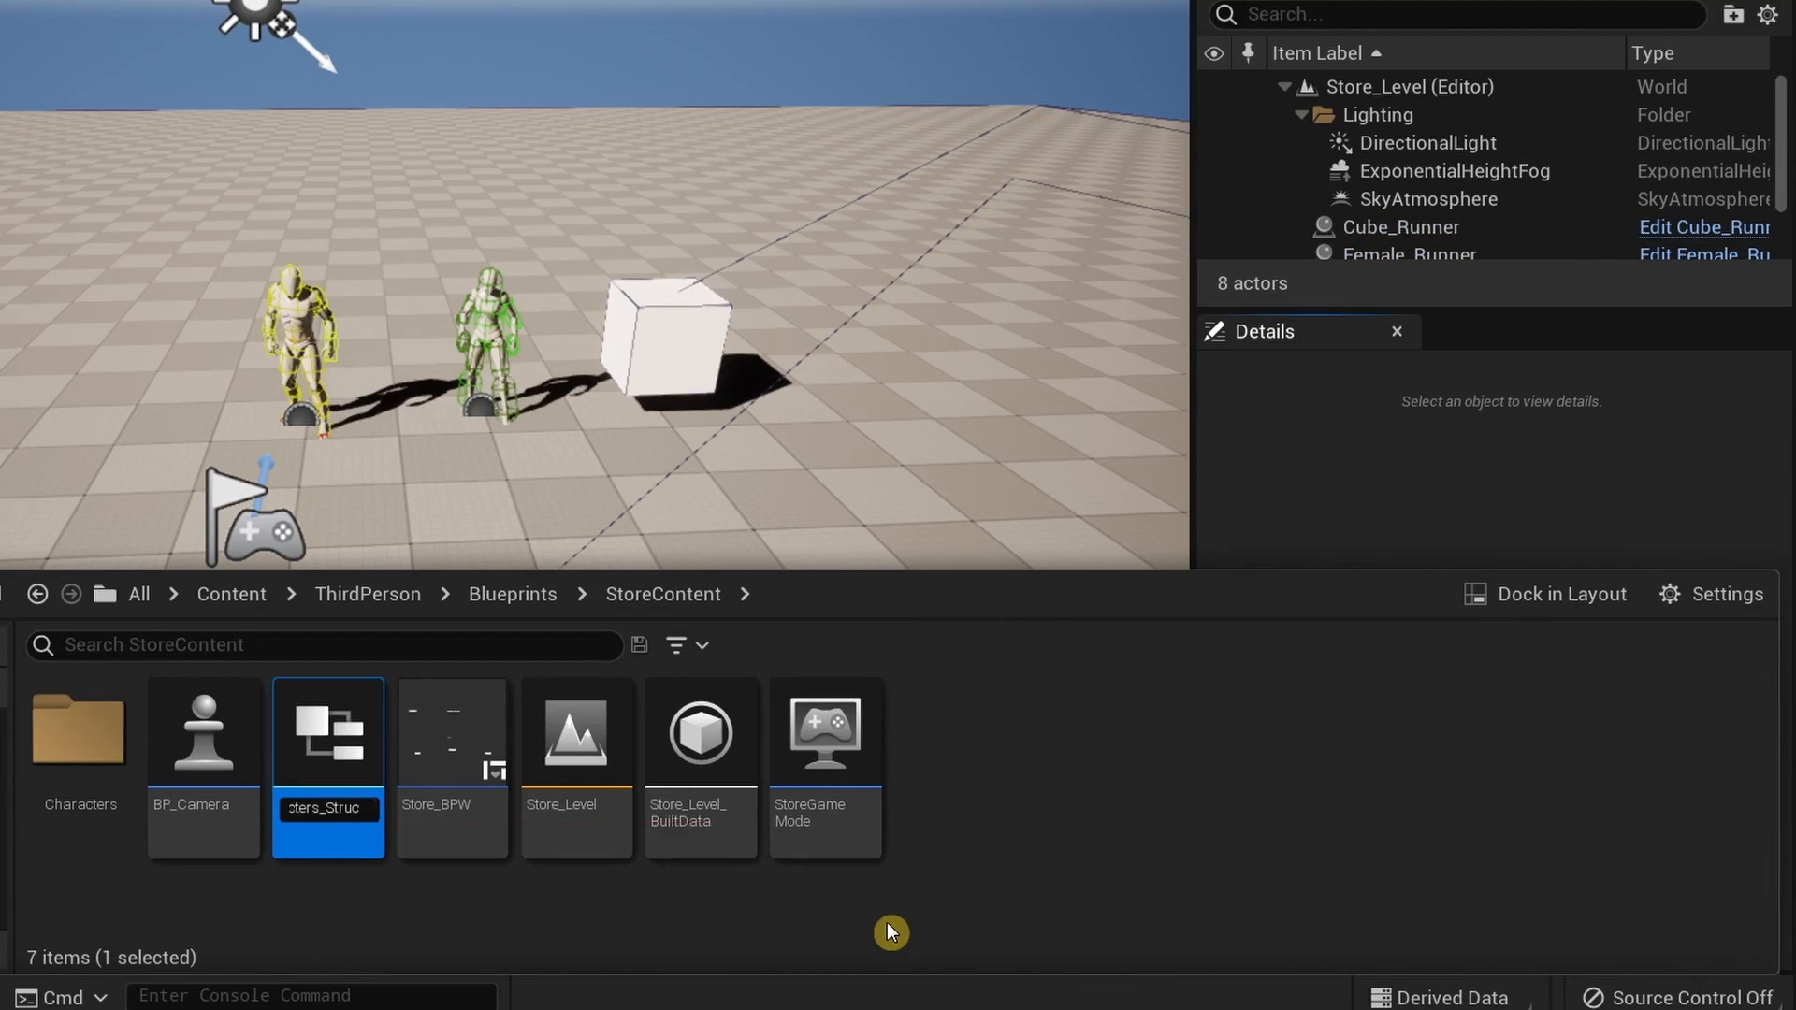
key(Return)
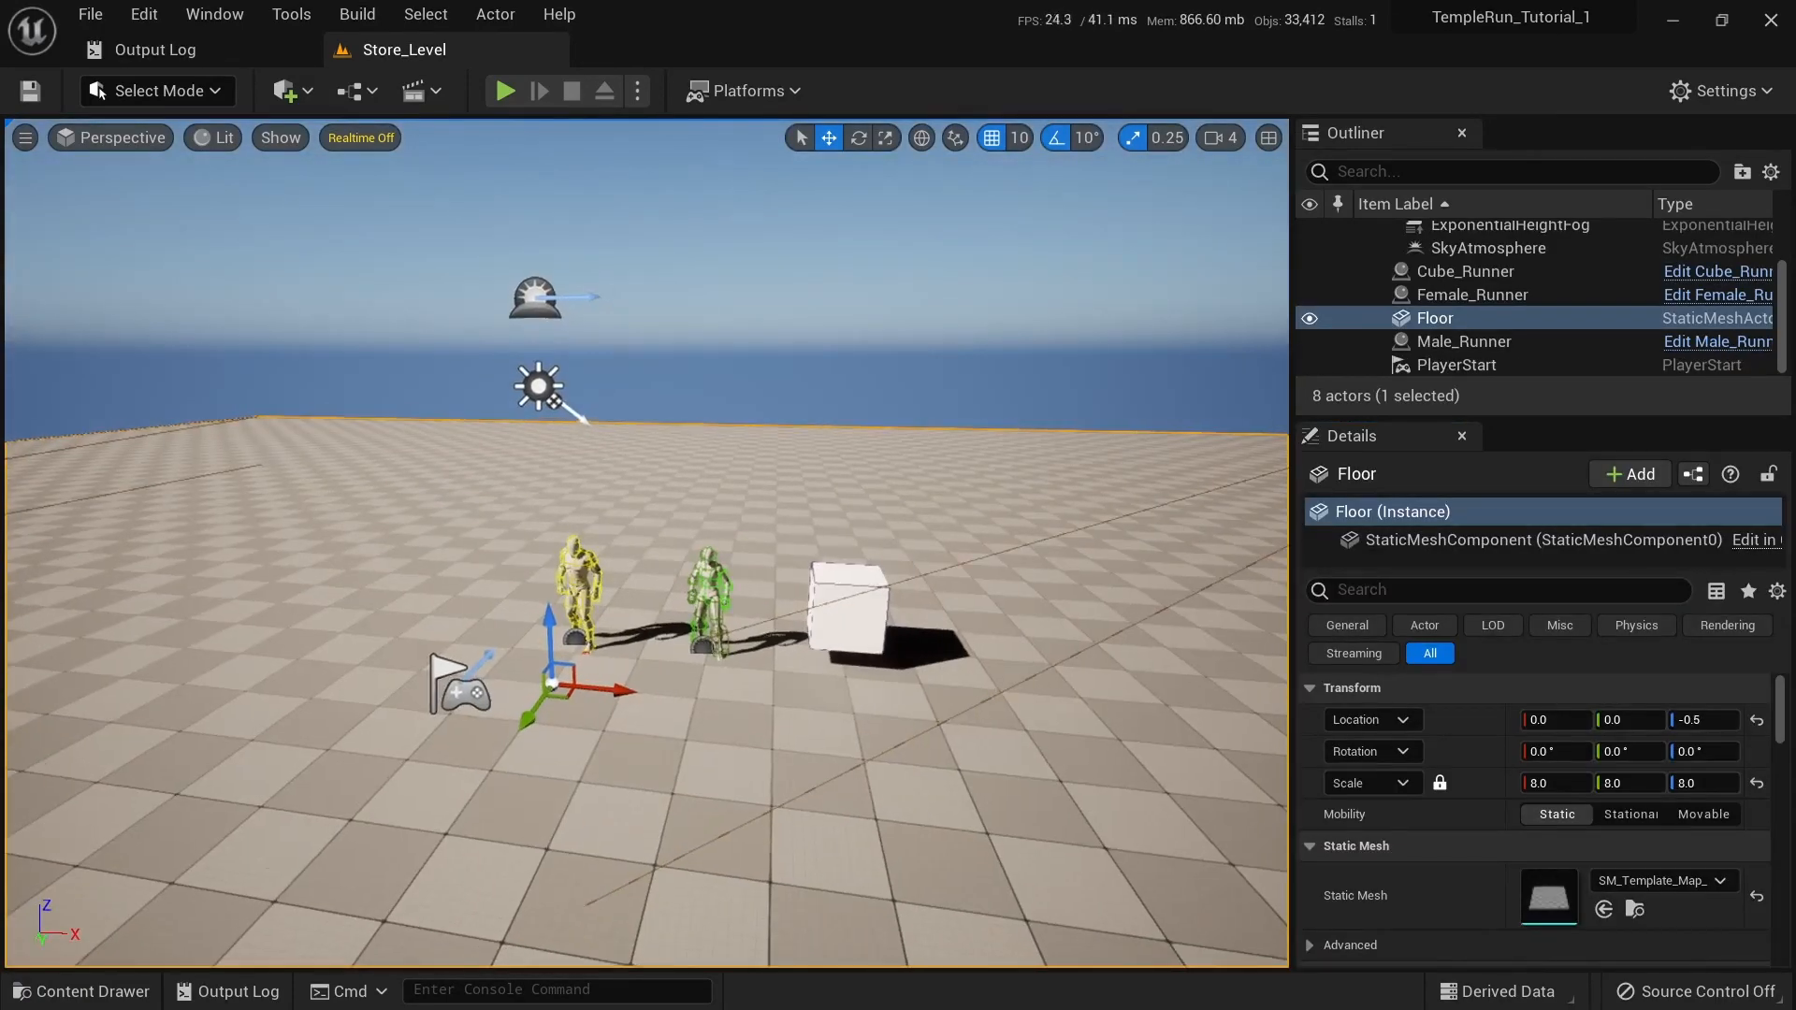
right_drag(645, 561, 655, 580)
key(s)
right_drag(892, 621, 891, 621)
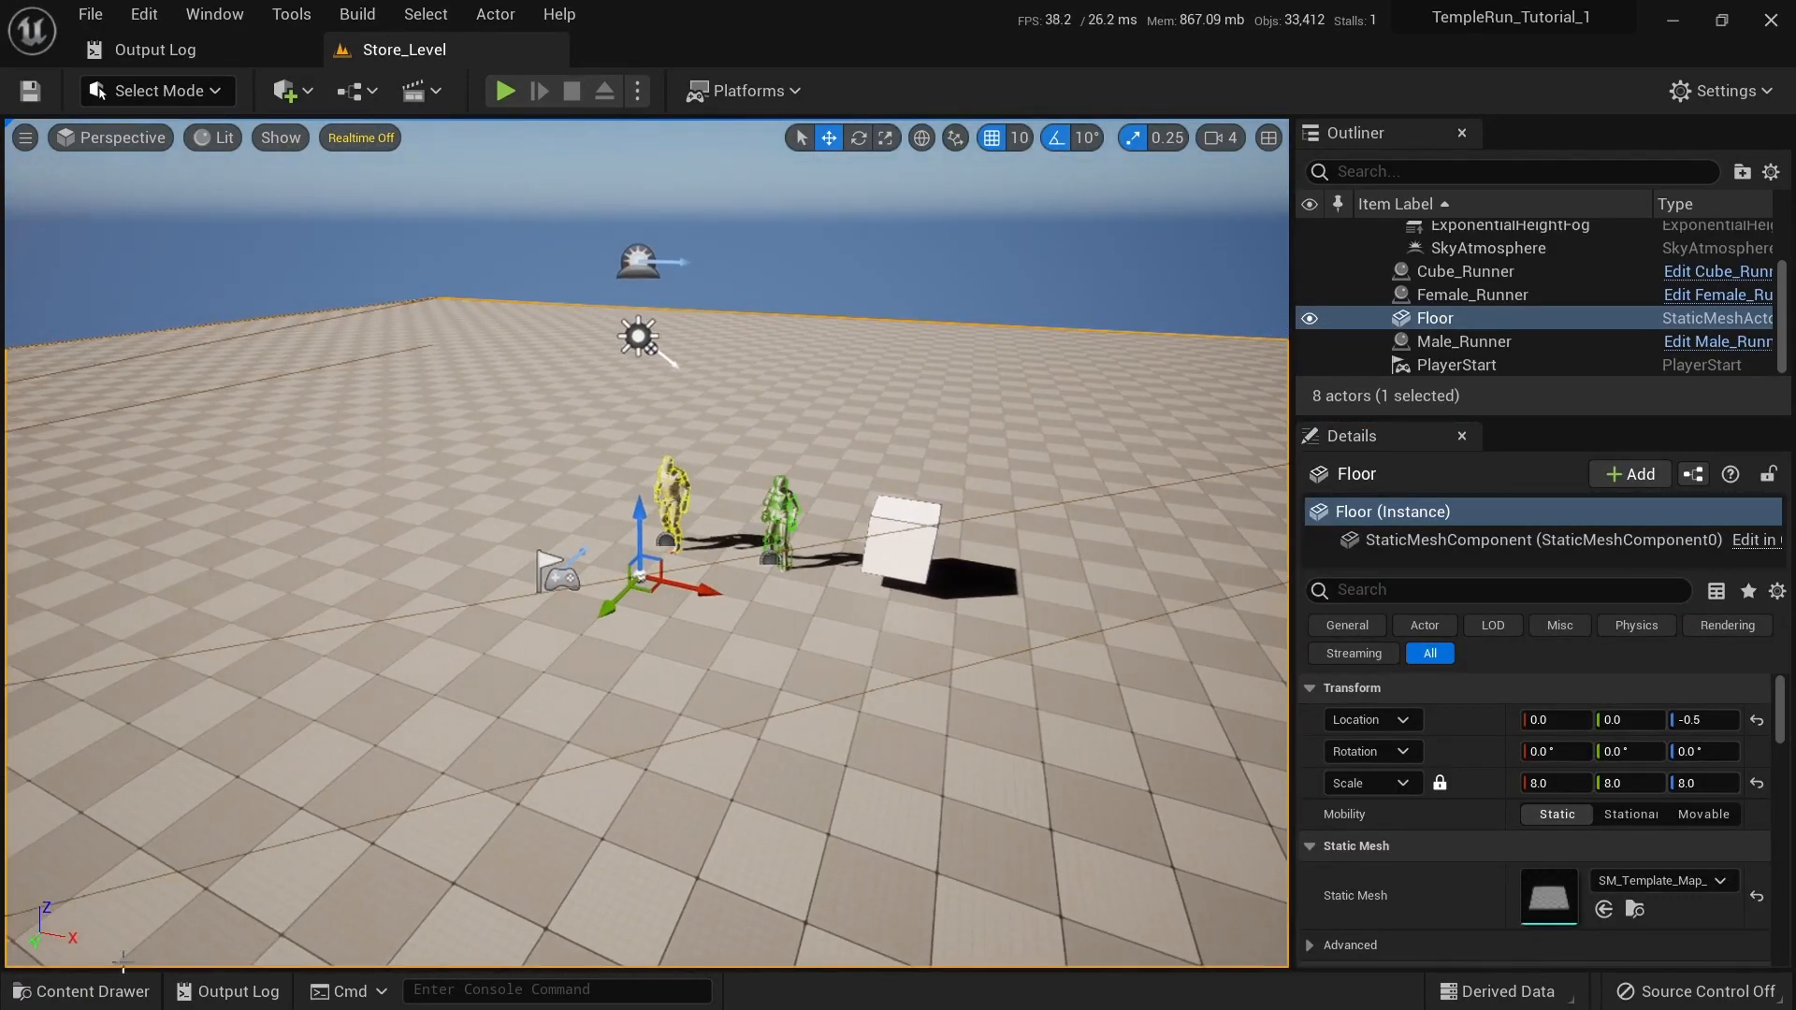
Open StoreCharacters_Struct for editing and rename its default Boolean member variable as isBought.
click(82, 992)
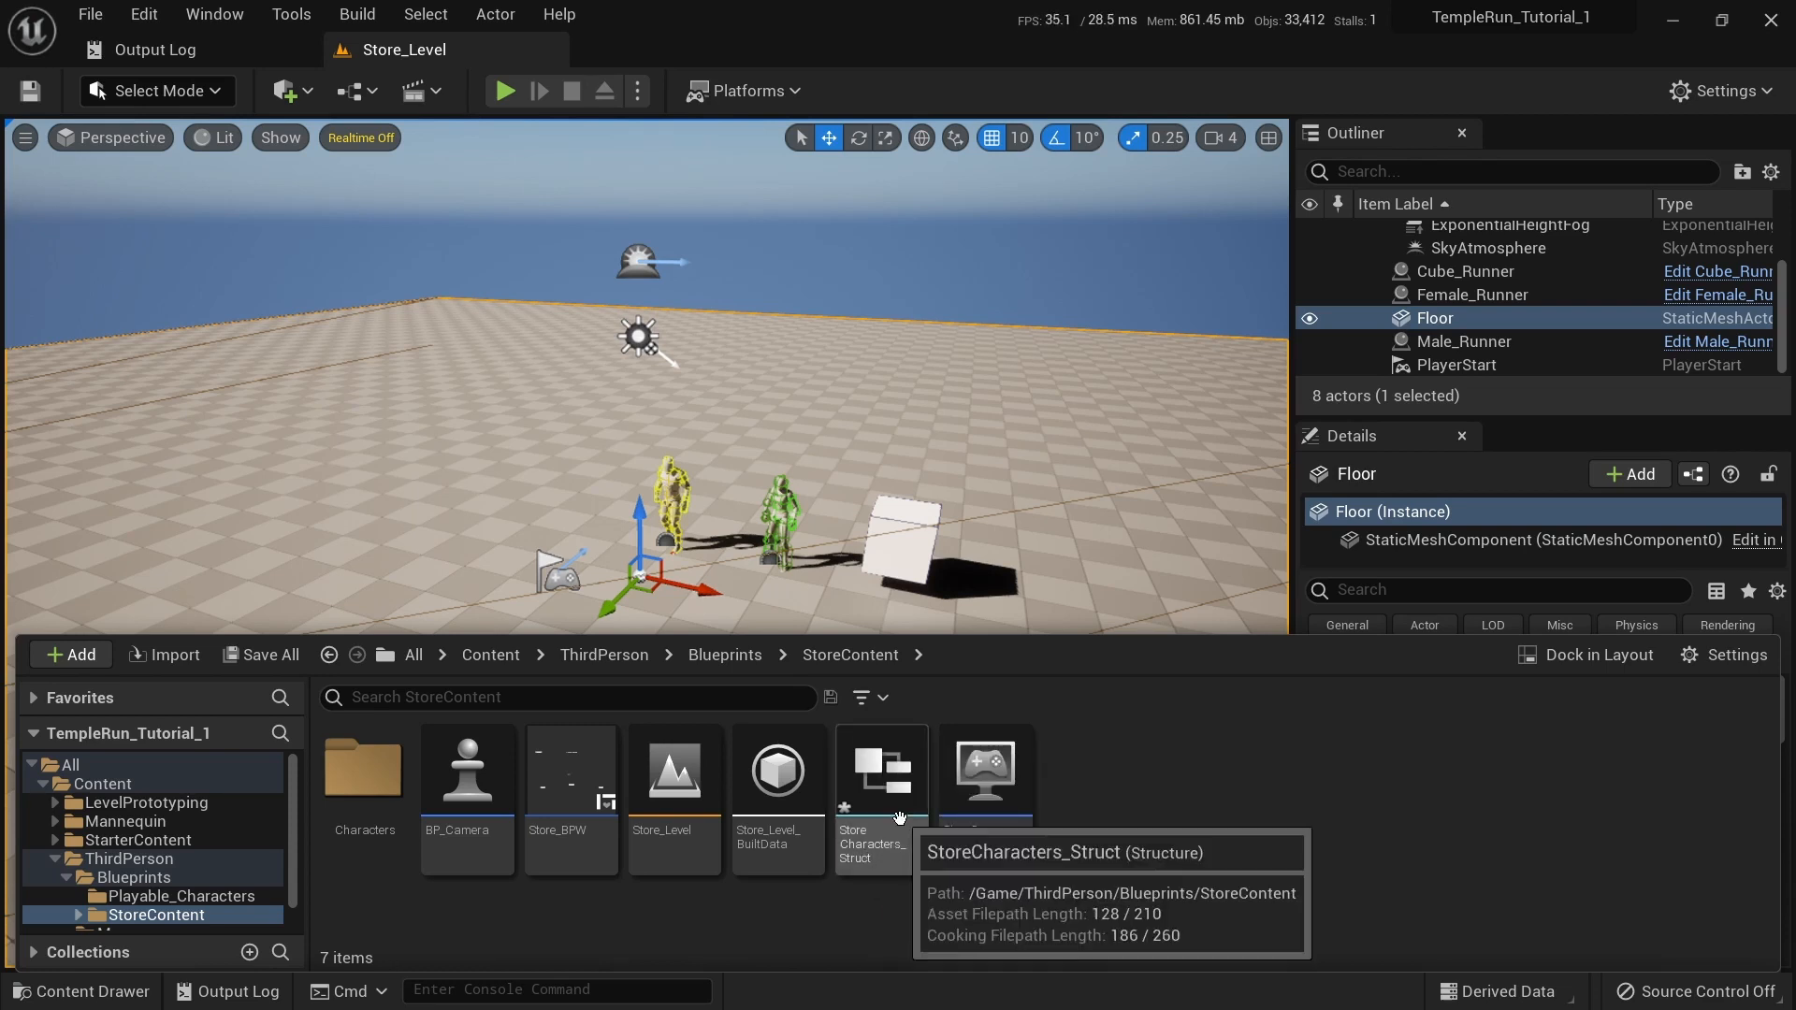
double_click(894, 774)
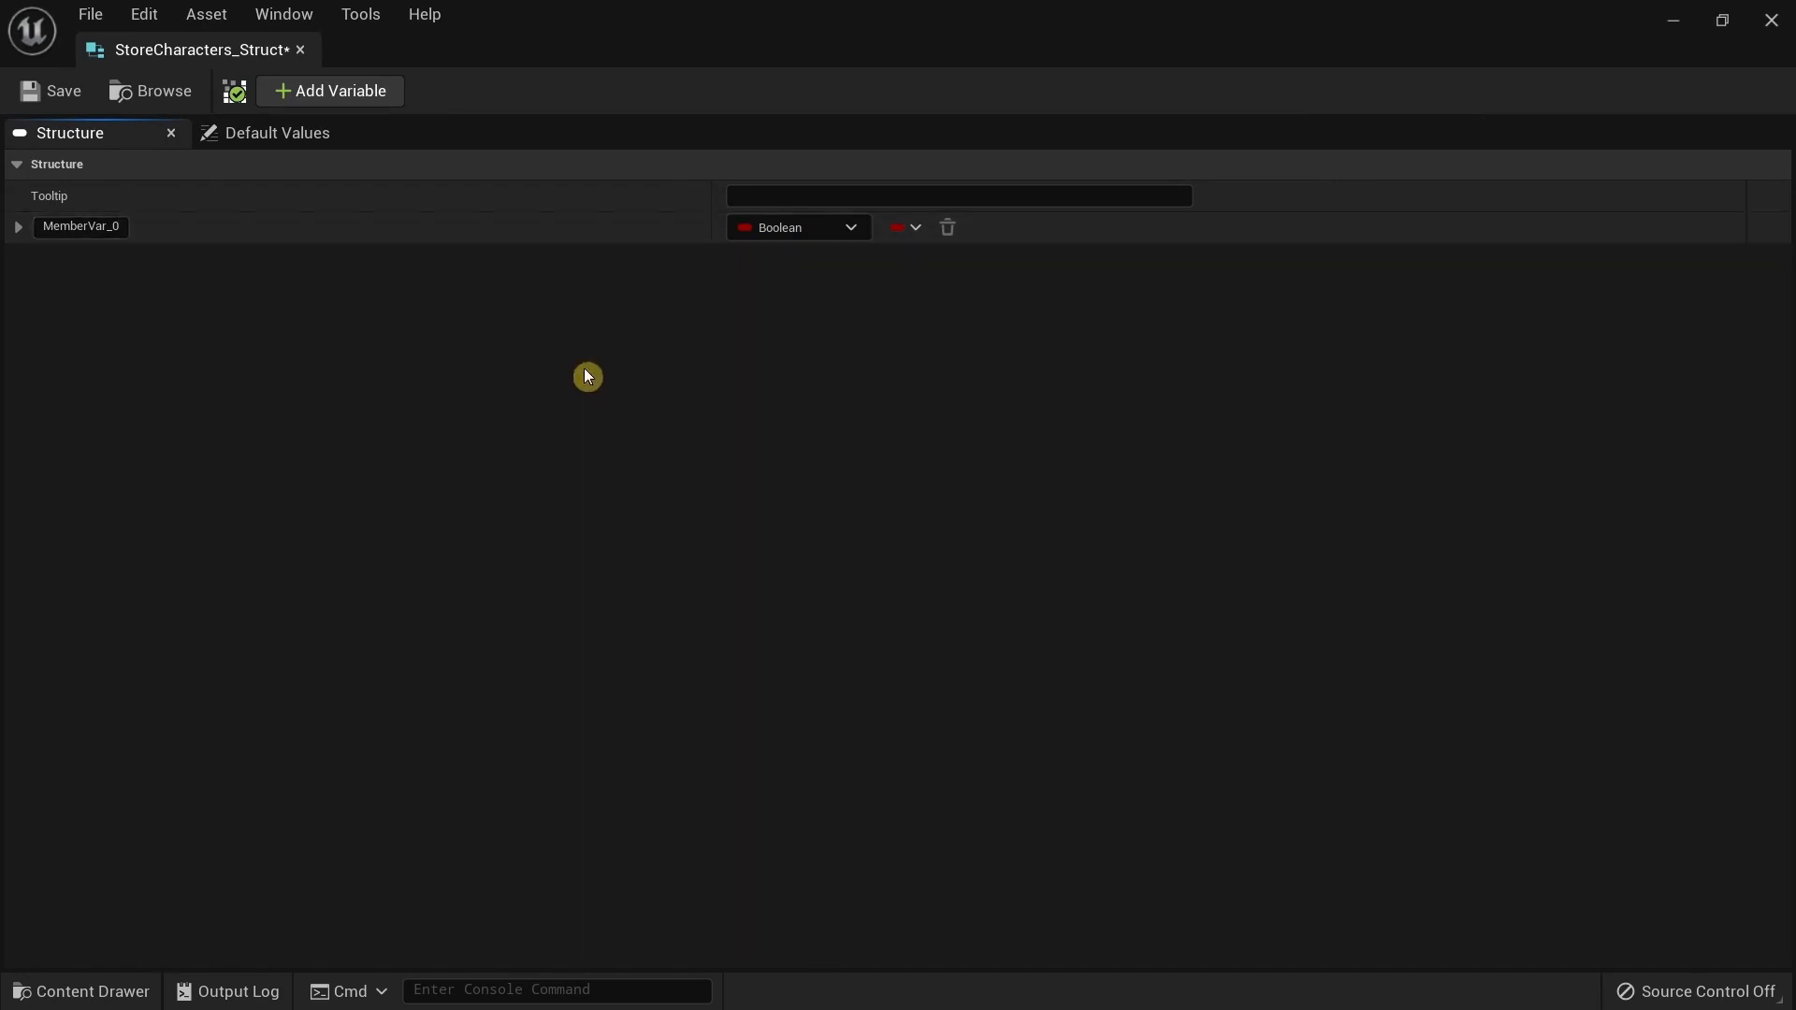
click(116, 227)
key(BackSpace)
text(isBo)
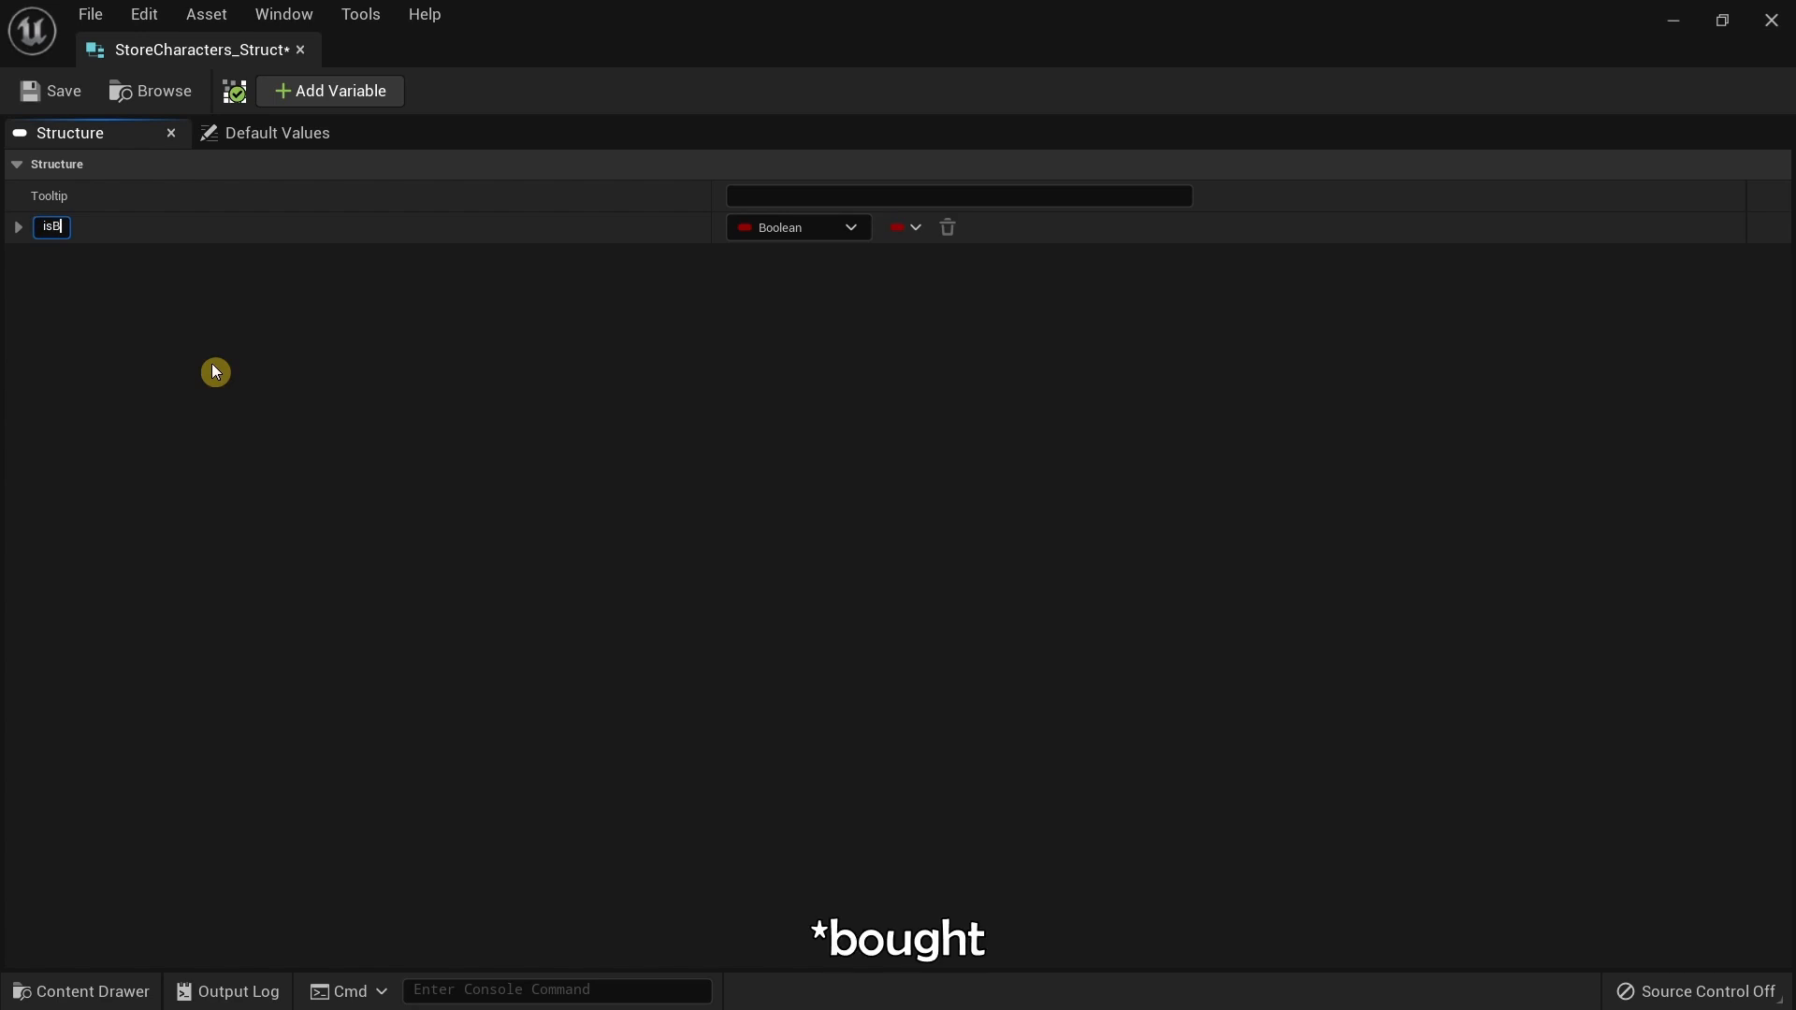
text(ught)
key(Return)
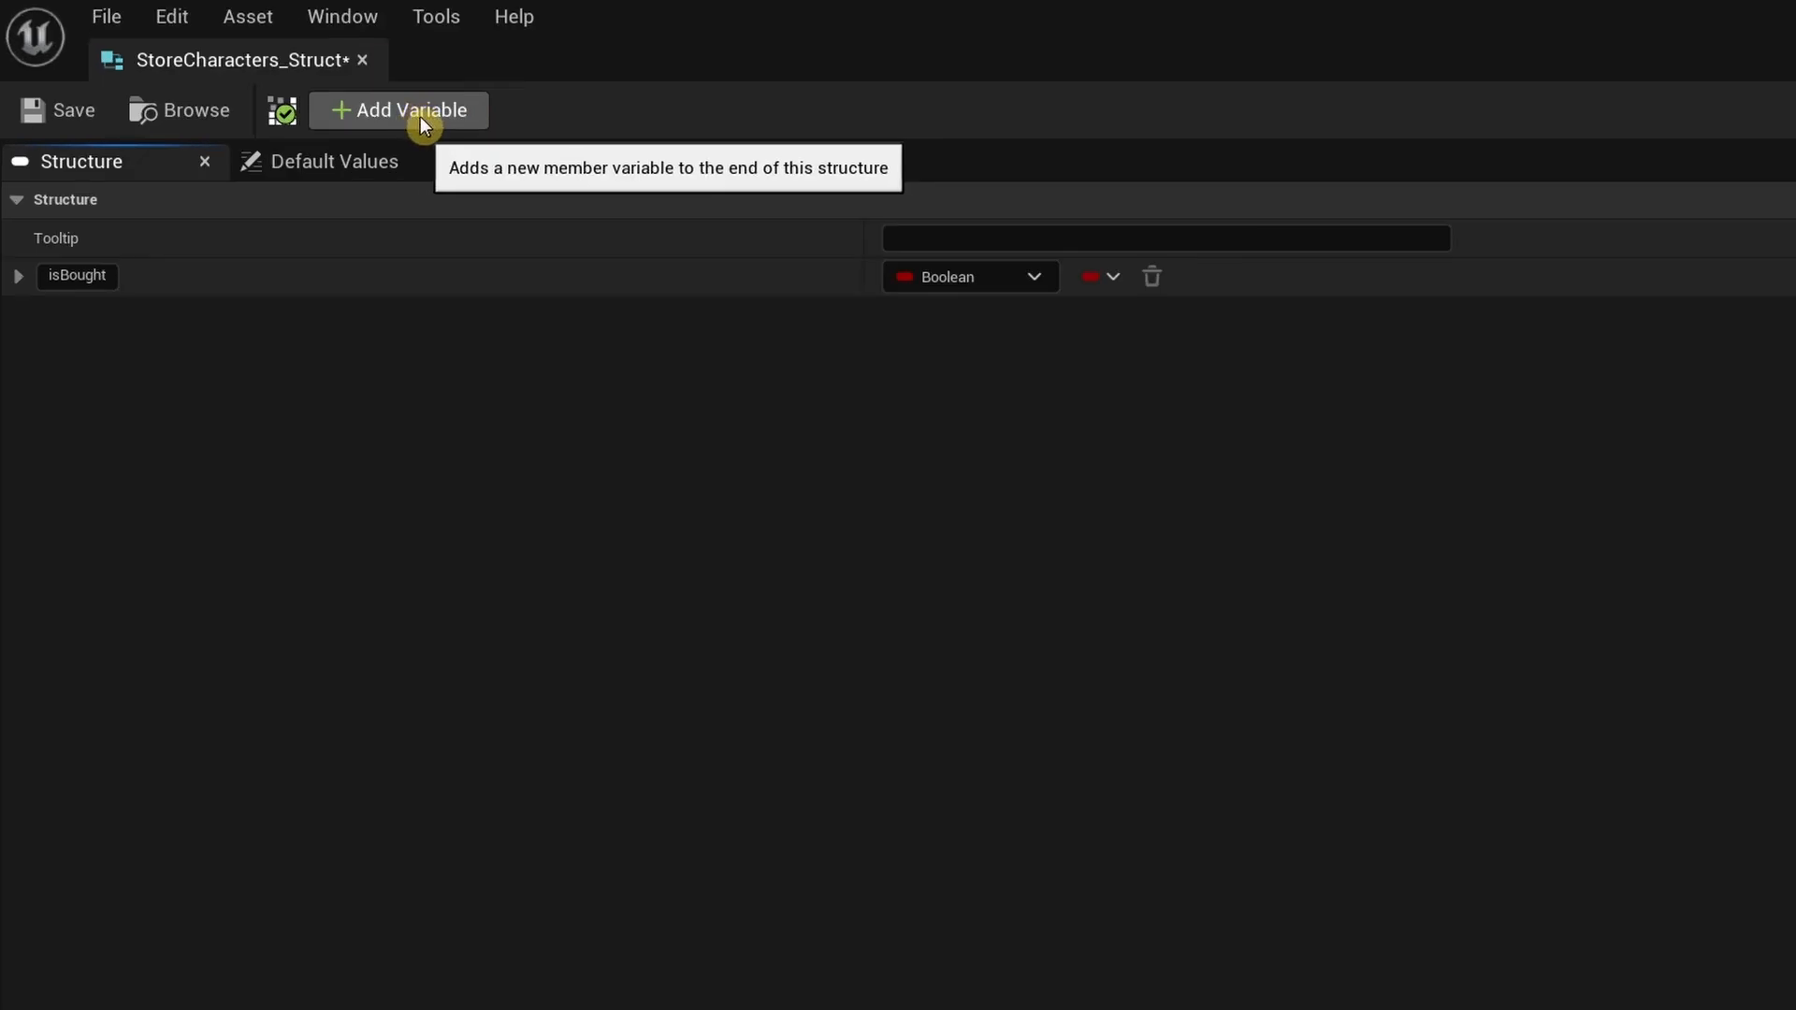
Add a second member variable of type Name to the structure and name it Character Name.
click(406, 125)
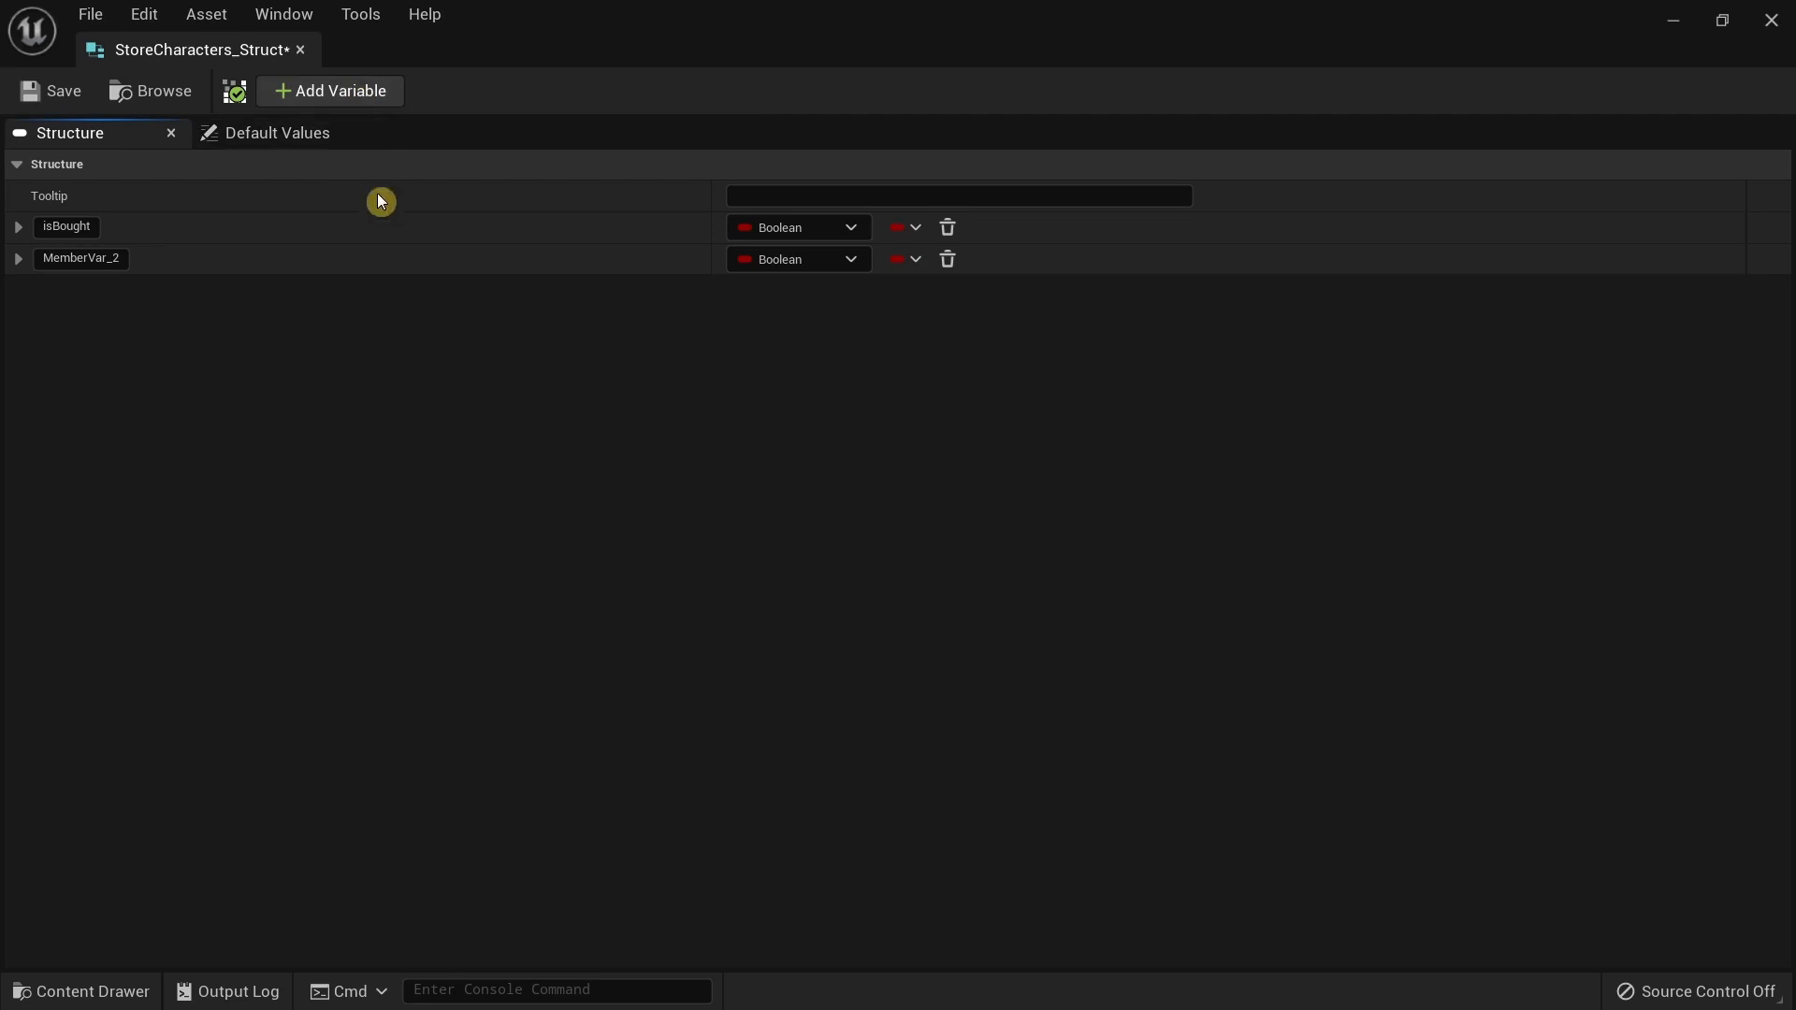
click(803, 264)
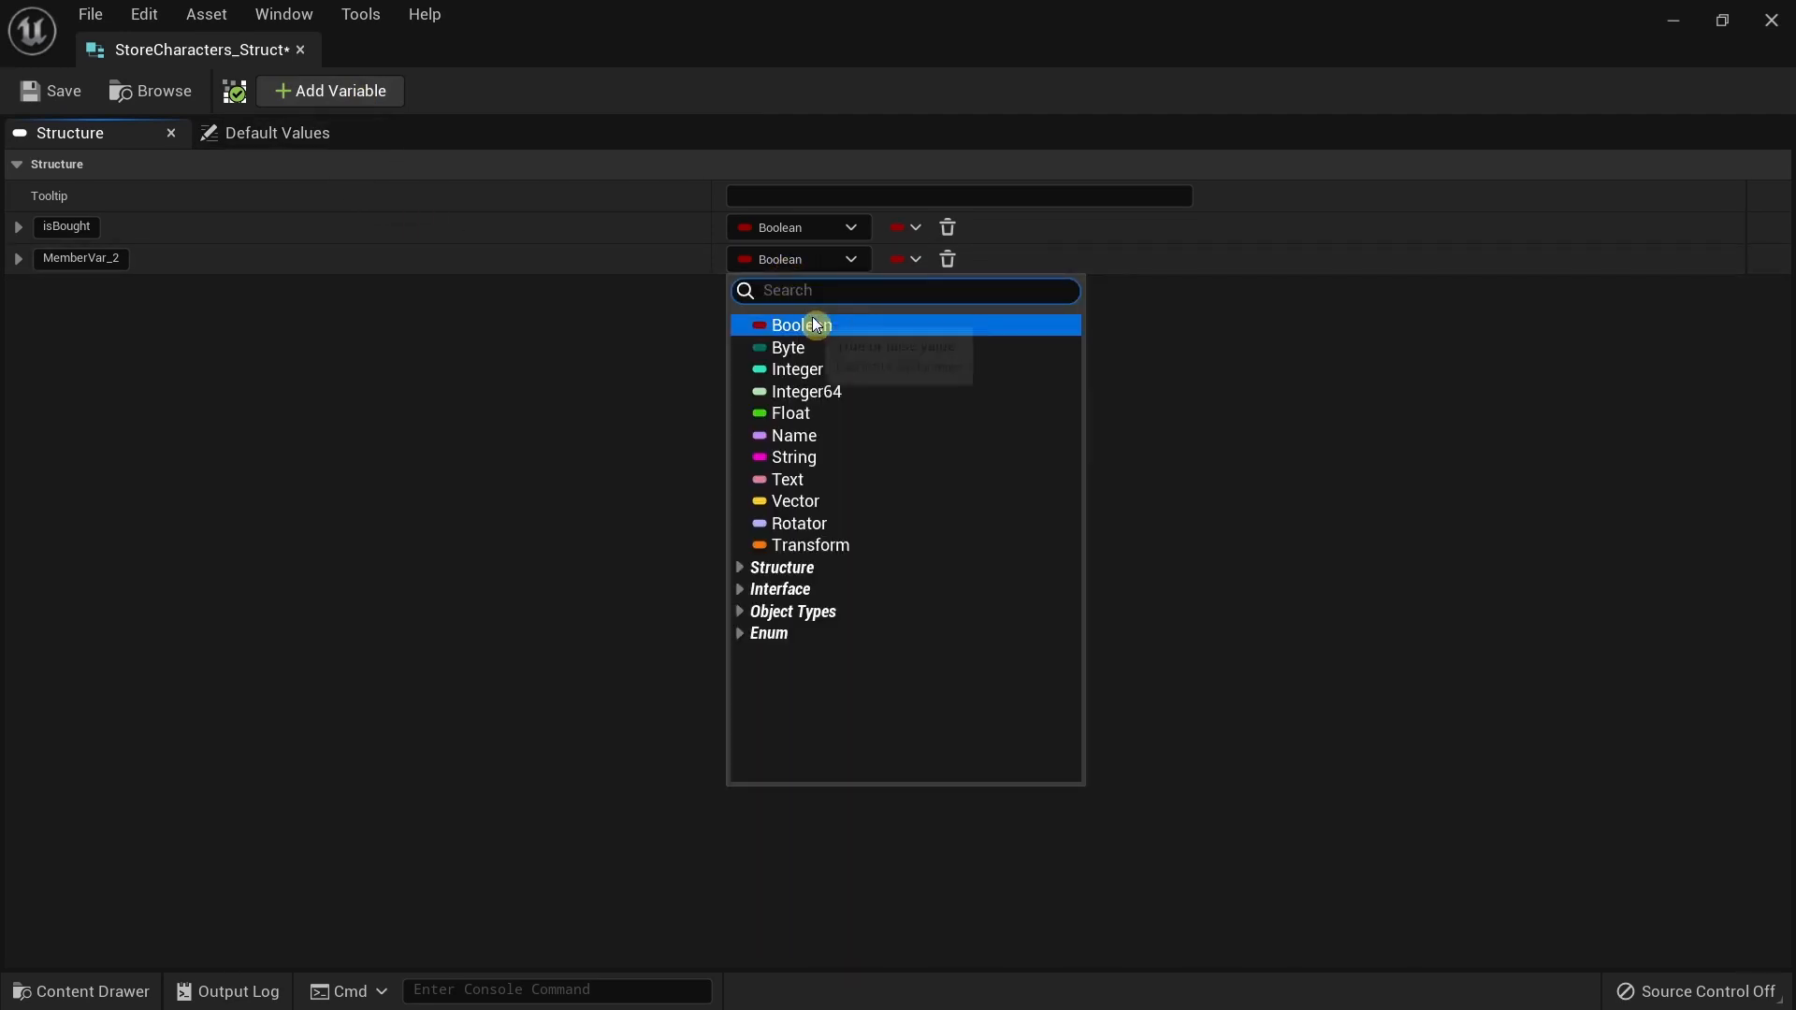
click(802, 440)
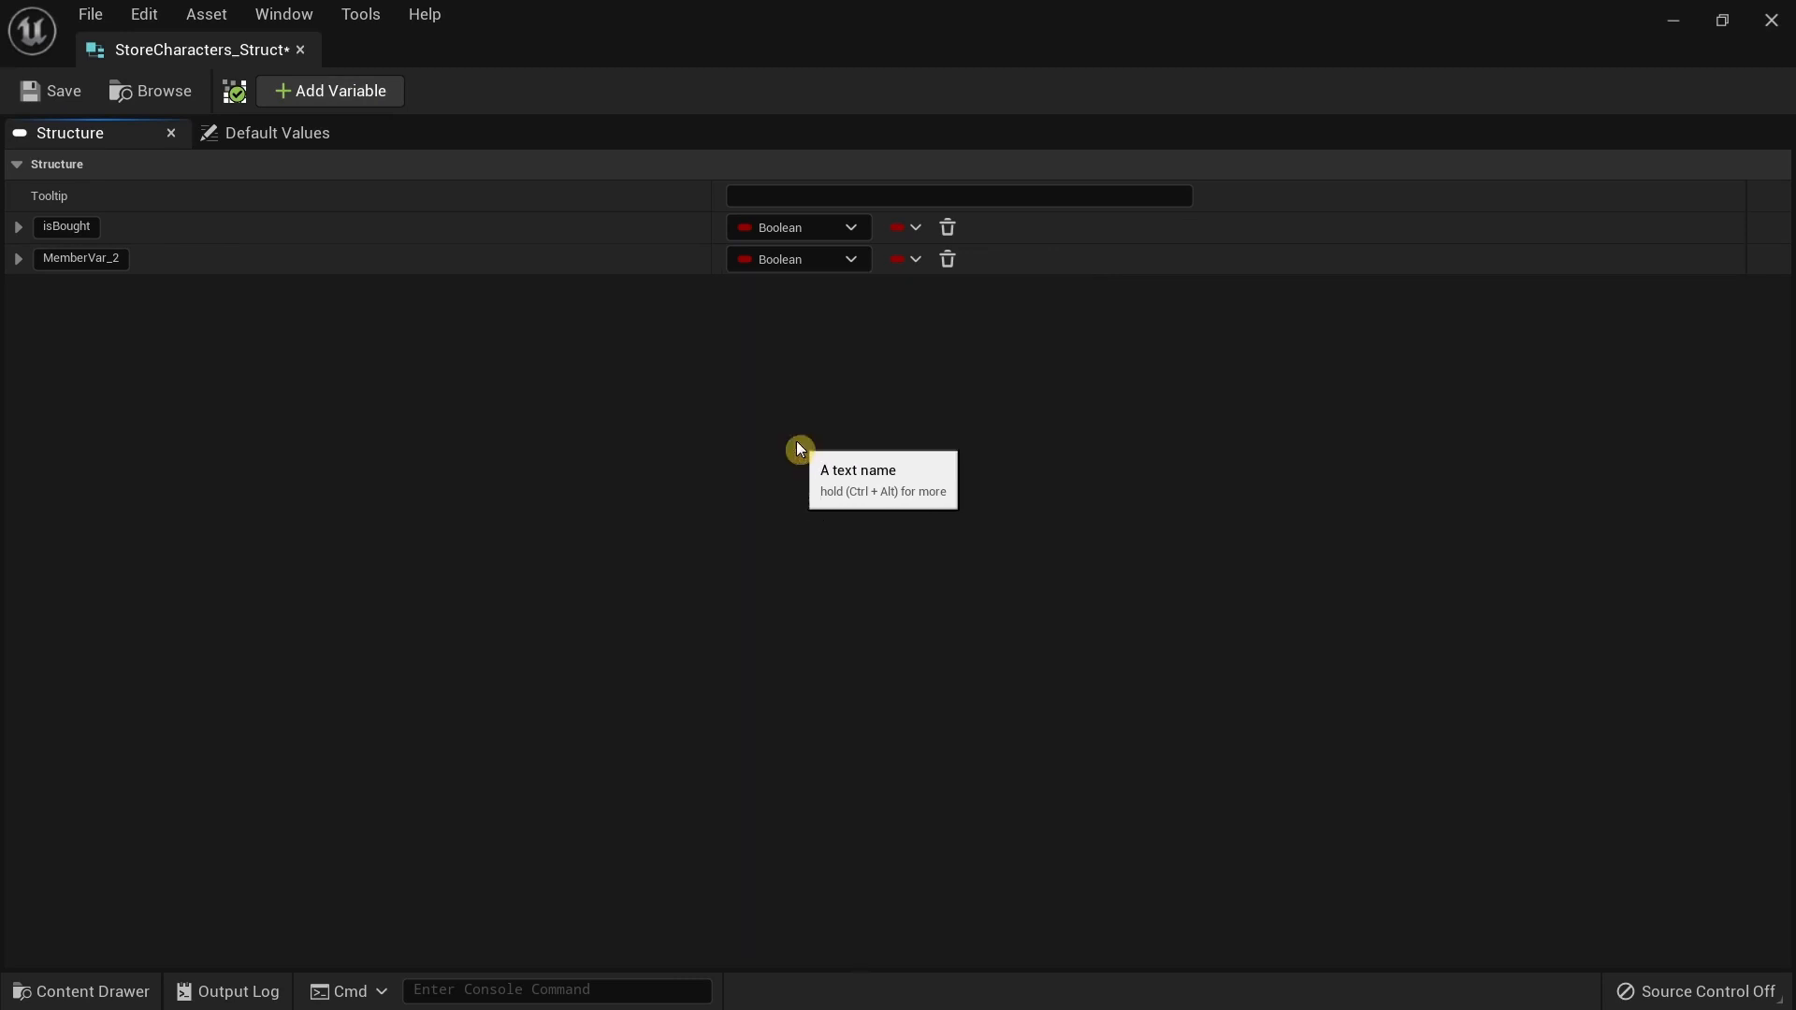
click(81, 258)
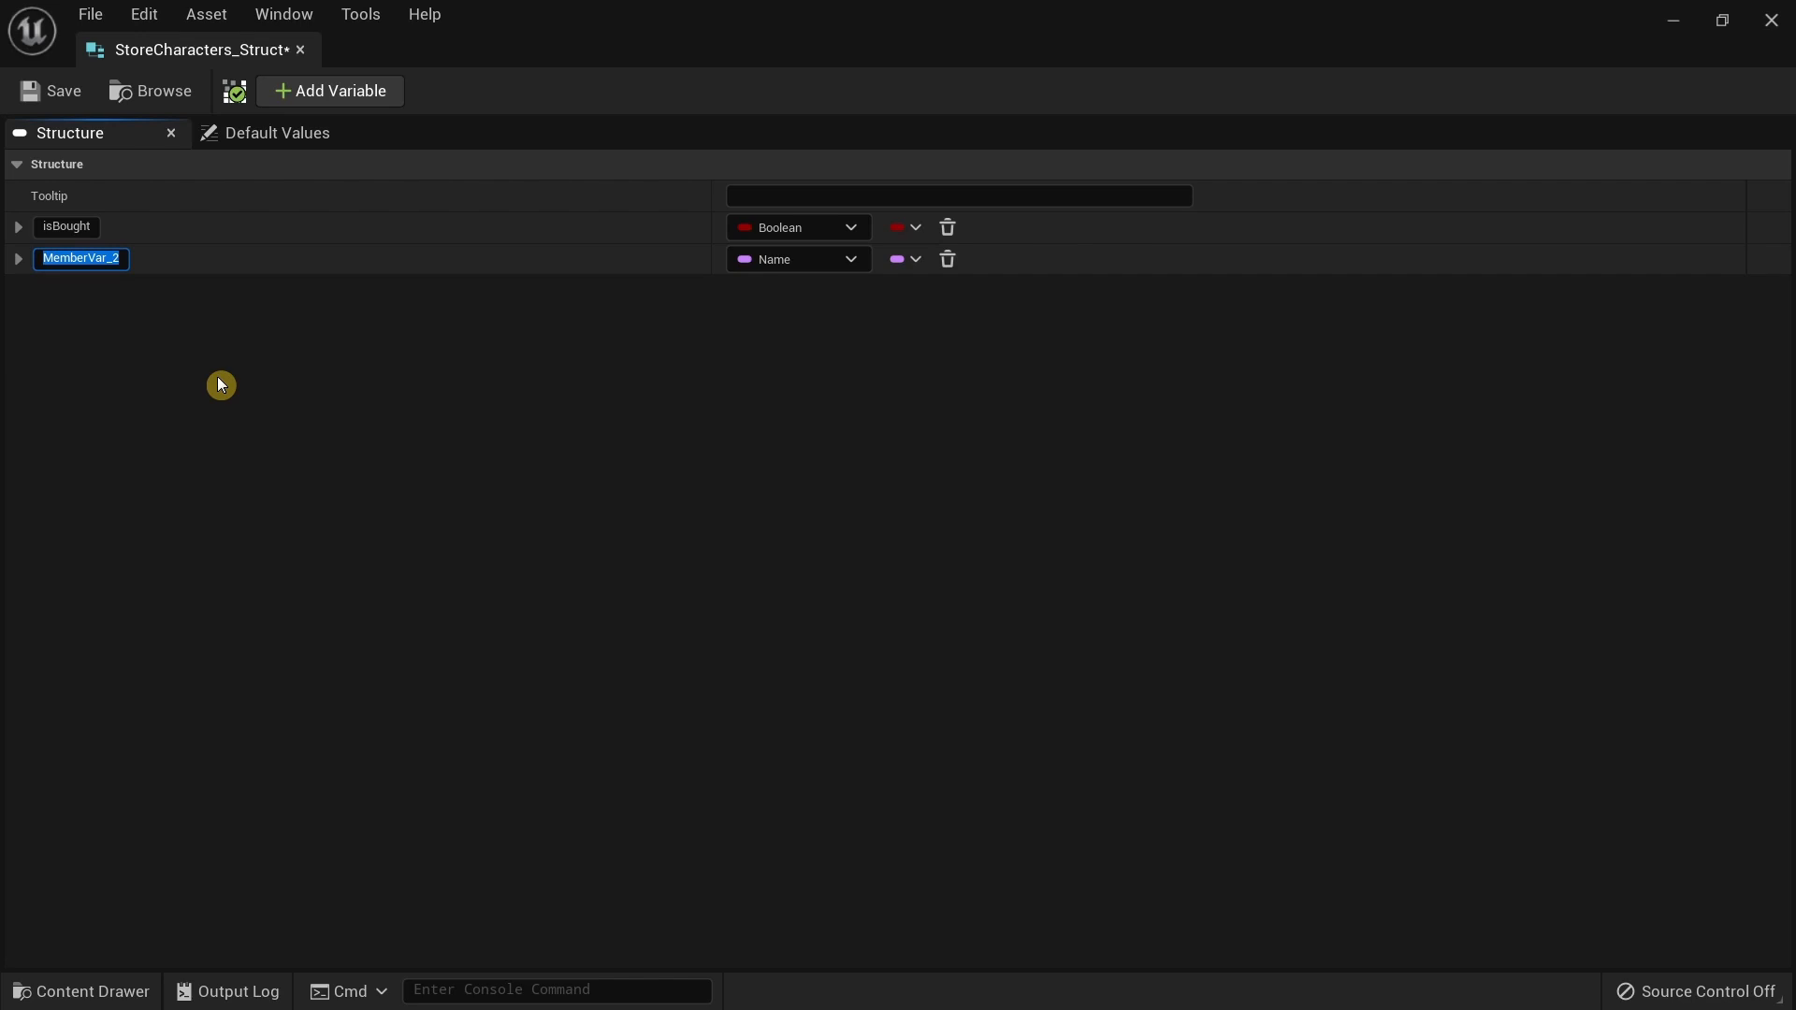
key(BackSpace)
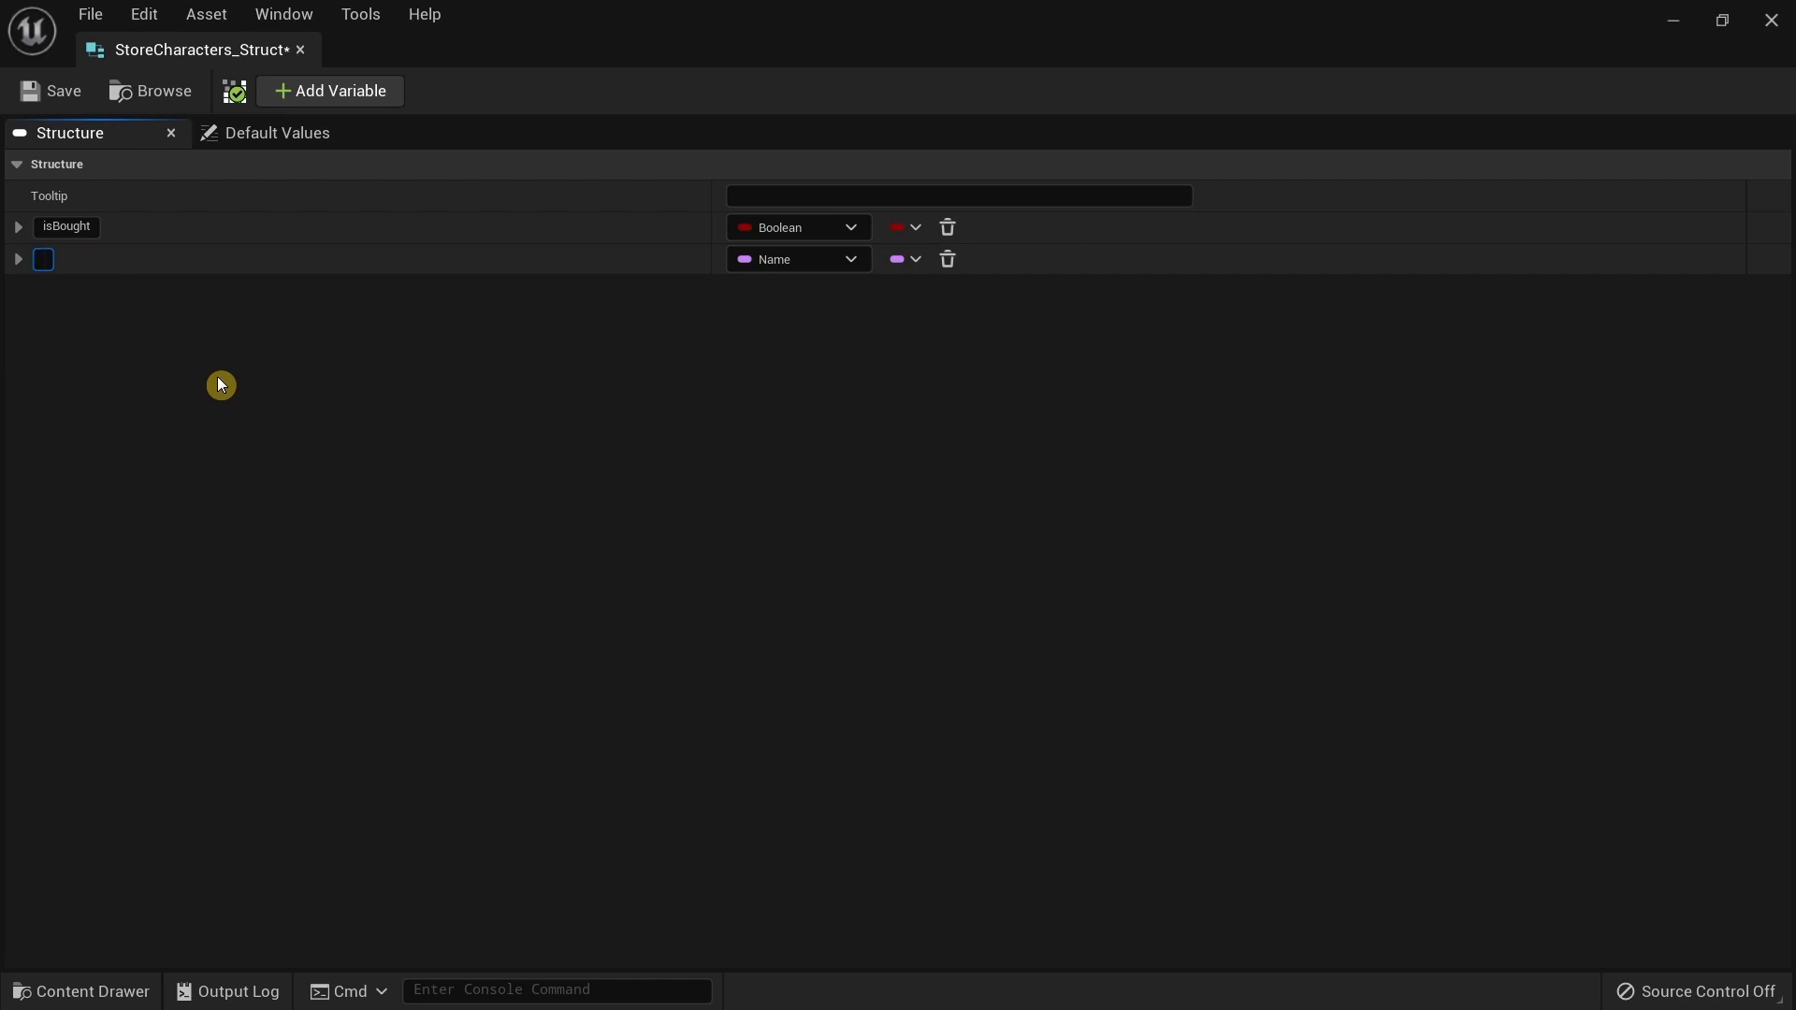
text(Character Name)
key(Return)
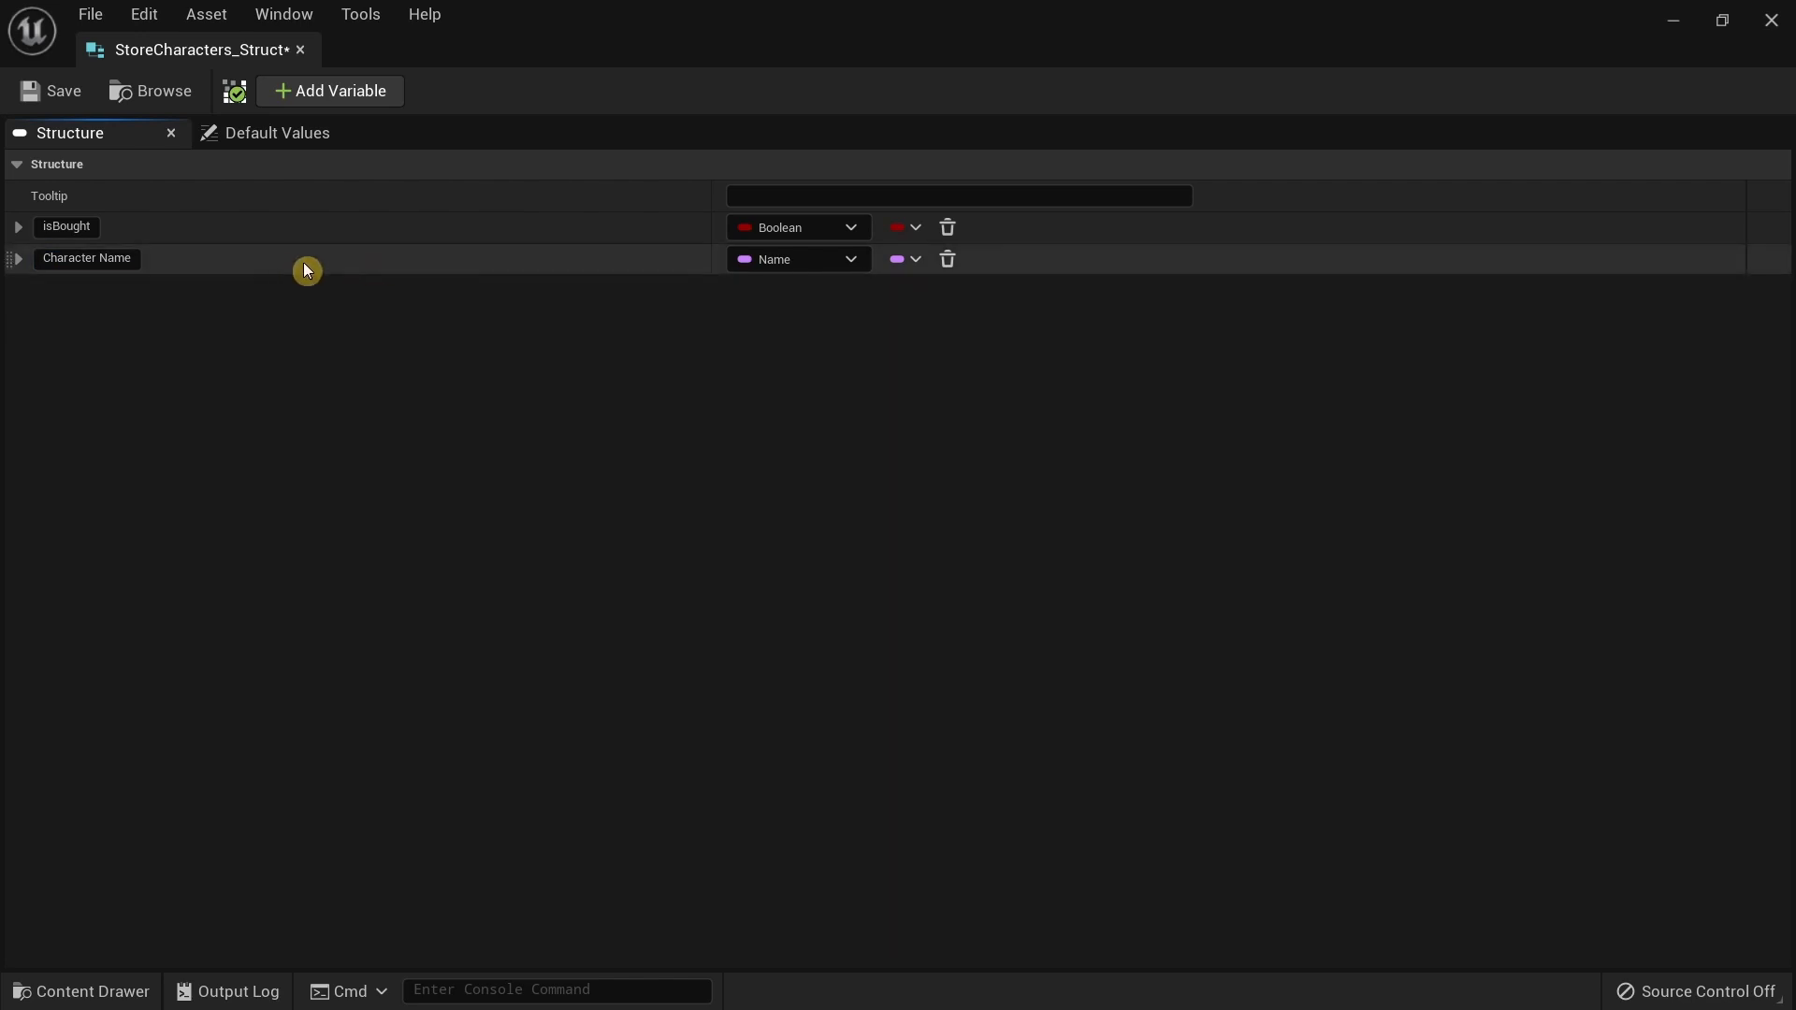
Add a third member variable of type Integer and name it Price.
click(345, 96)
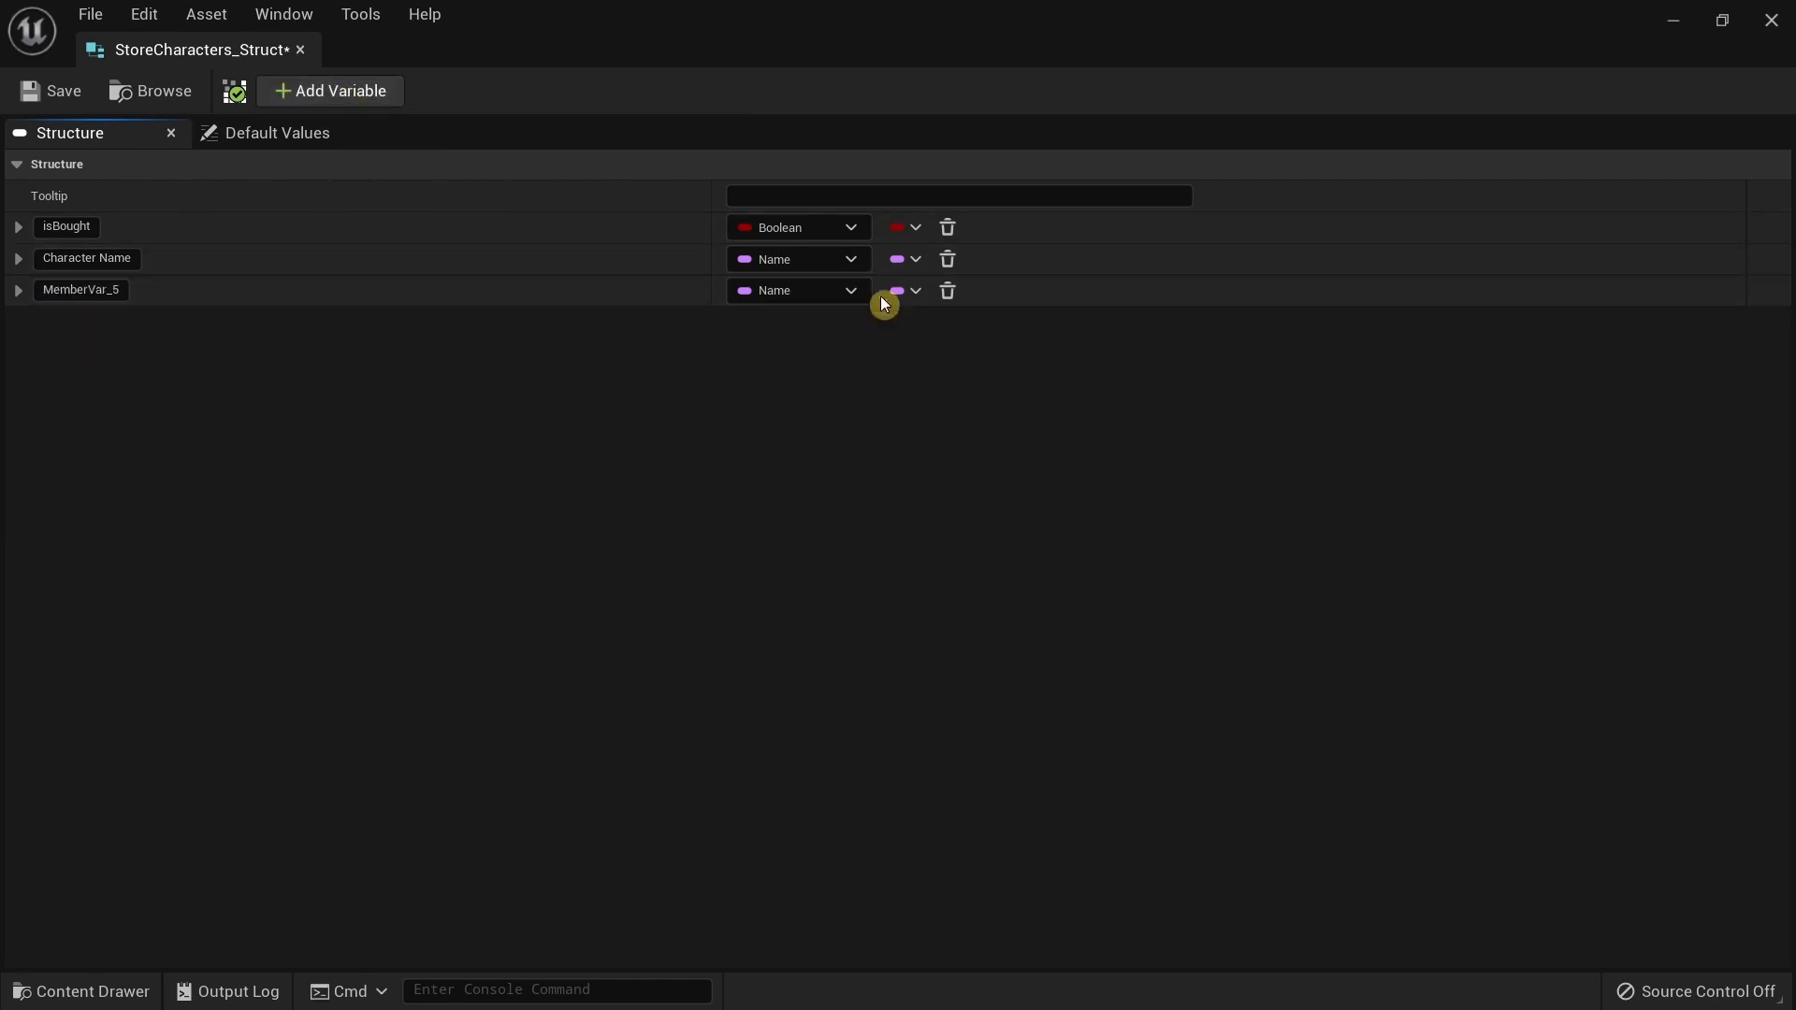
click(845, 291)
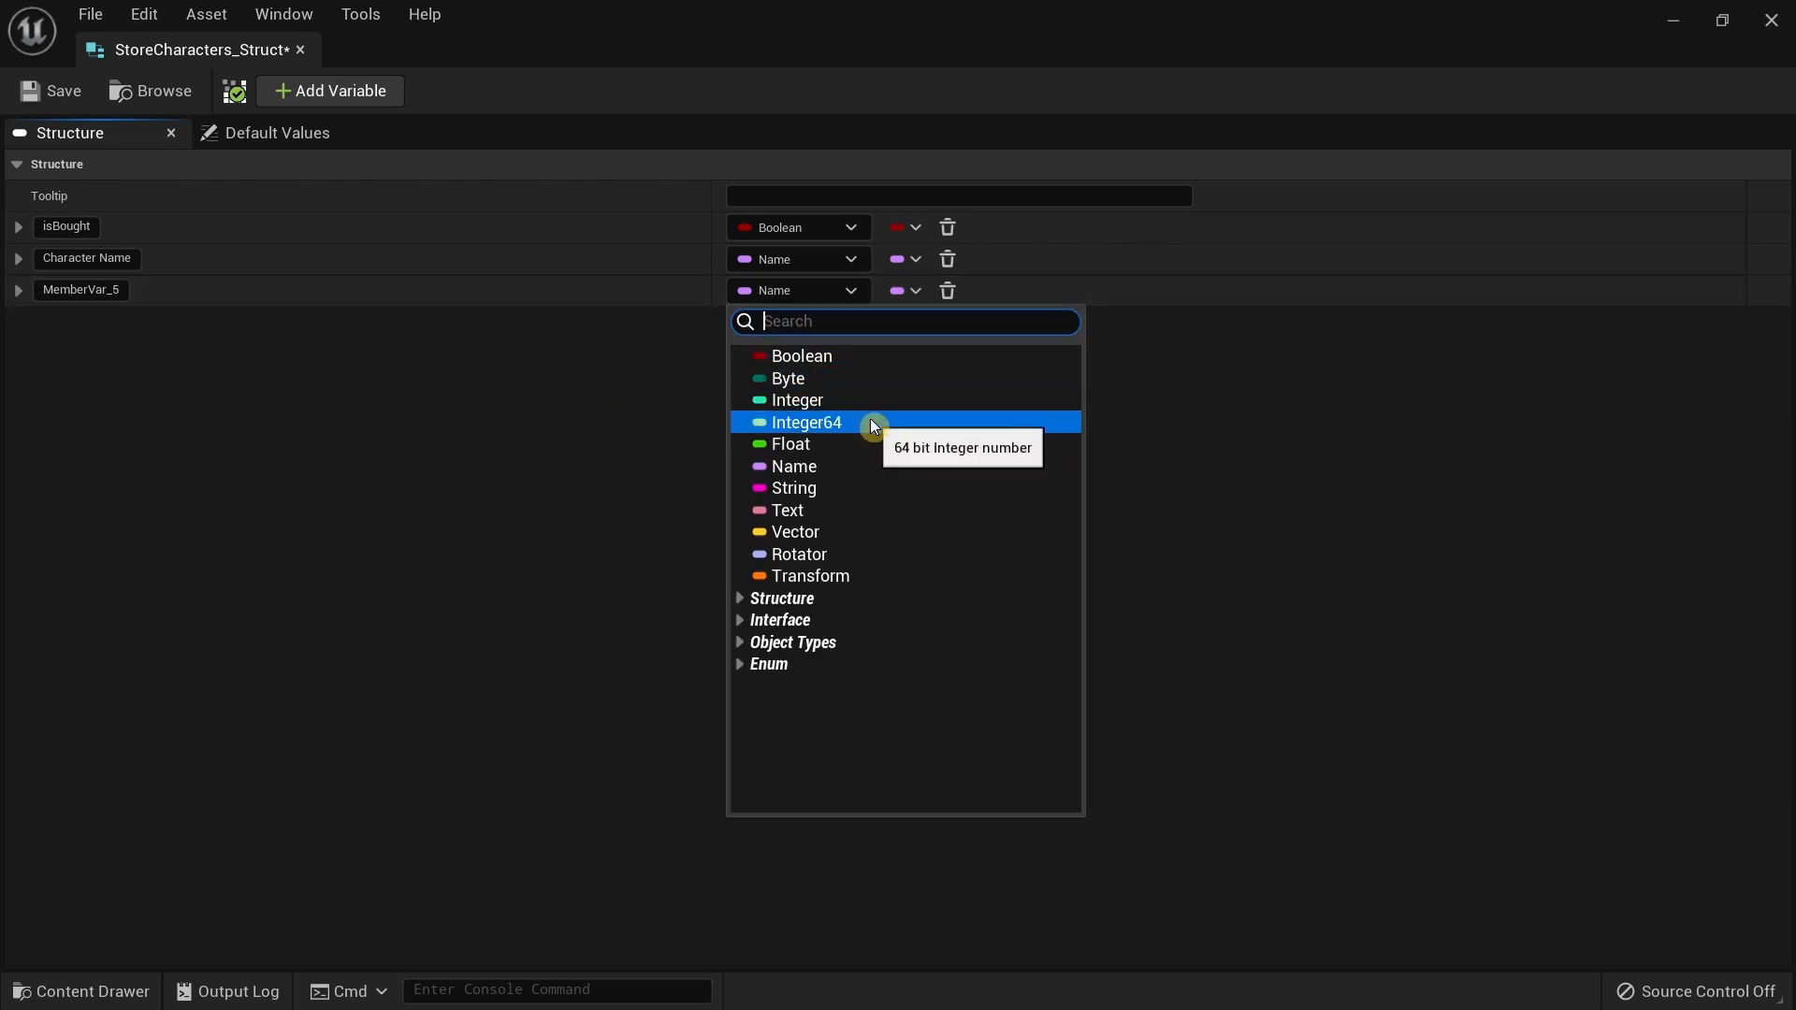
click(804, 400)
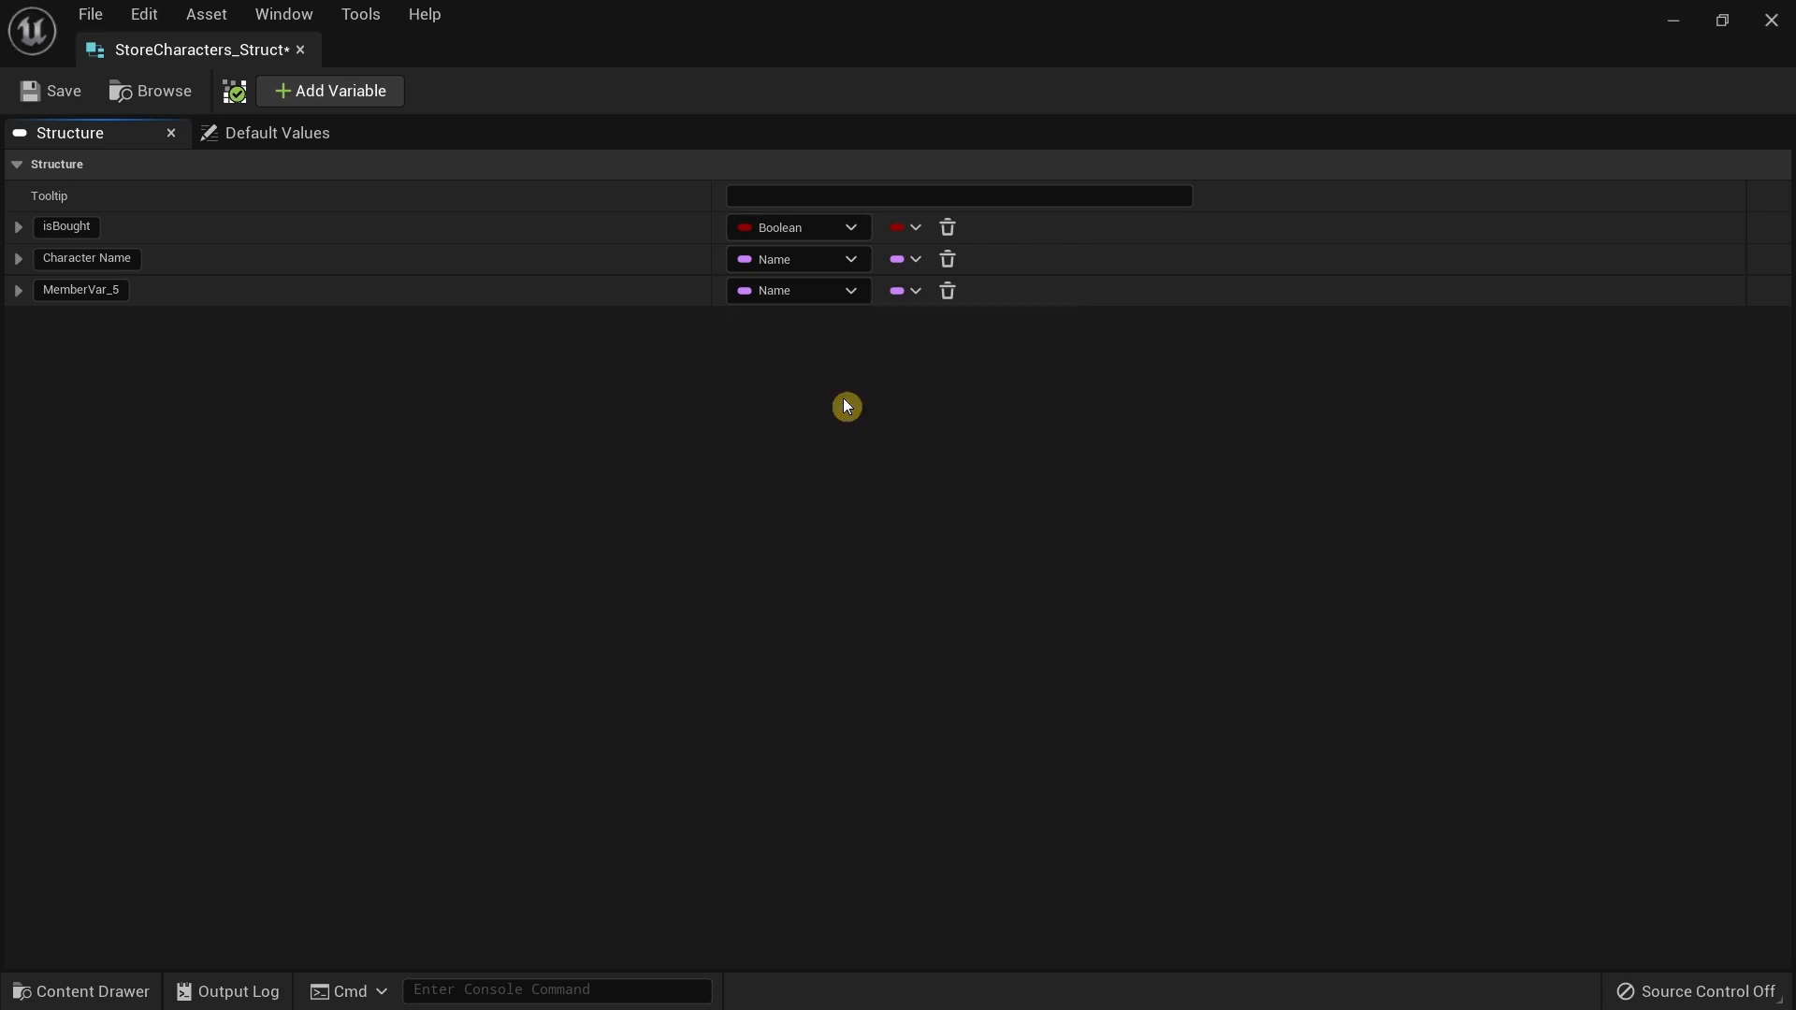
drag(118, 289, 41, 290)
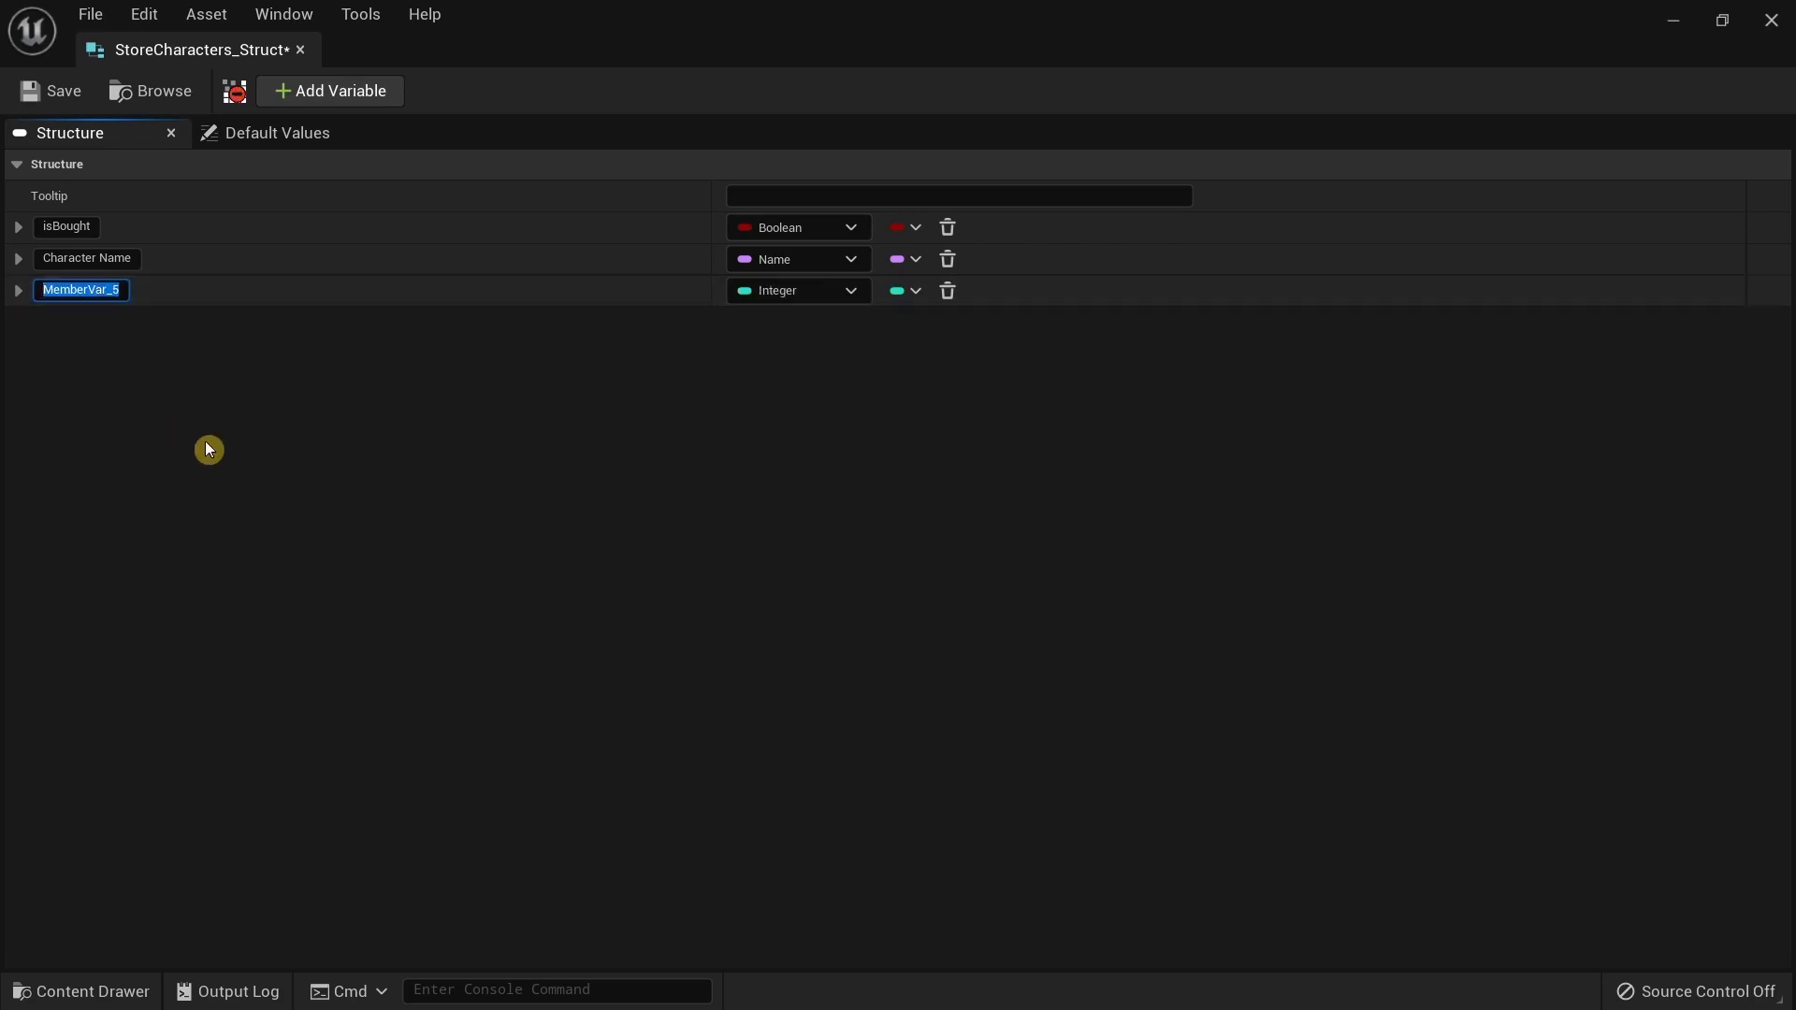
text(Price)
key(Return)
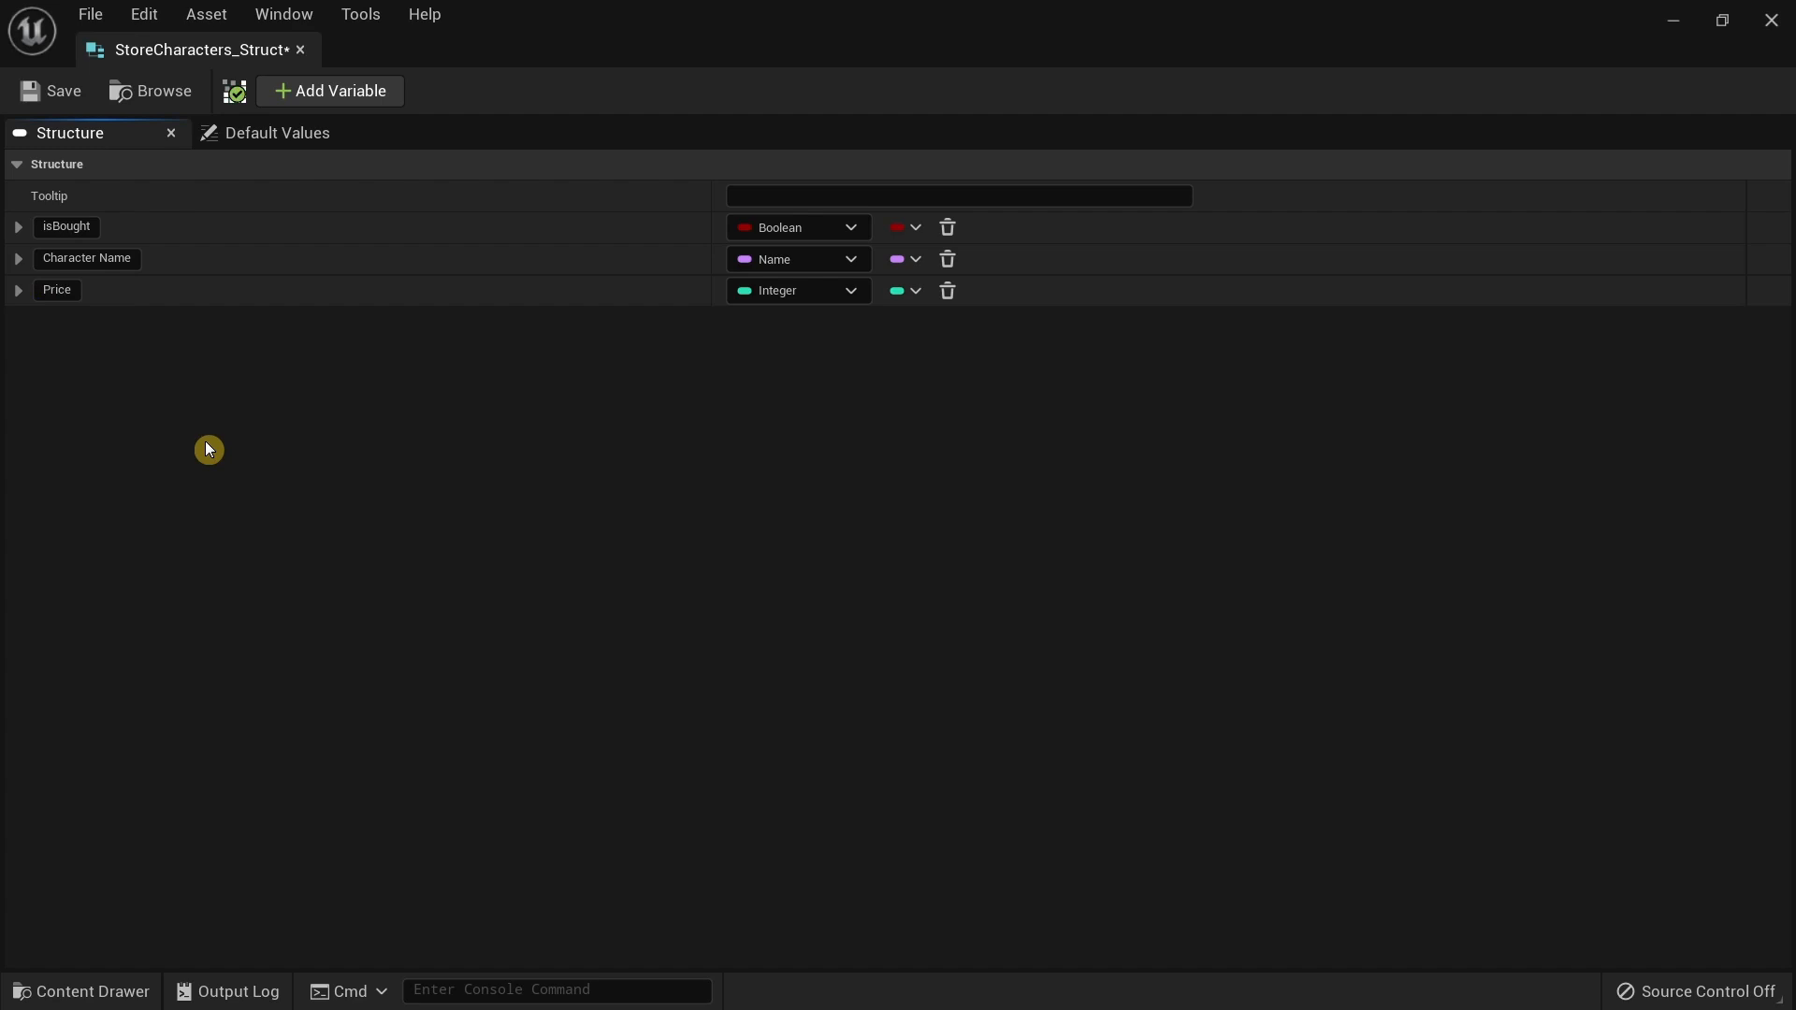
Add a fourth member variable of type Actor Class Reference and name it Store Characters.
click(346, 98)
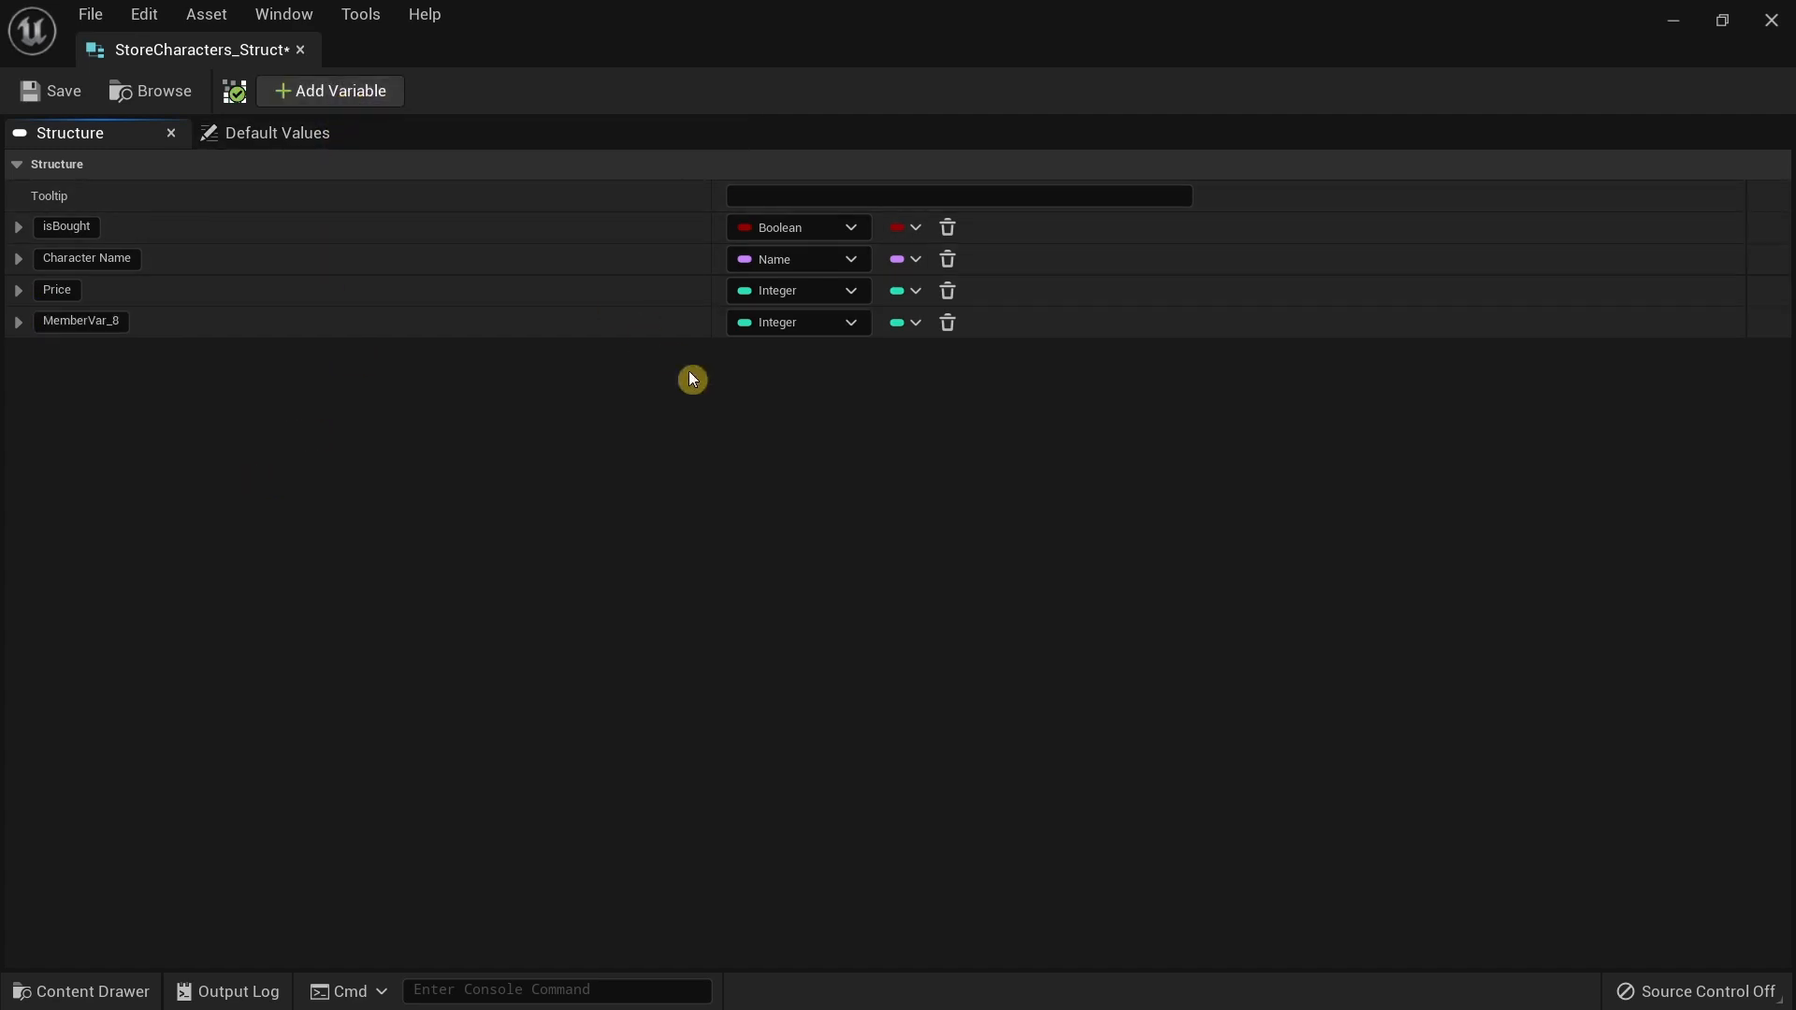
click(786, 330)
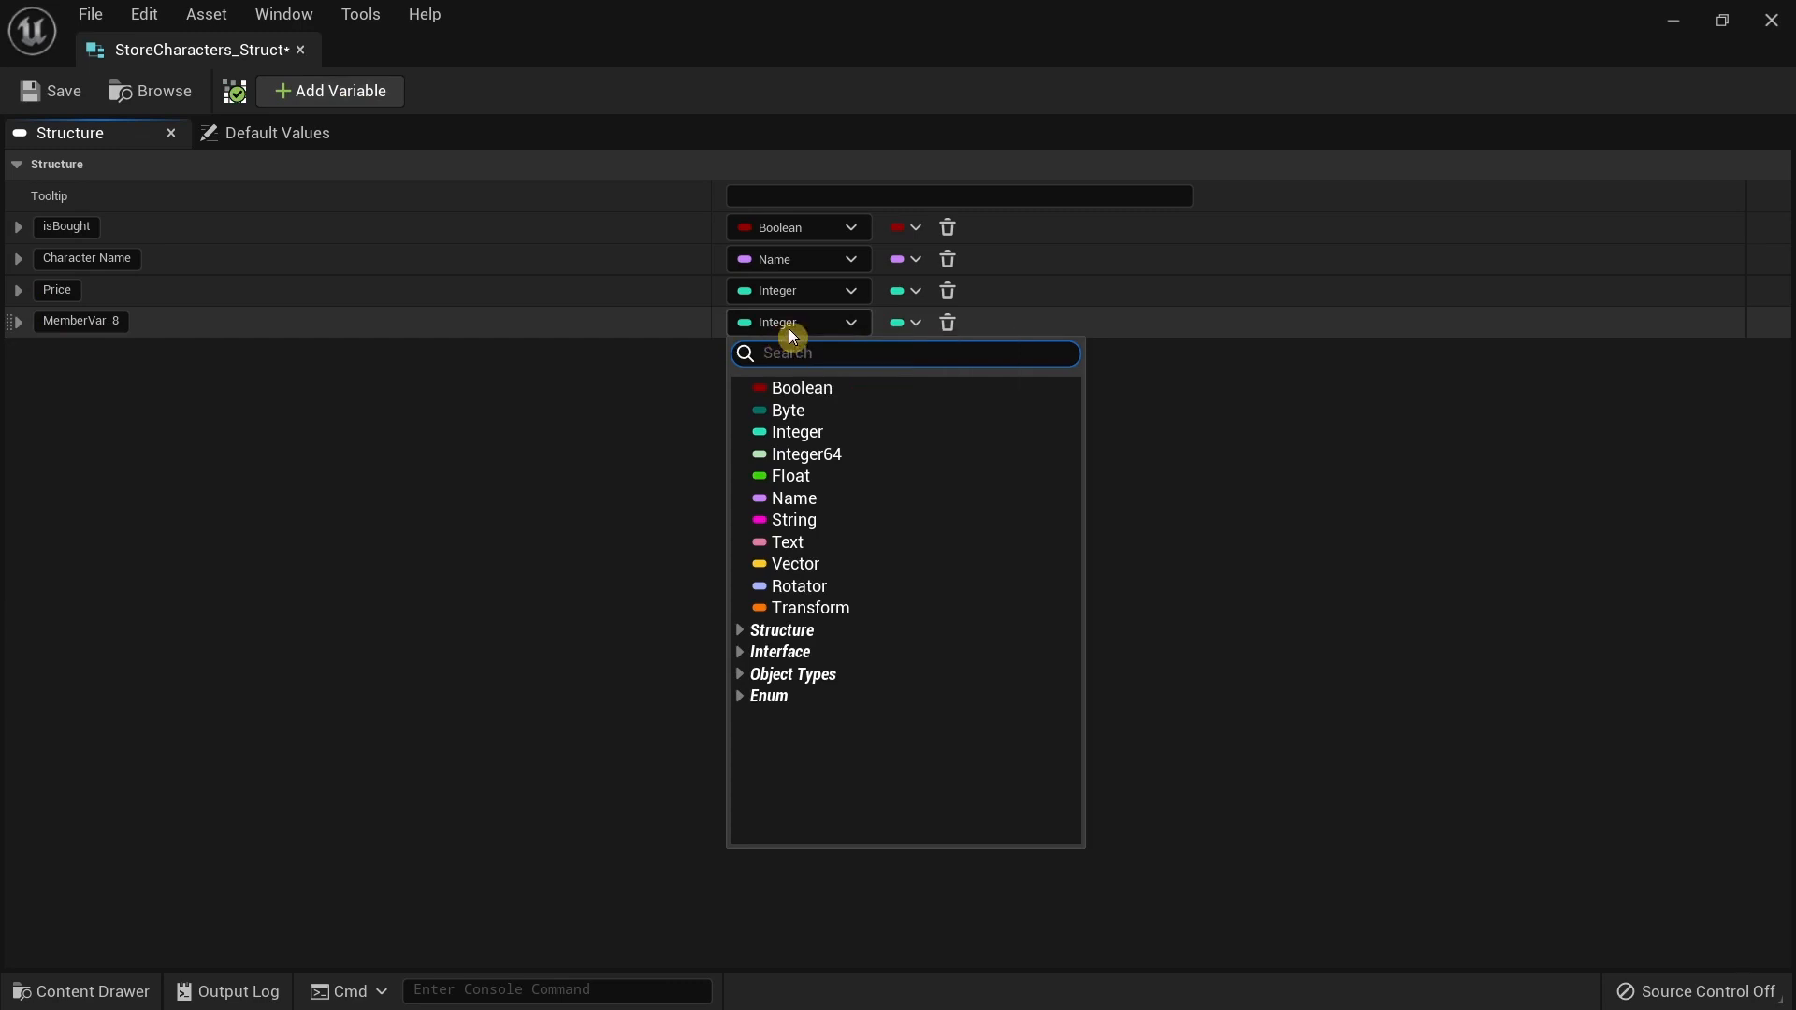
click(806, 353)
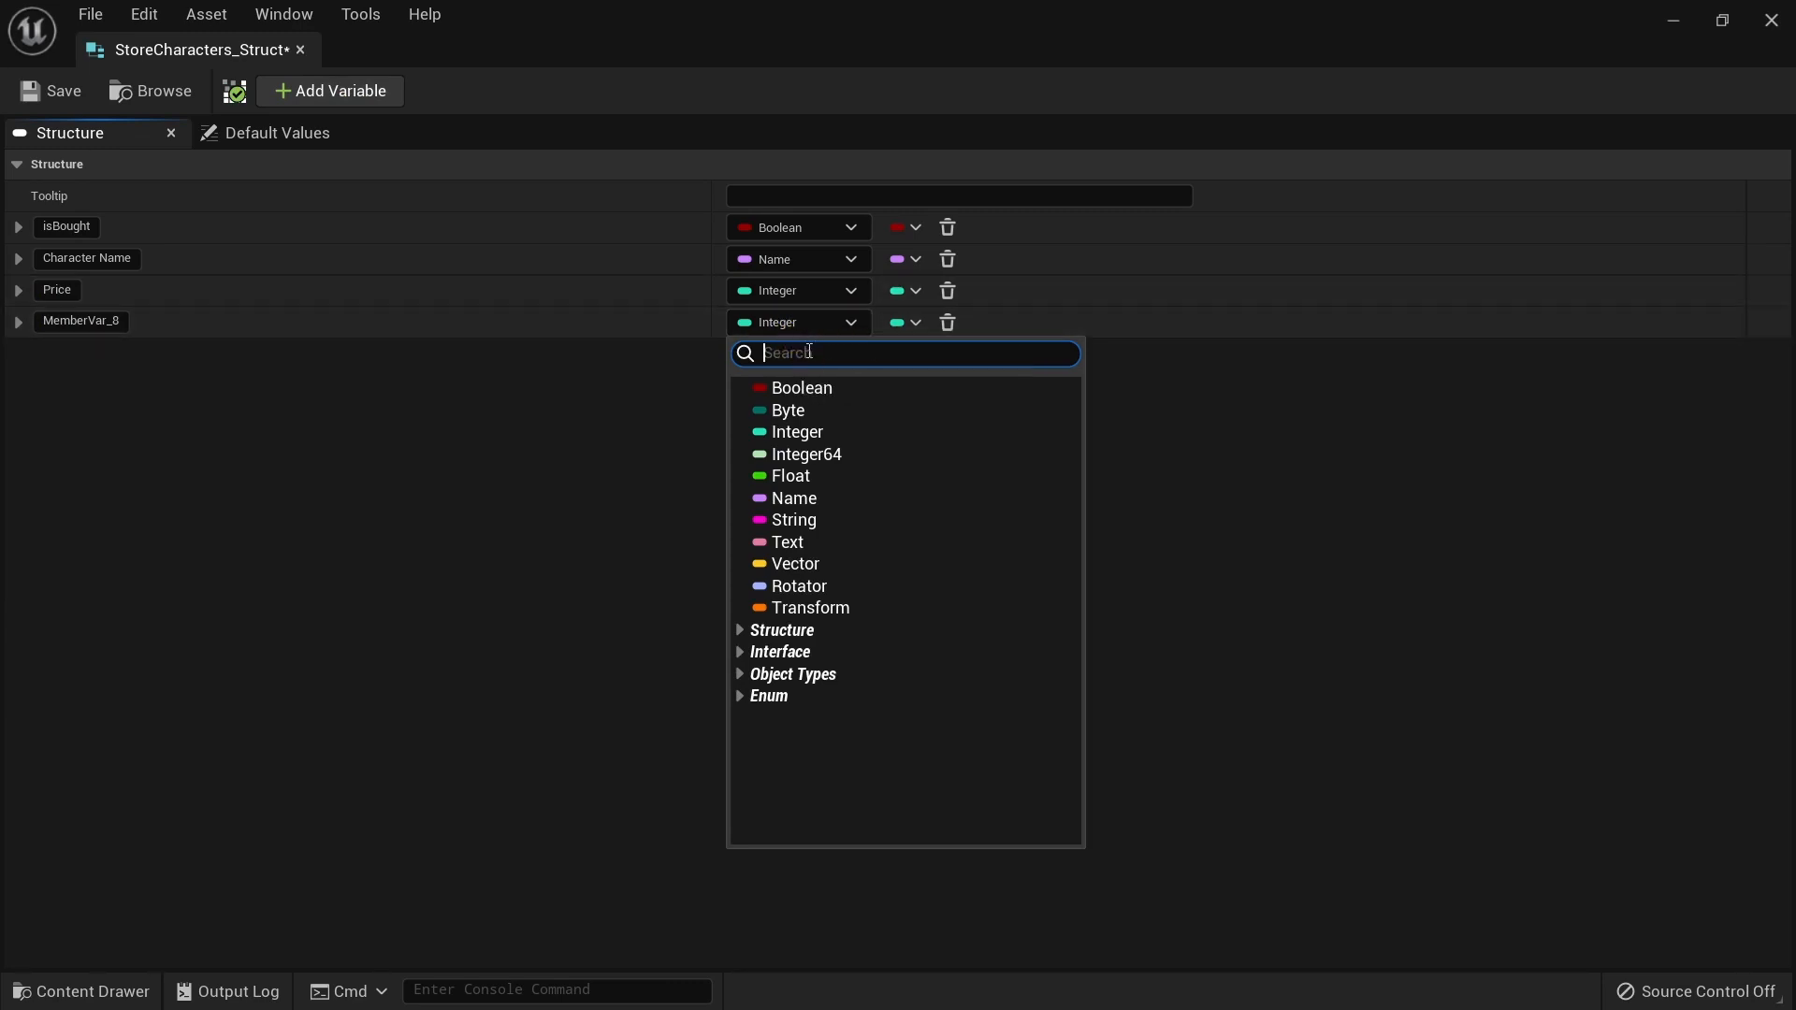
text(actor)
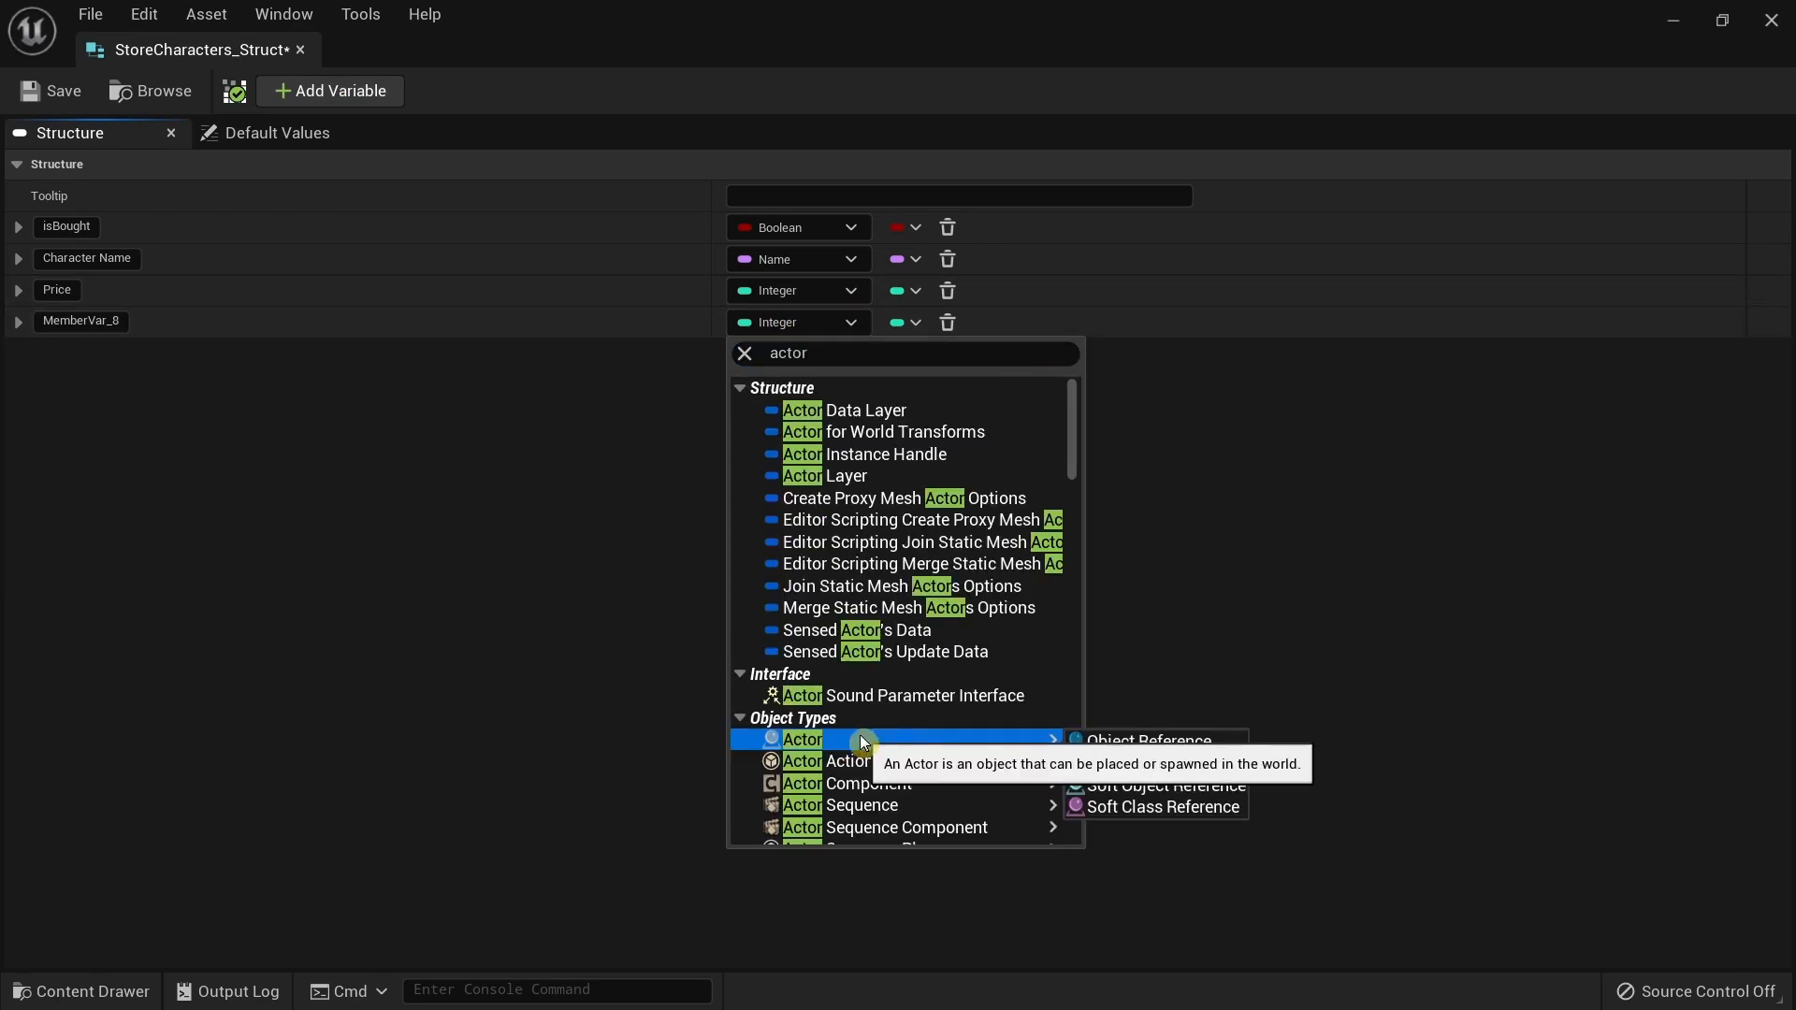
scroll(879, 524, down, 2)
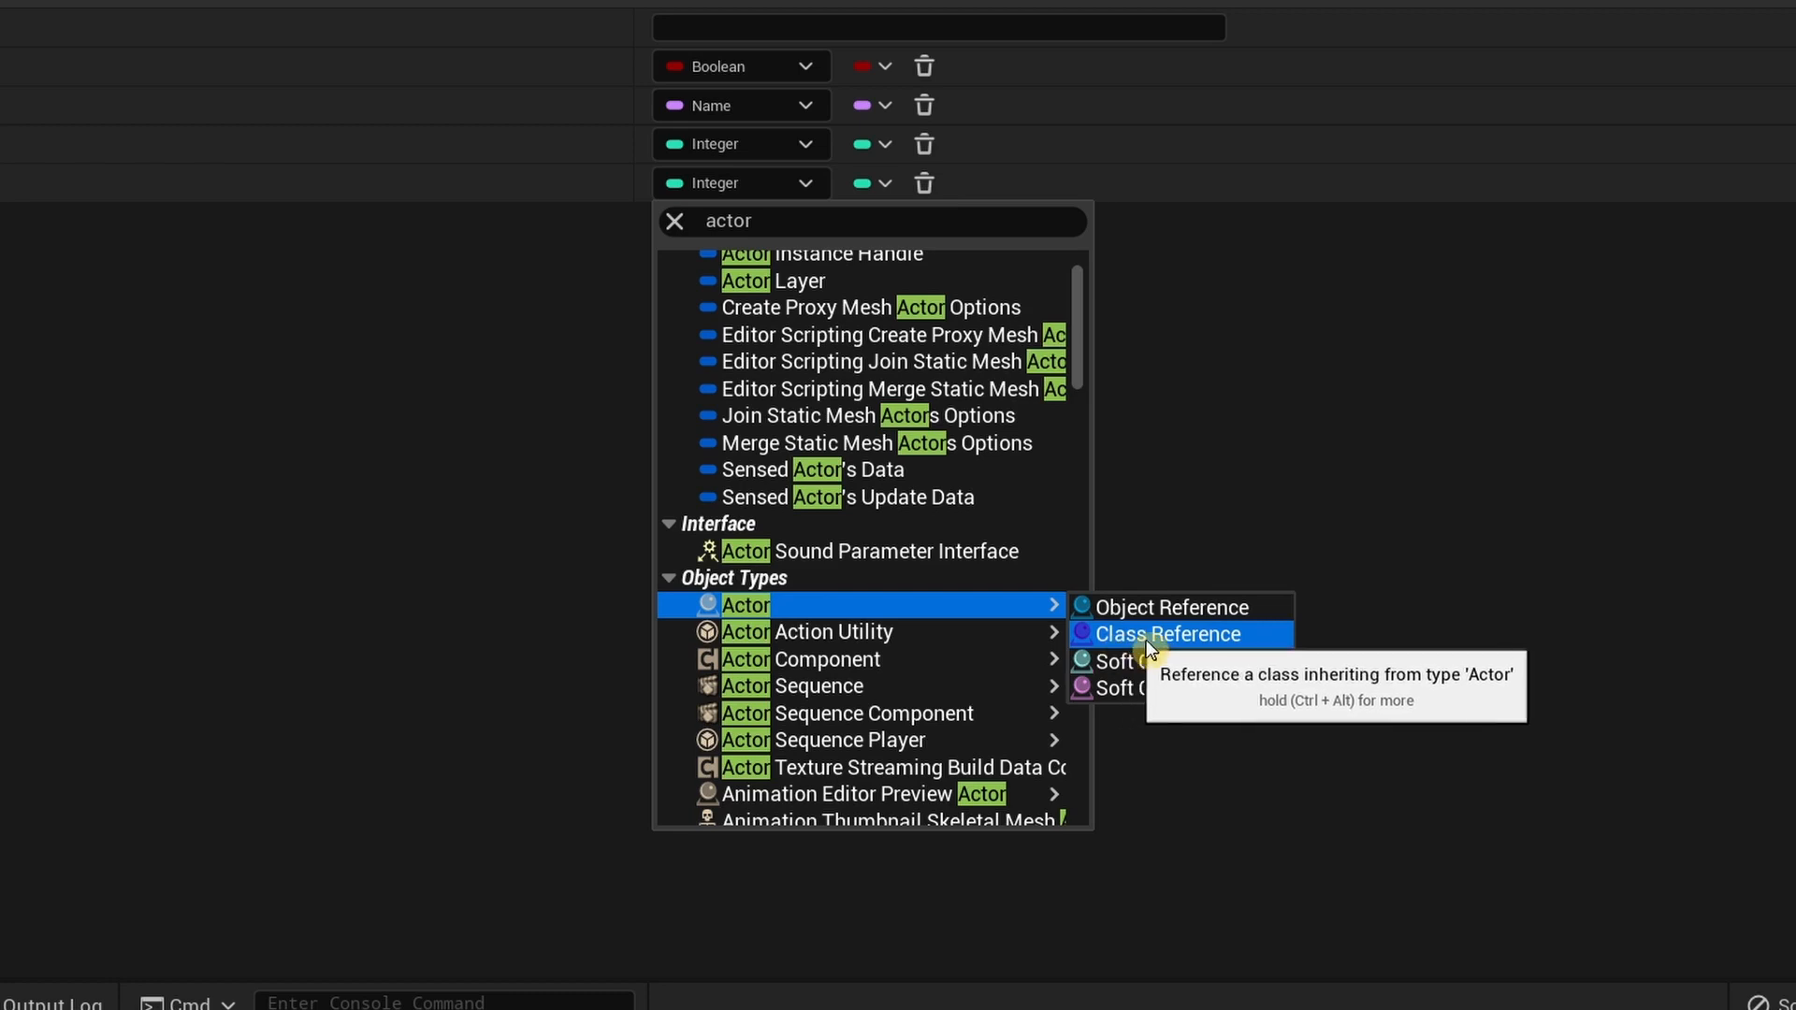
click(1147, 636)
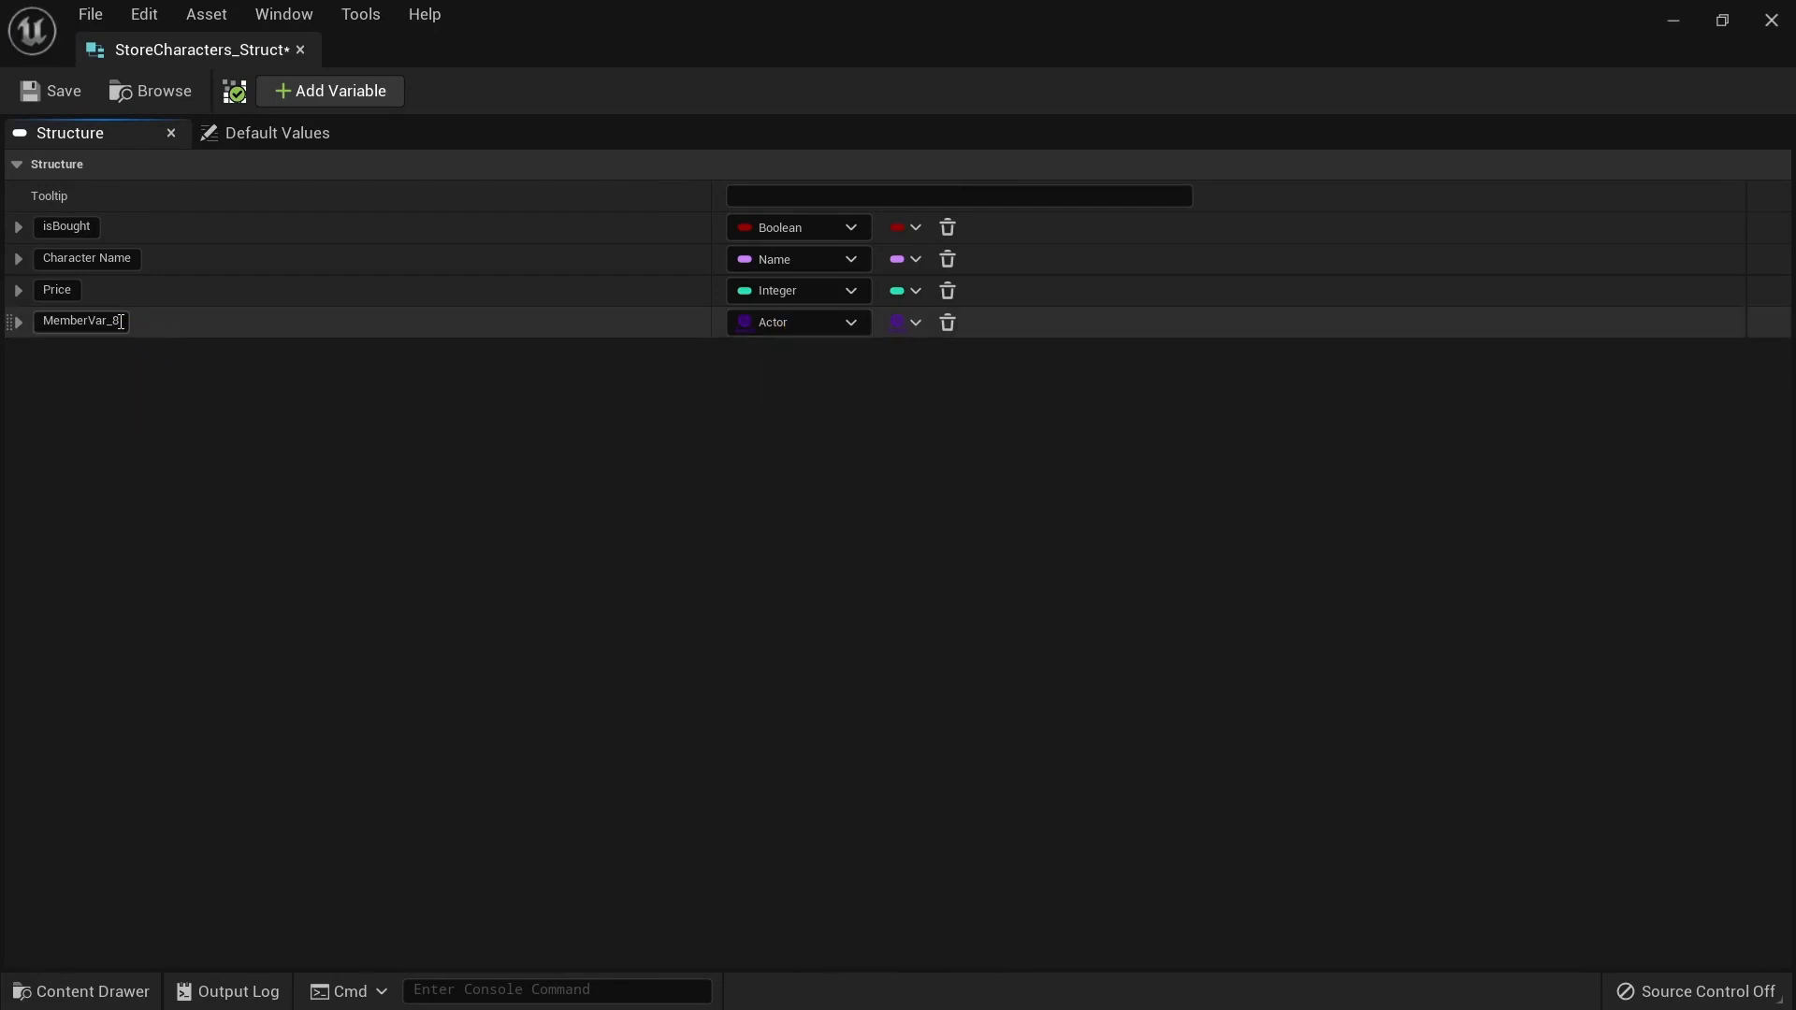
drag(120, 322, 44, 321)
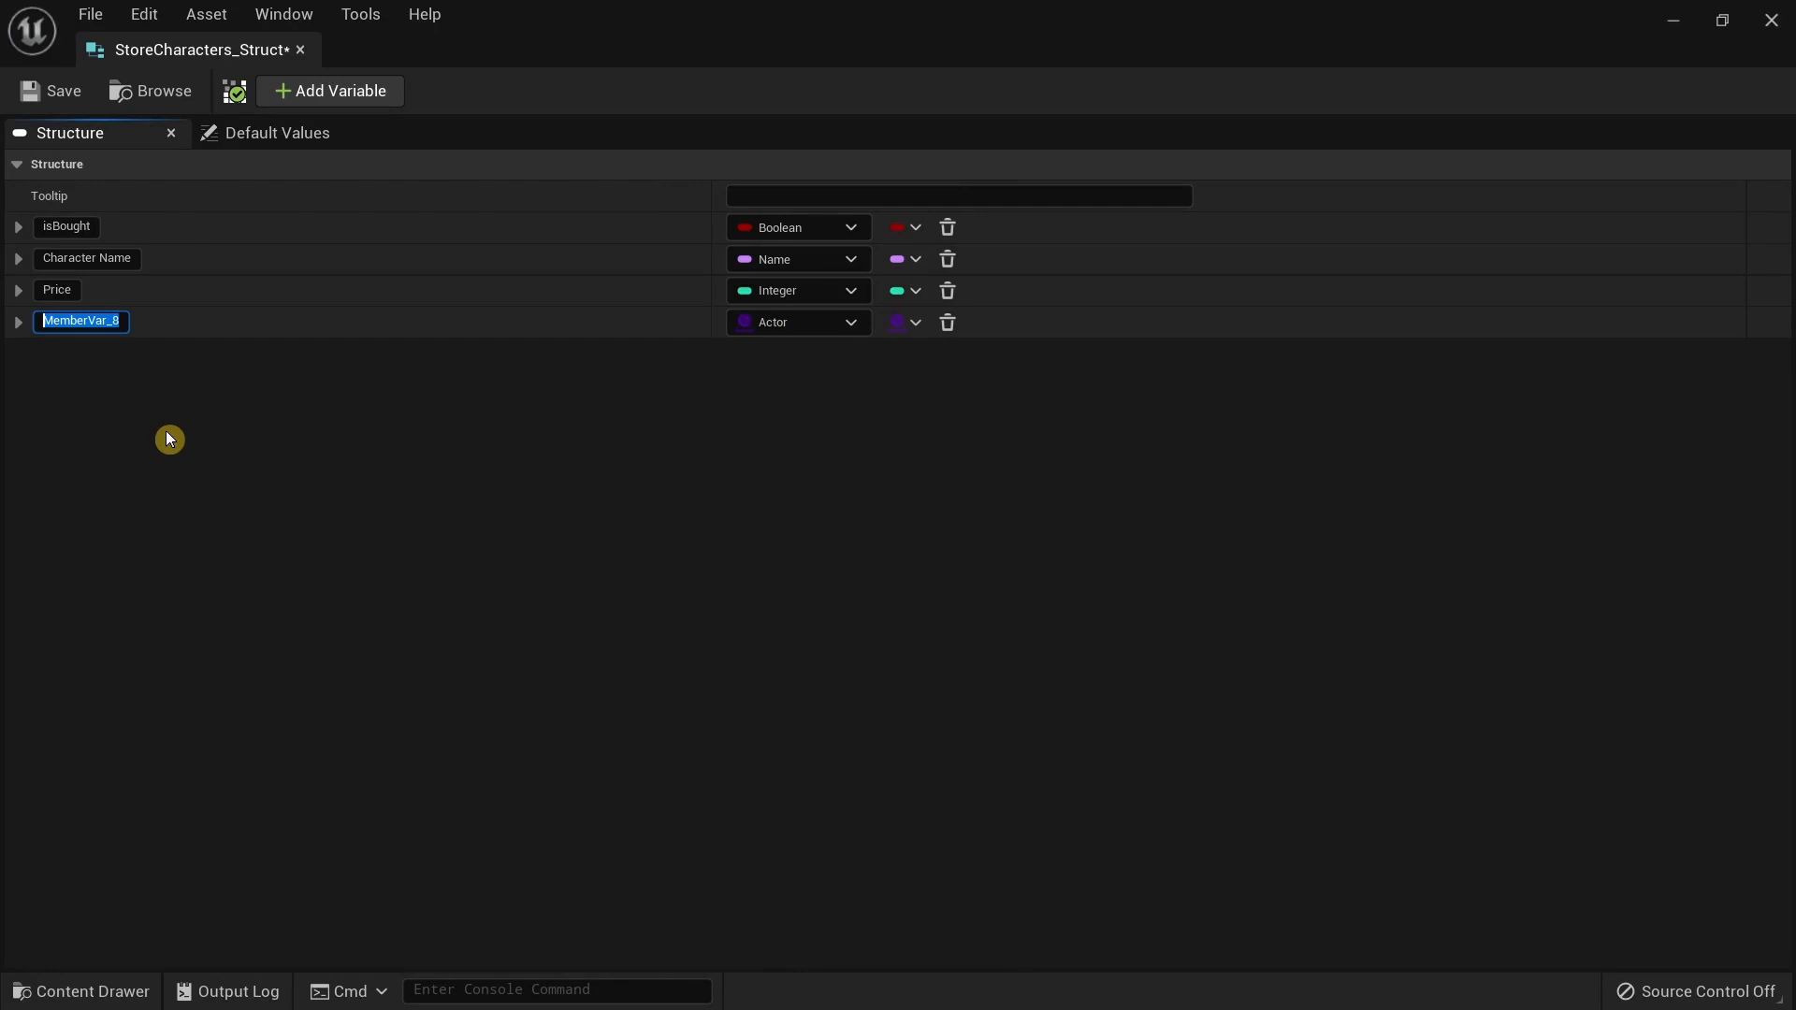
text(Store Characters)
key(Return)
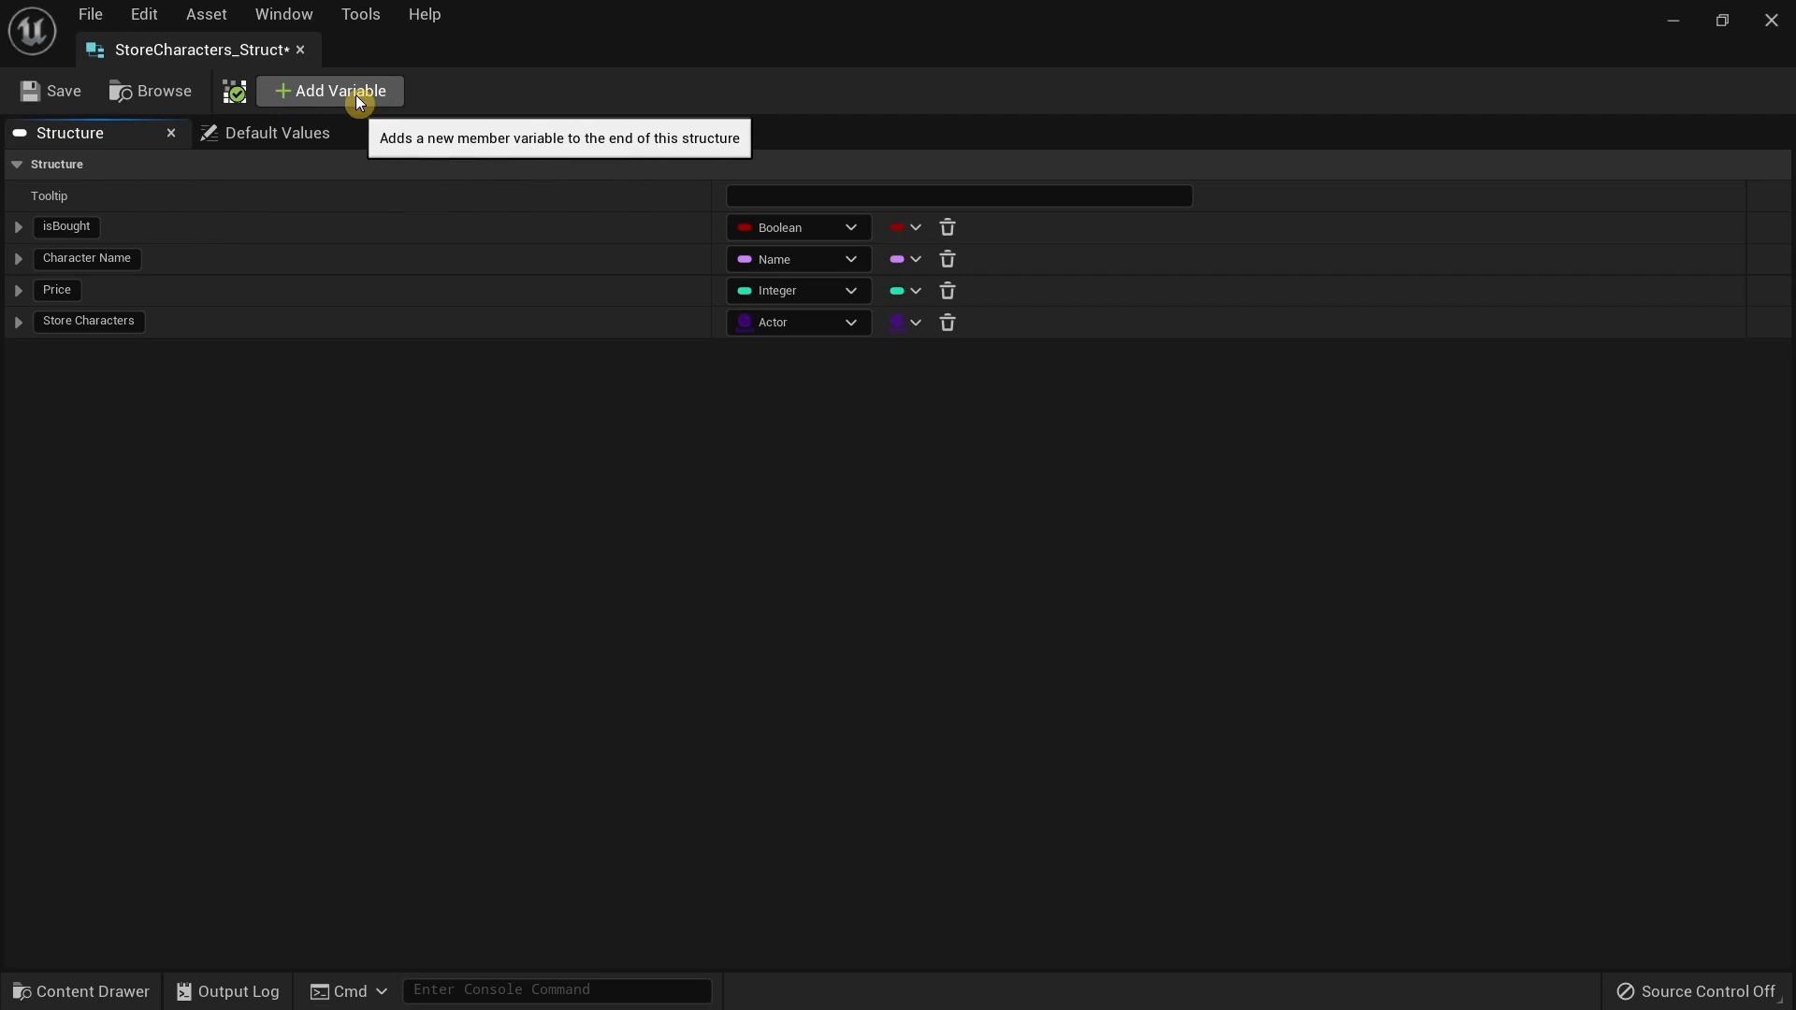
Add a fifth member variable to the structure.
click(356, 93)
click(782, 359)
click(668, 429)
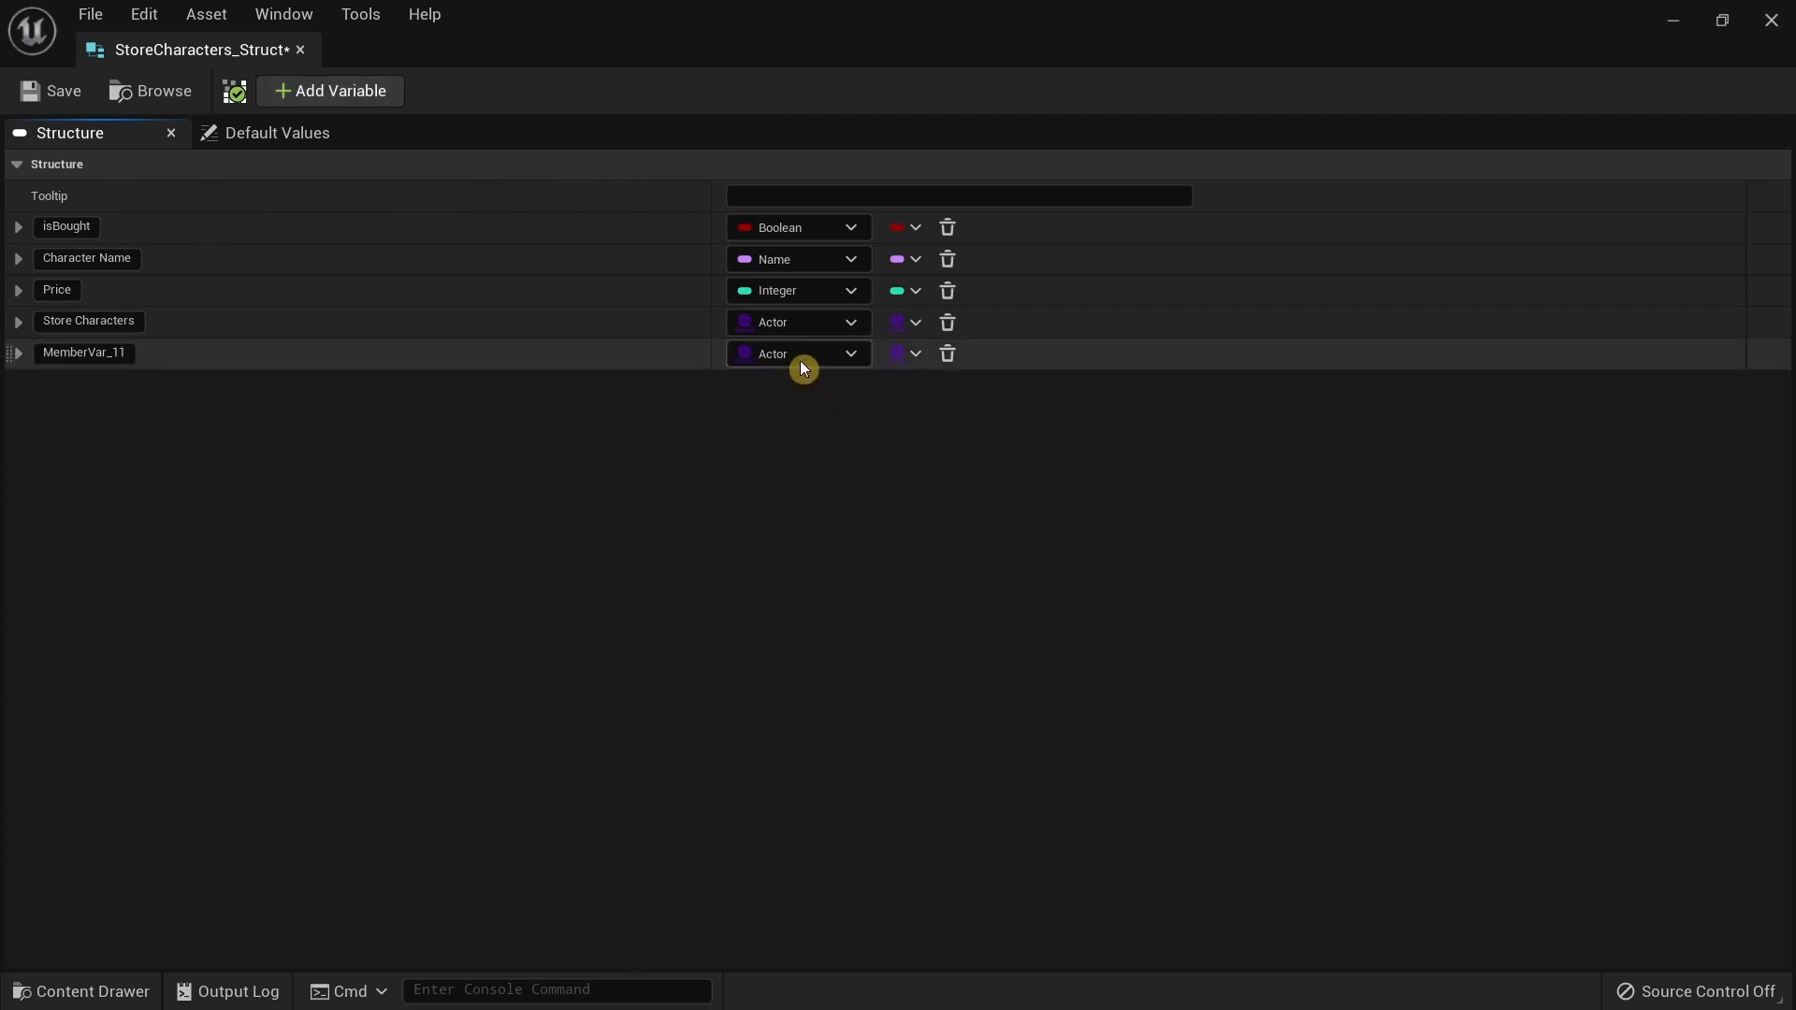
Search the variable types available for the fifth member for "third", "coin bp" and "bp cam".
click(802, 364)
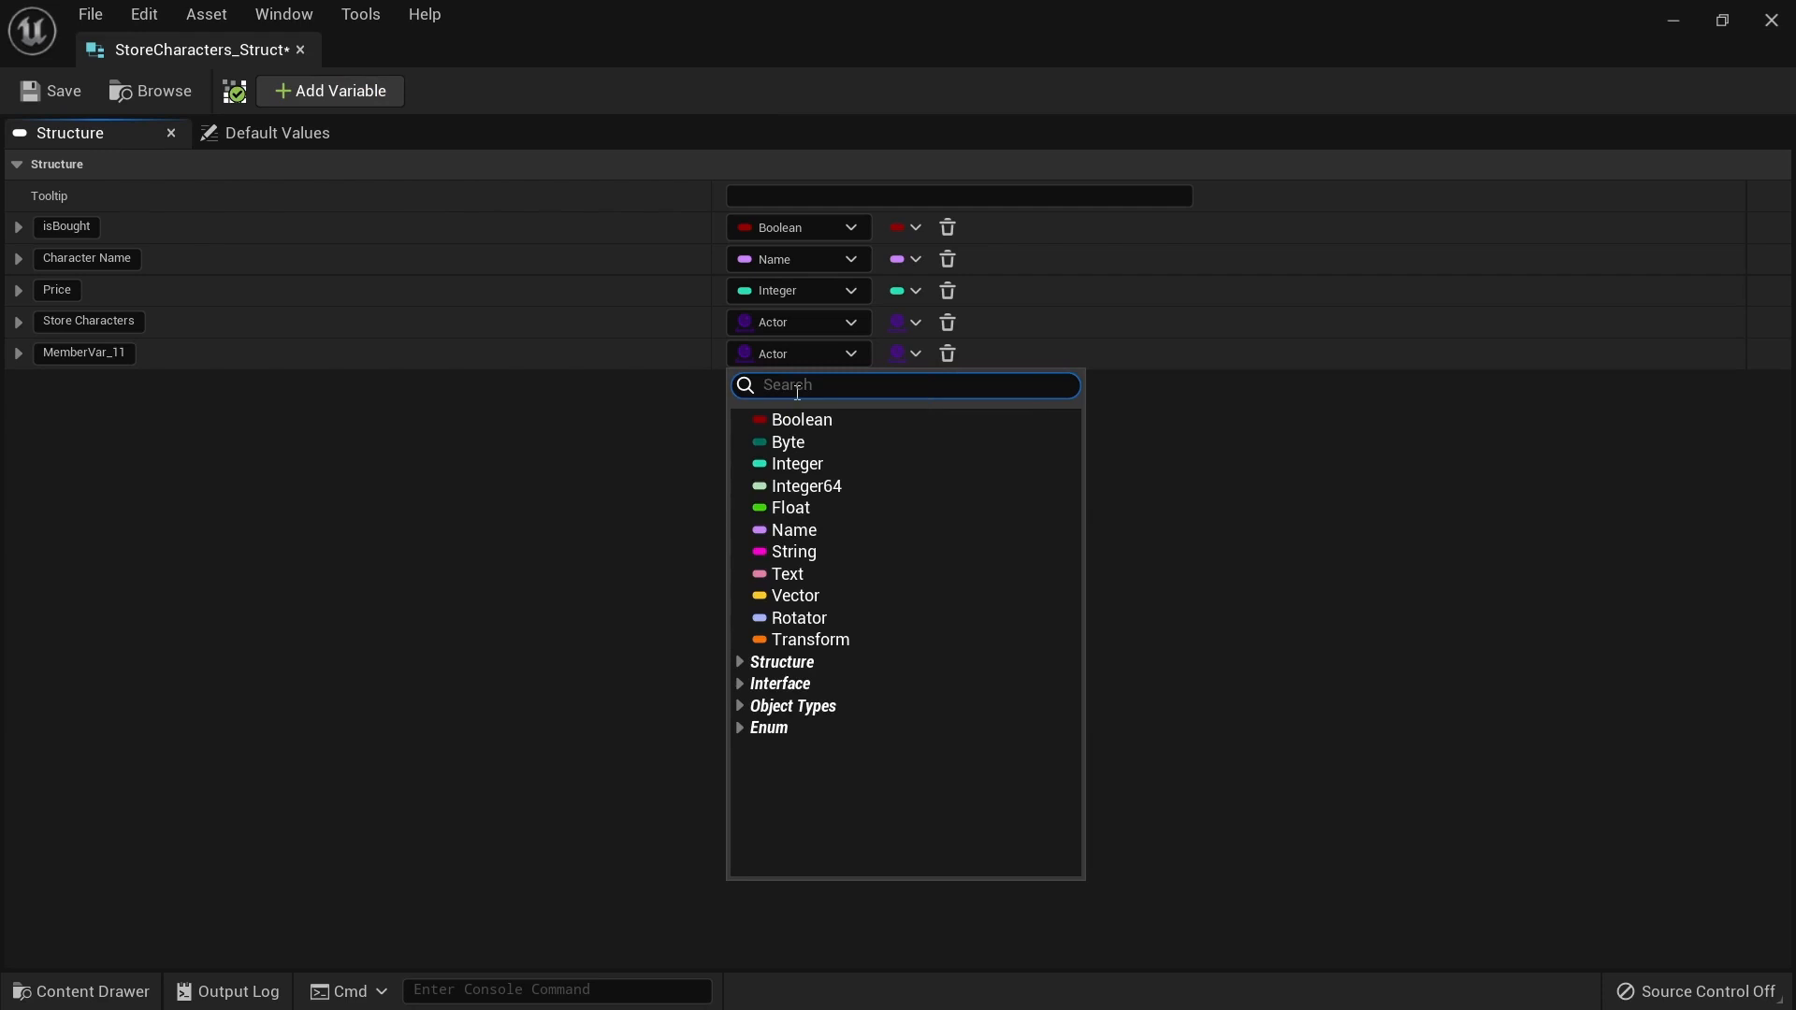
text(third)
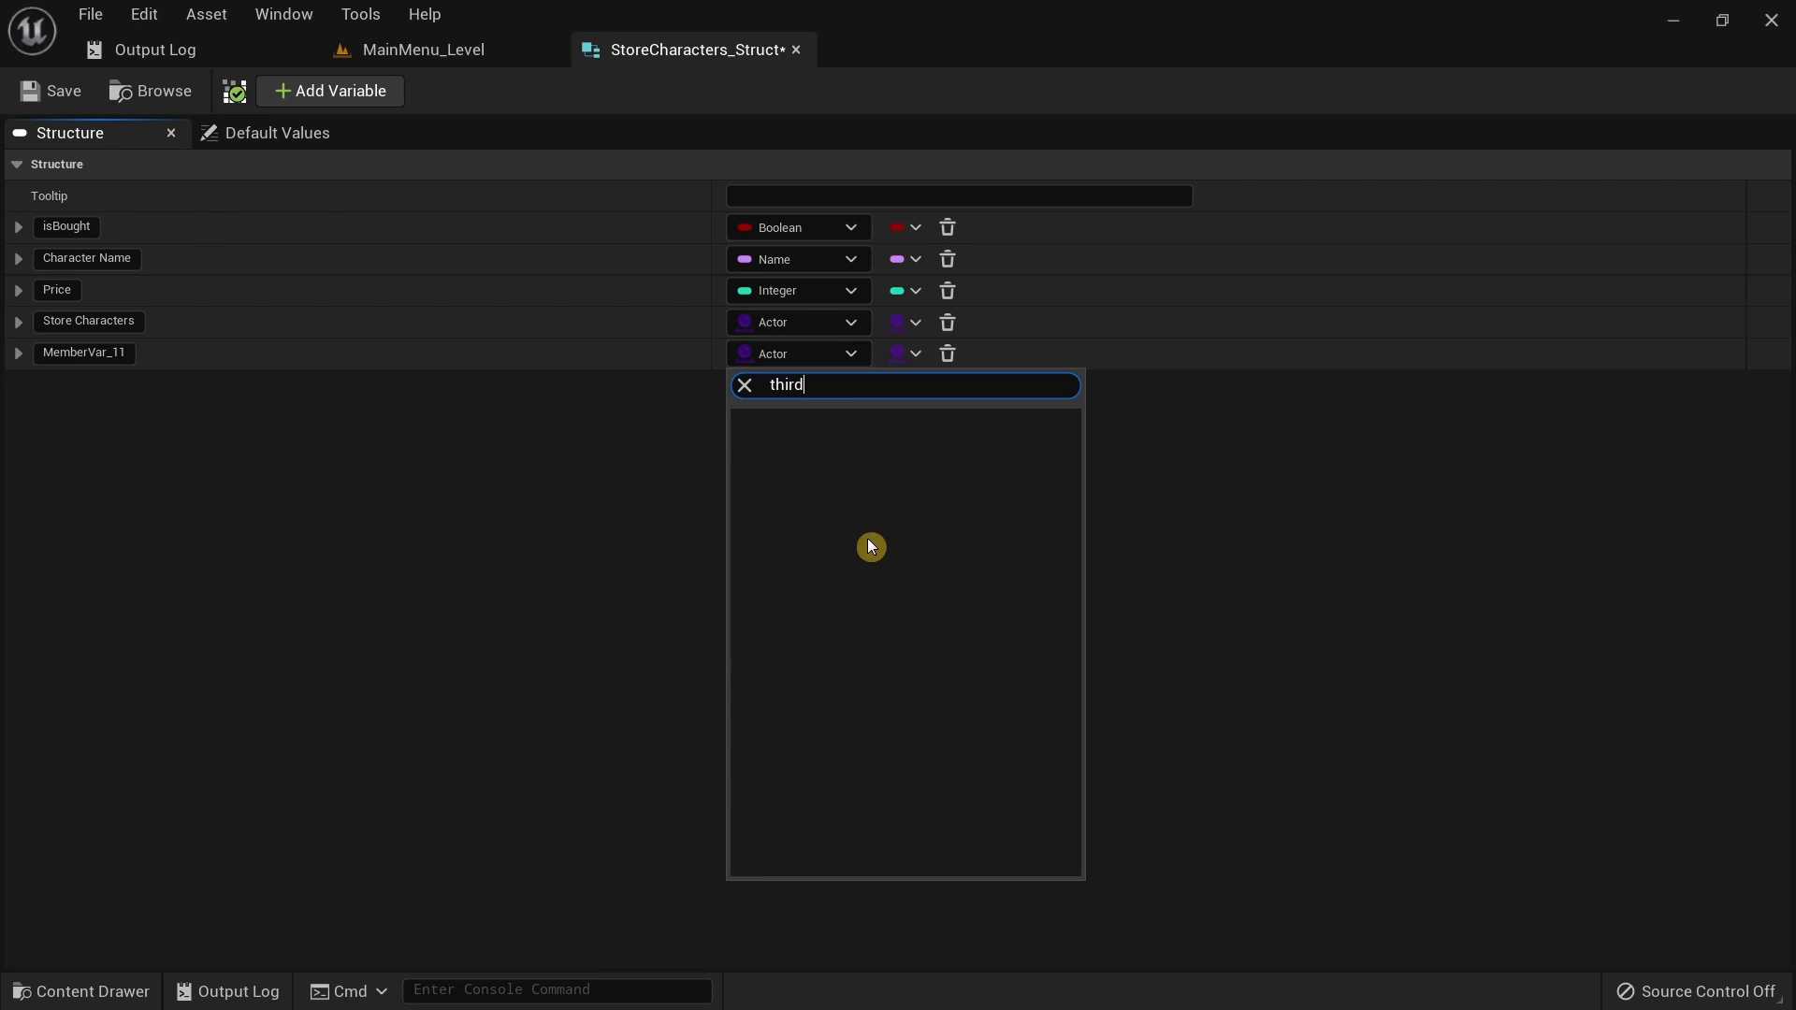
key(BackSpace)
key(BackSpace)
key(BackSpace)
key(BackSpace)
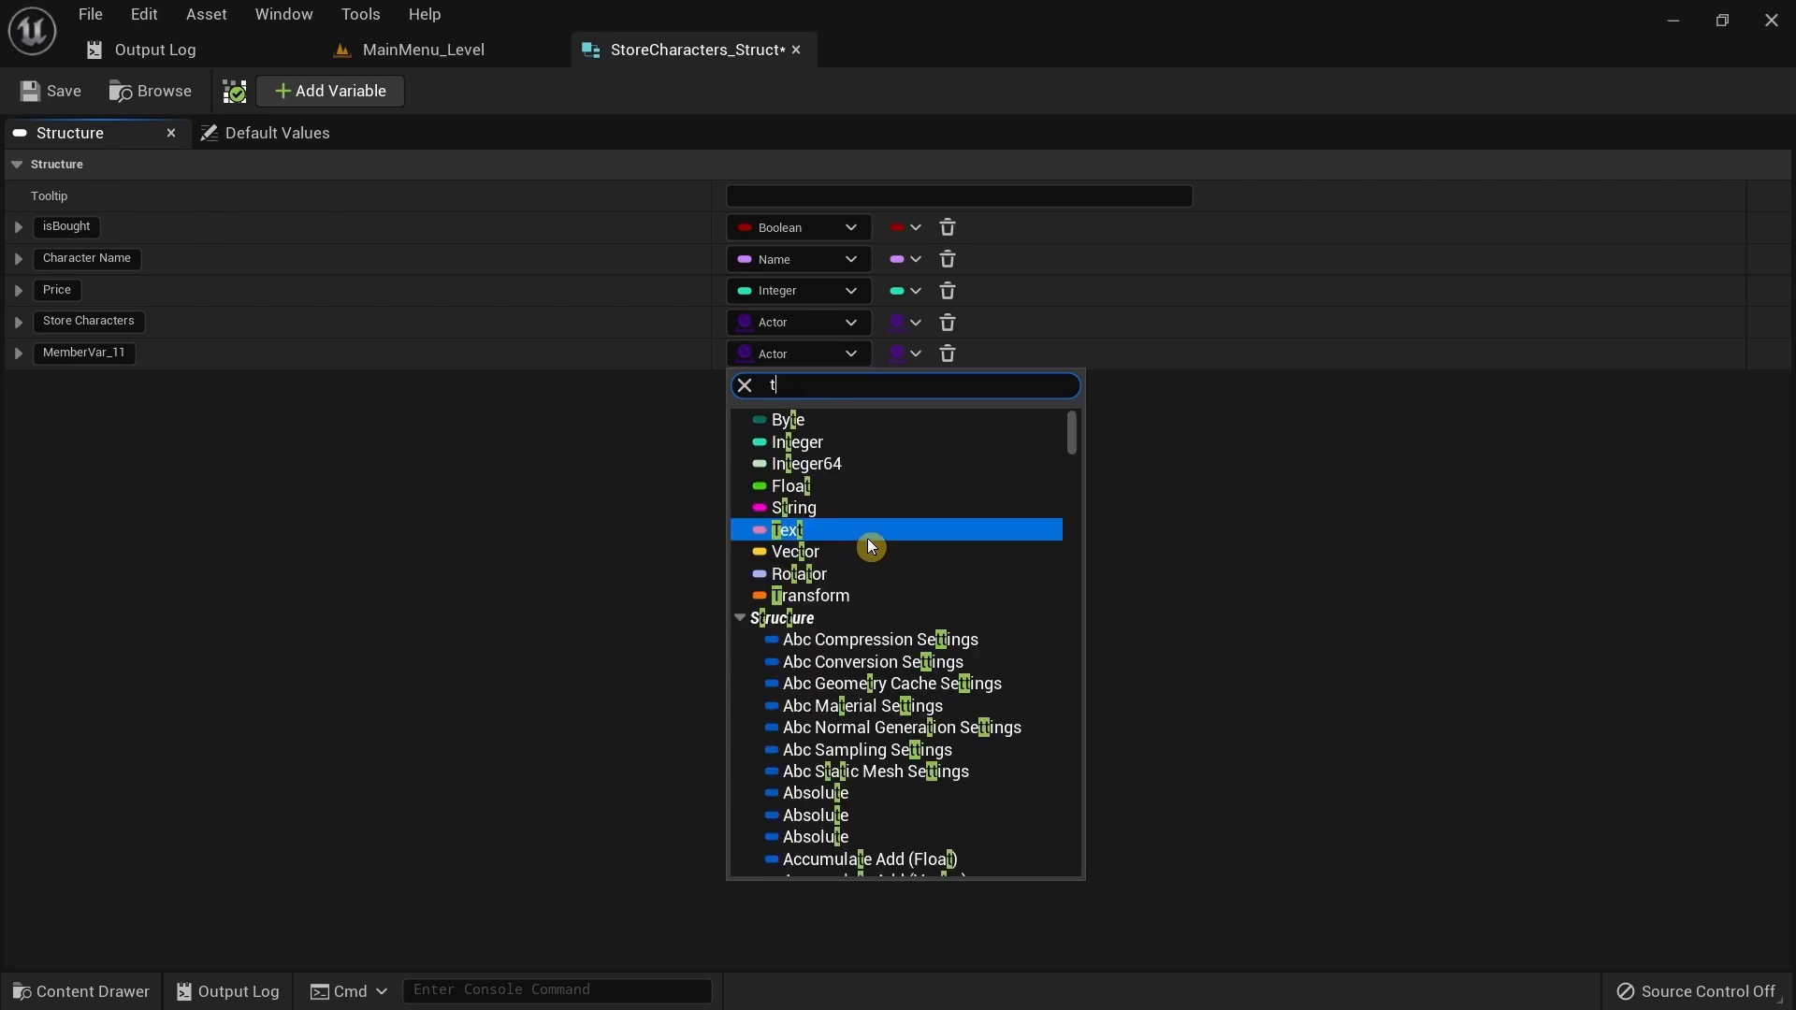
key(BackSpace)
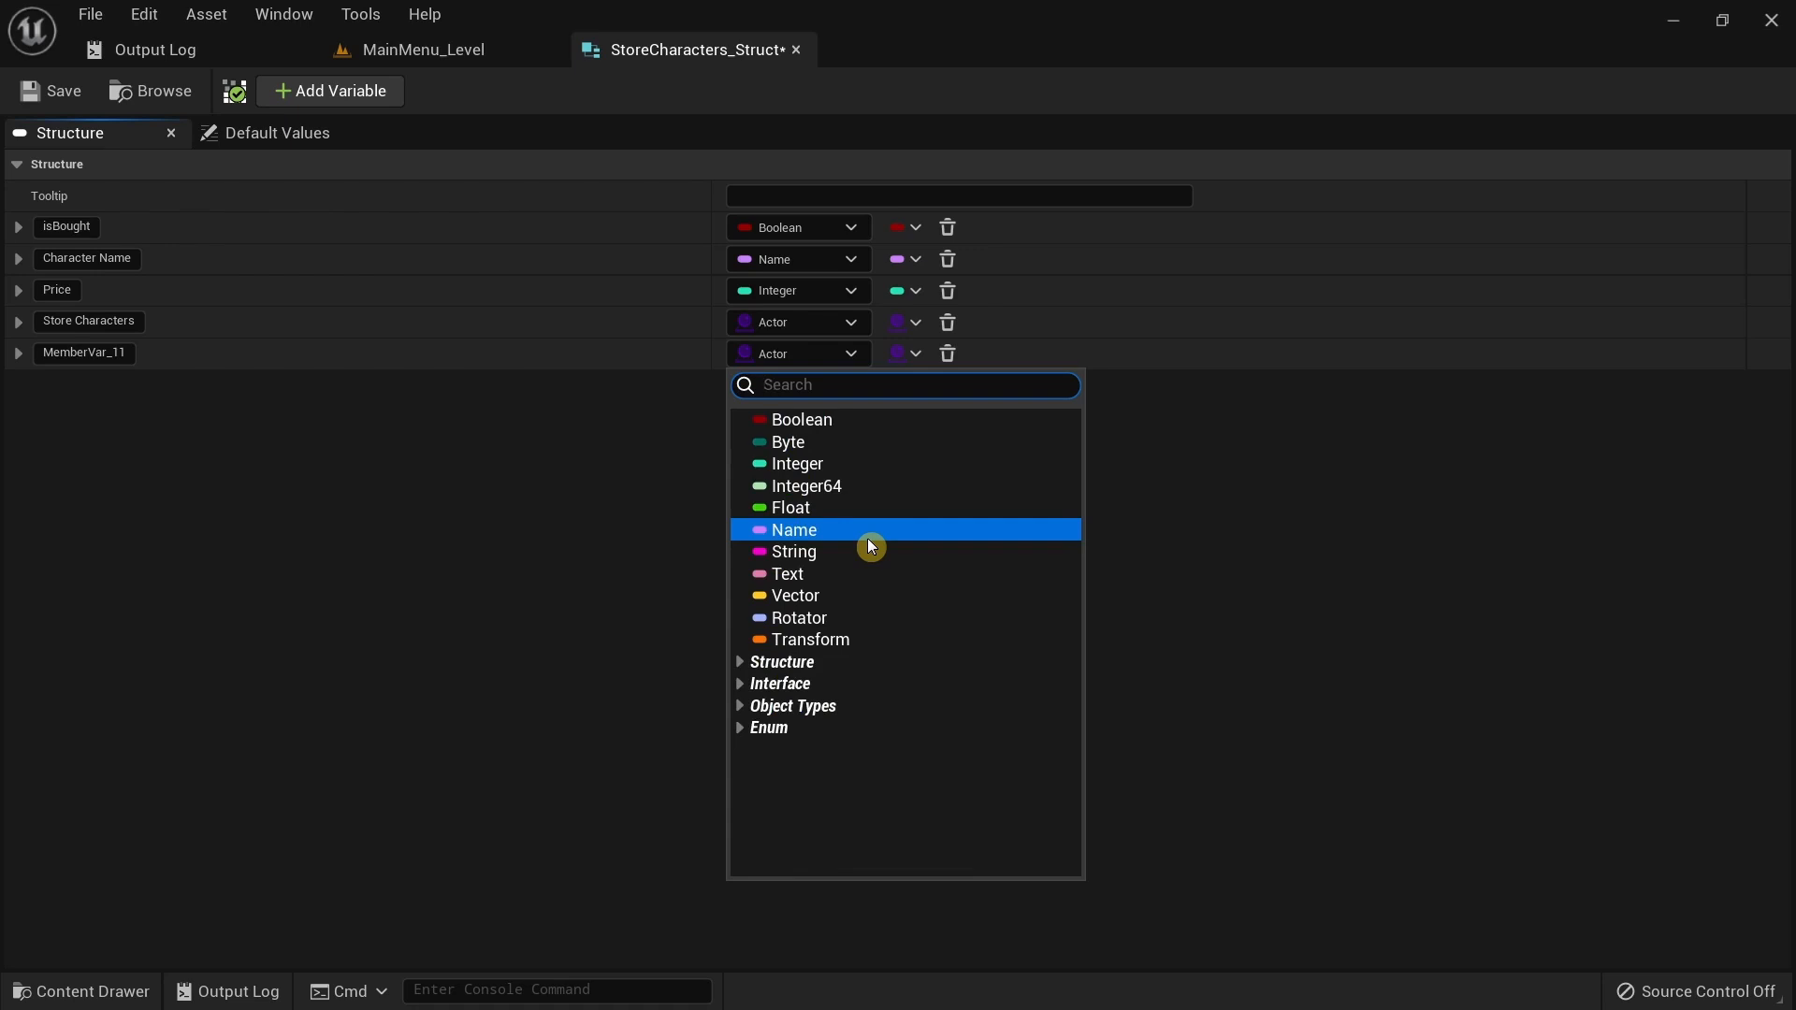
text(coin bp)
key(BackSpace)
key(BackSpace)
key(BackSpace)
key(BackSpace)
key(BackSpace)
key(BackSpace)
key(BackSpace)
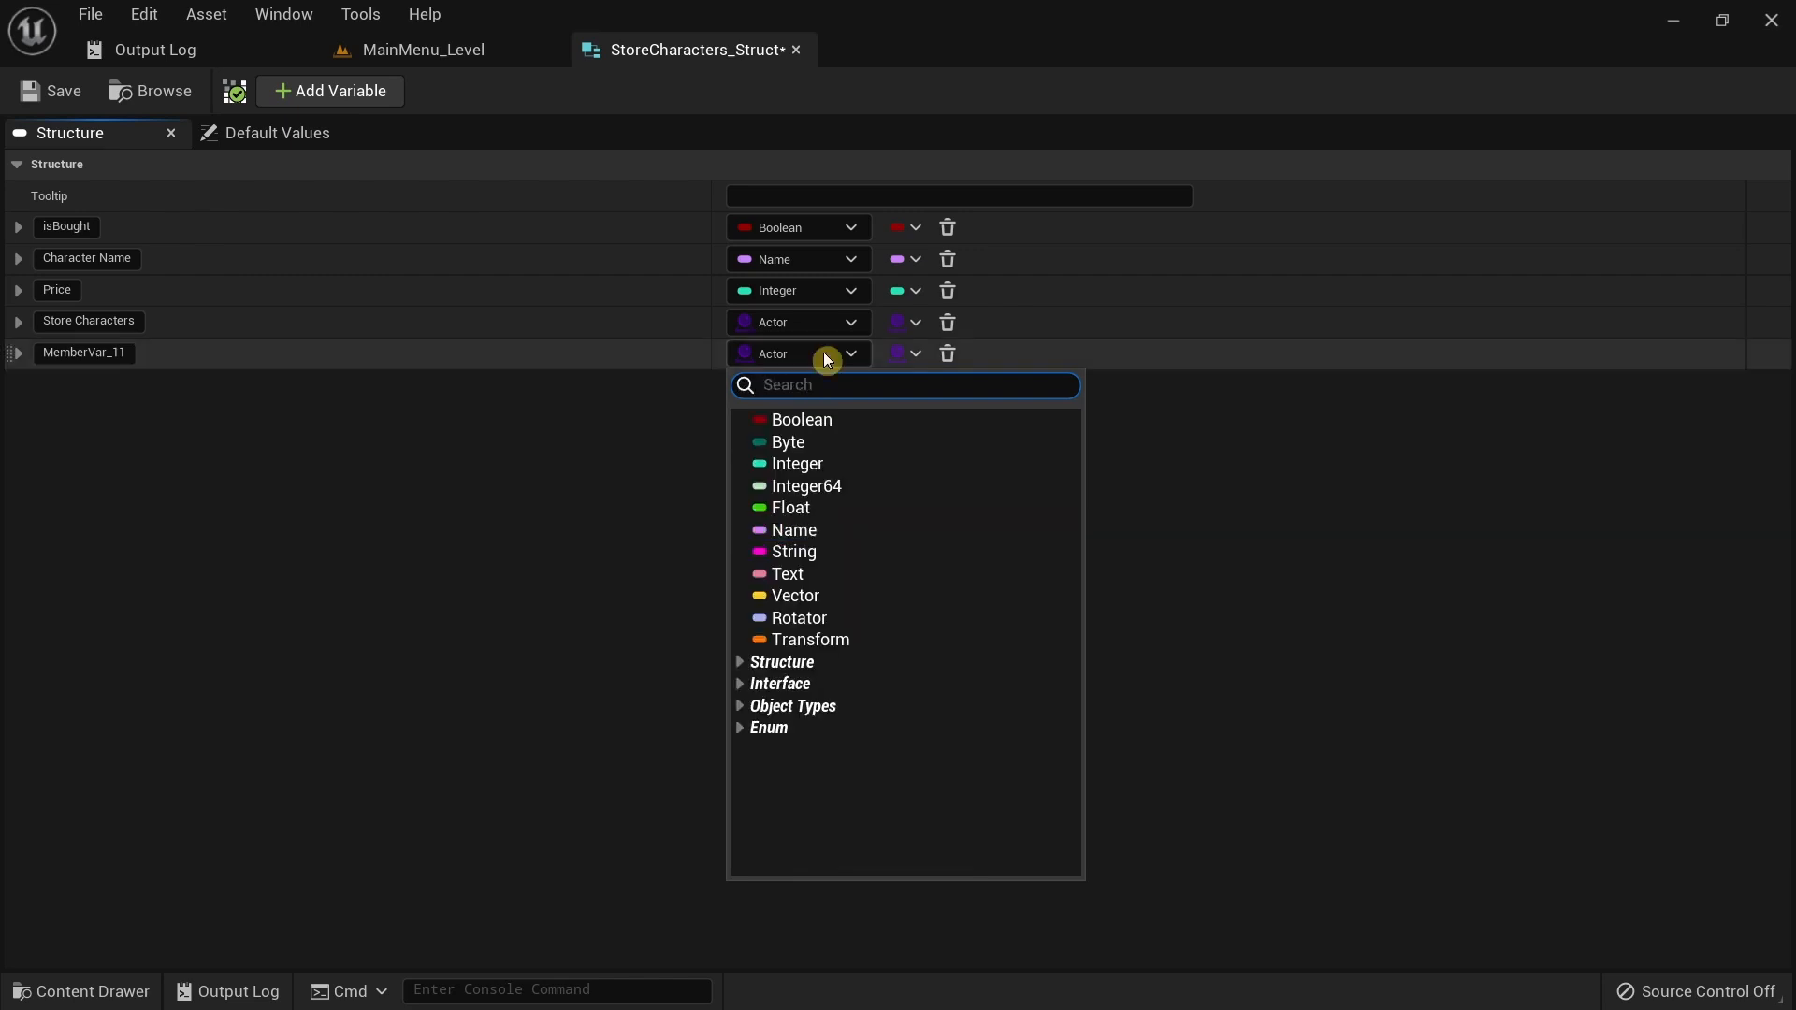
text(bp)
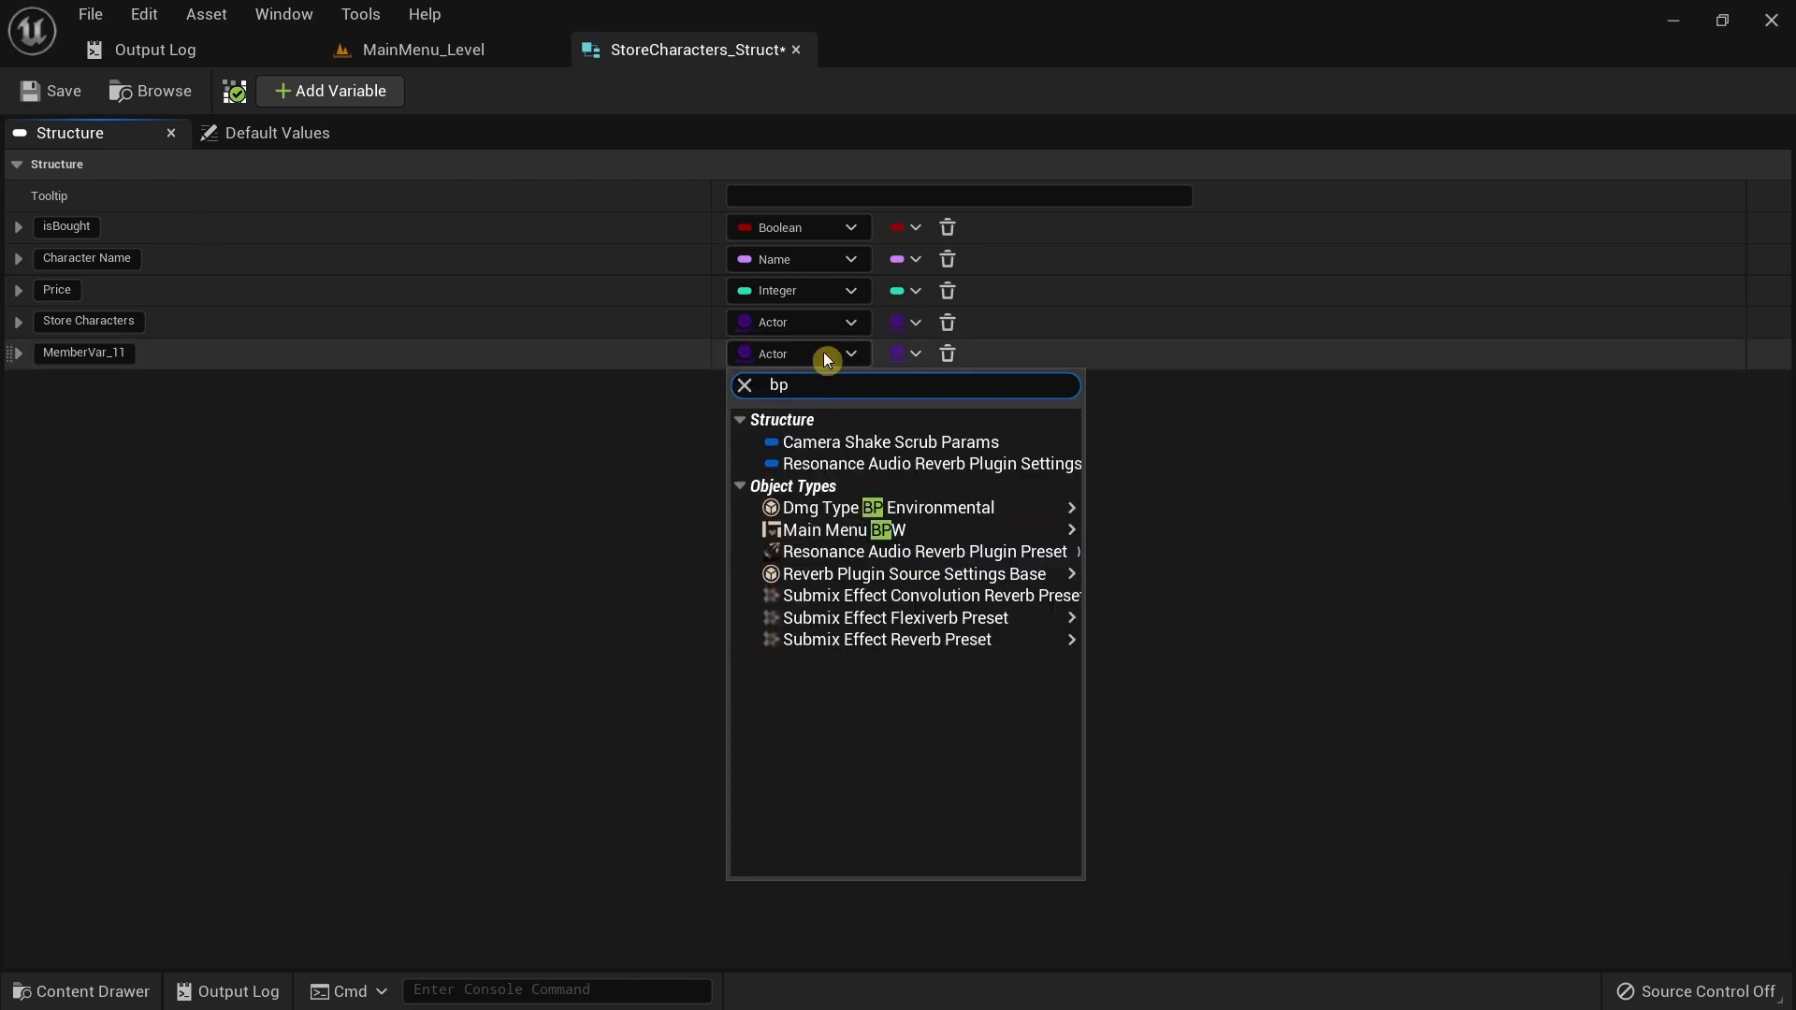
text( cam)
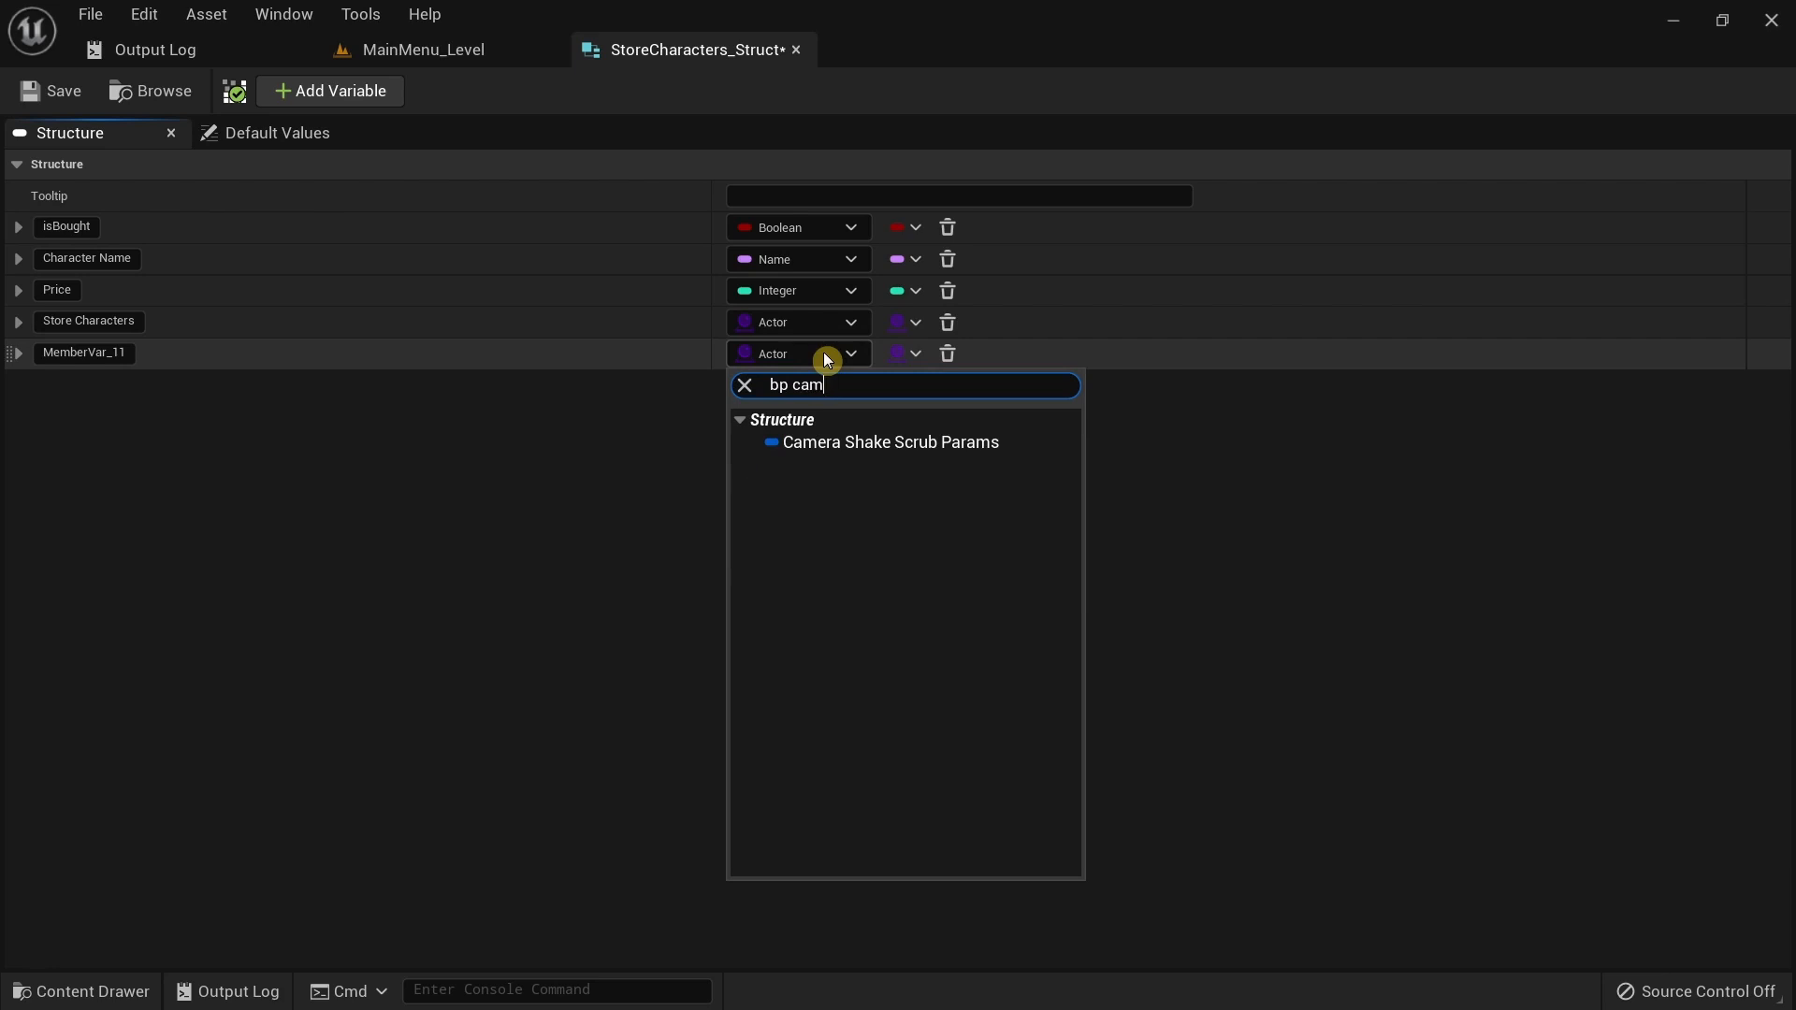
click(669, 383)
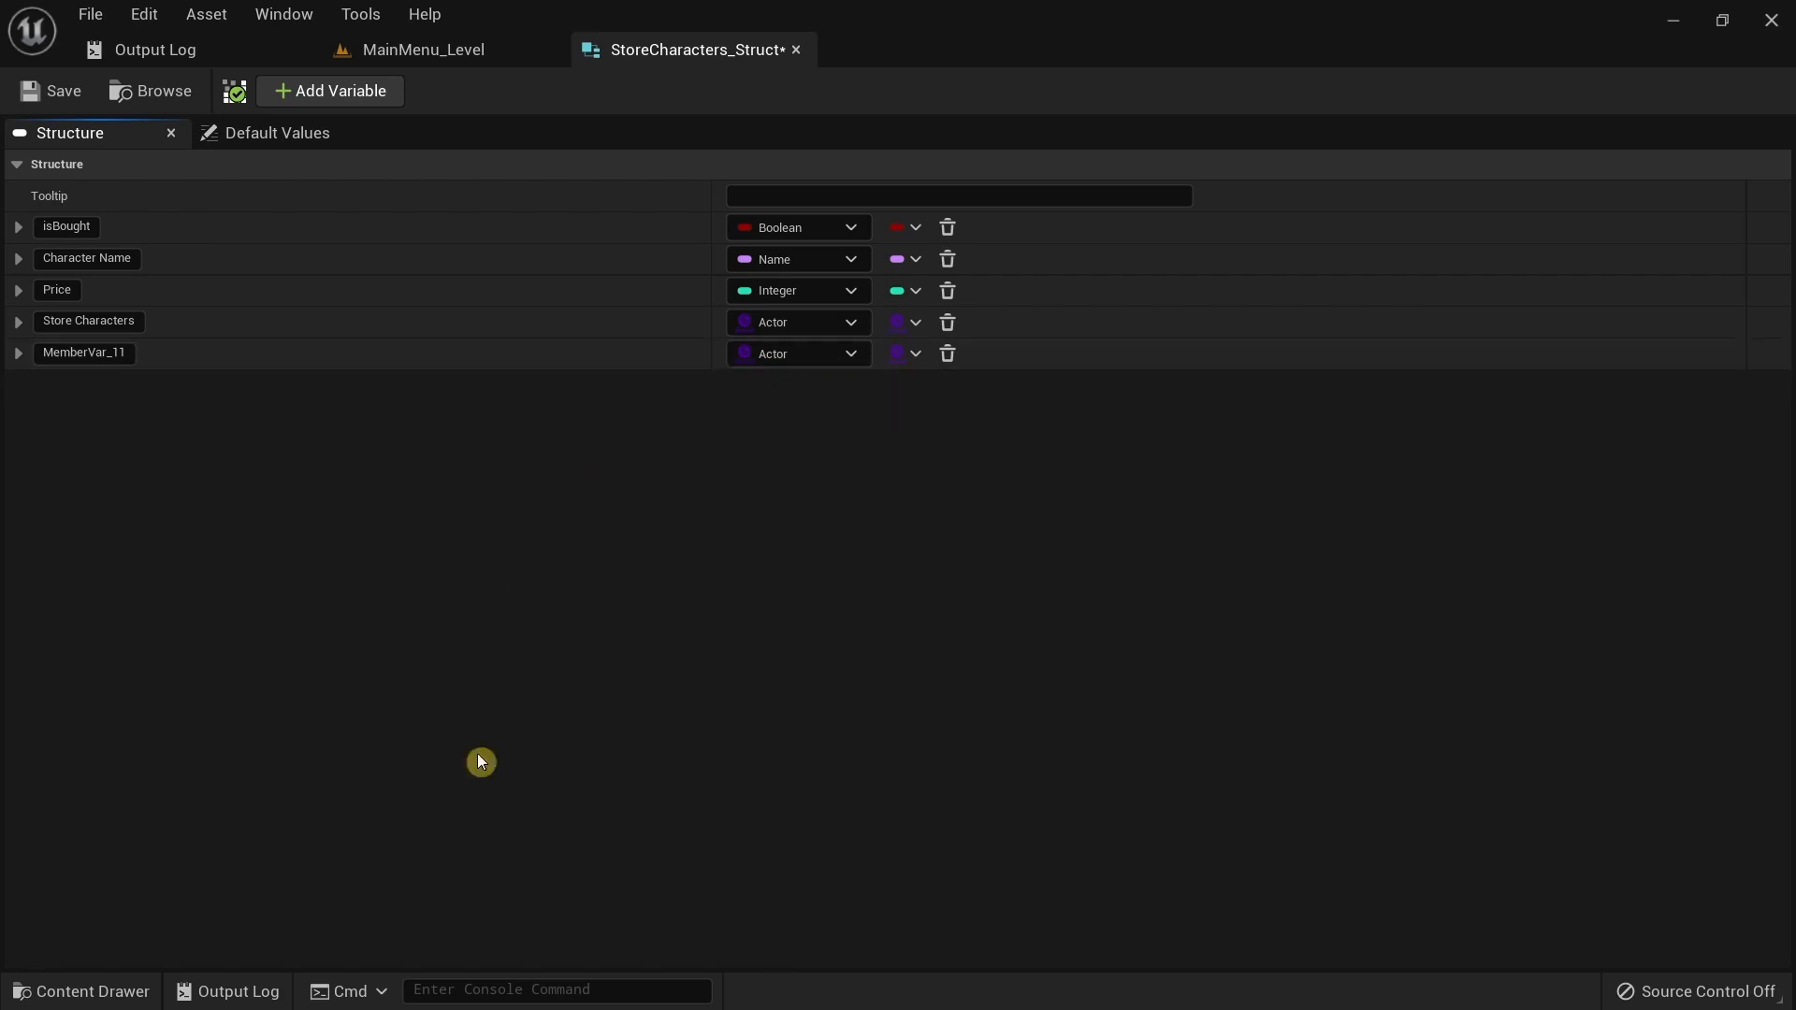
Open the BP_ThirdPersonCharacter blueprint from the ThirdPerson Blueprints folder.
click(128, 990)
click(208, 896)
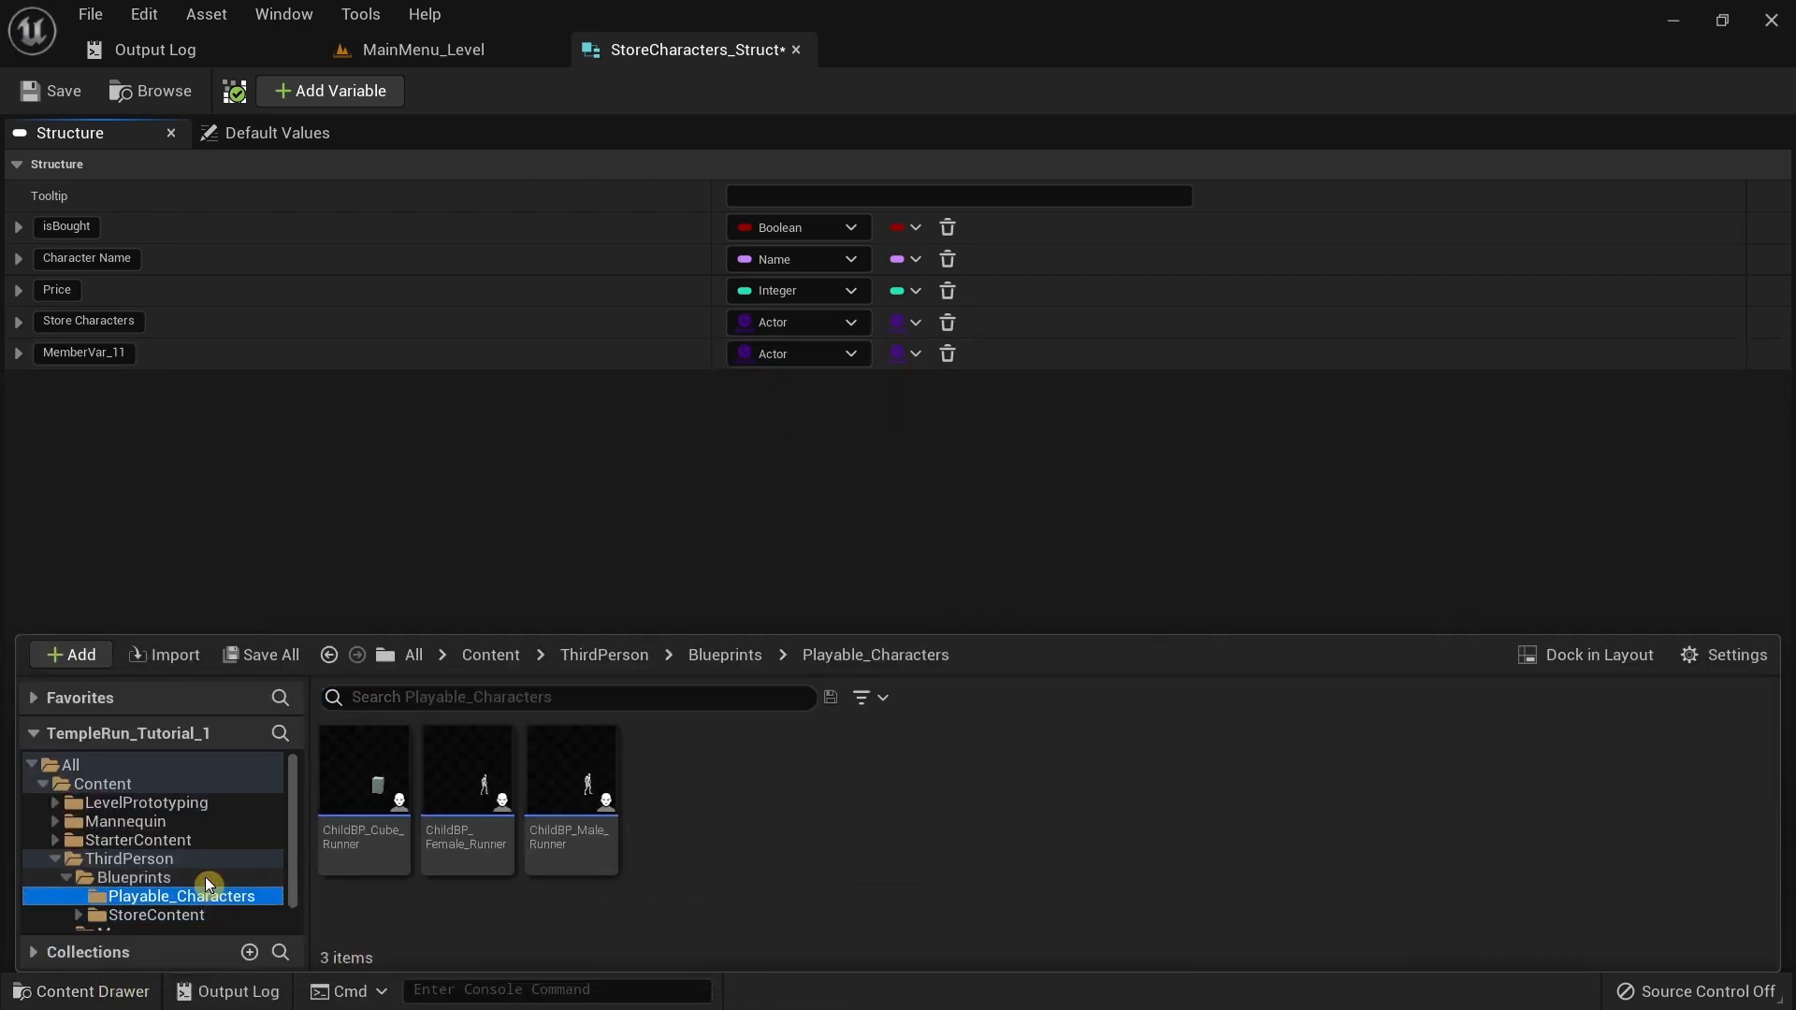
click(205, 877)
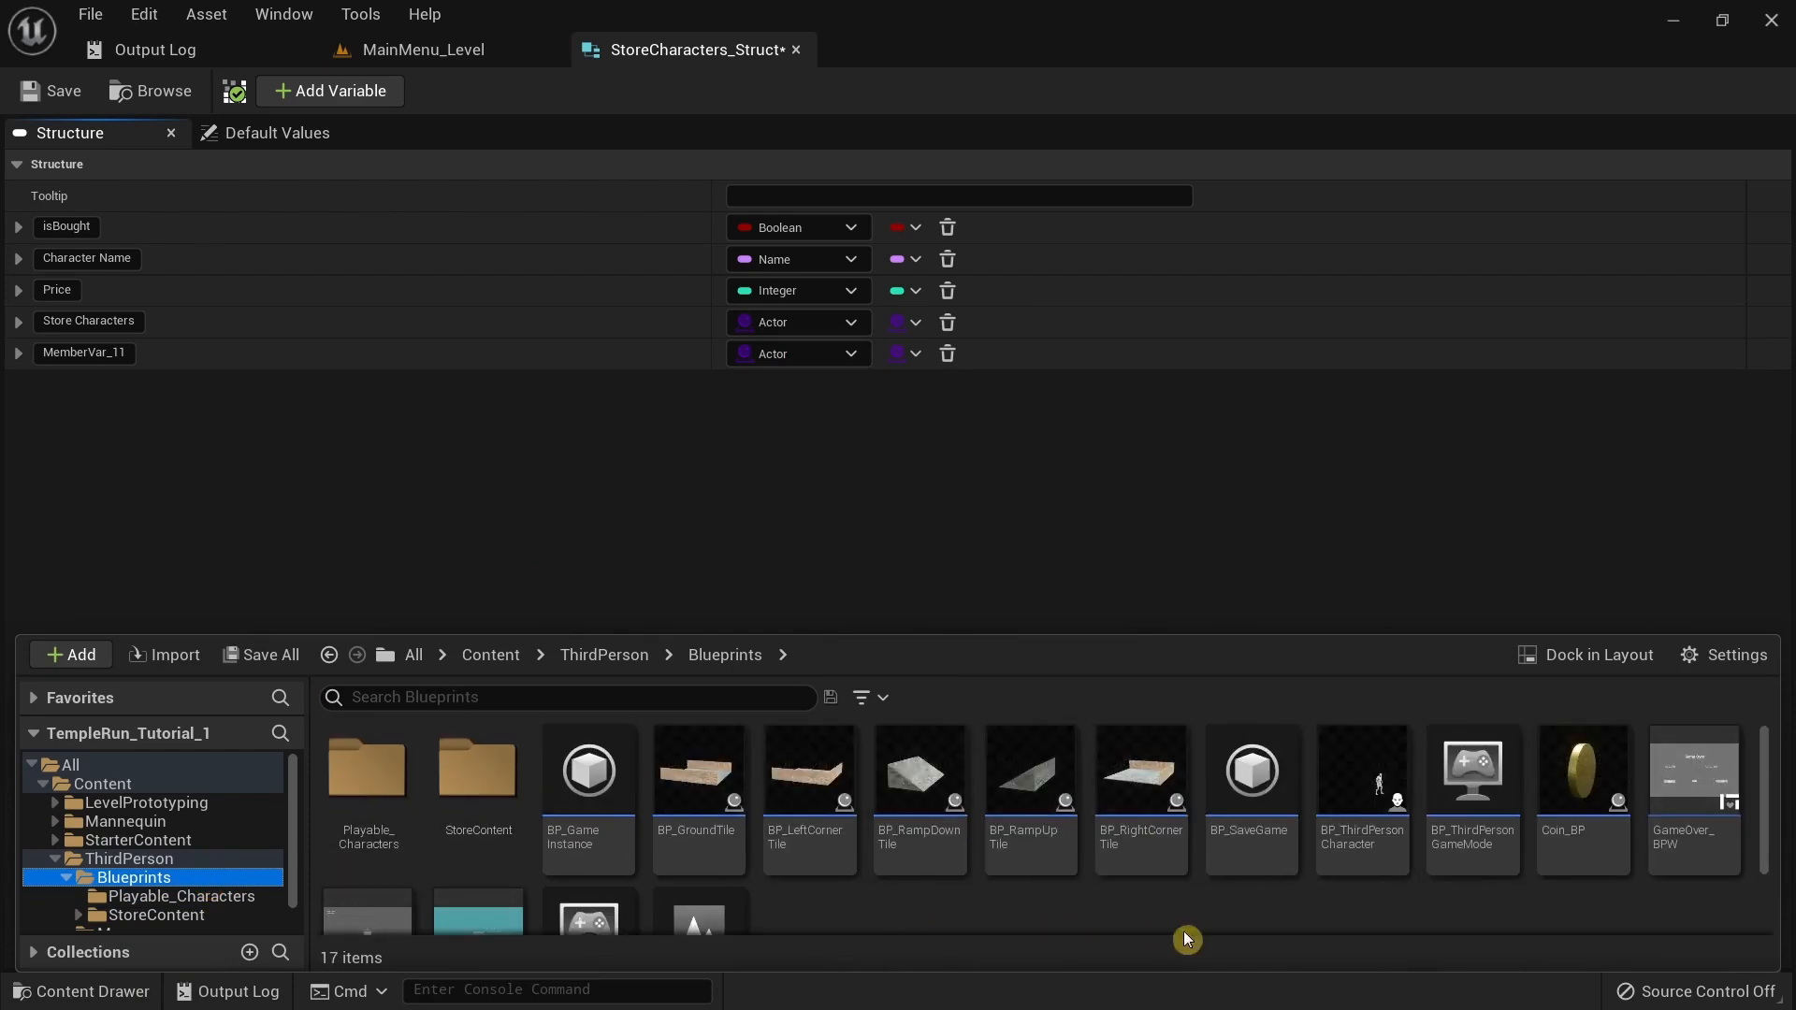
click(1362, 842)
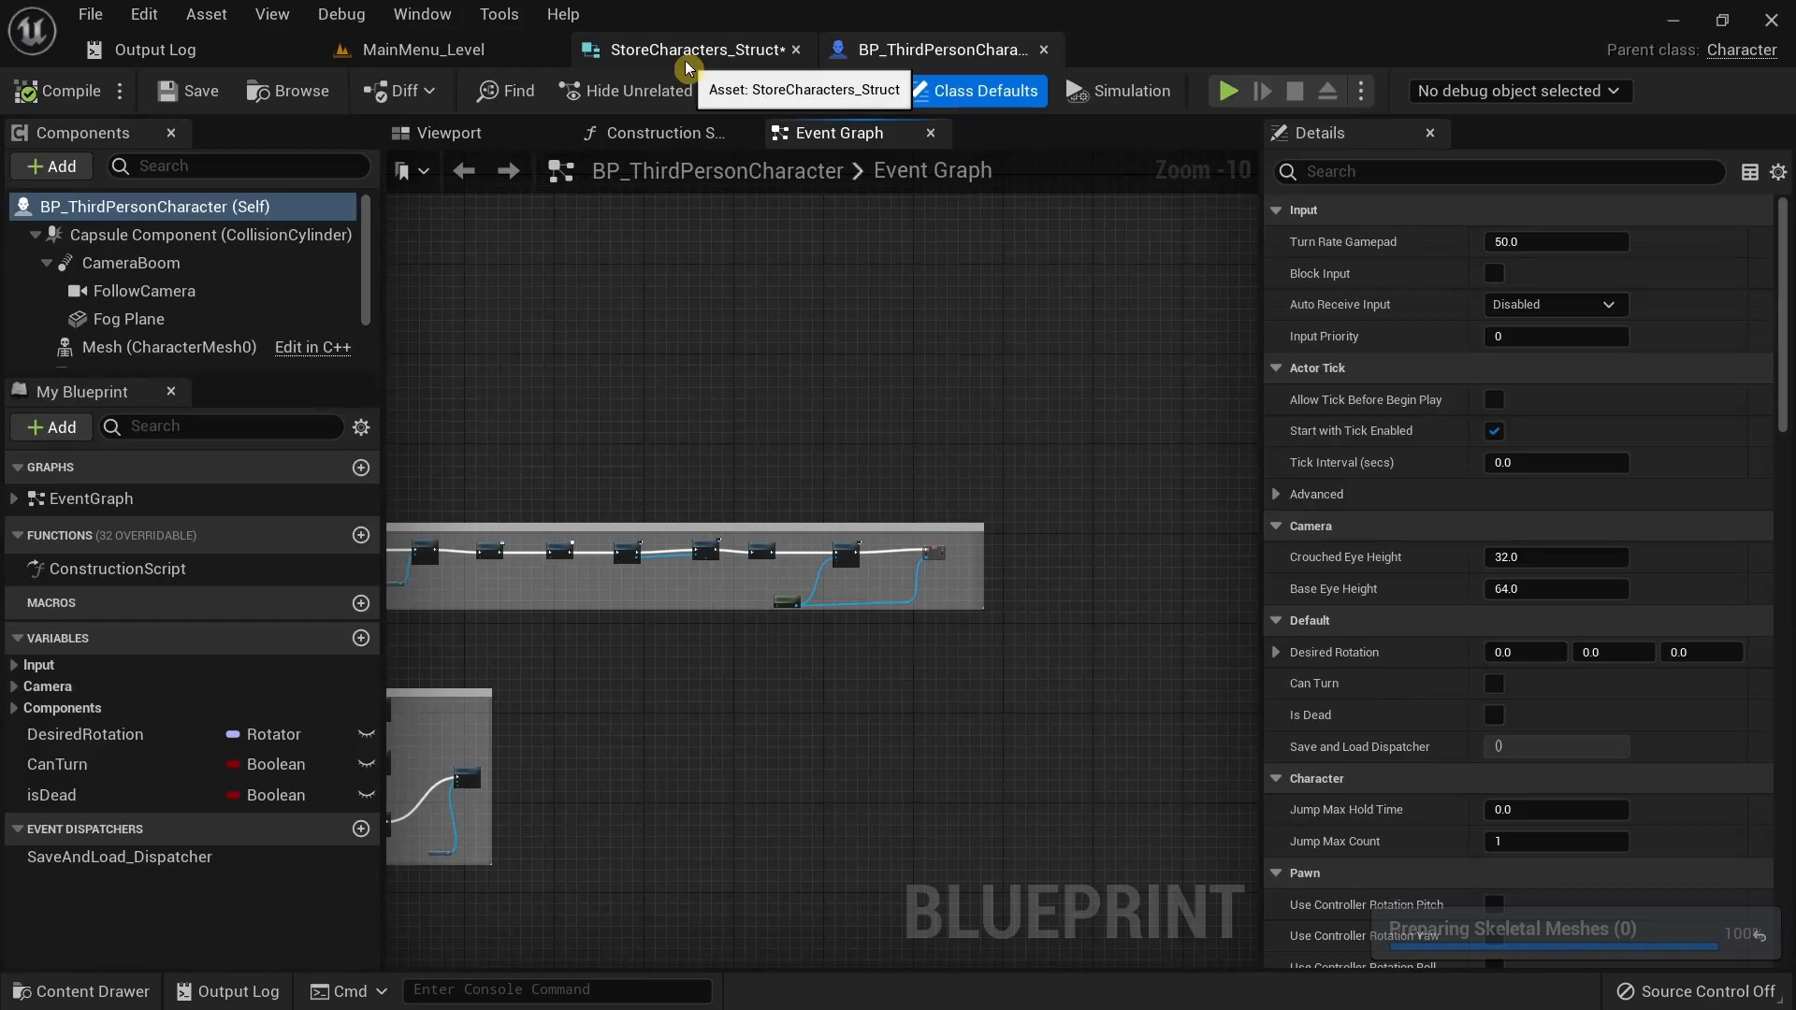
Return to StoreCharacters_Struct and look up "third" among the variable types for the fifth member.
click(684, 60)
click(829, 360)
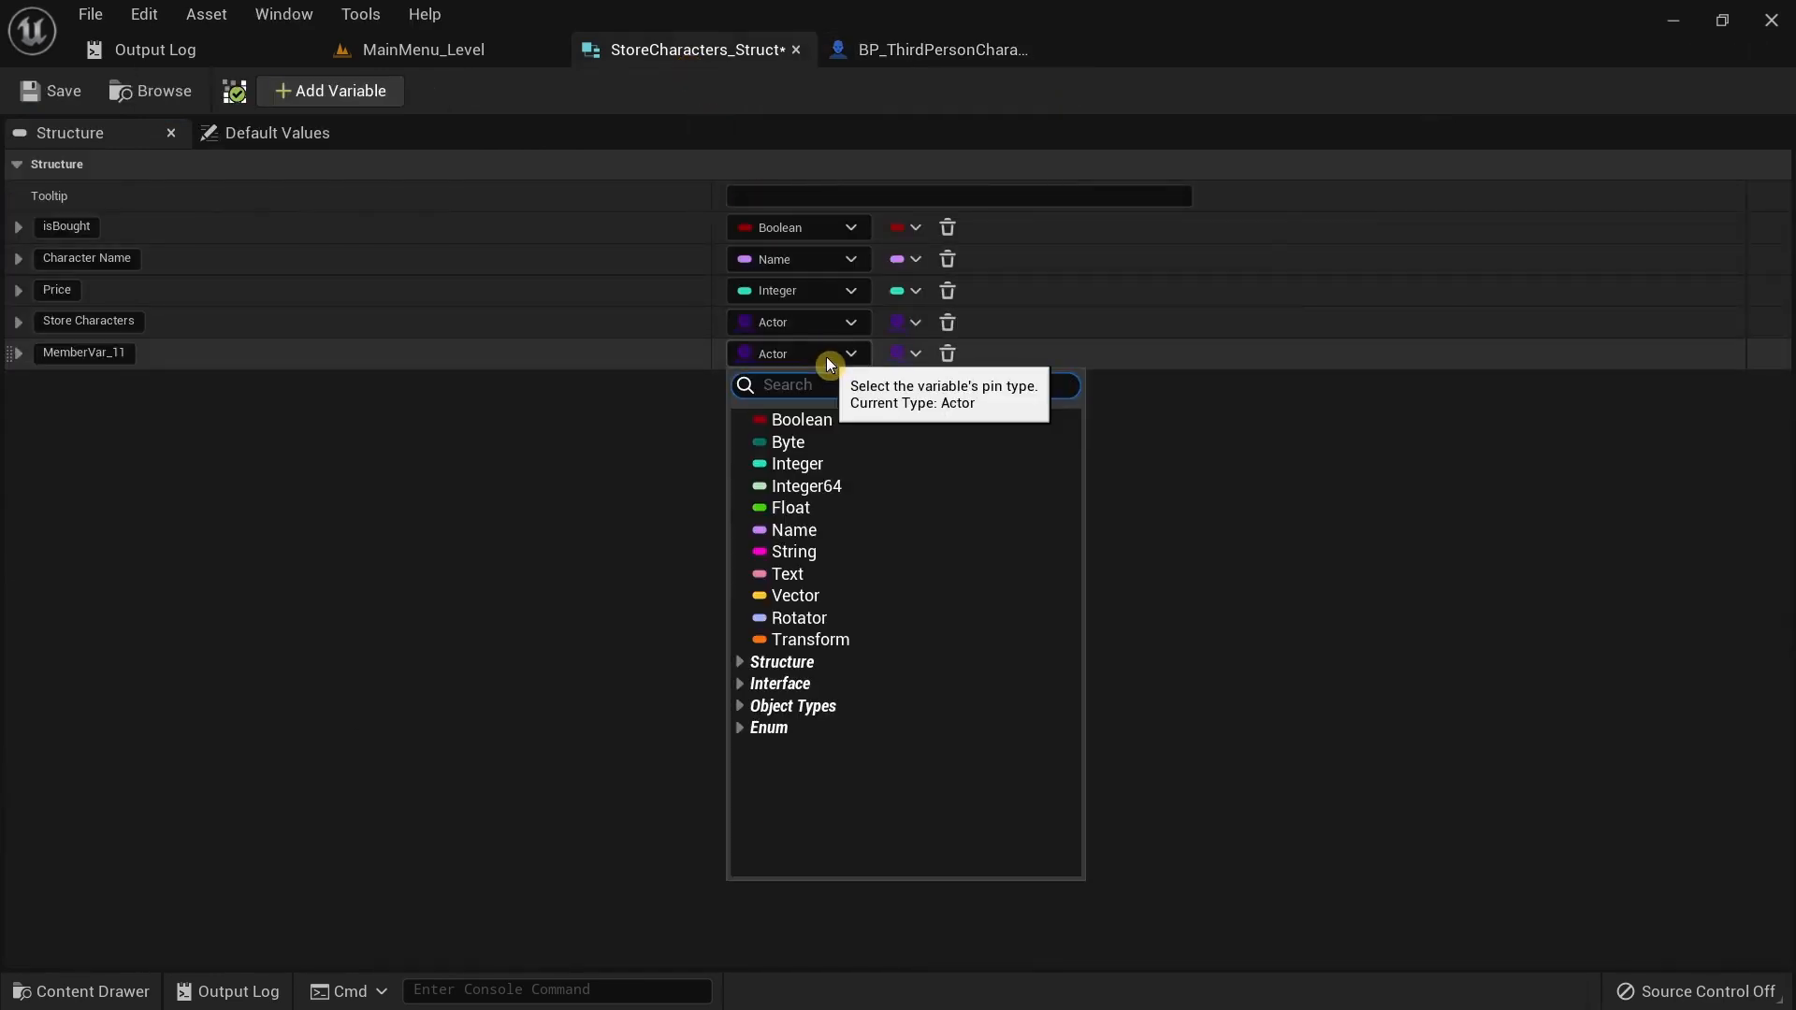
text(third)
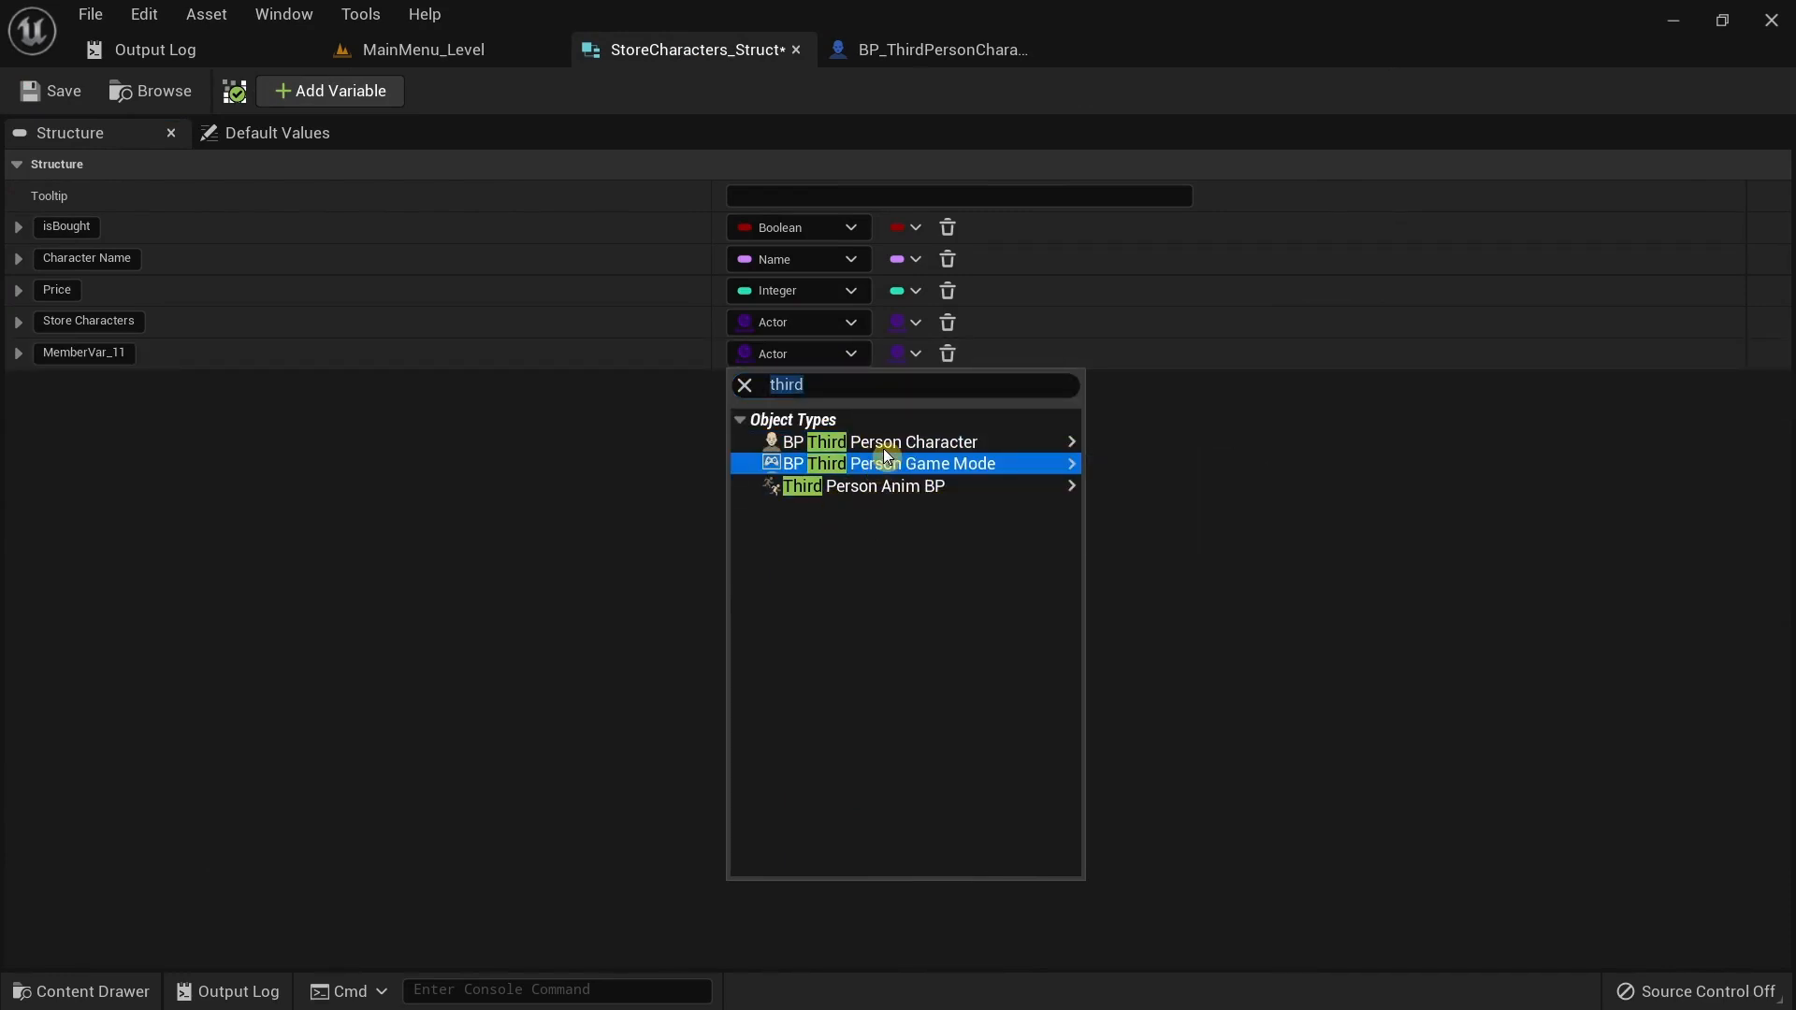
mouse_move(883, 447)
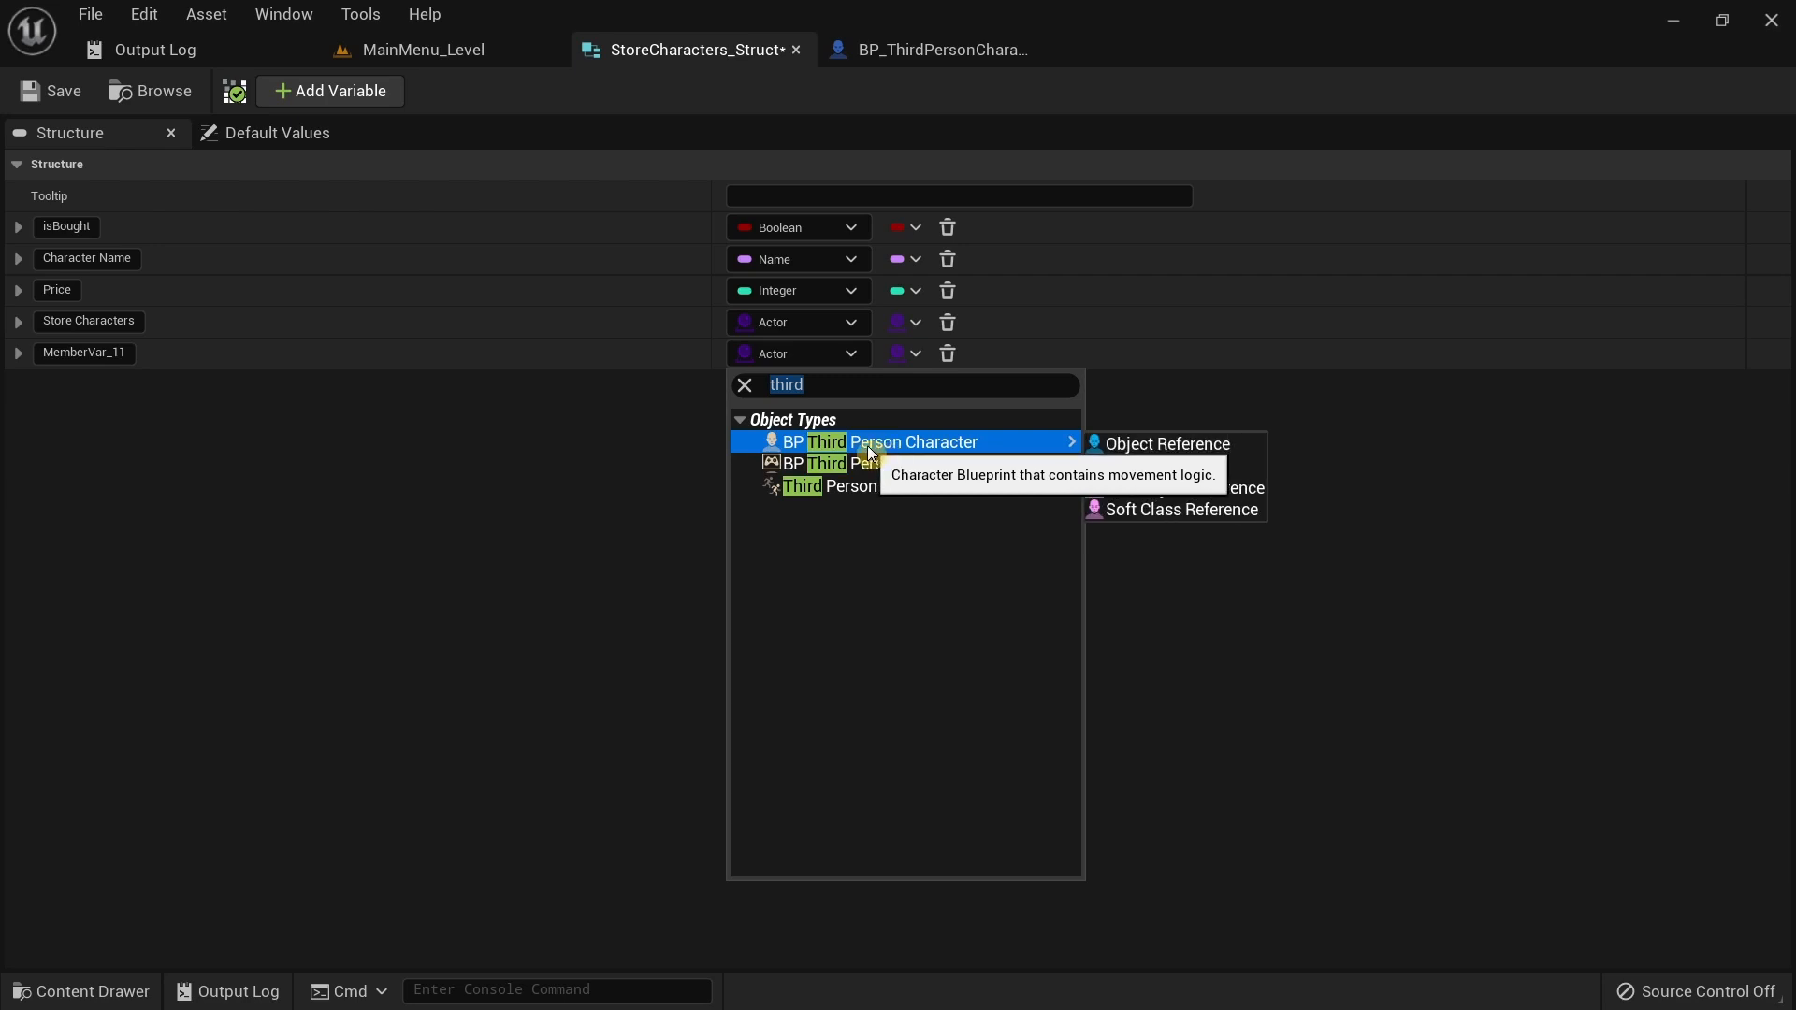
key(BackSpace)
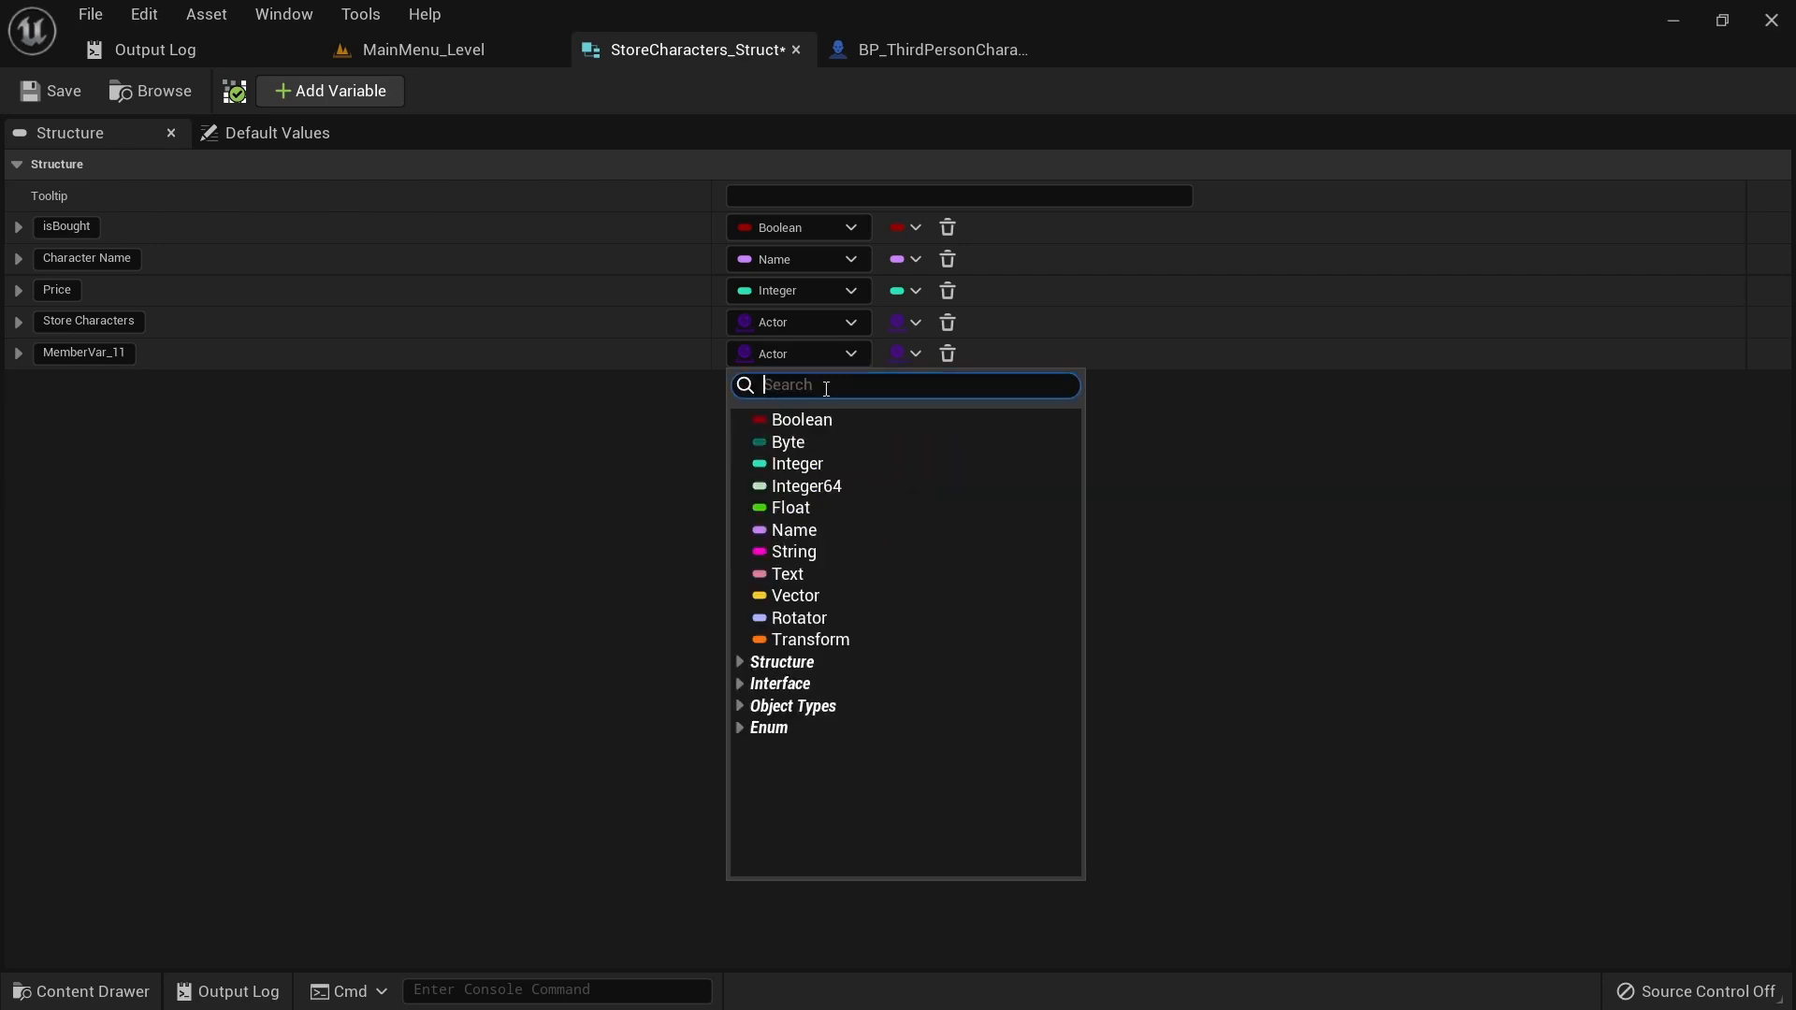
text(coin)
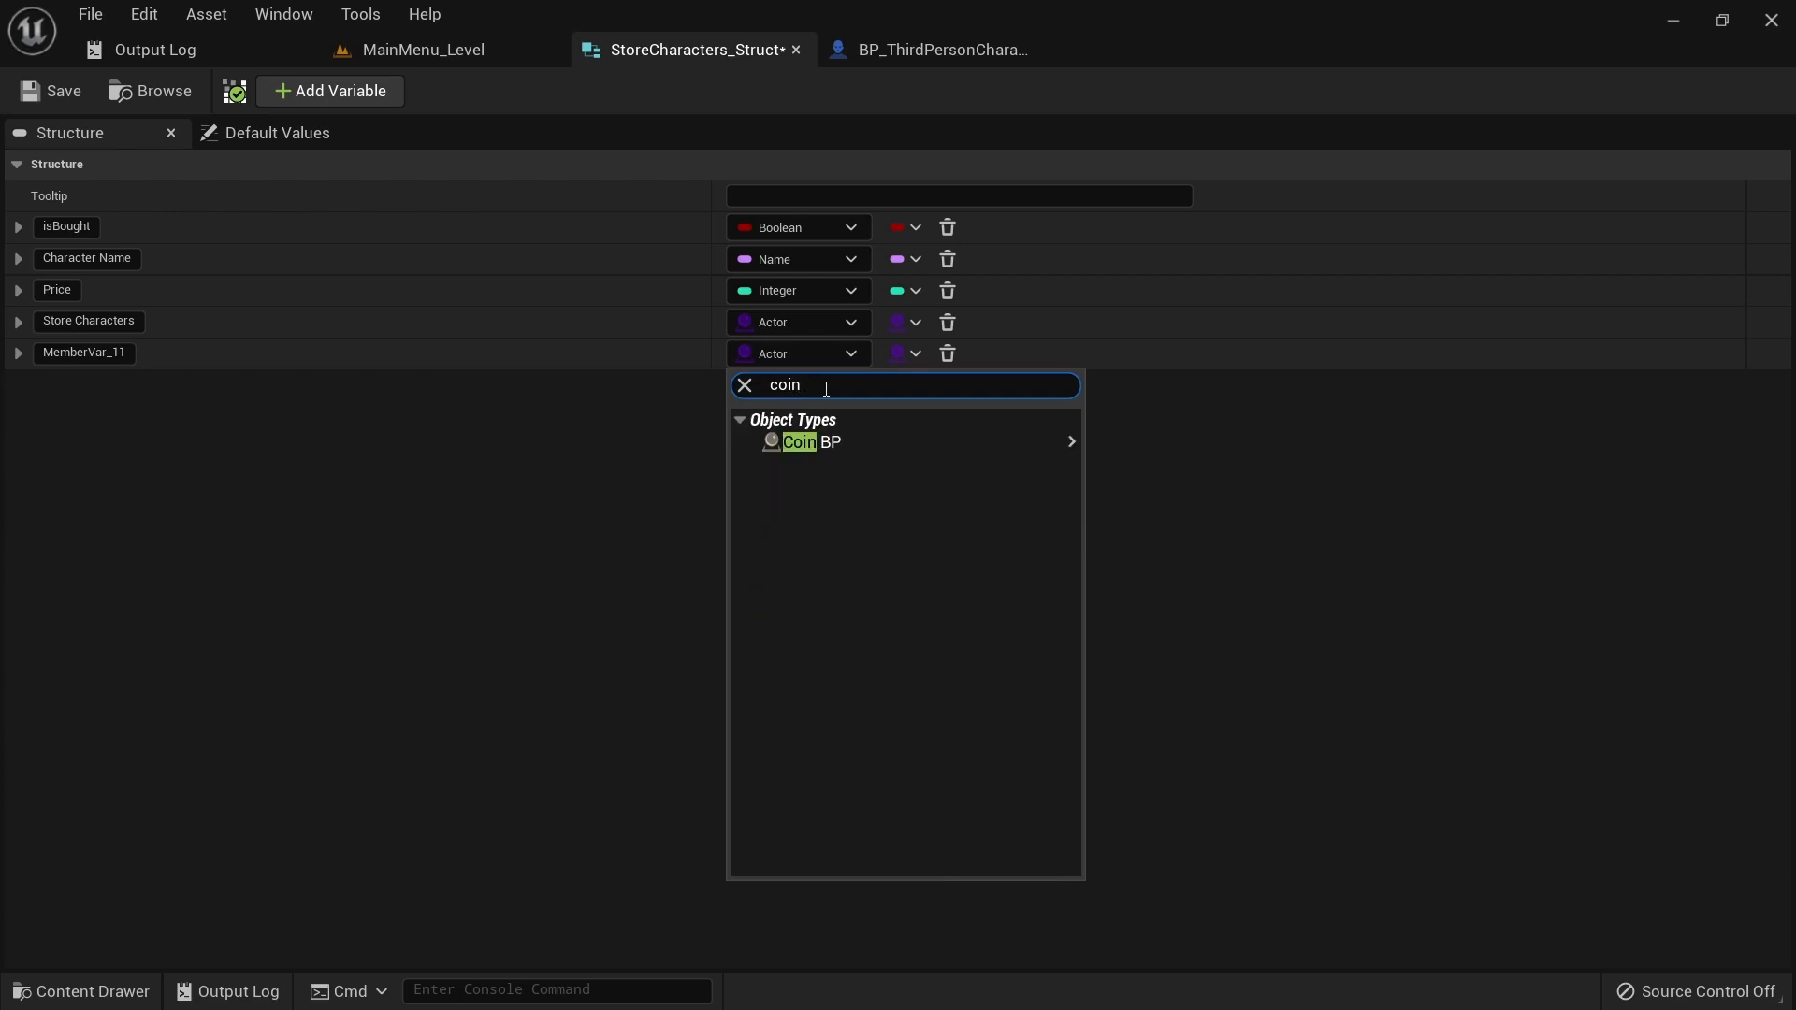
key(BackSpace)
key(BackSpace)
key(BackSpace)
key(BackSpace)
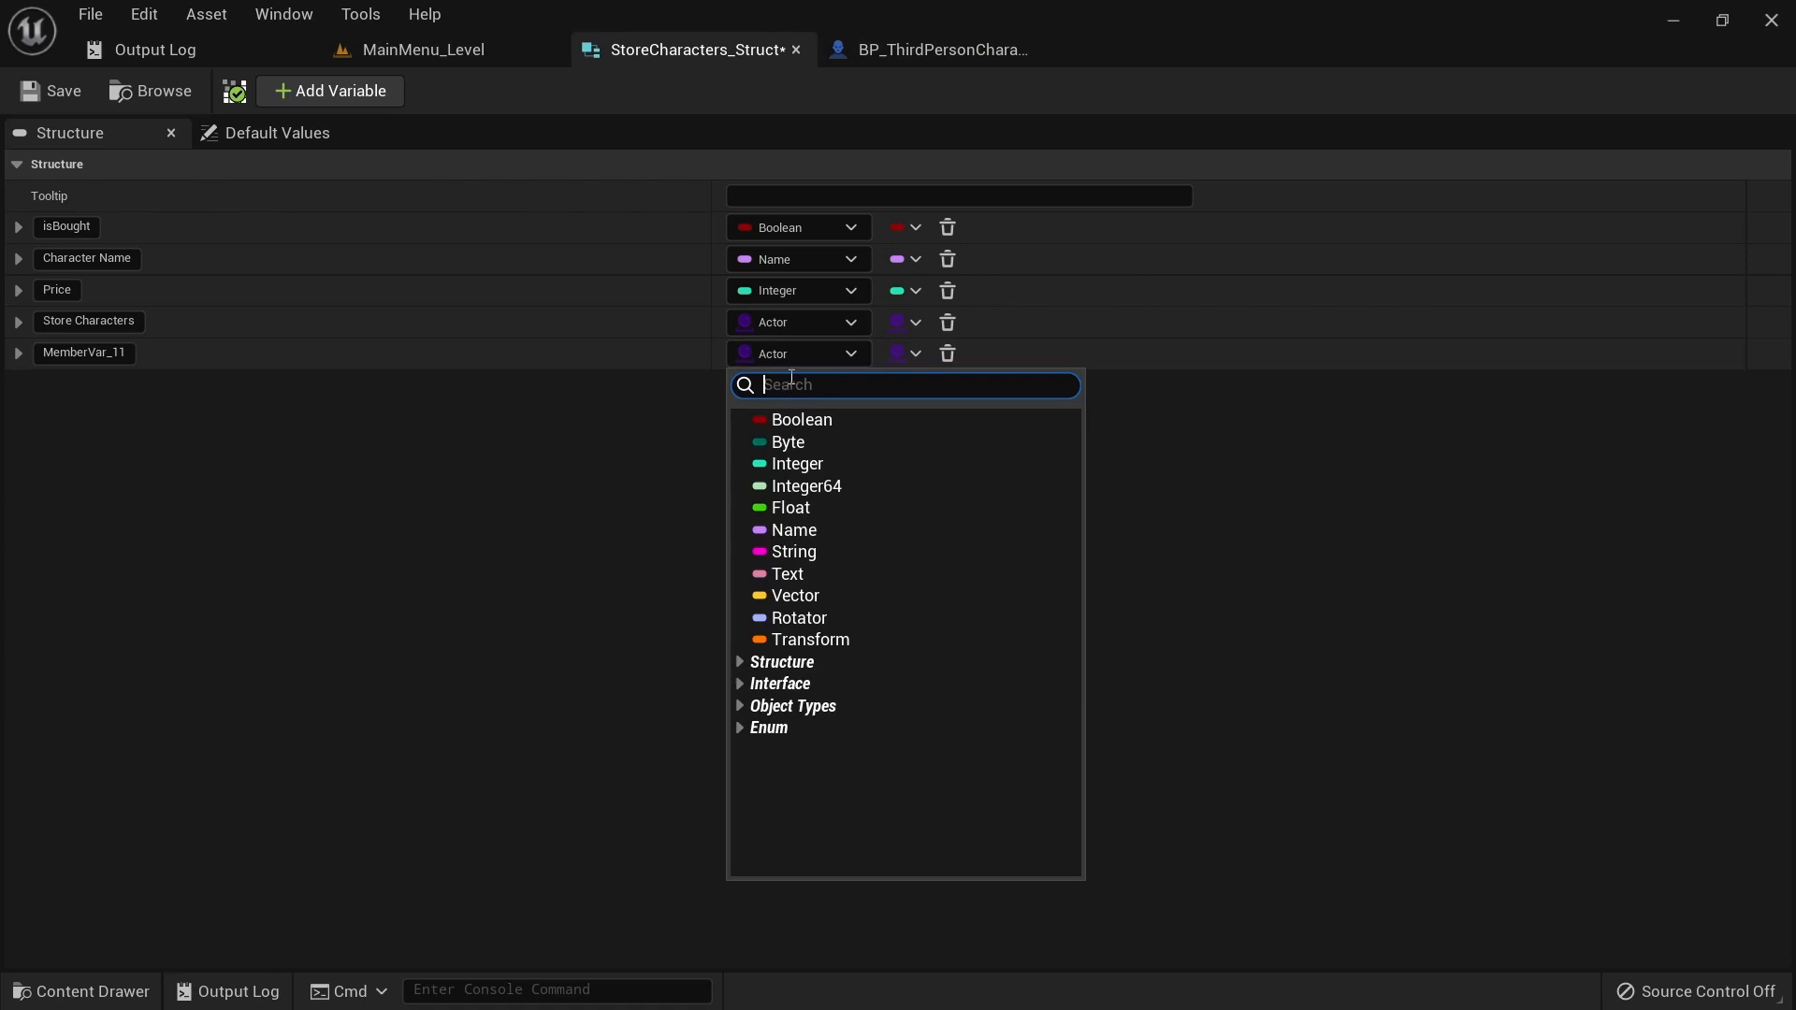
Set the fifth member variable's type to BP Third Person Character Class Reference, and save and close the structure.
text(third)
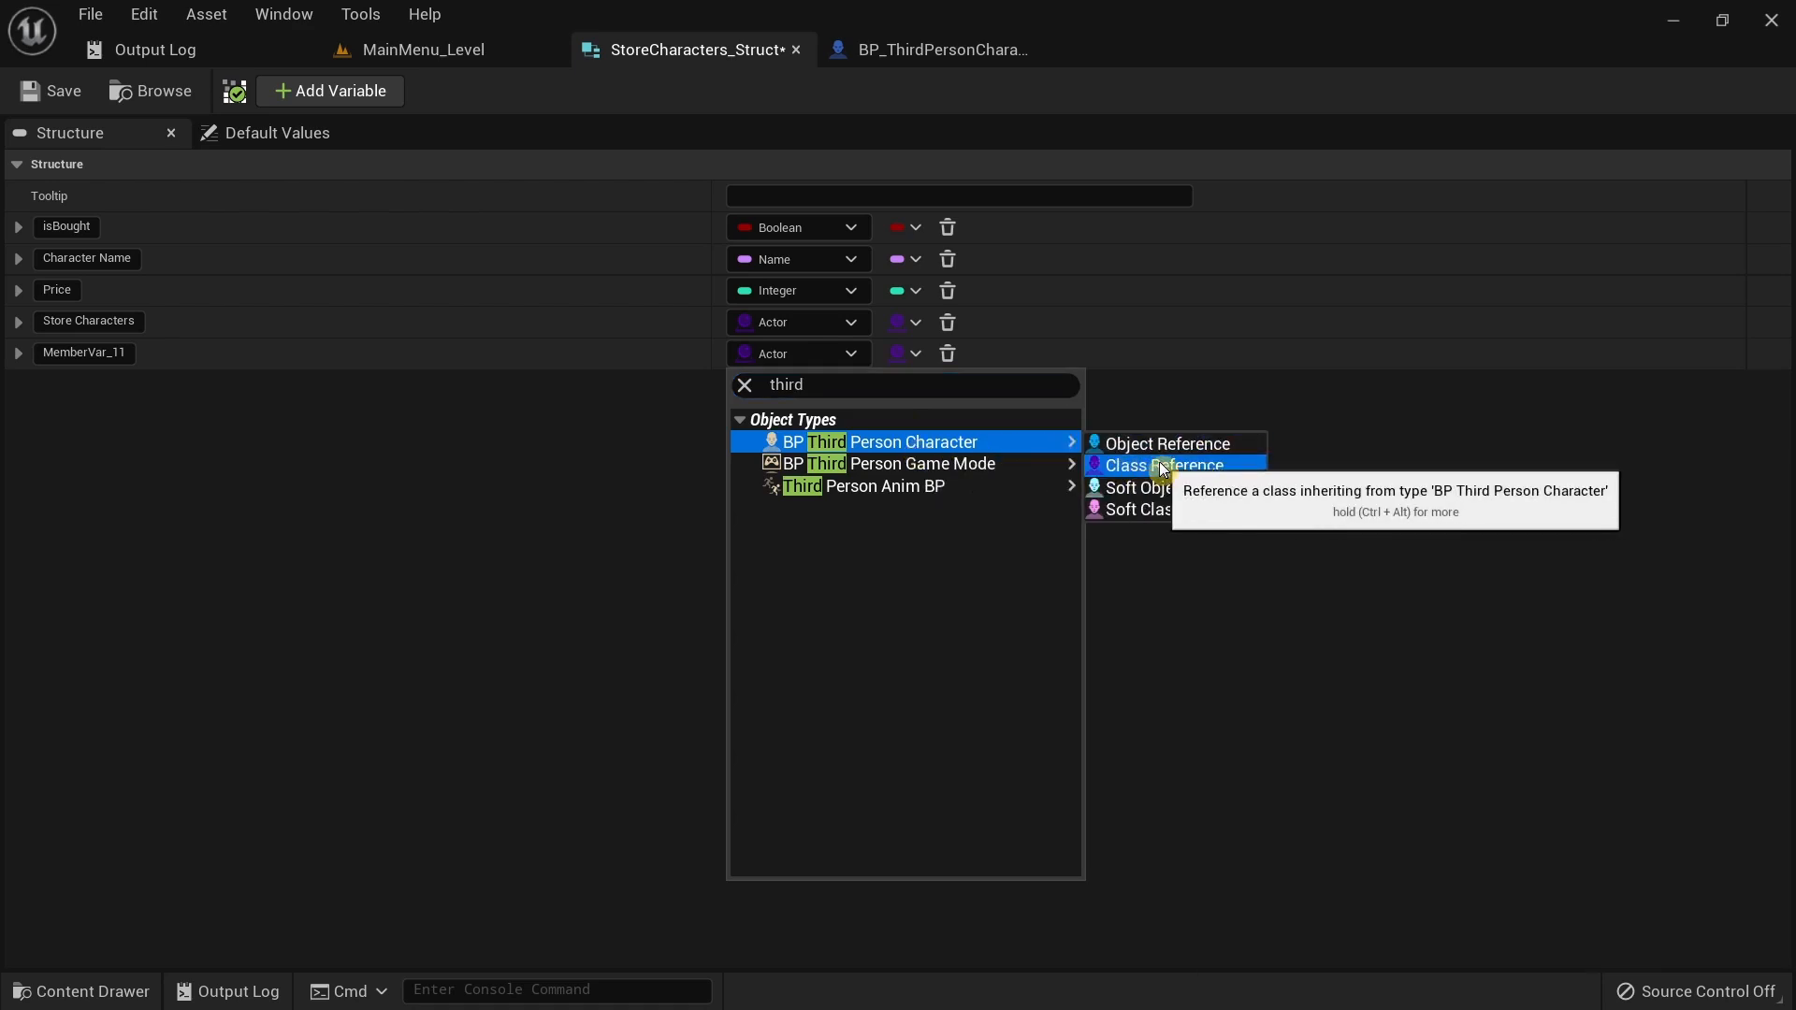
click(1158, 465)
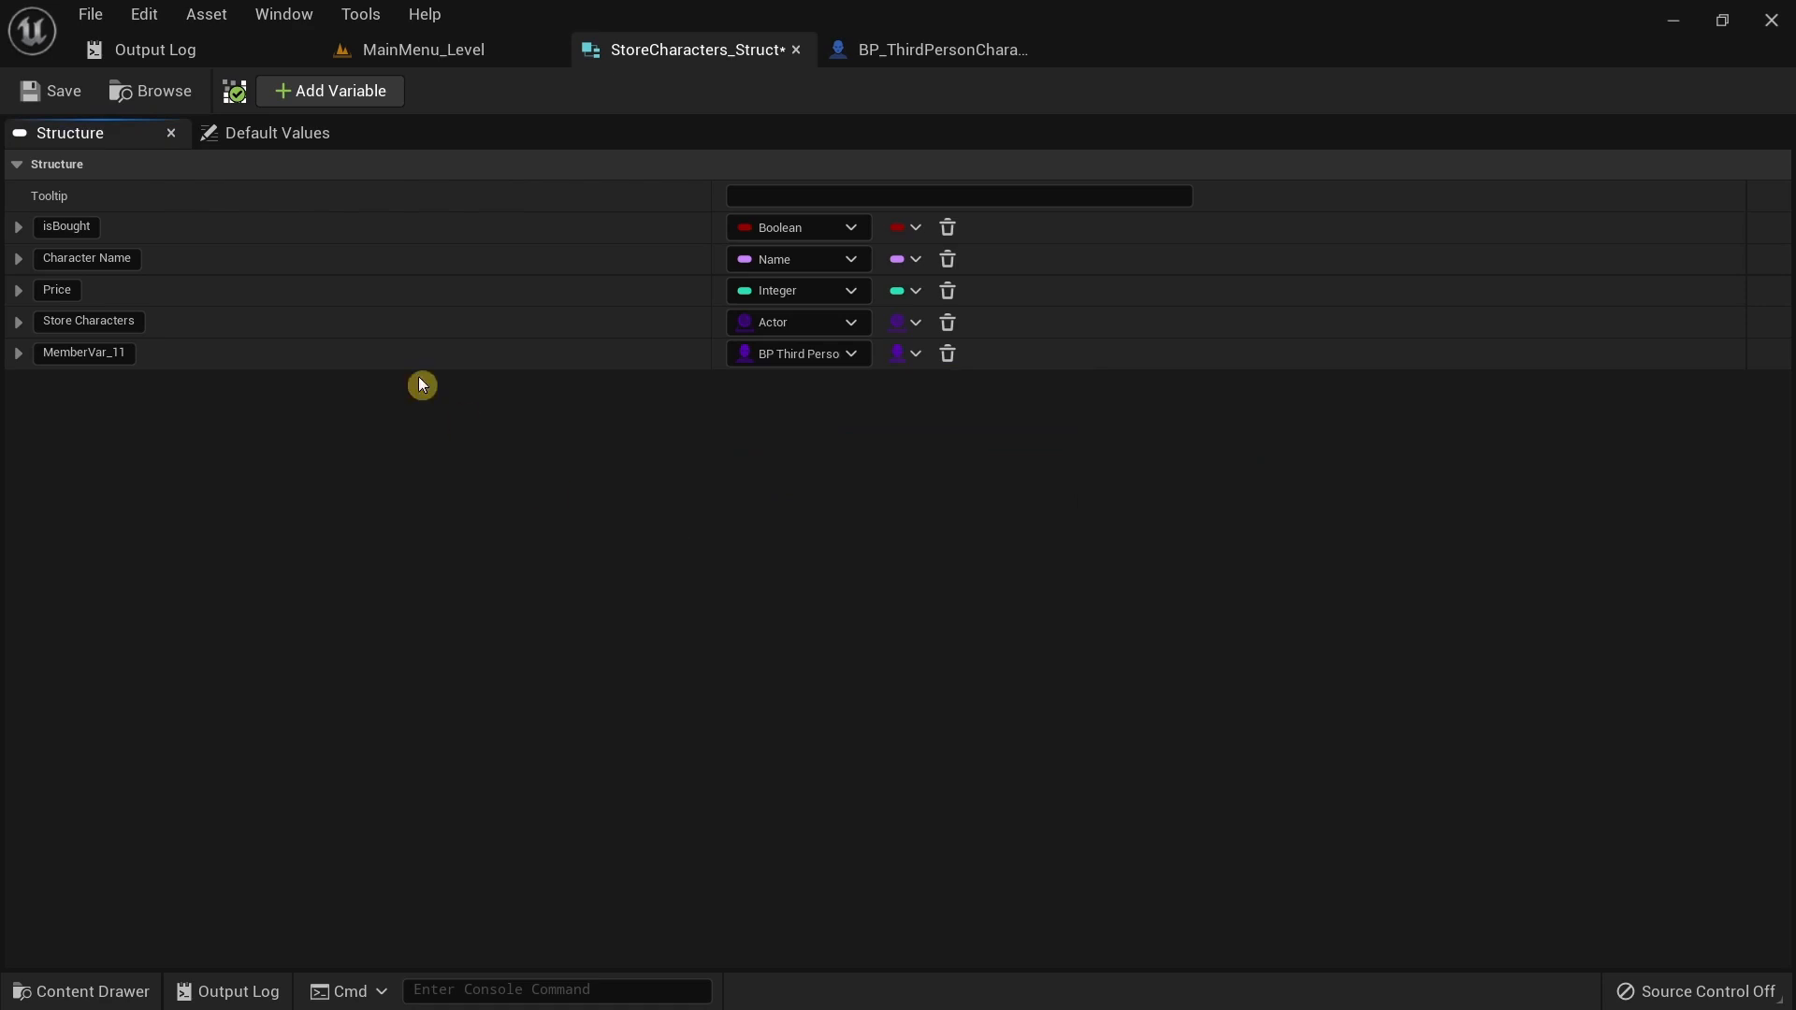
click(62, 94)
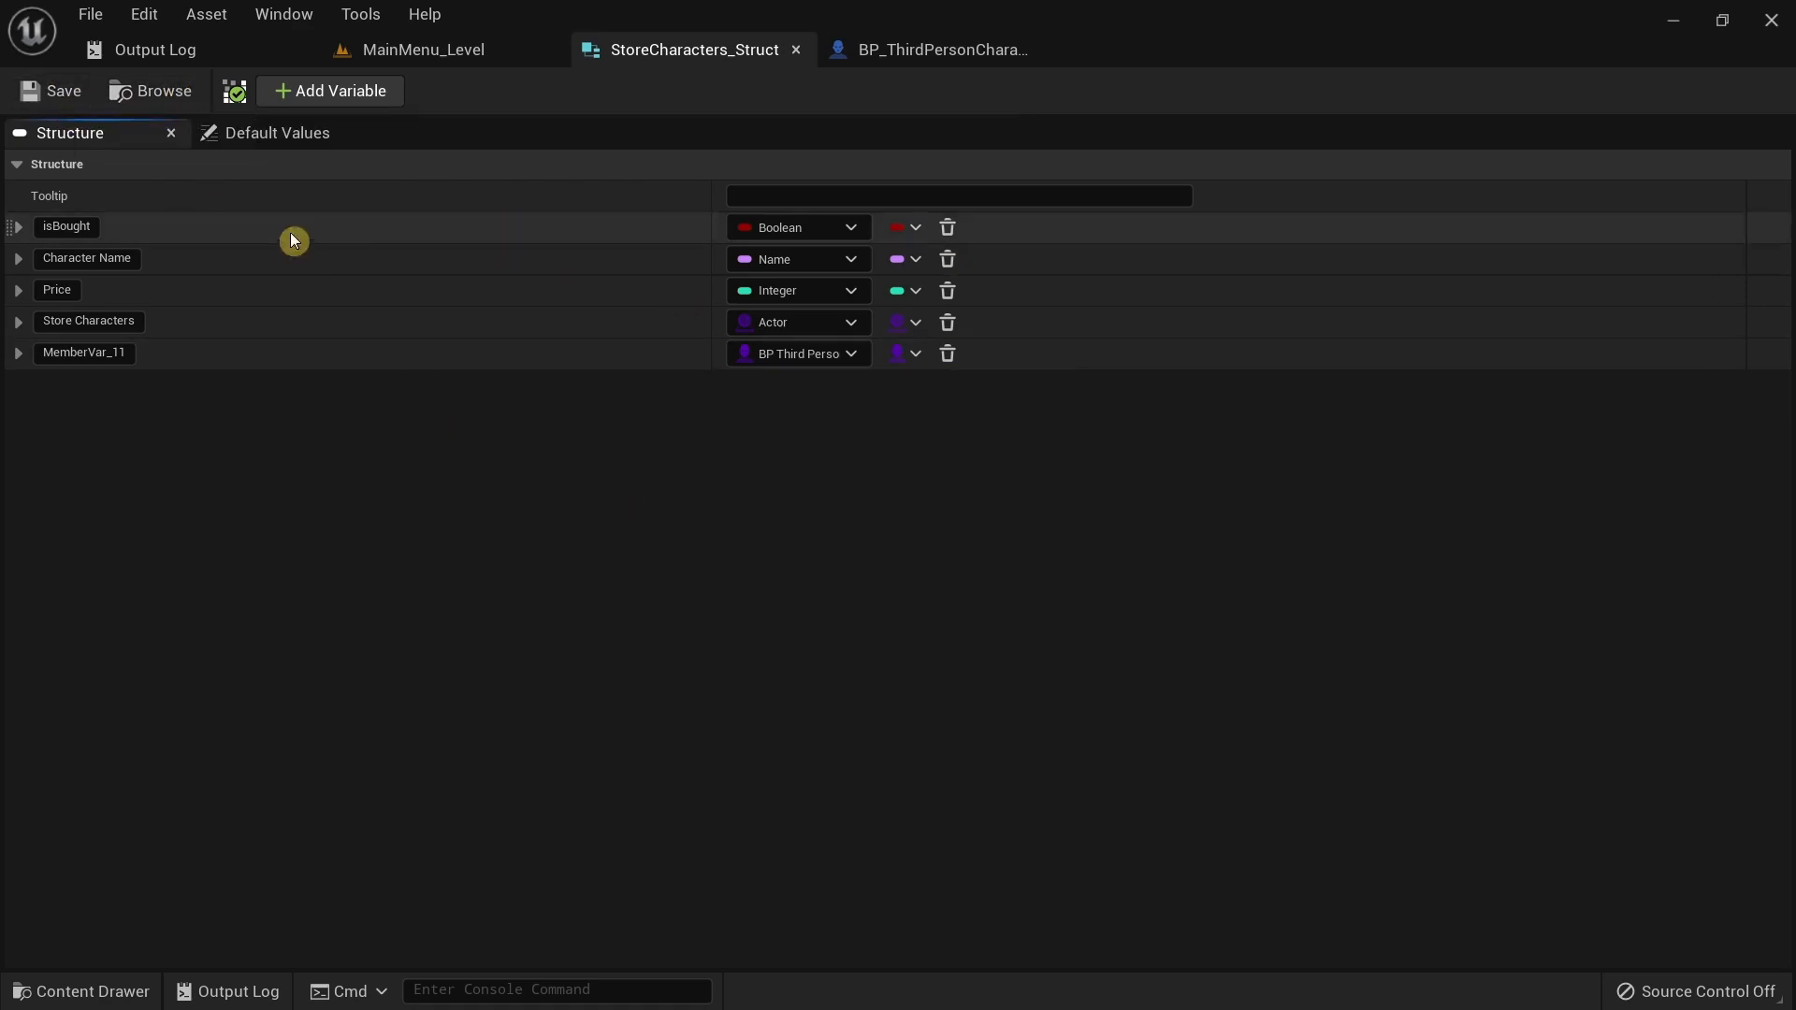
click(795, 52)
Create a Data Table named StoreCharacters_DT in the StoreContent folder with StoreCharacters_Struct as its row structure, and open it.
click(105, 986)
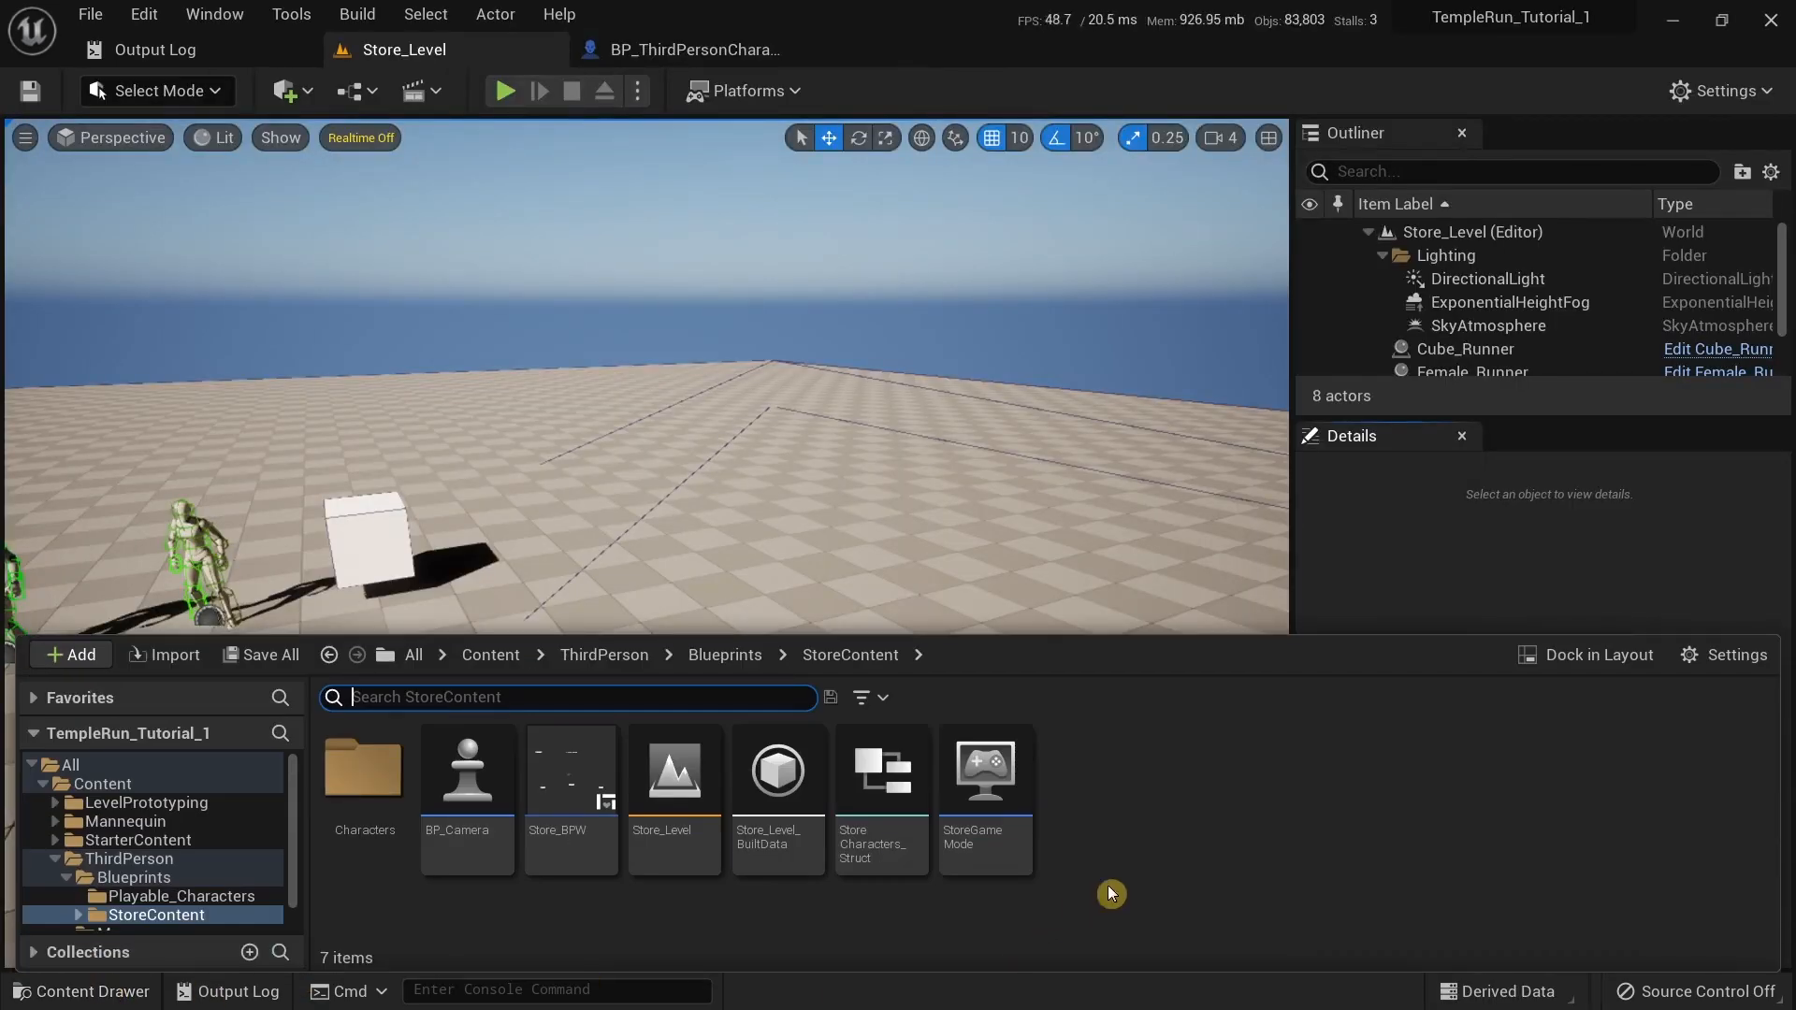
right_click(1206, 862)
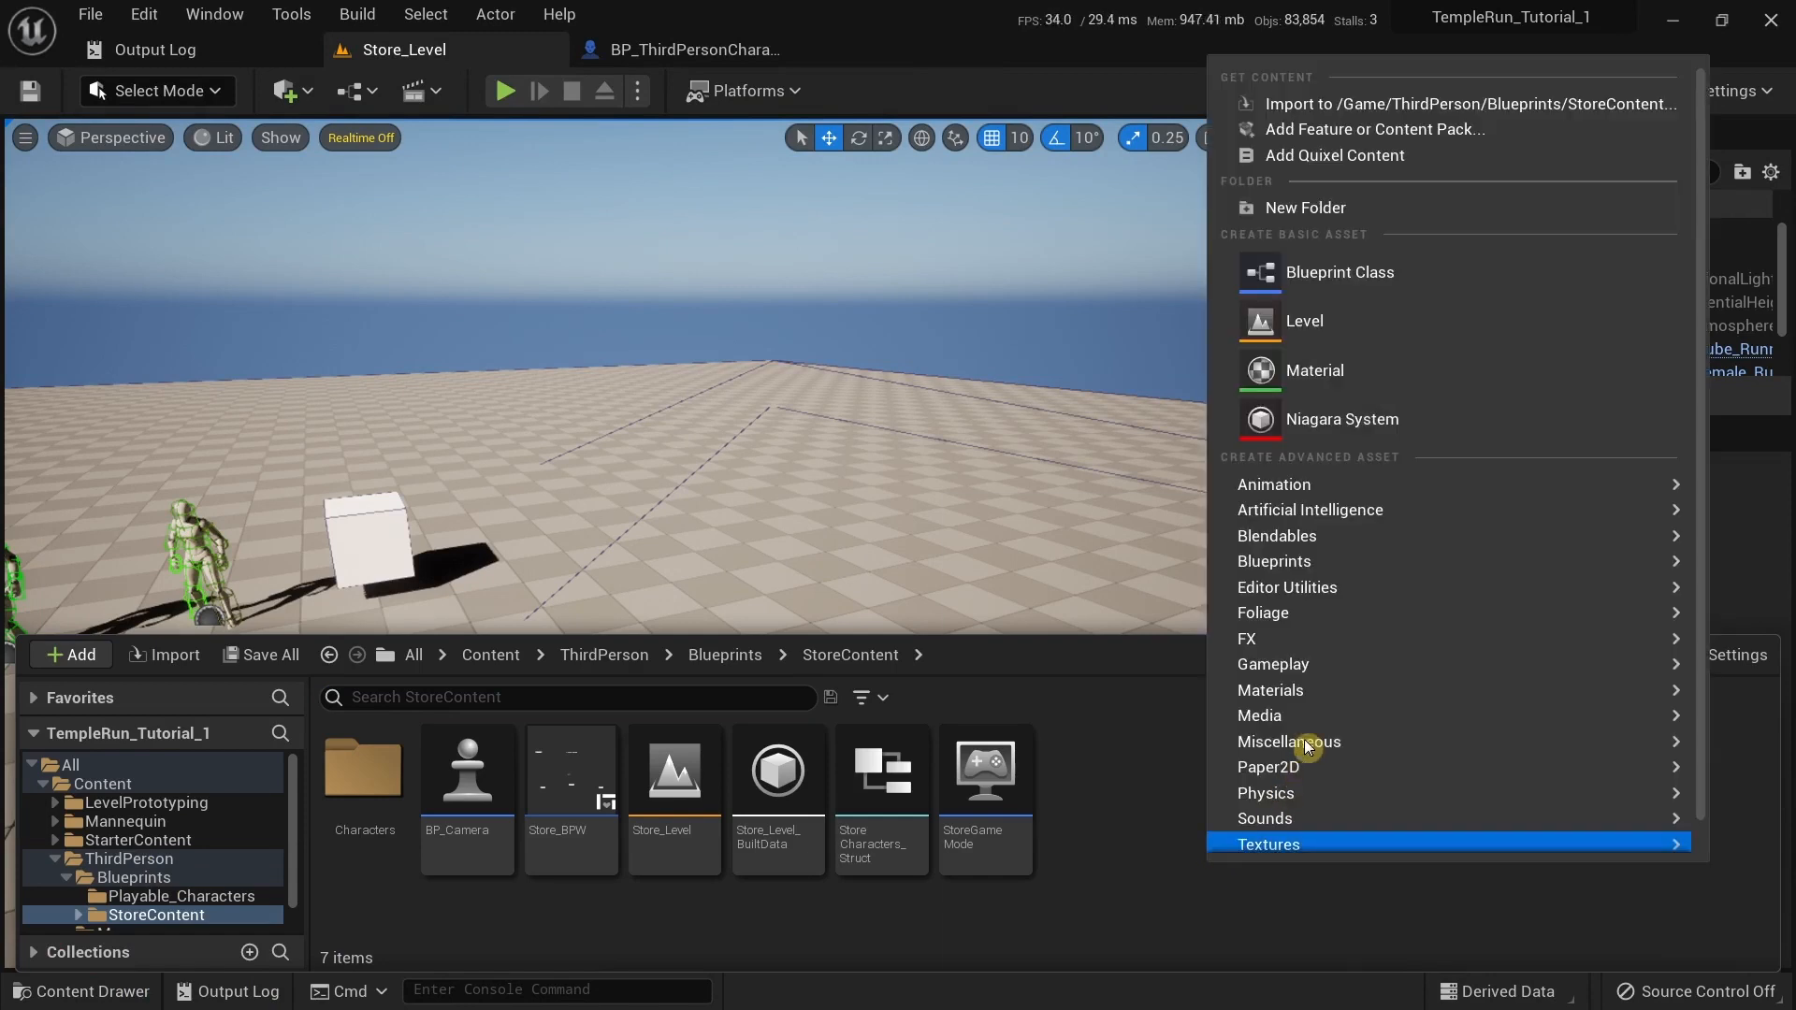
mouse_move(1304, 737)
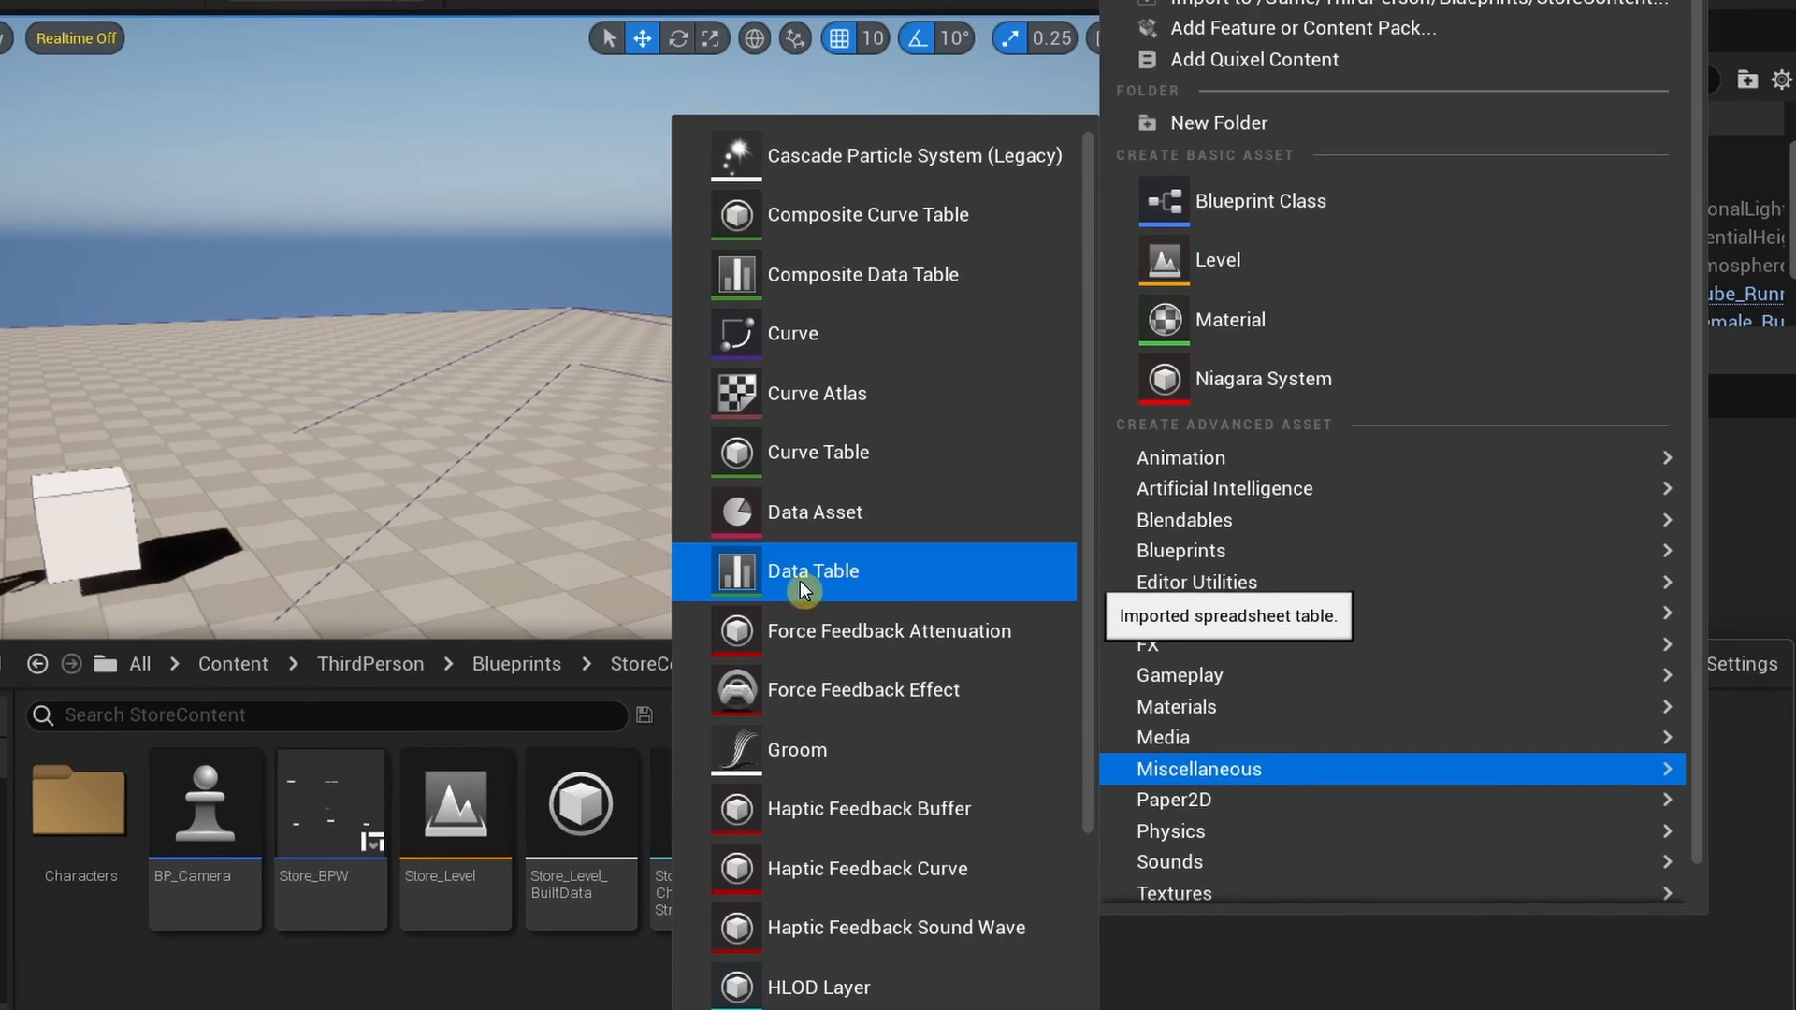
click(823, 580)
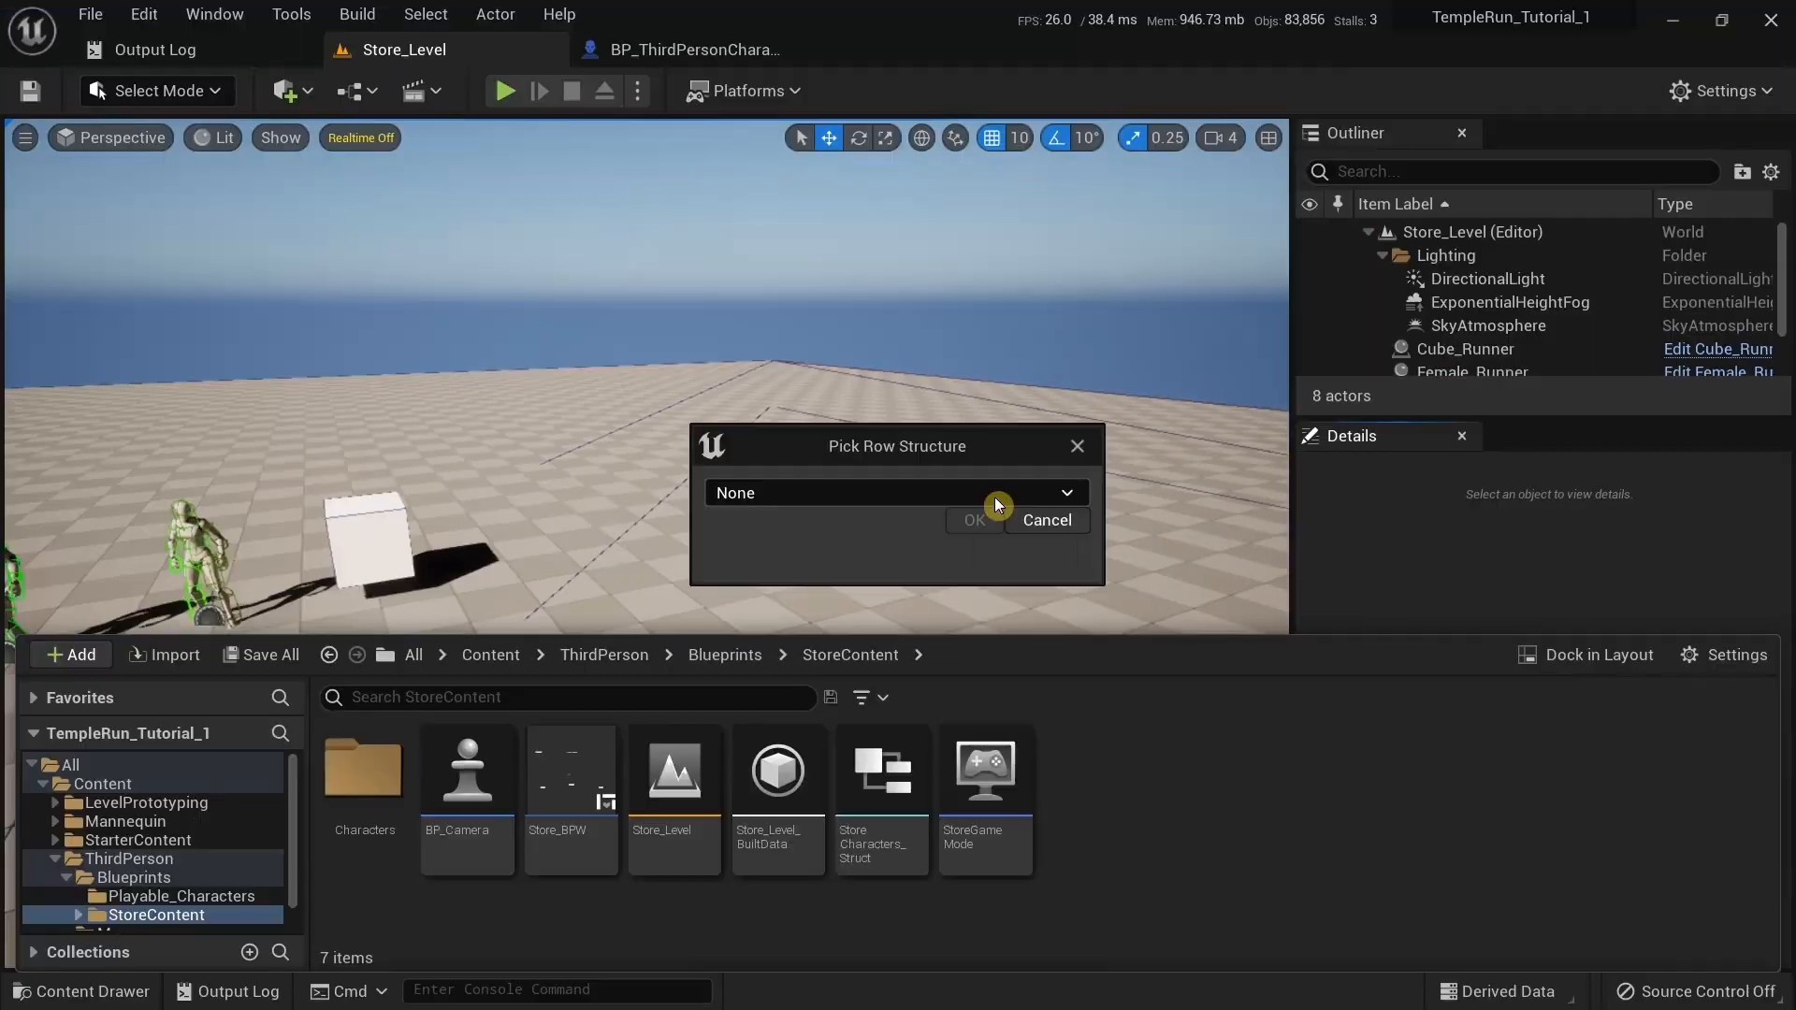
click(995, 499)
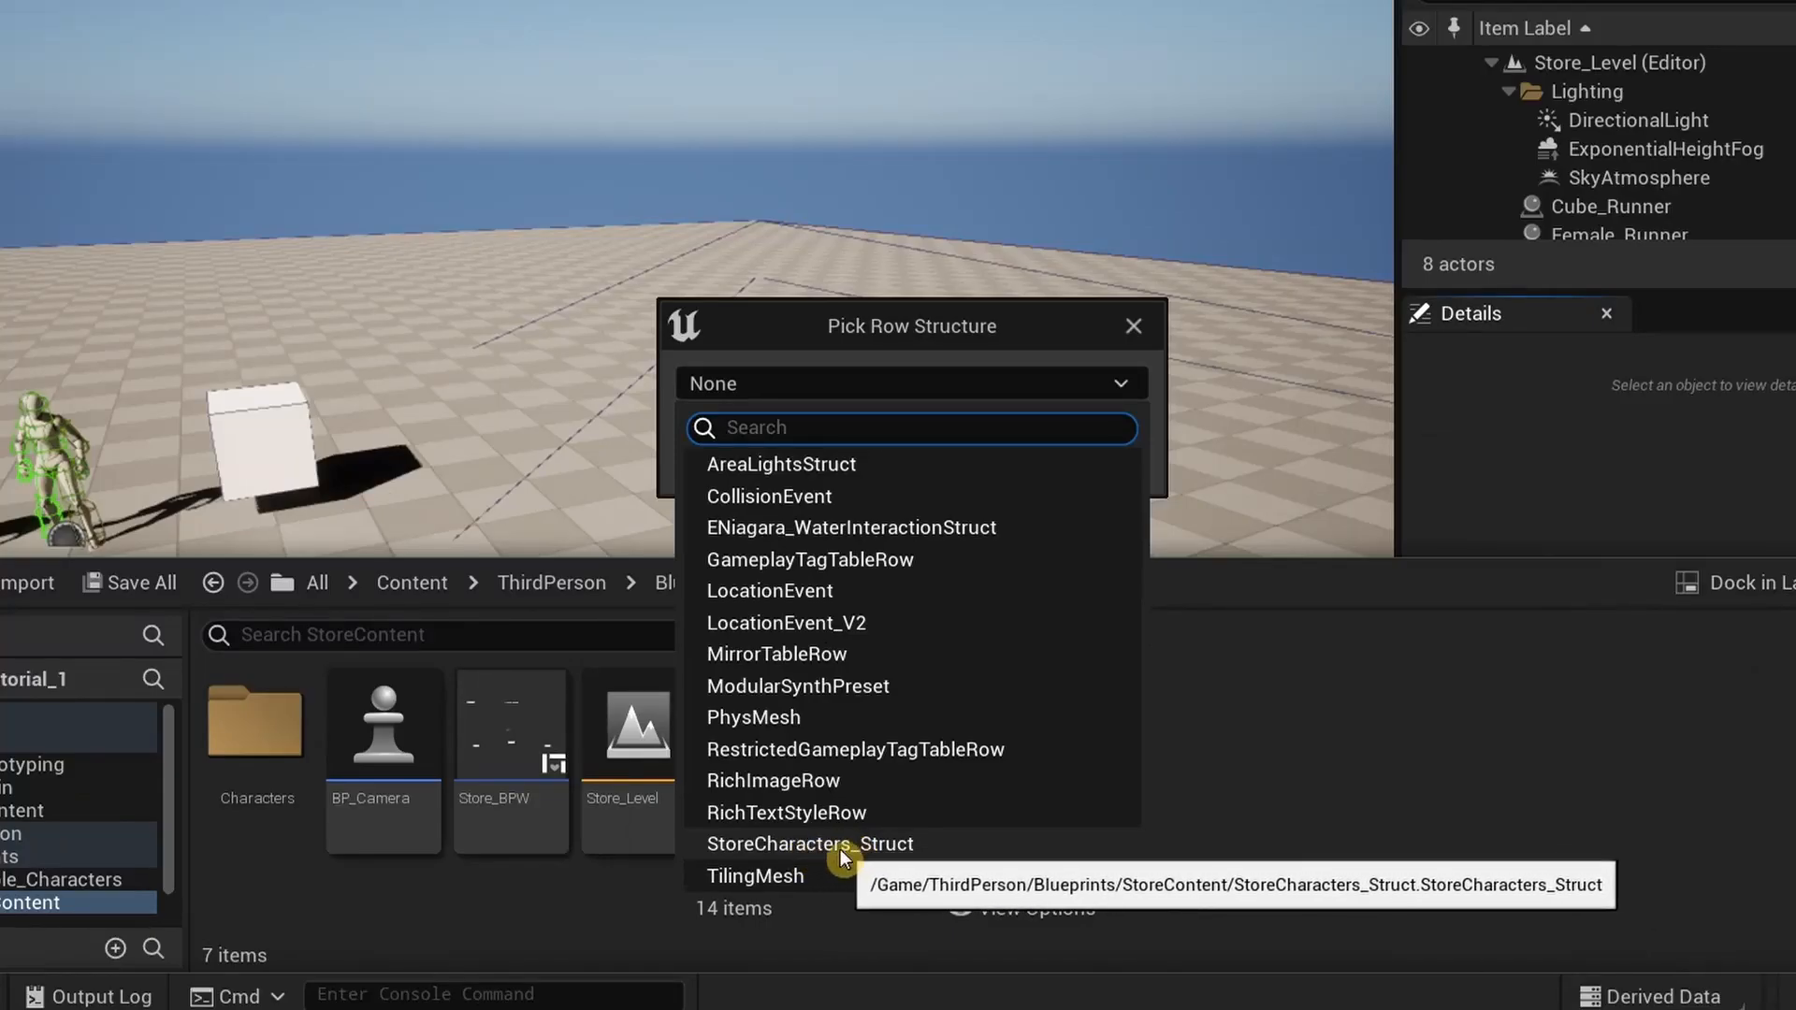
click(838, 844)
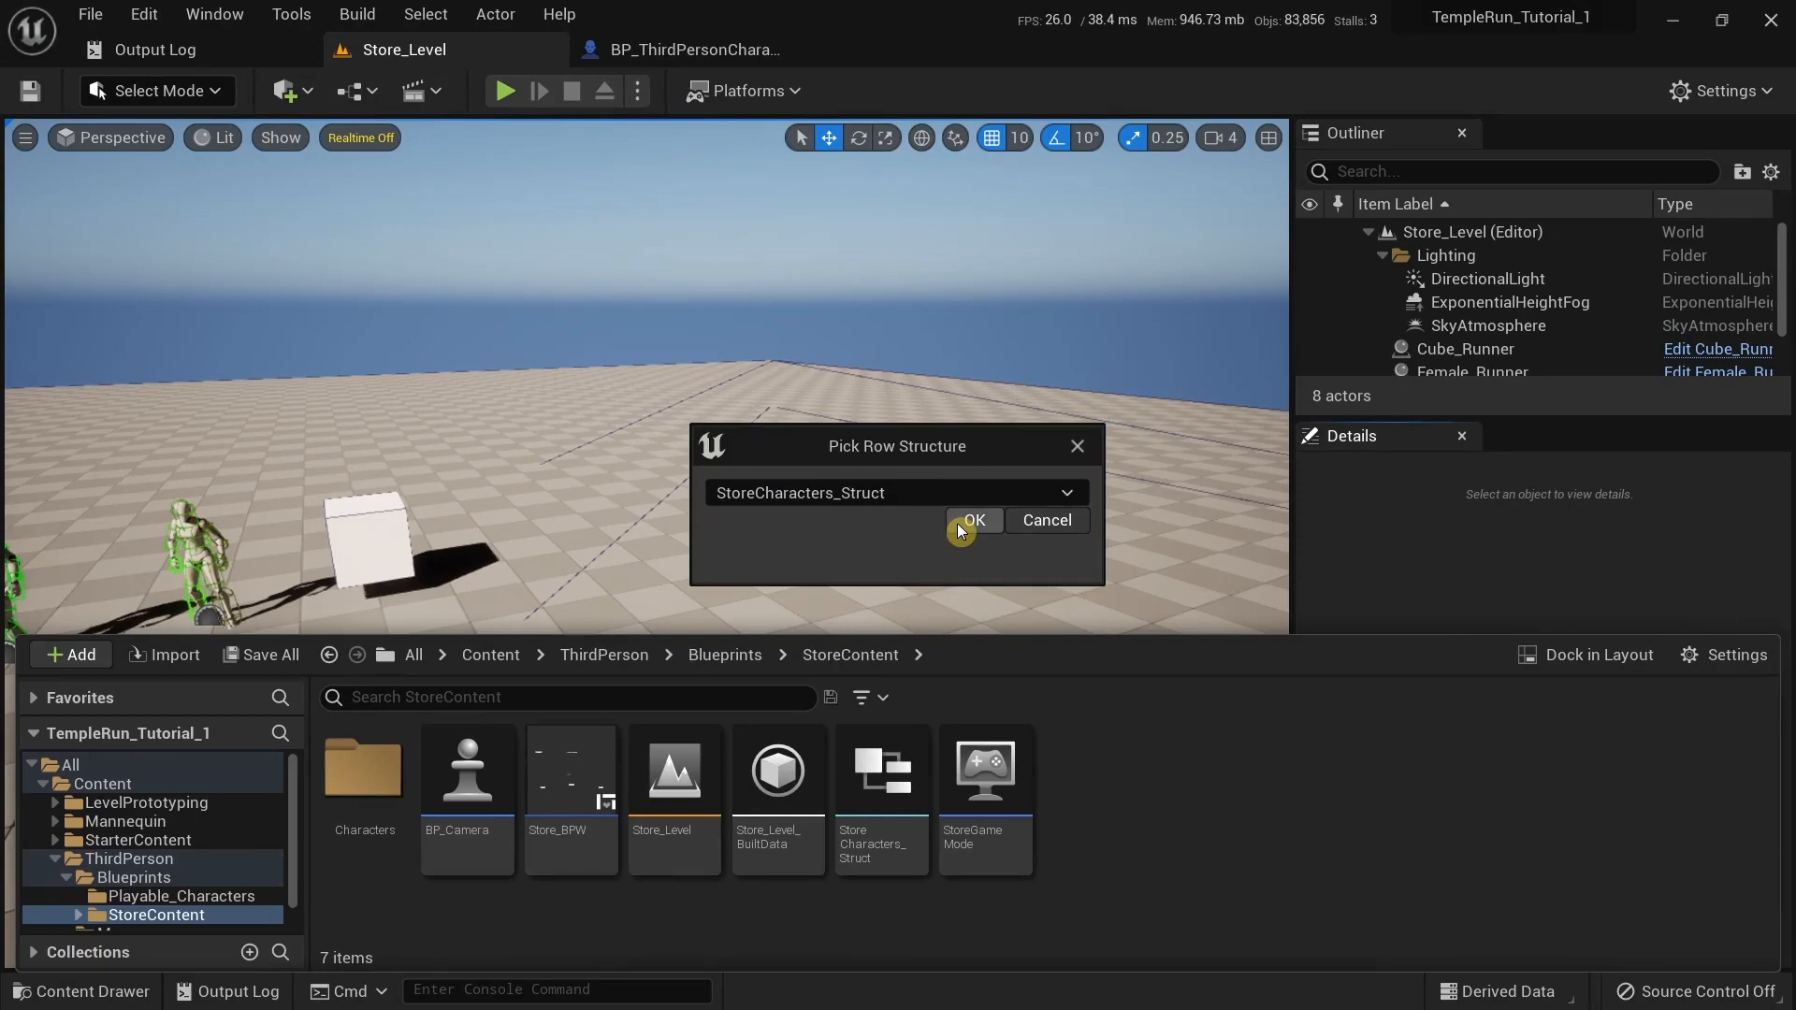
click(957, 524)
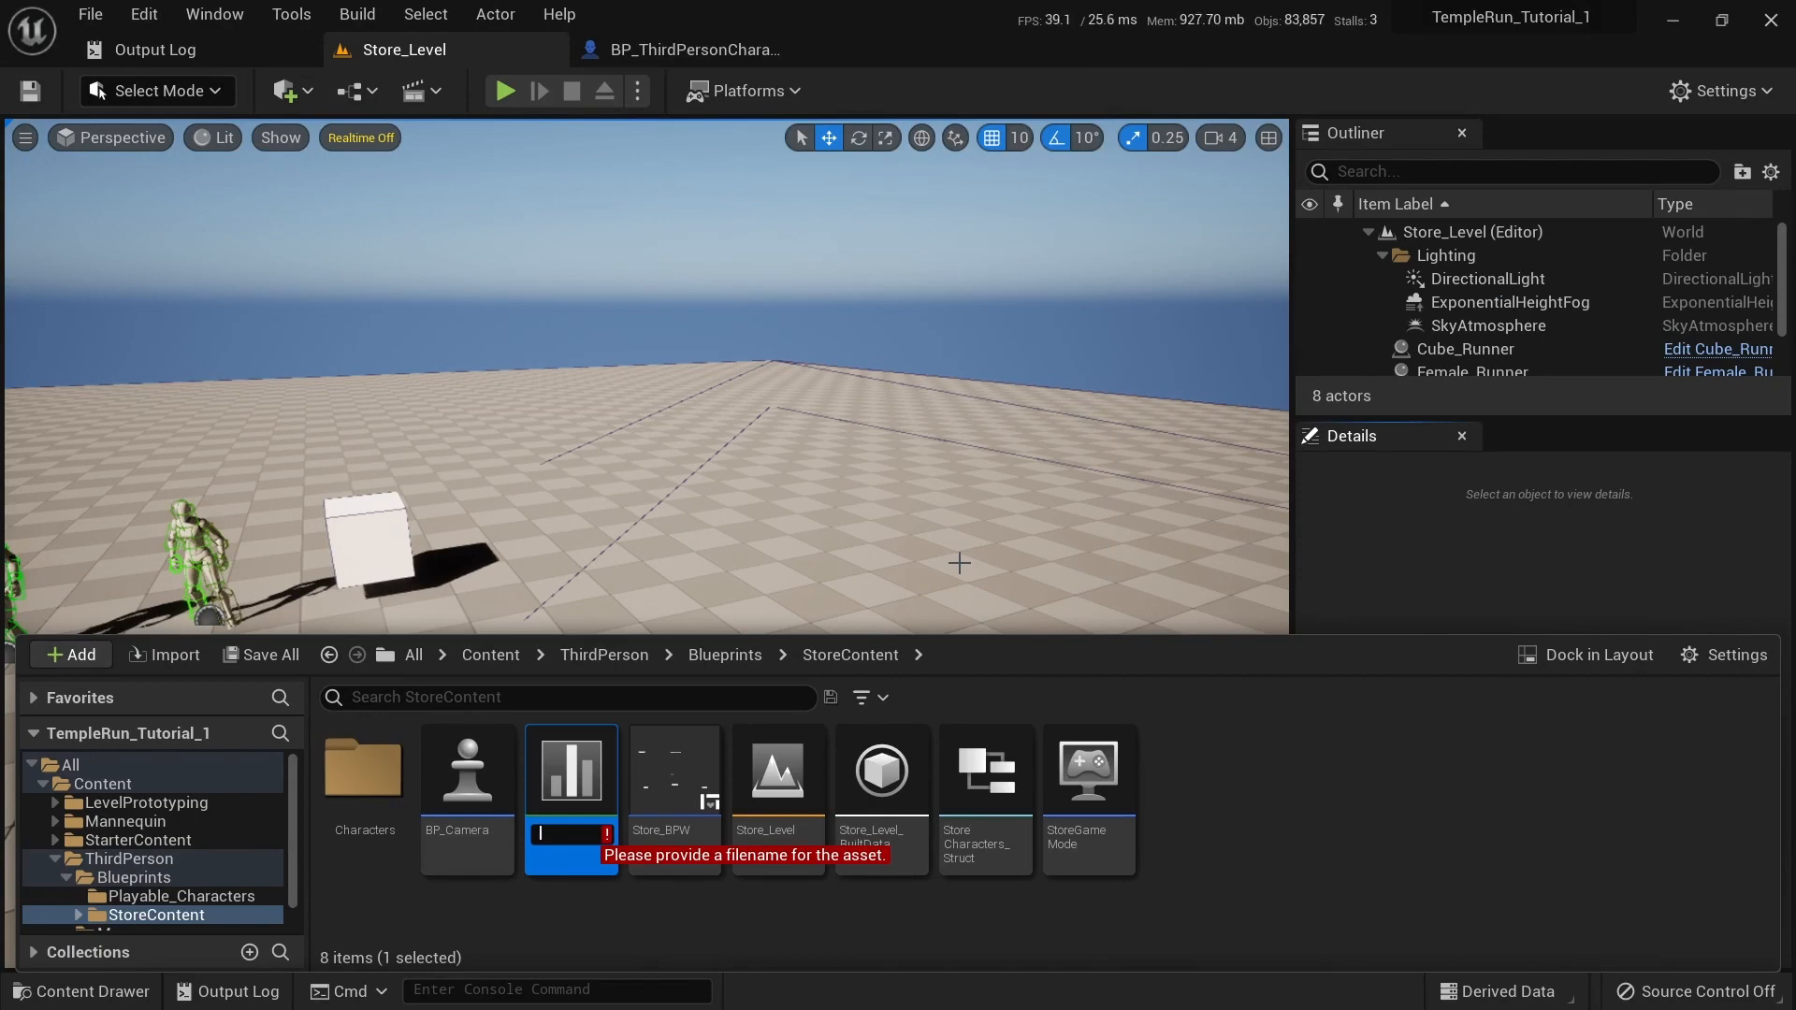
text(StoreCharacters_DT)
key(Return)
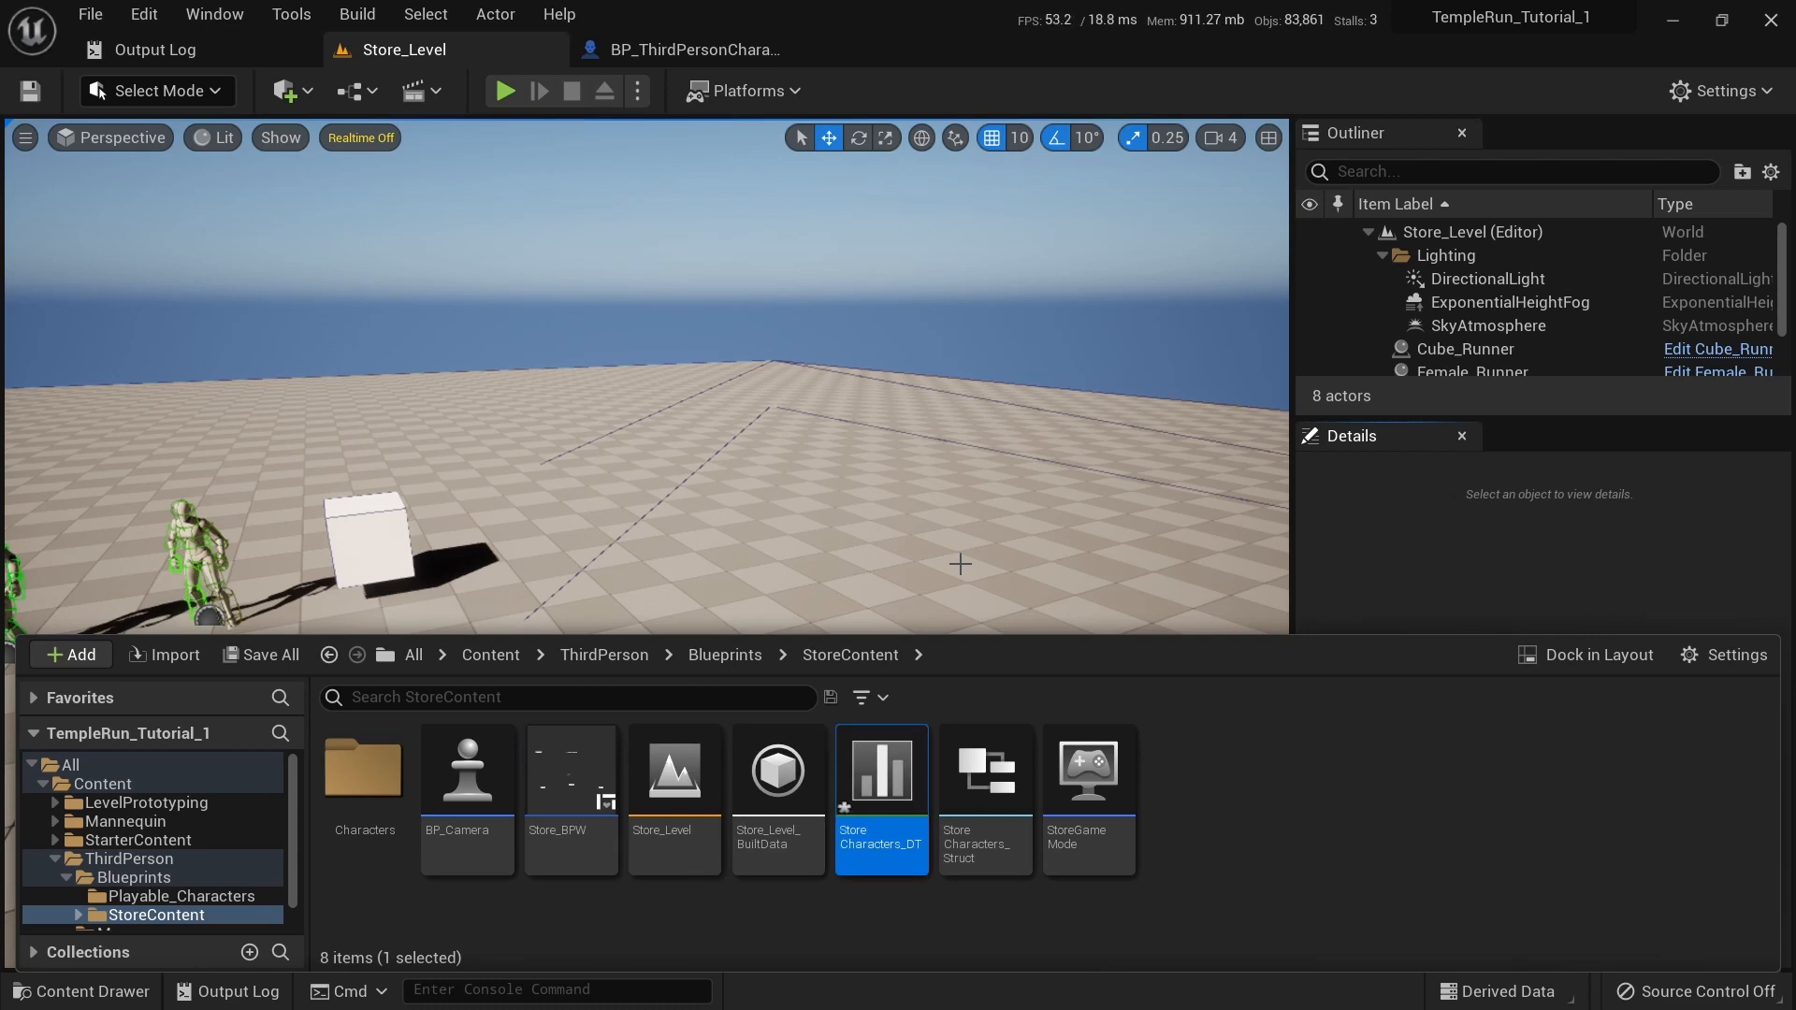
double_click(912, 759)
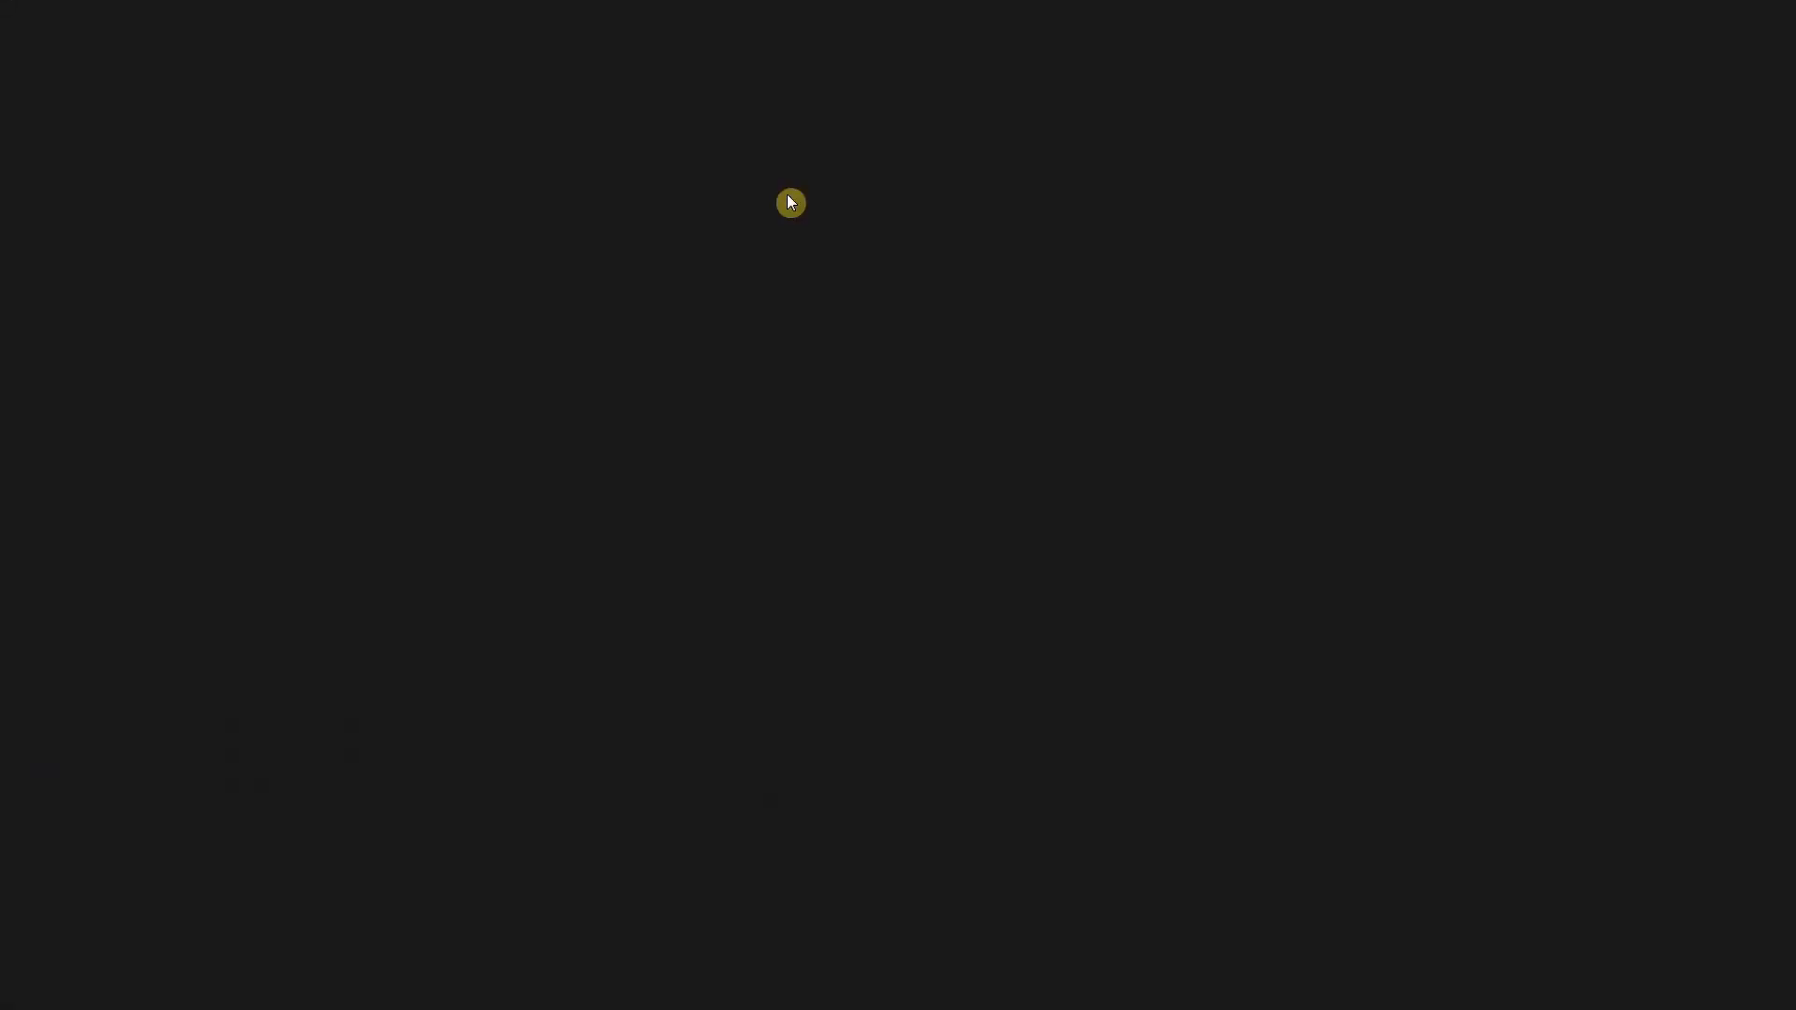
Reopen StoreCharacters_Struct and rename its fifth member variable as Game Characters.
click(80, 989)
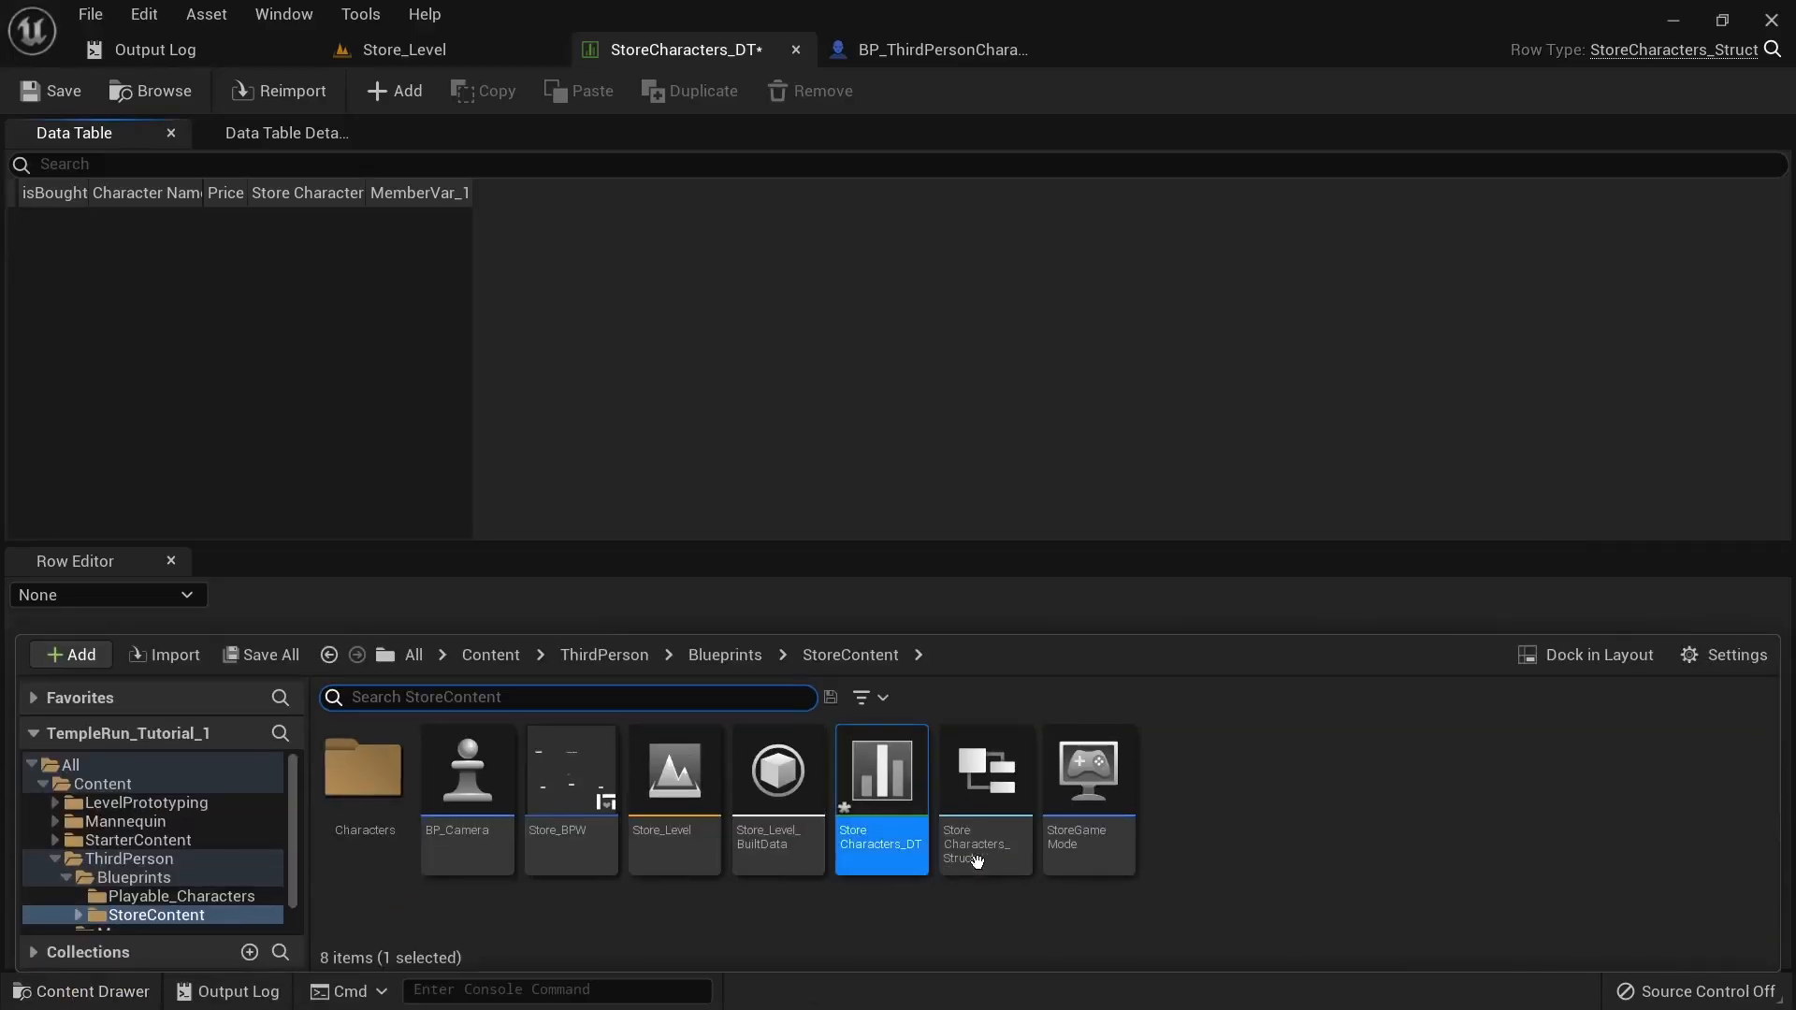
double_click(973, 824)
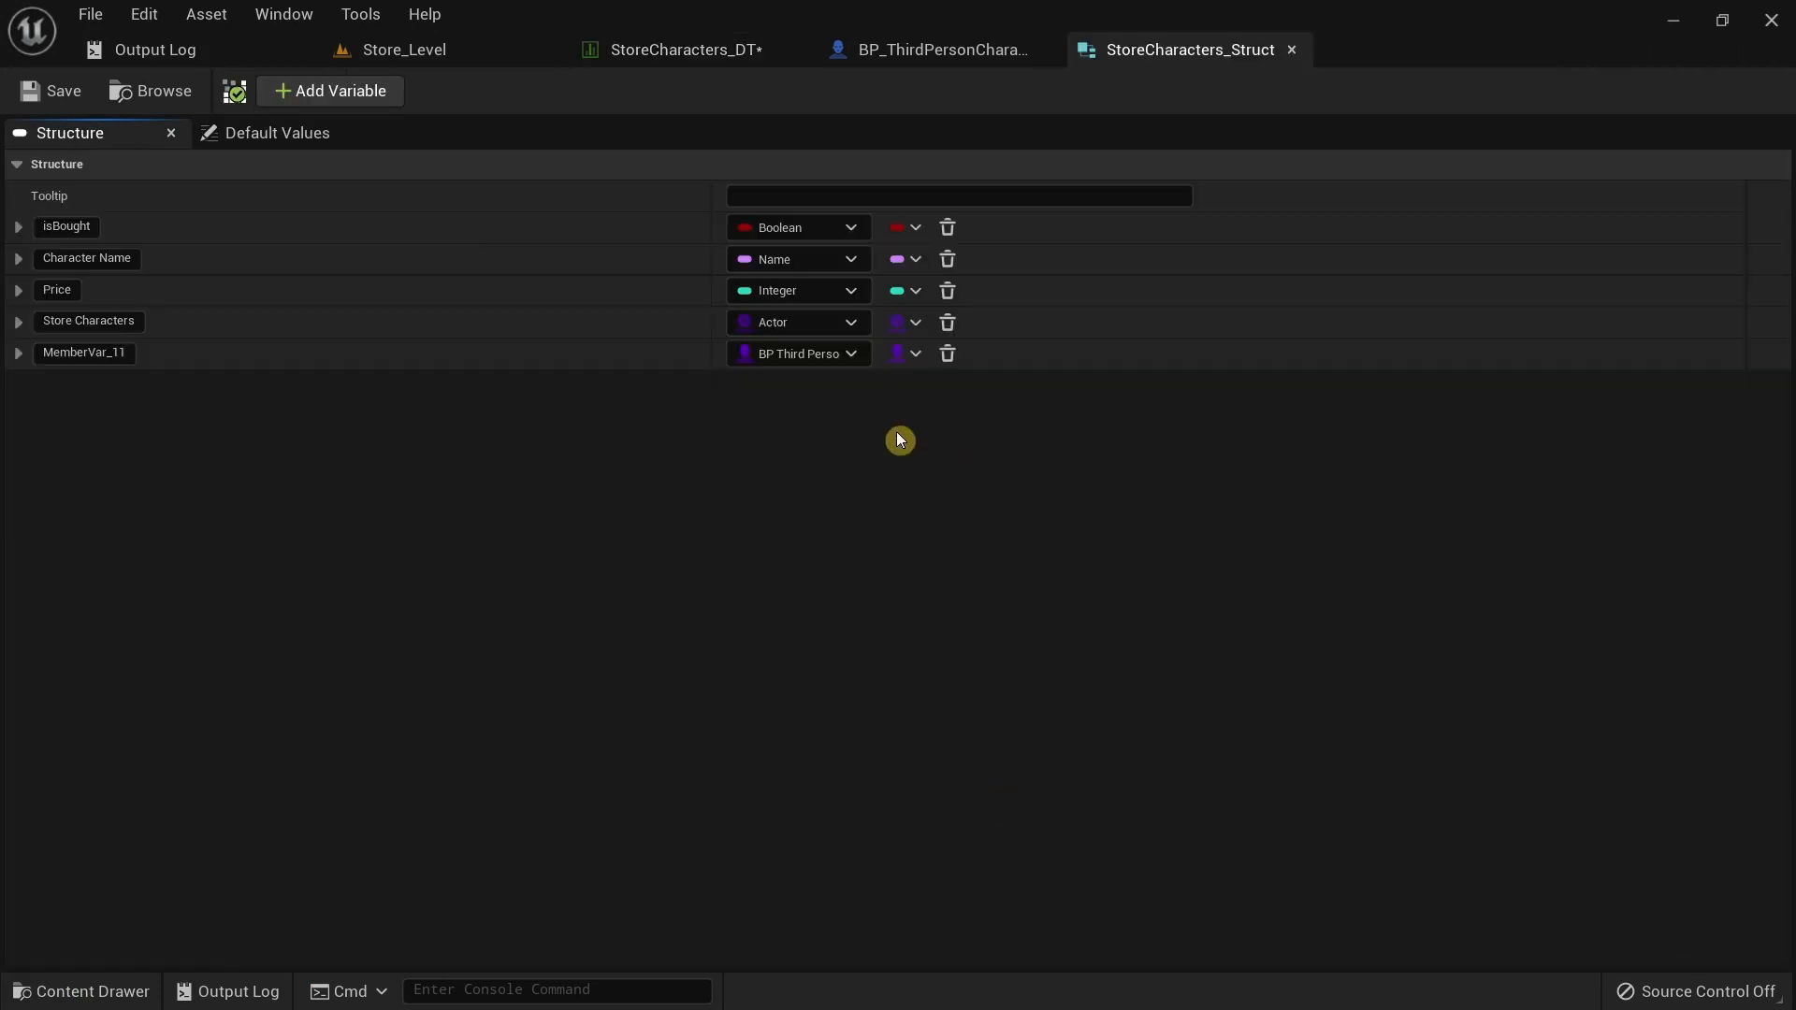
click(121, 353)
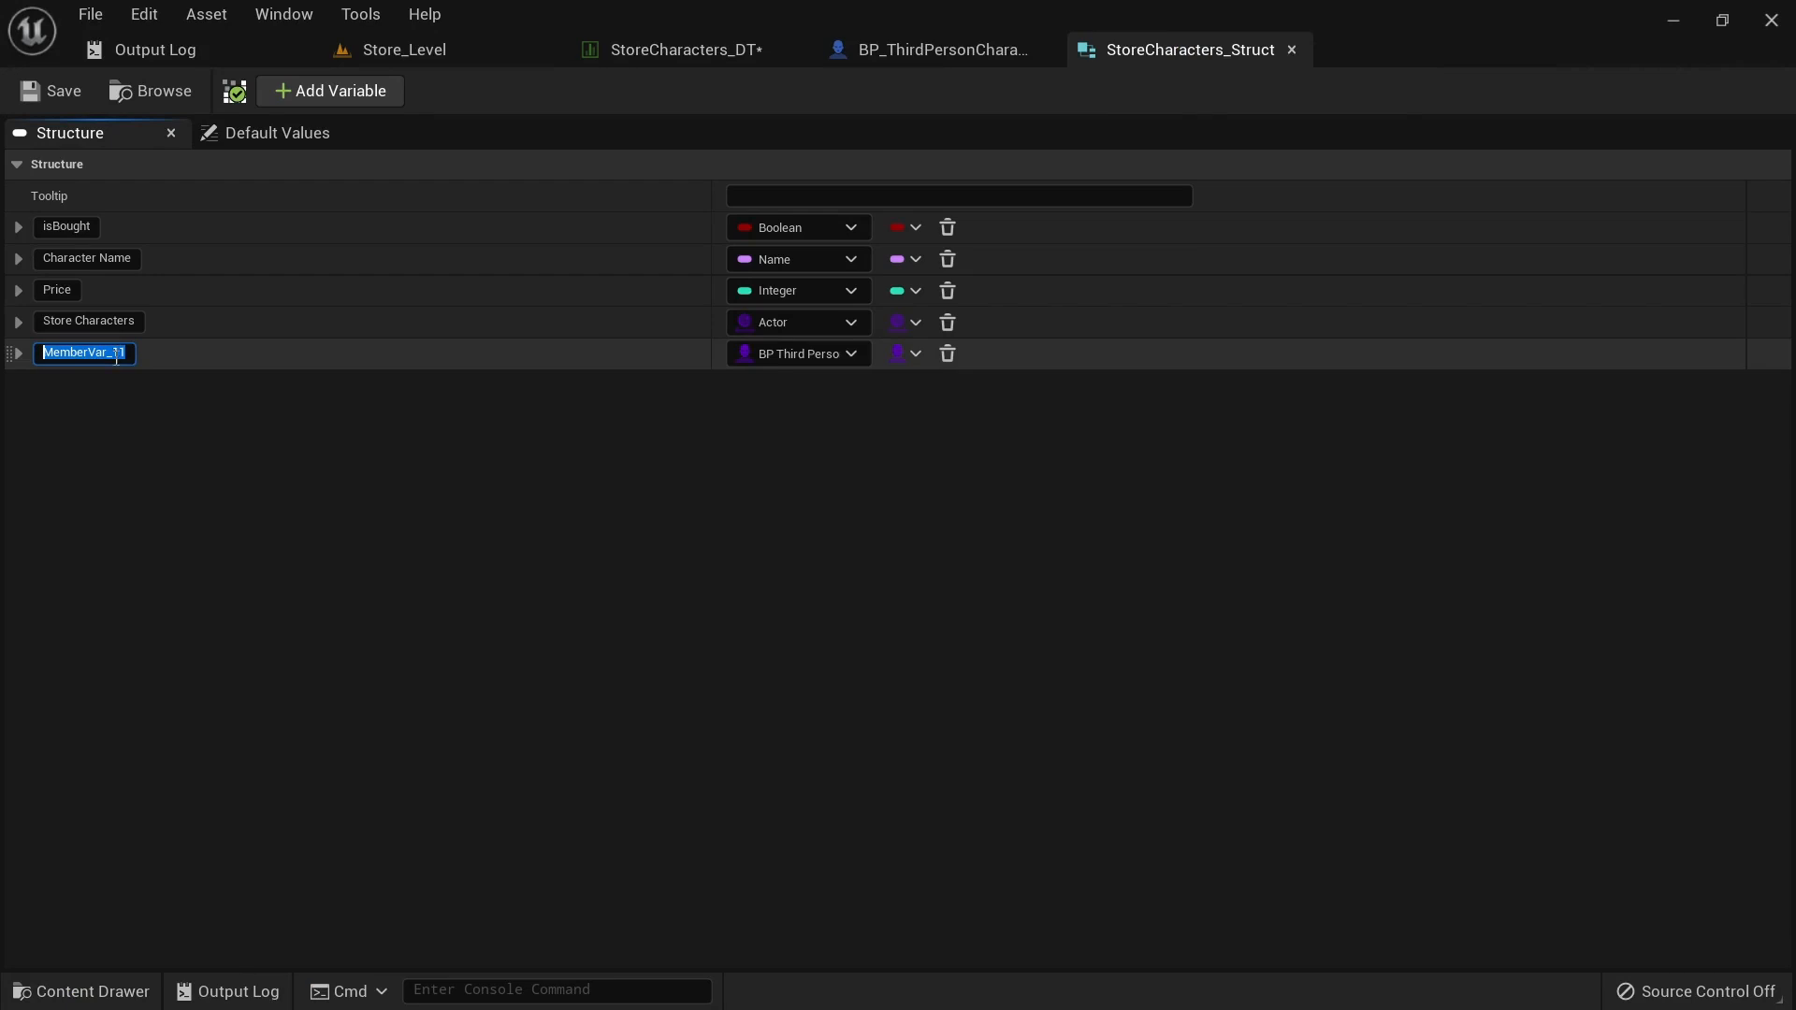
key(BackSpace)
text(game Characters)
key(Return)
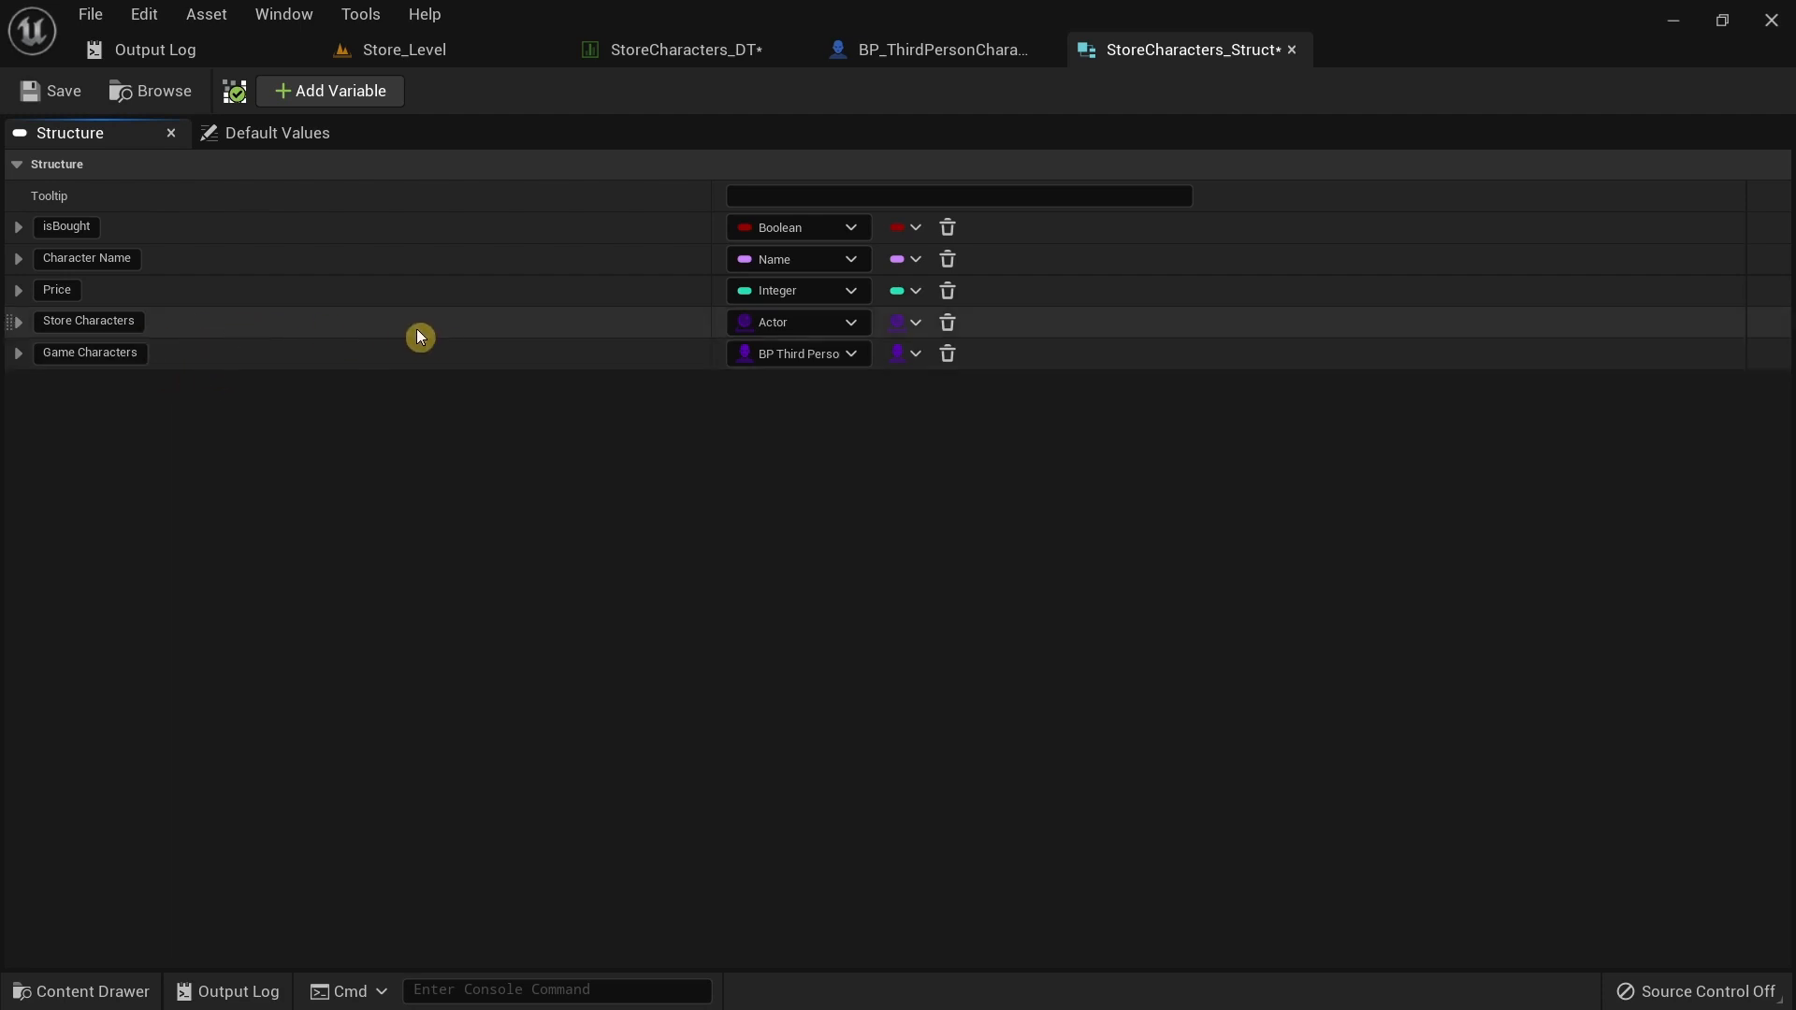
Rename the Characters folder inside StoreContent as Store_Characters.
click(121, 992)
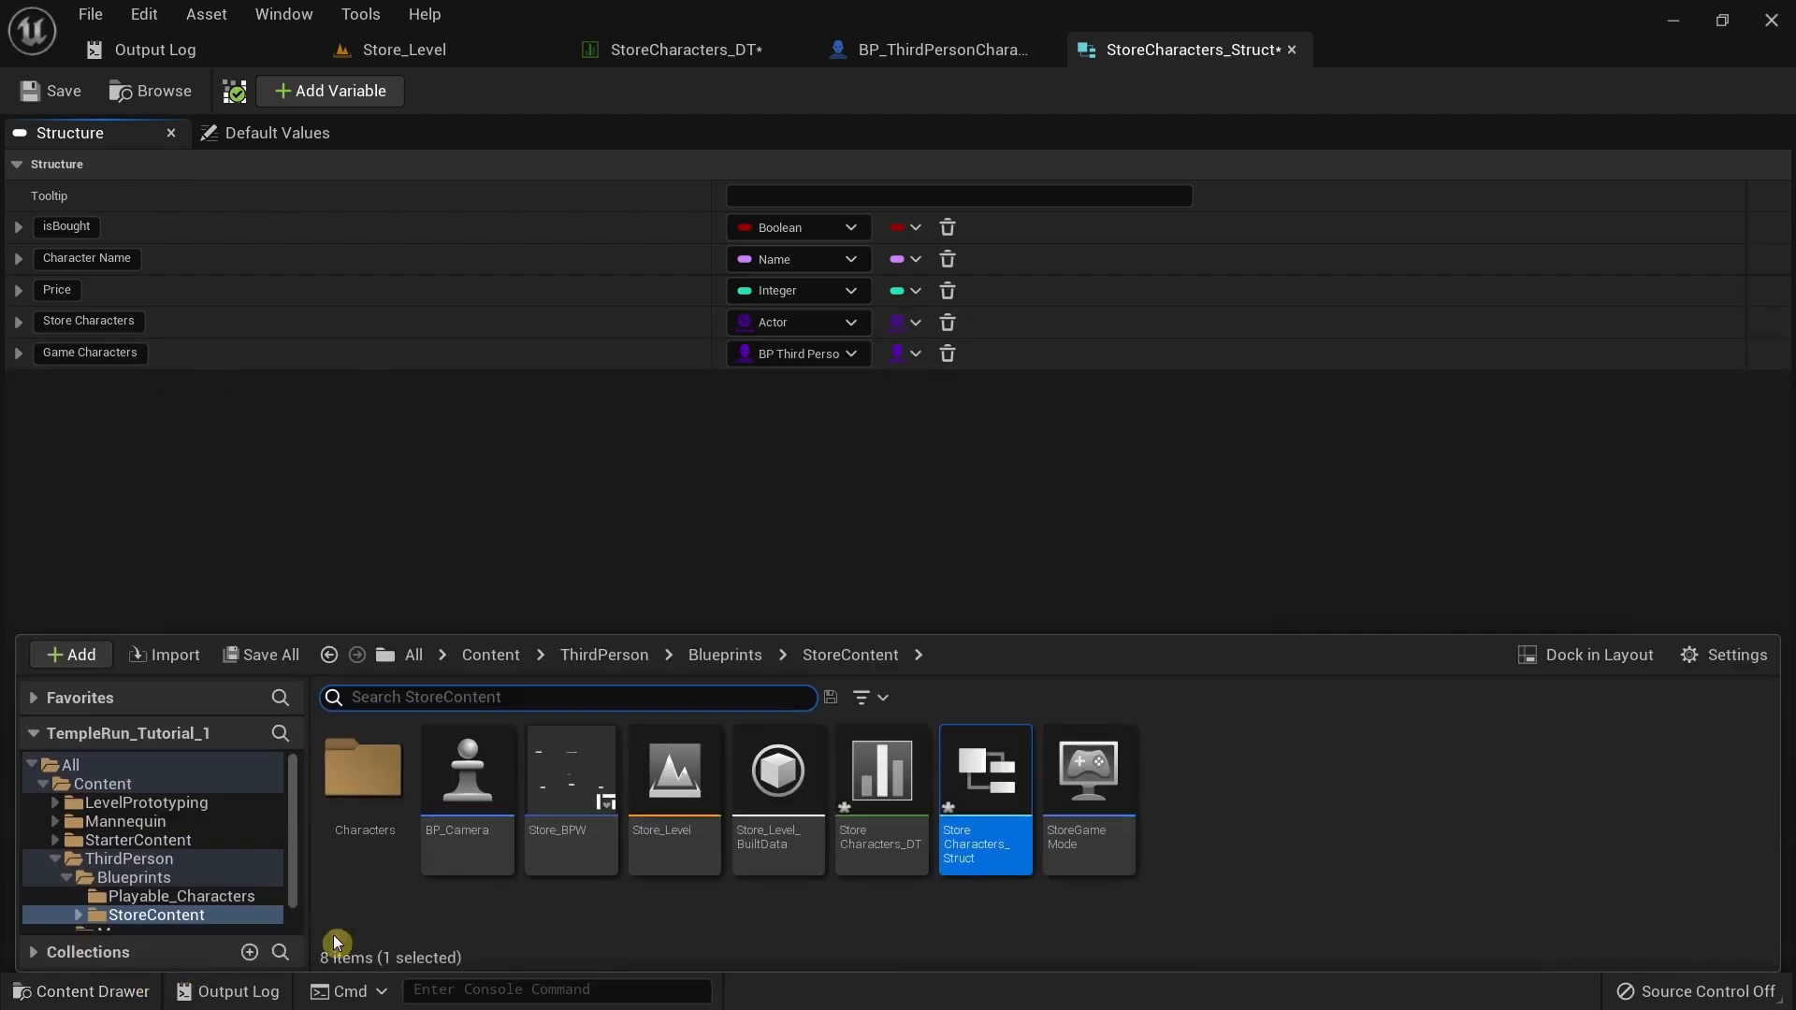
double_click(363, 769)
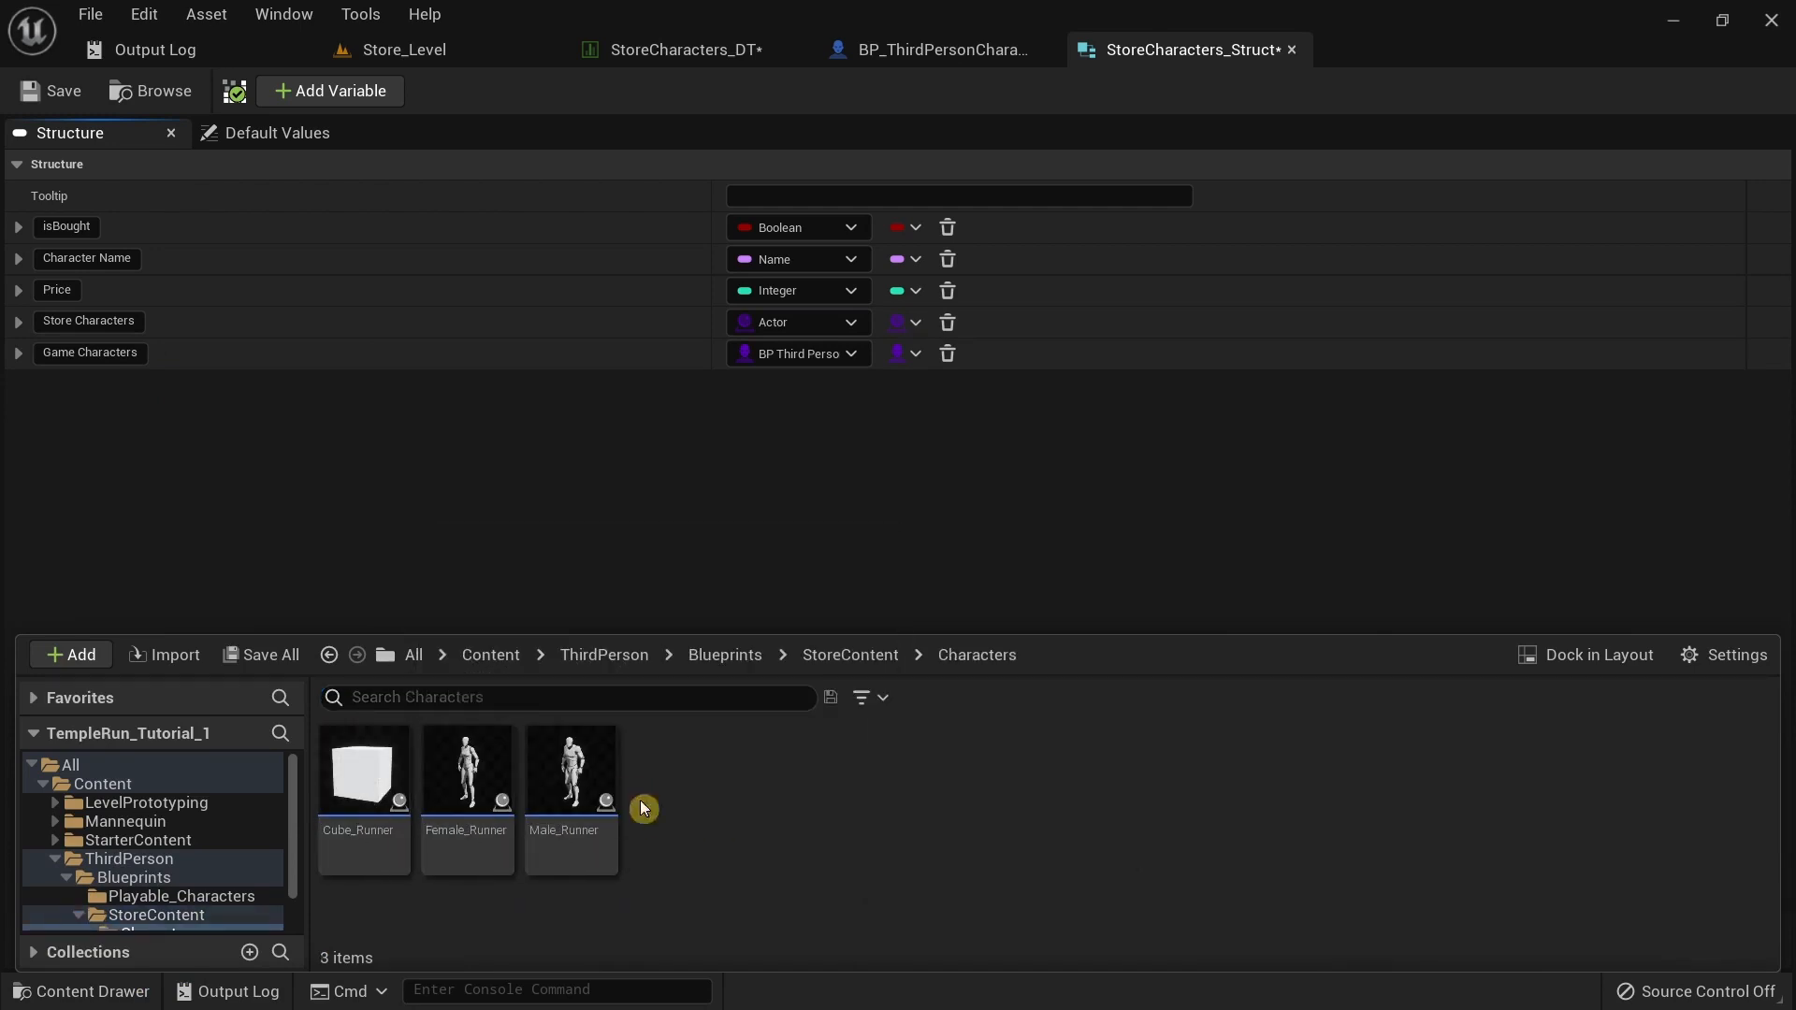
click(234, 915)
right_click(391, 810)
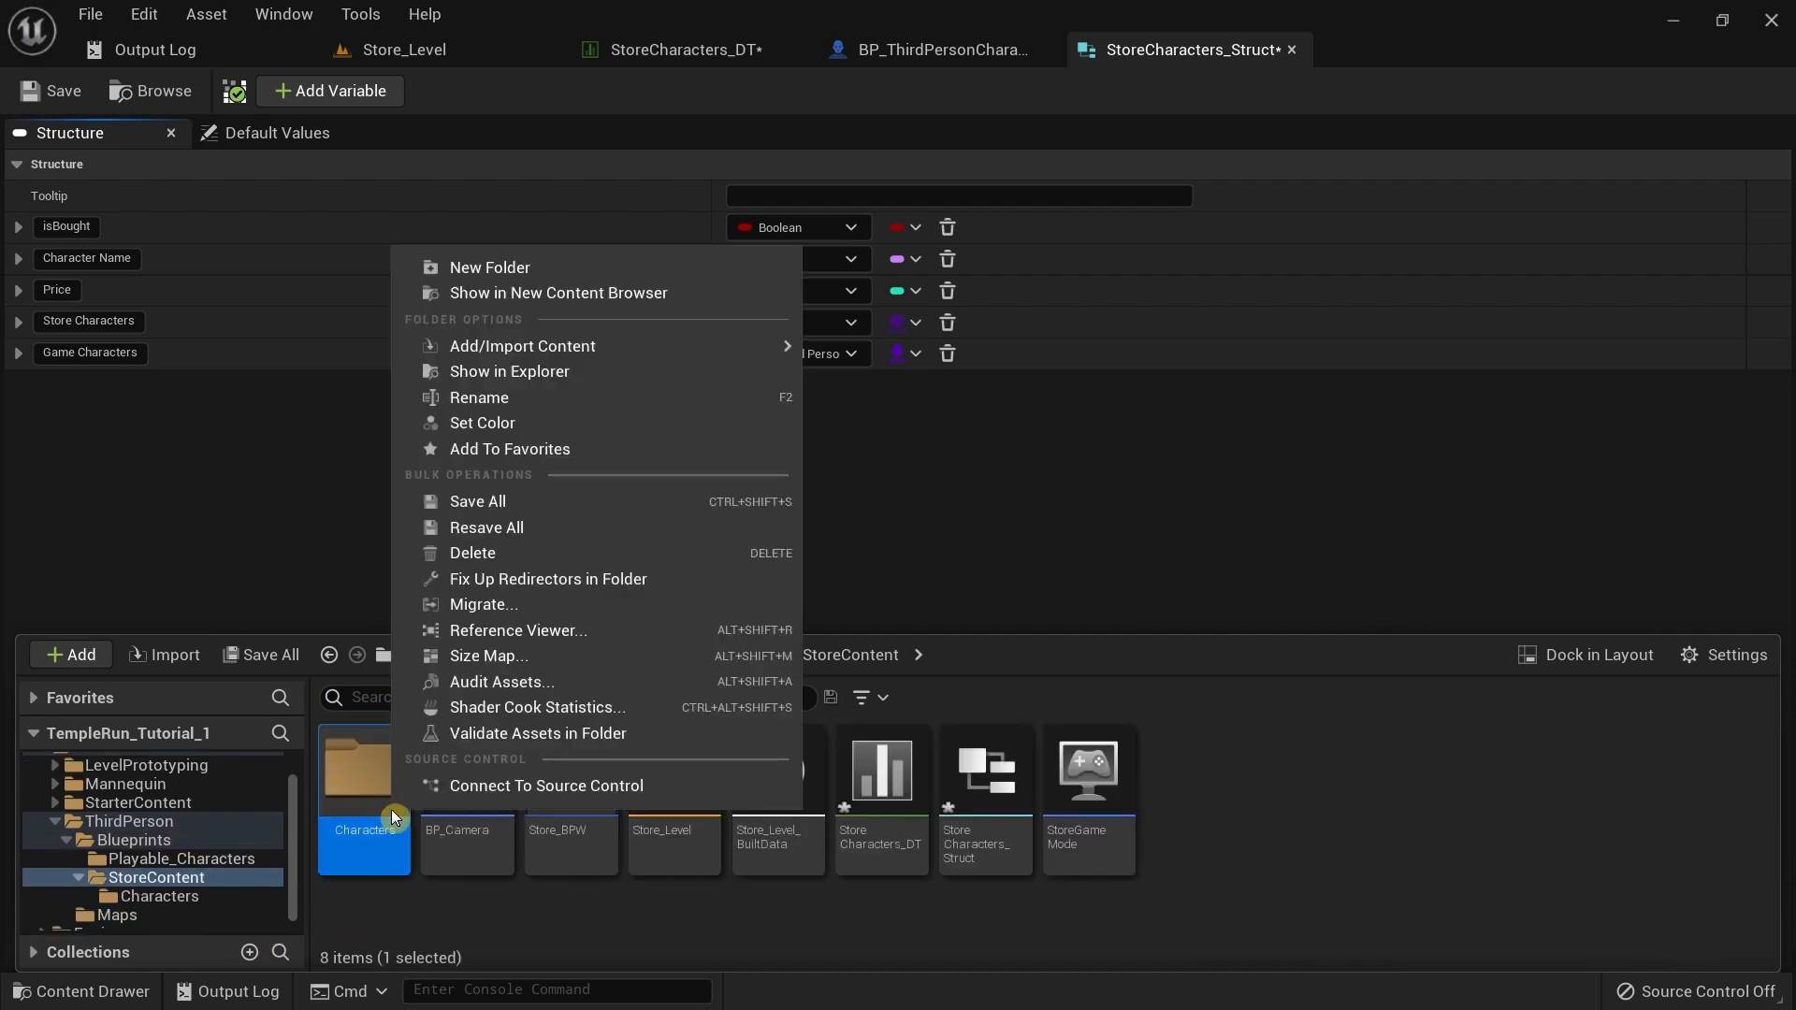
click(547, 411)
key(Home)
text(Store_)
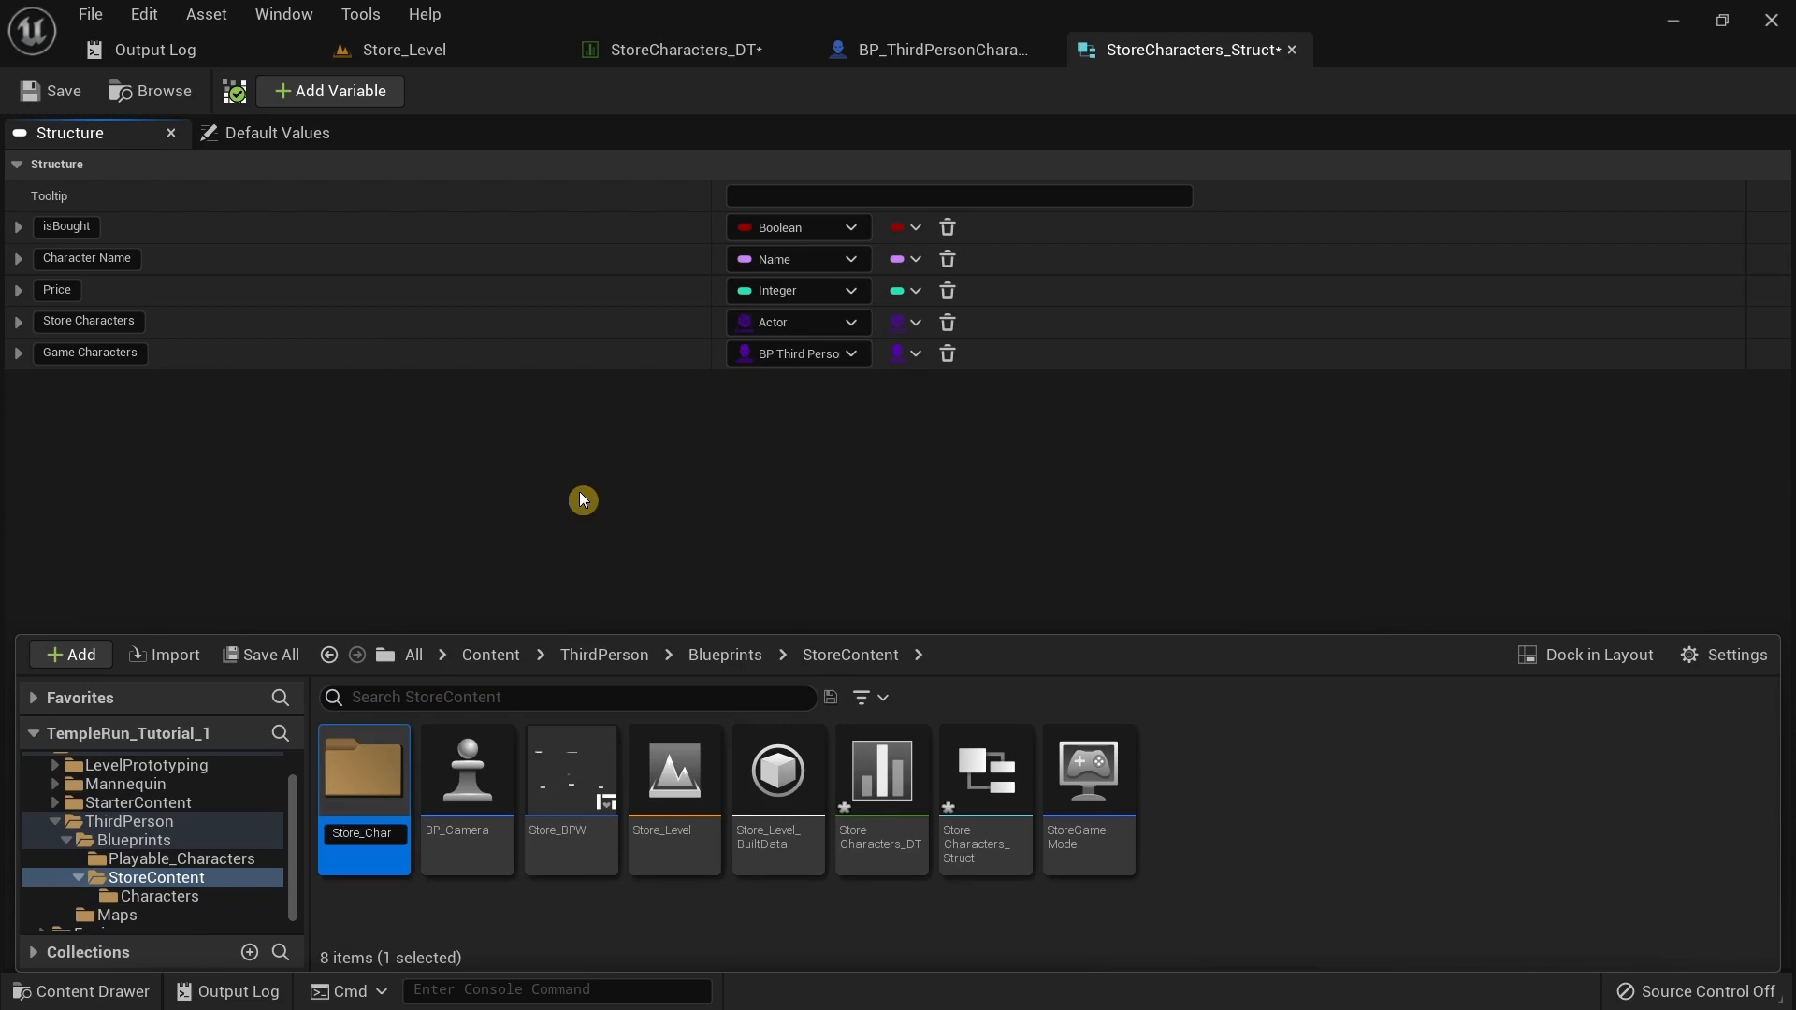
key(Return)
Fix up the redirectors in the StoreContent folder and delete its leftover Characters folder.
right_click(231, 876)
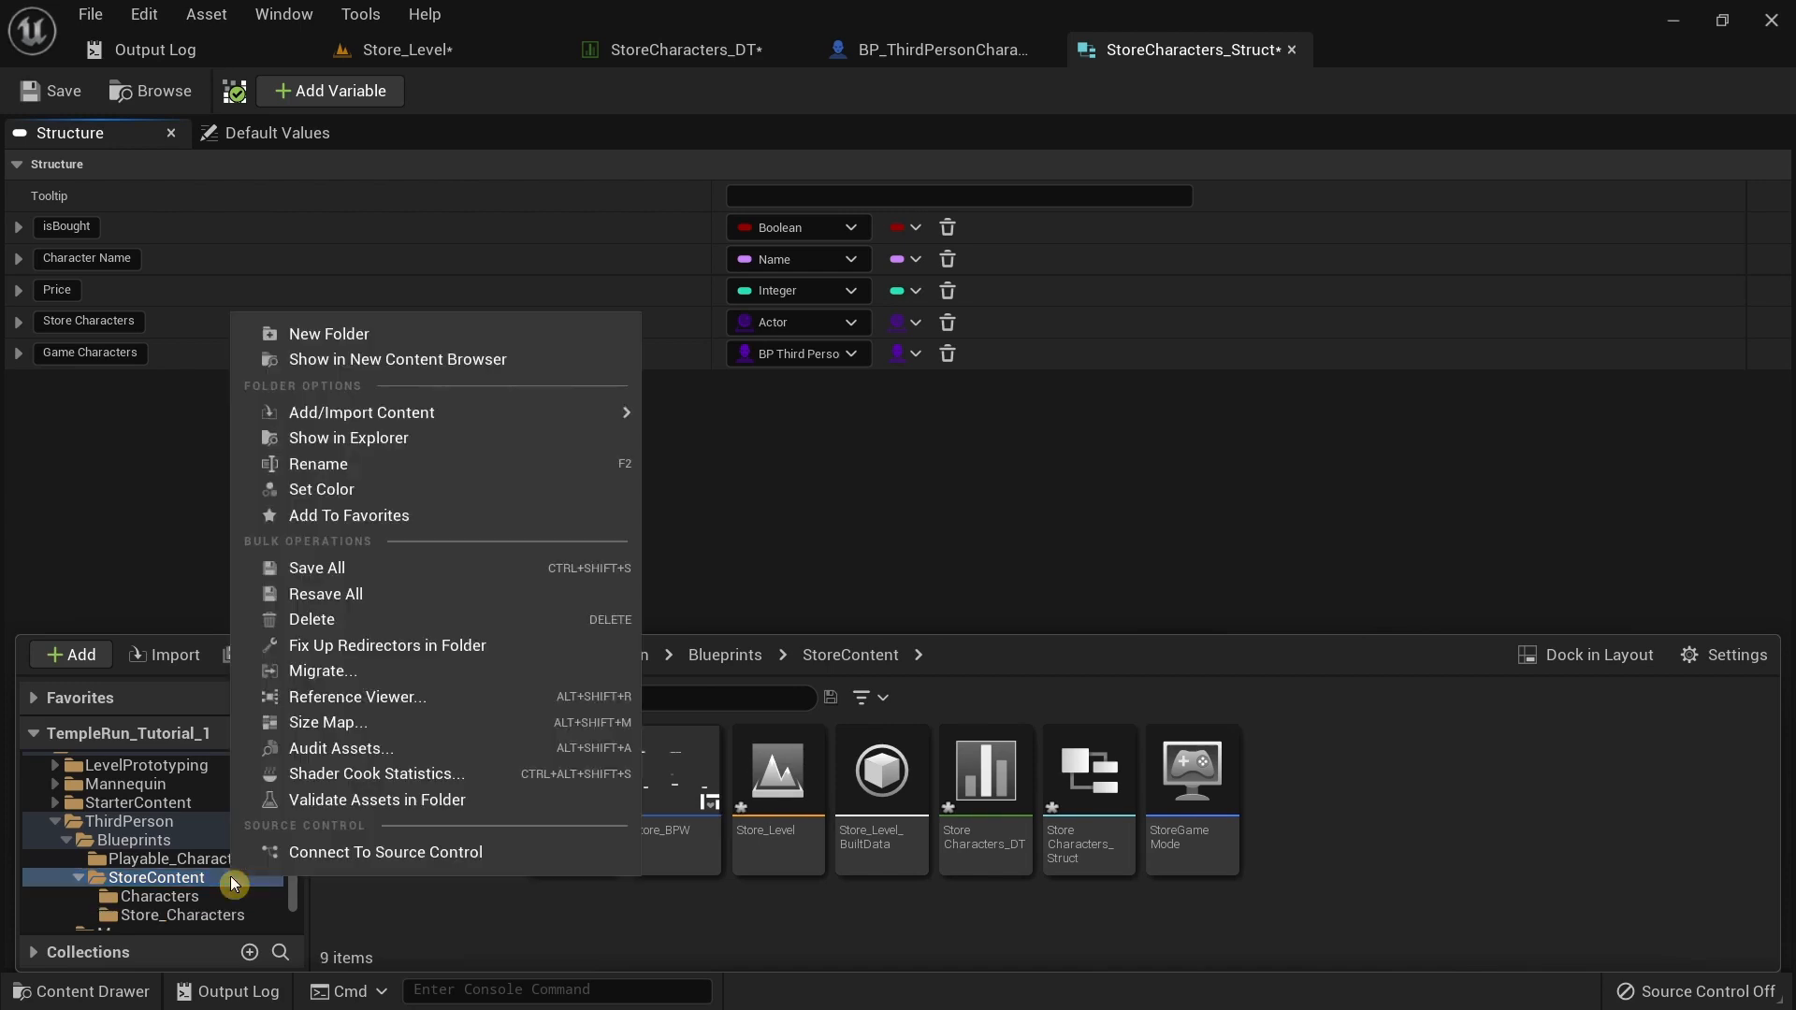
click(463, 646)
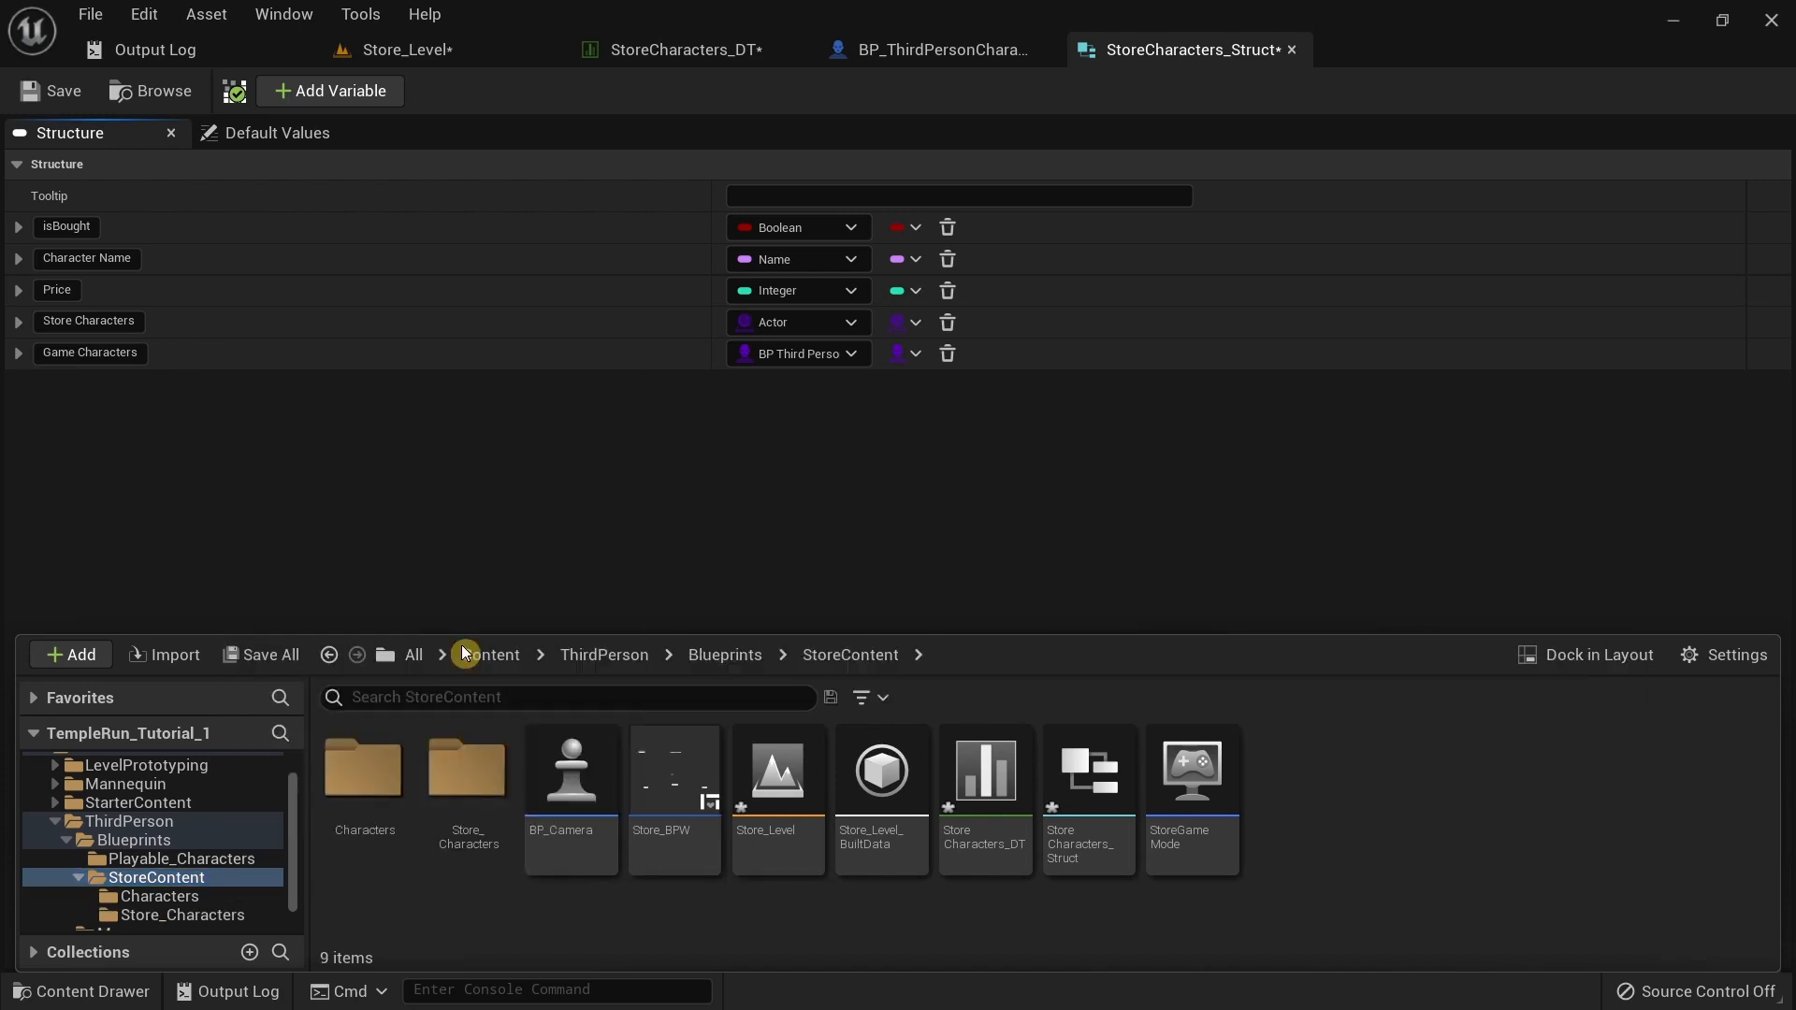
click(361, 786)
right_click(358, 794)
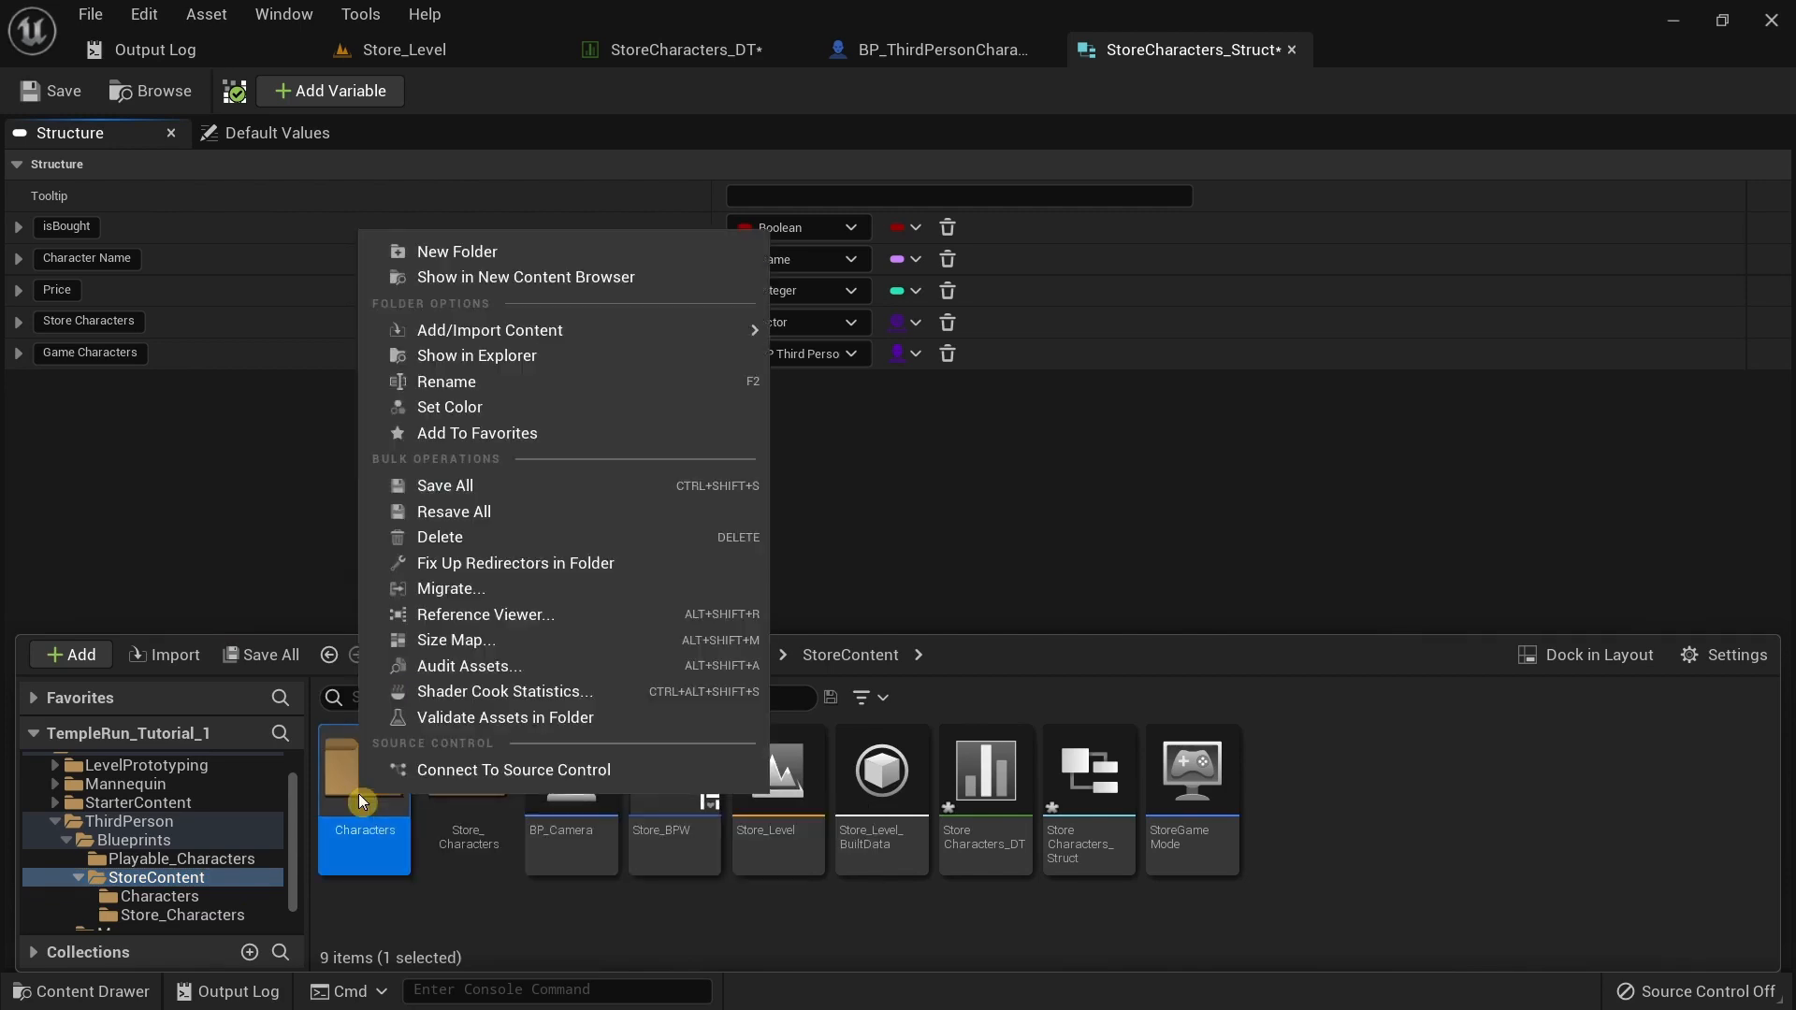
click(514, 537)
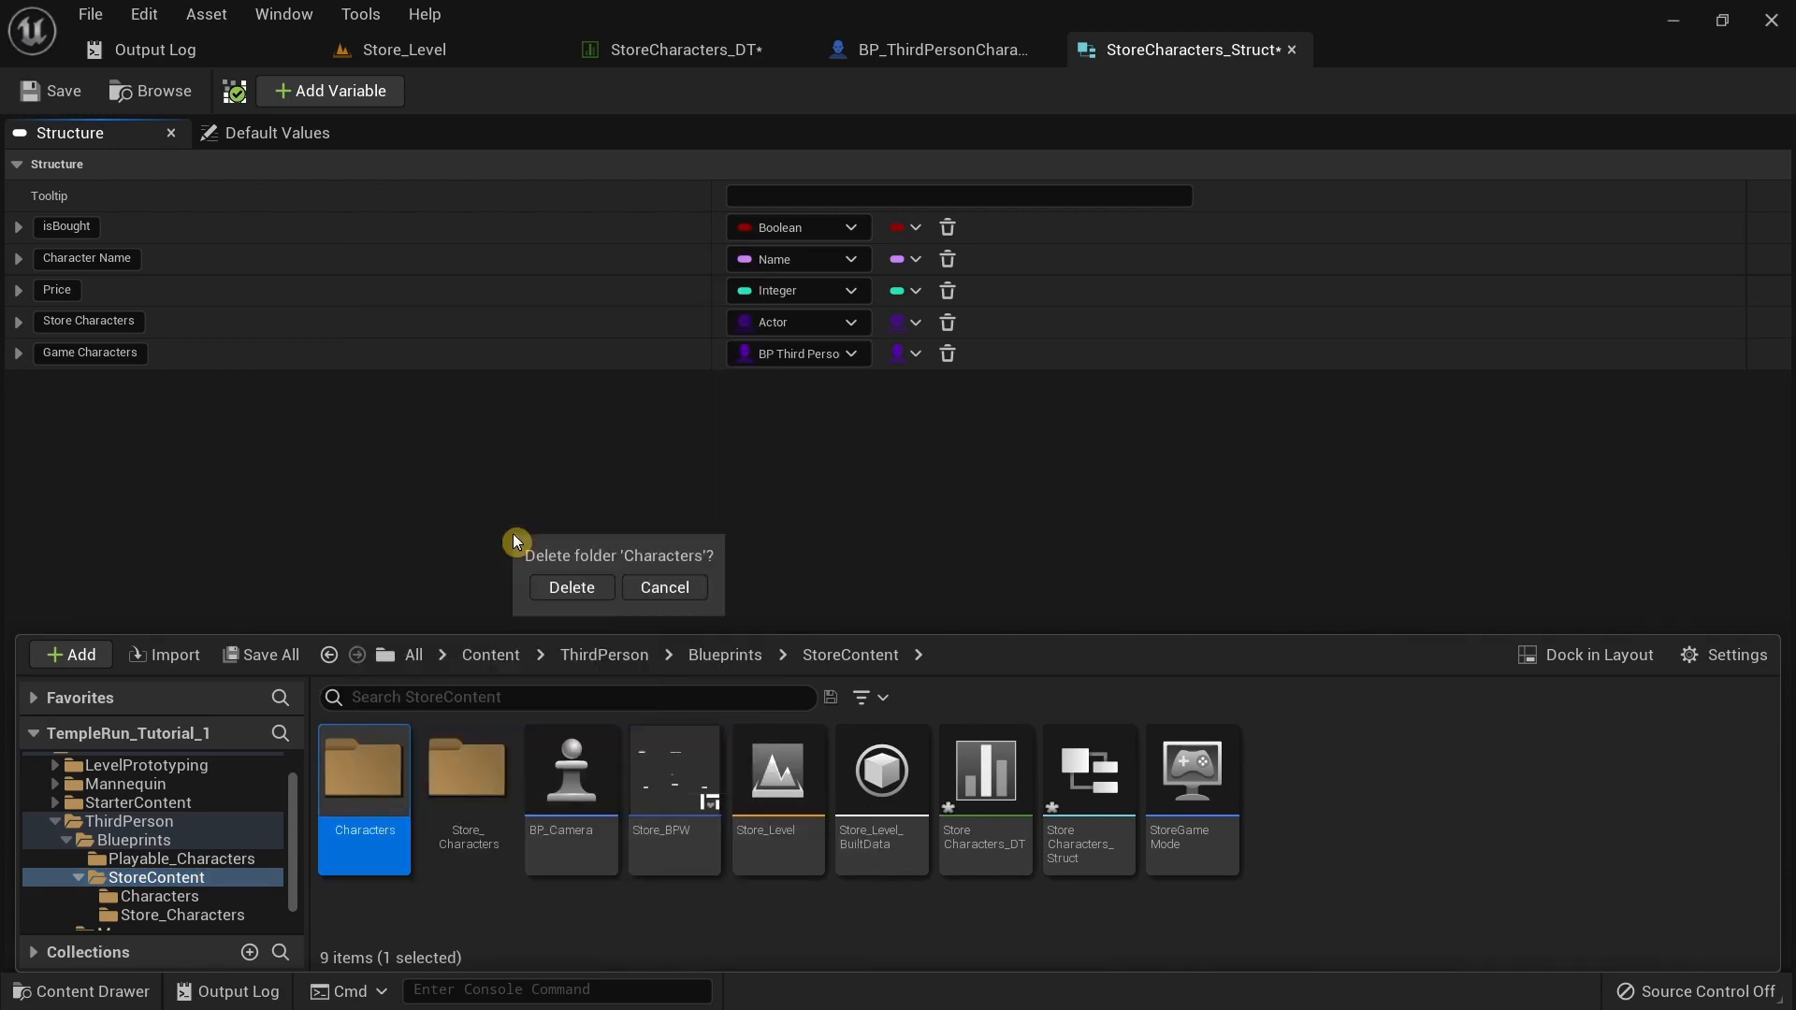
click(559, 589)
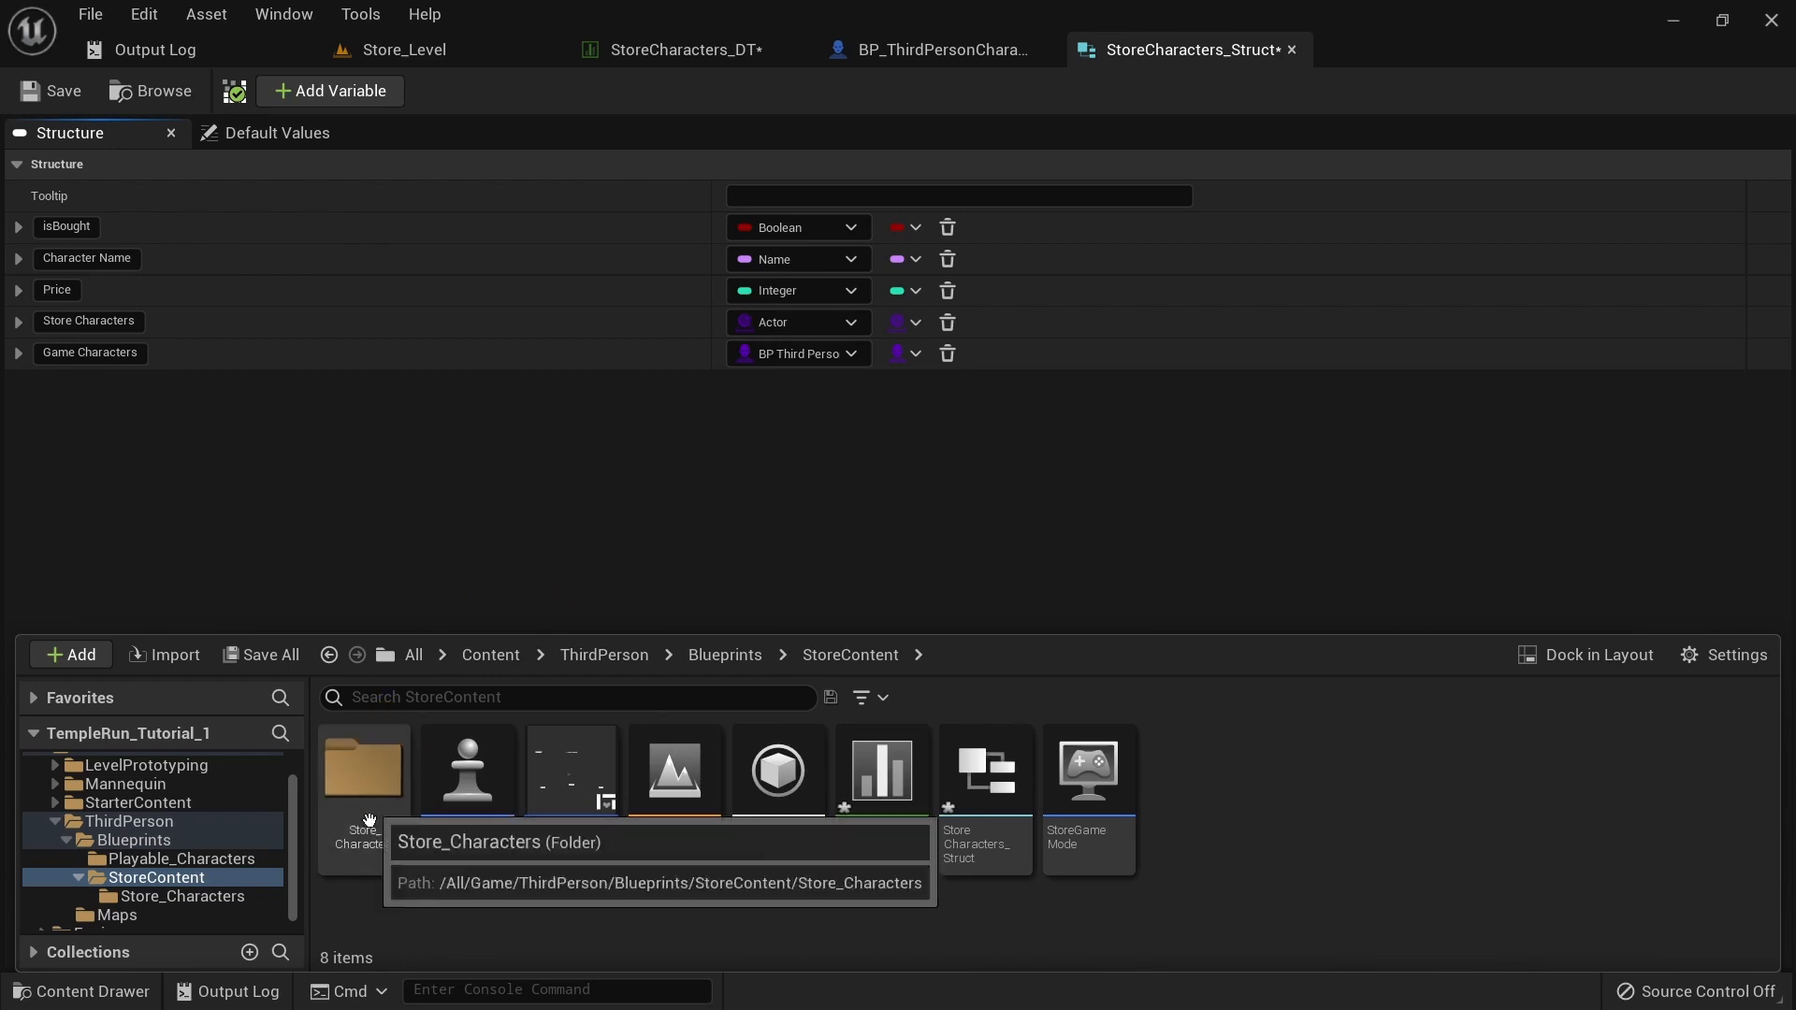
click(472, 489)
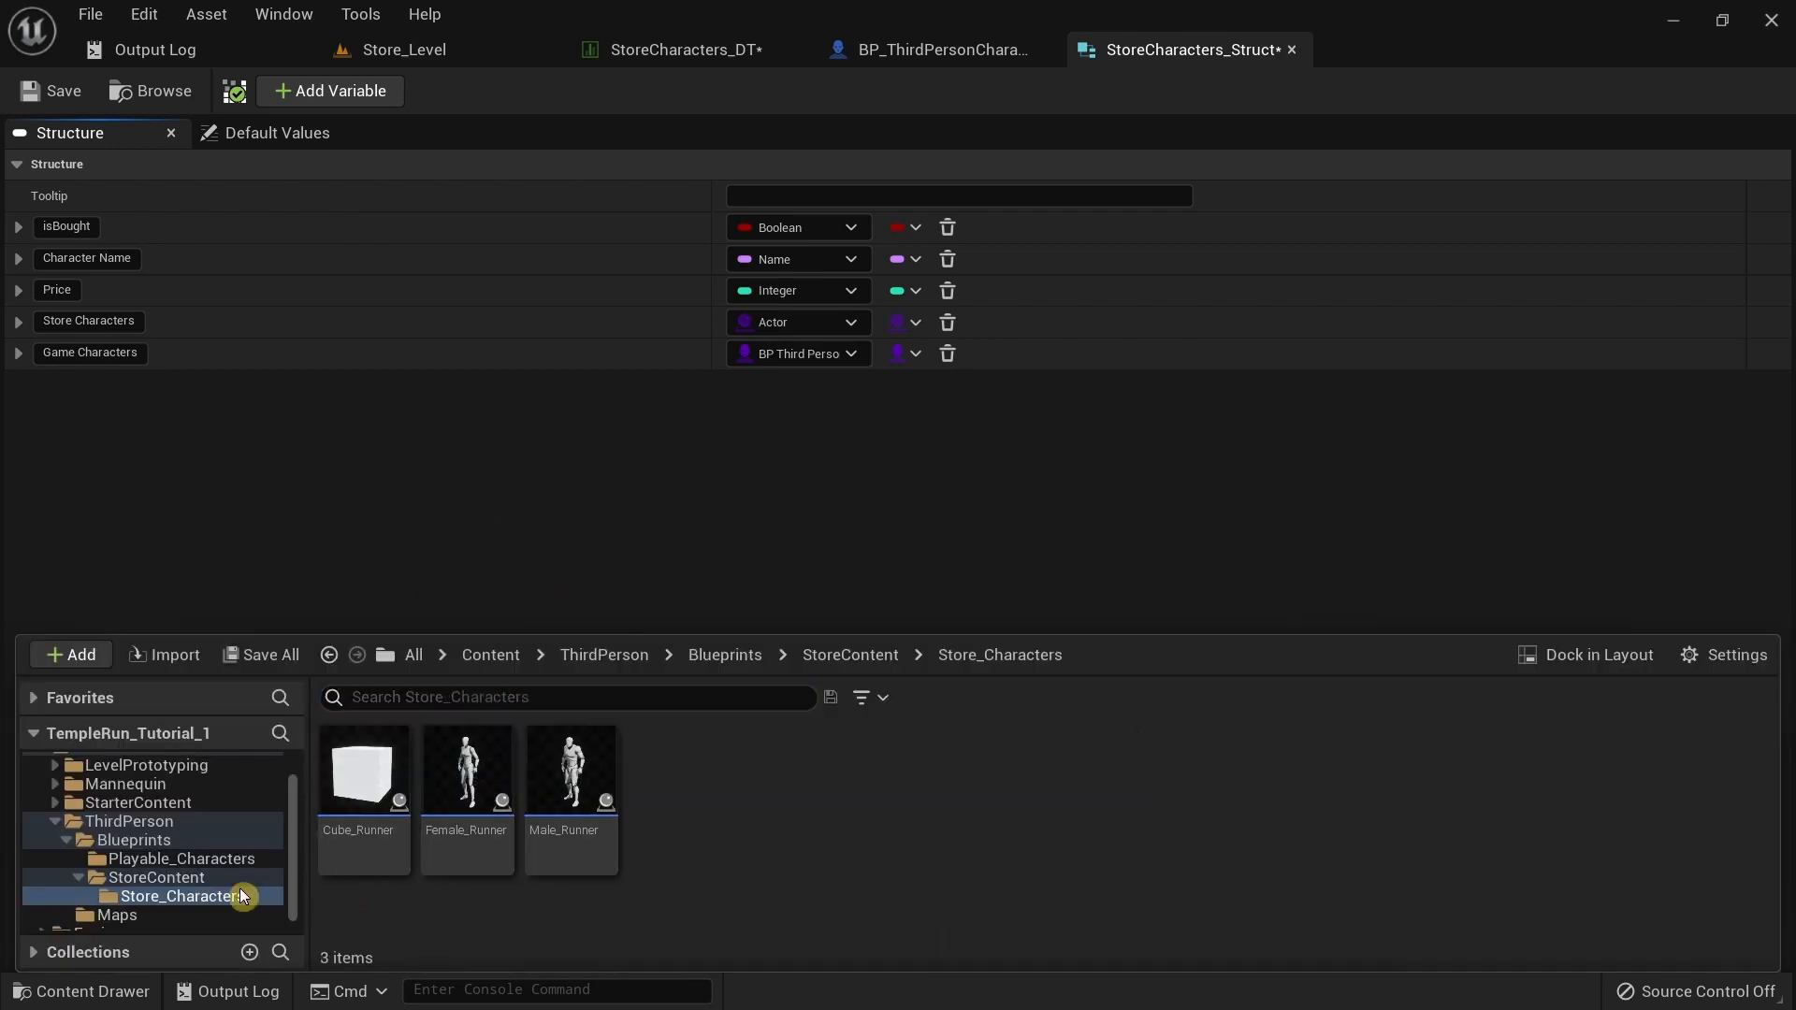
click(84, 880)
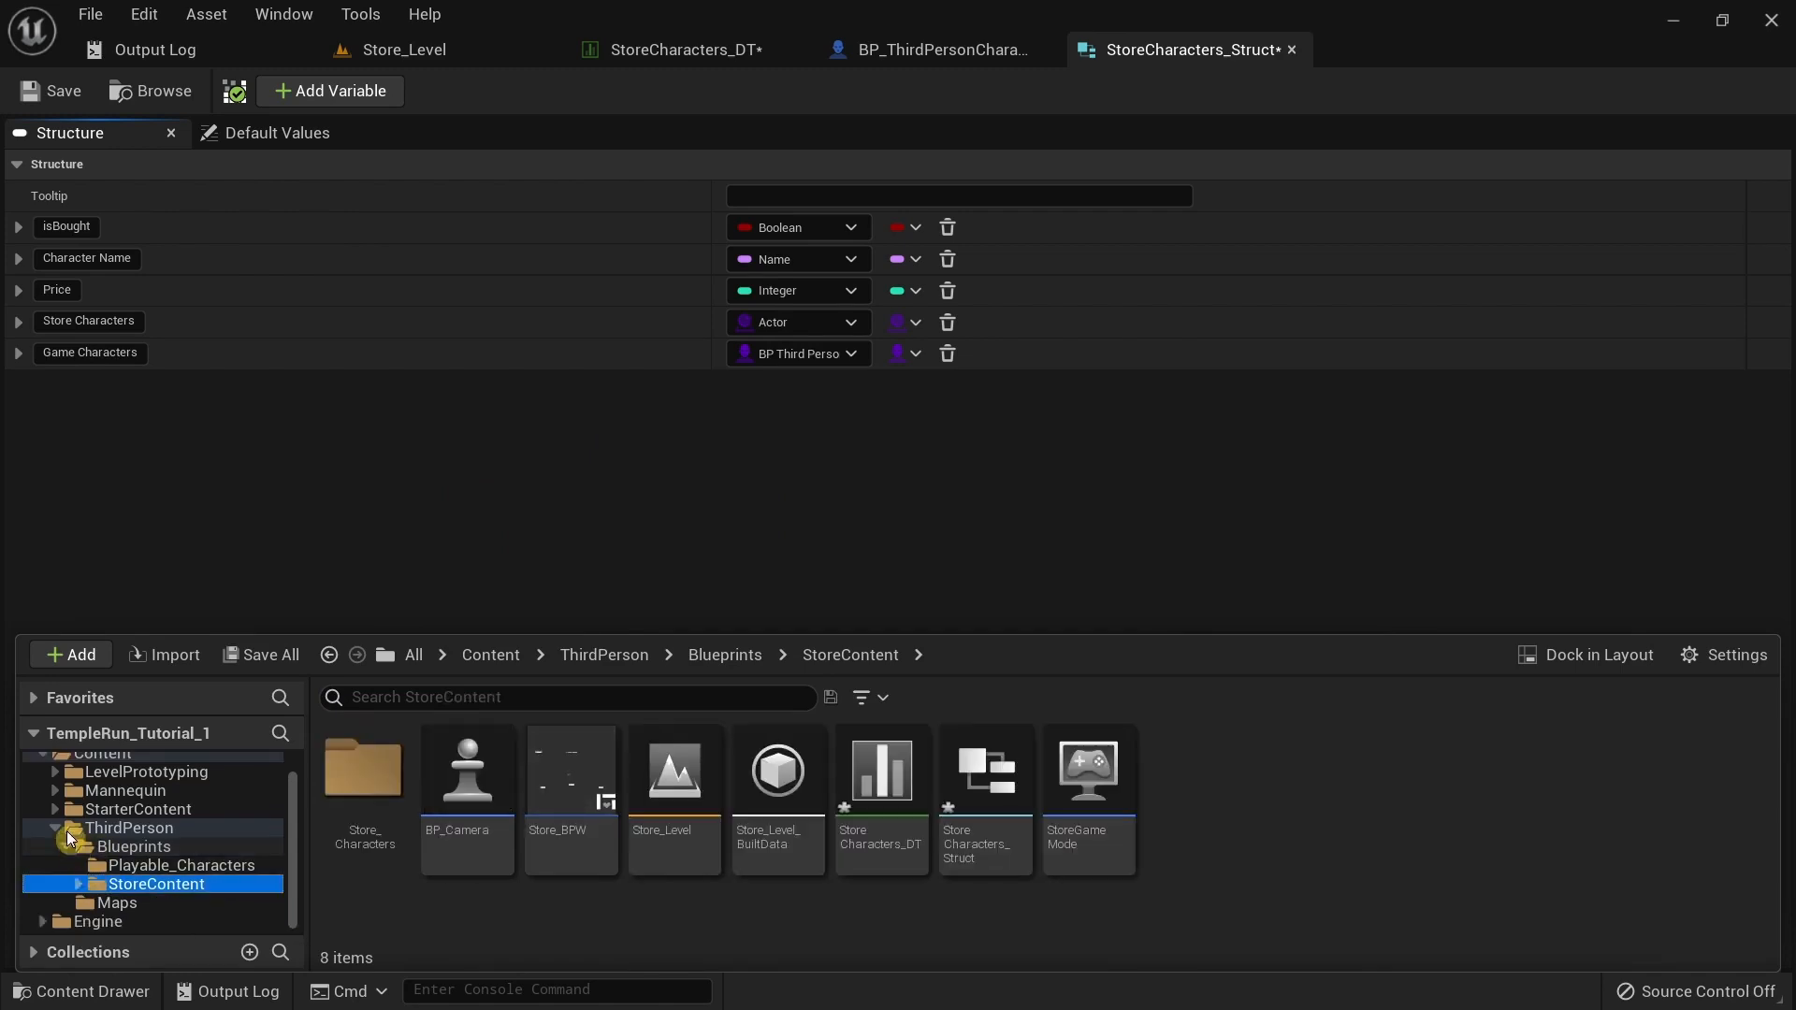
click(58, 834)
click(57, 832)
click(606, 582)
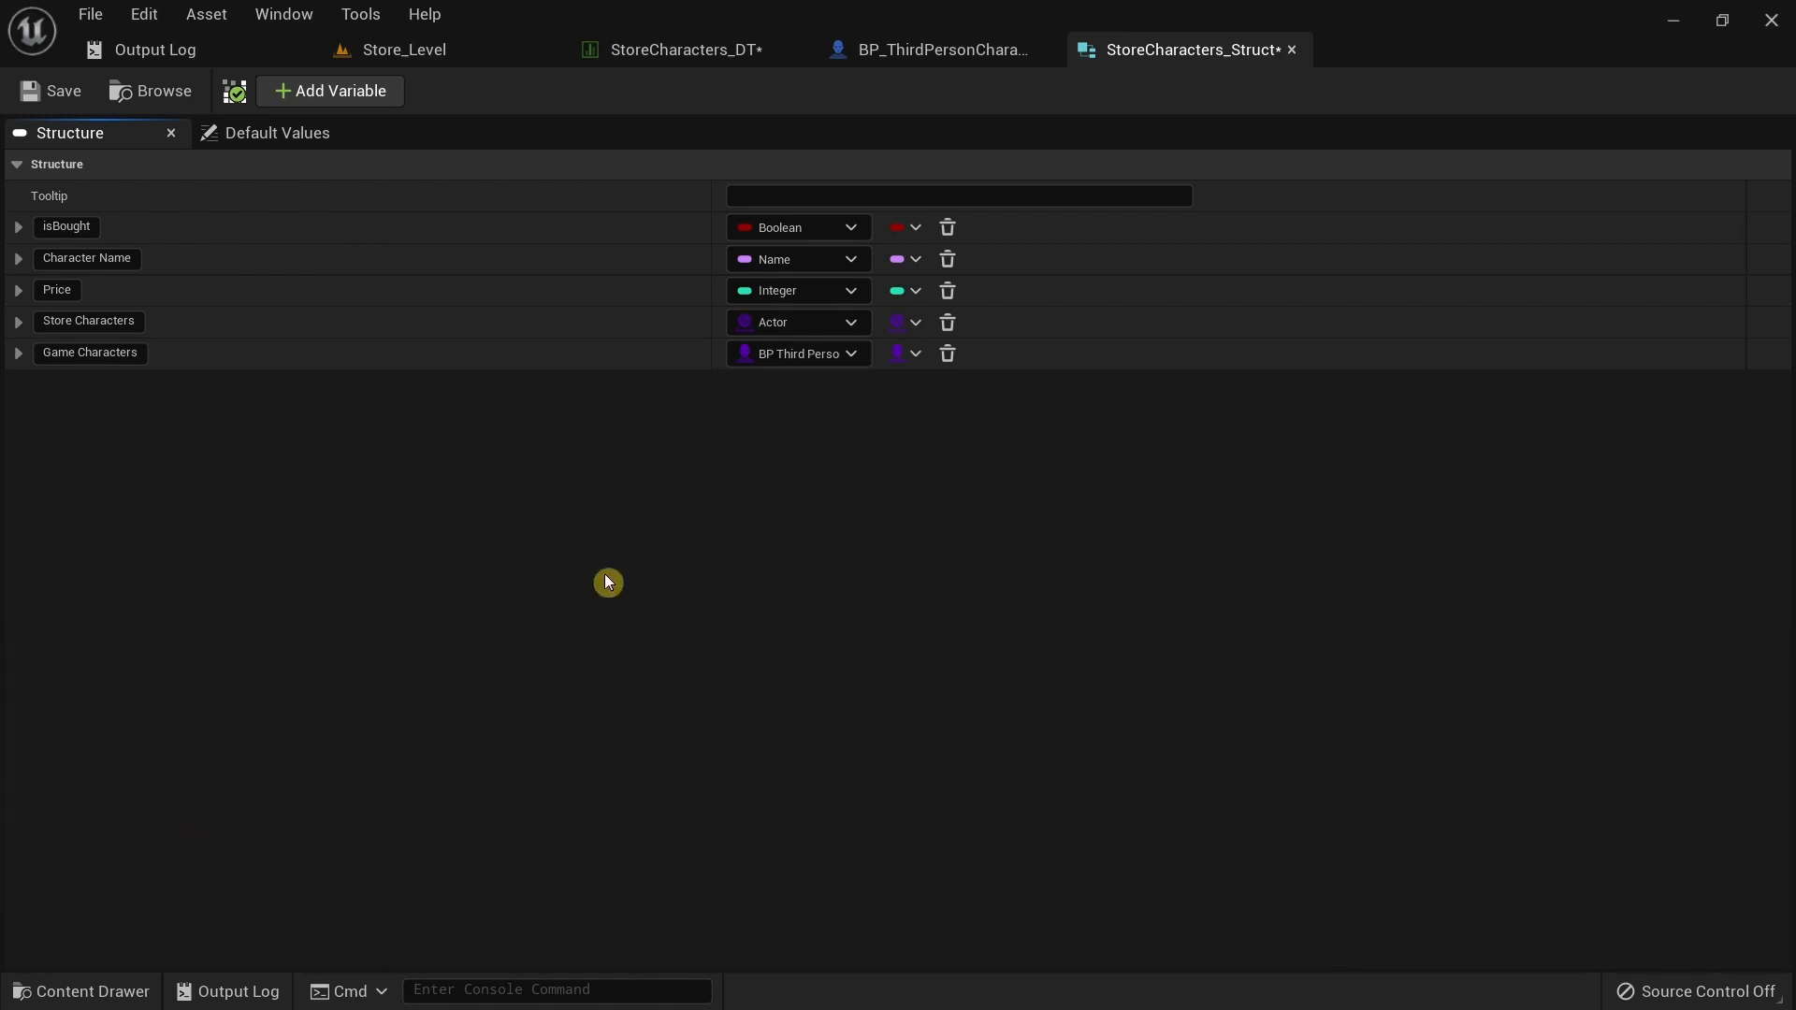
Save and close StoreCharacters_Struct, and return to the StoreCharacters_DT data table.
click(43, 90)
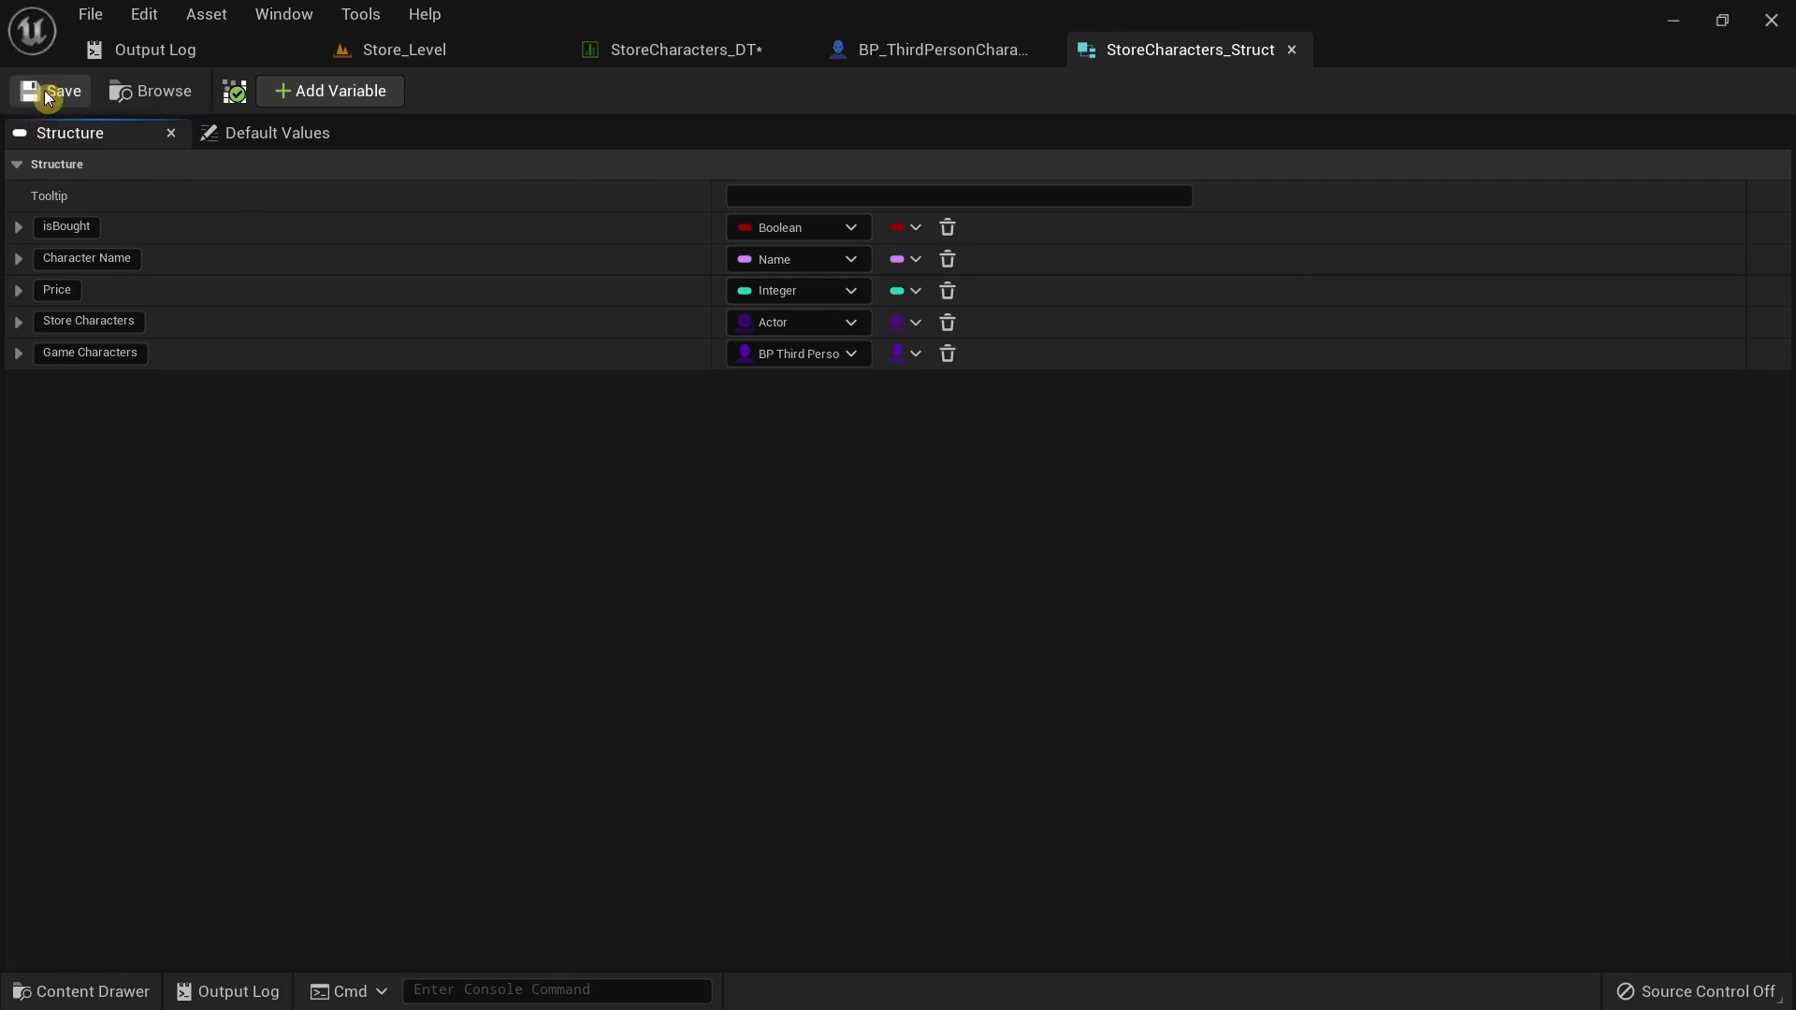
click(1306, 47)
click(612, 47)
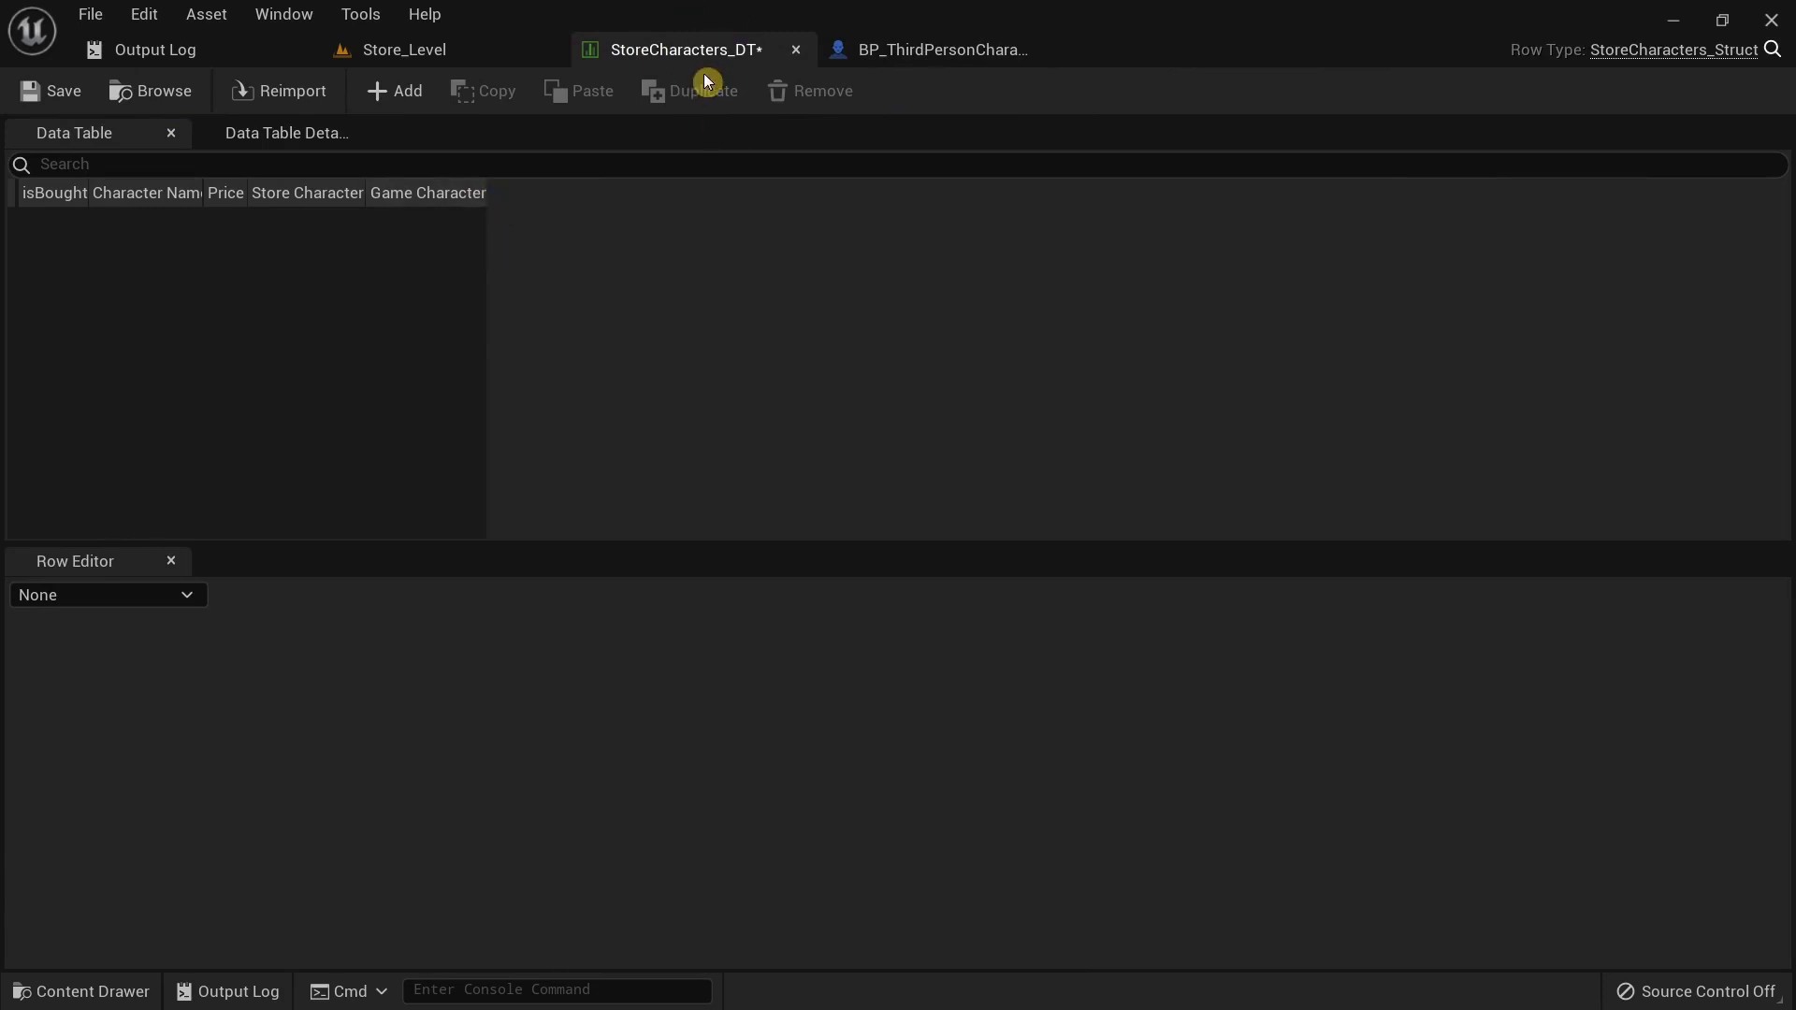
Adjust the column widths in StoreCharacters_DT and add two new rows to the table.
click(130, 298)
mouse_move(89, 191)
mouse_down()
mouse_move(310, 239)
mouse_move(106, 191)
mouse_up()
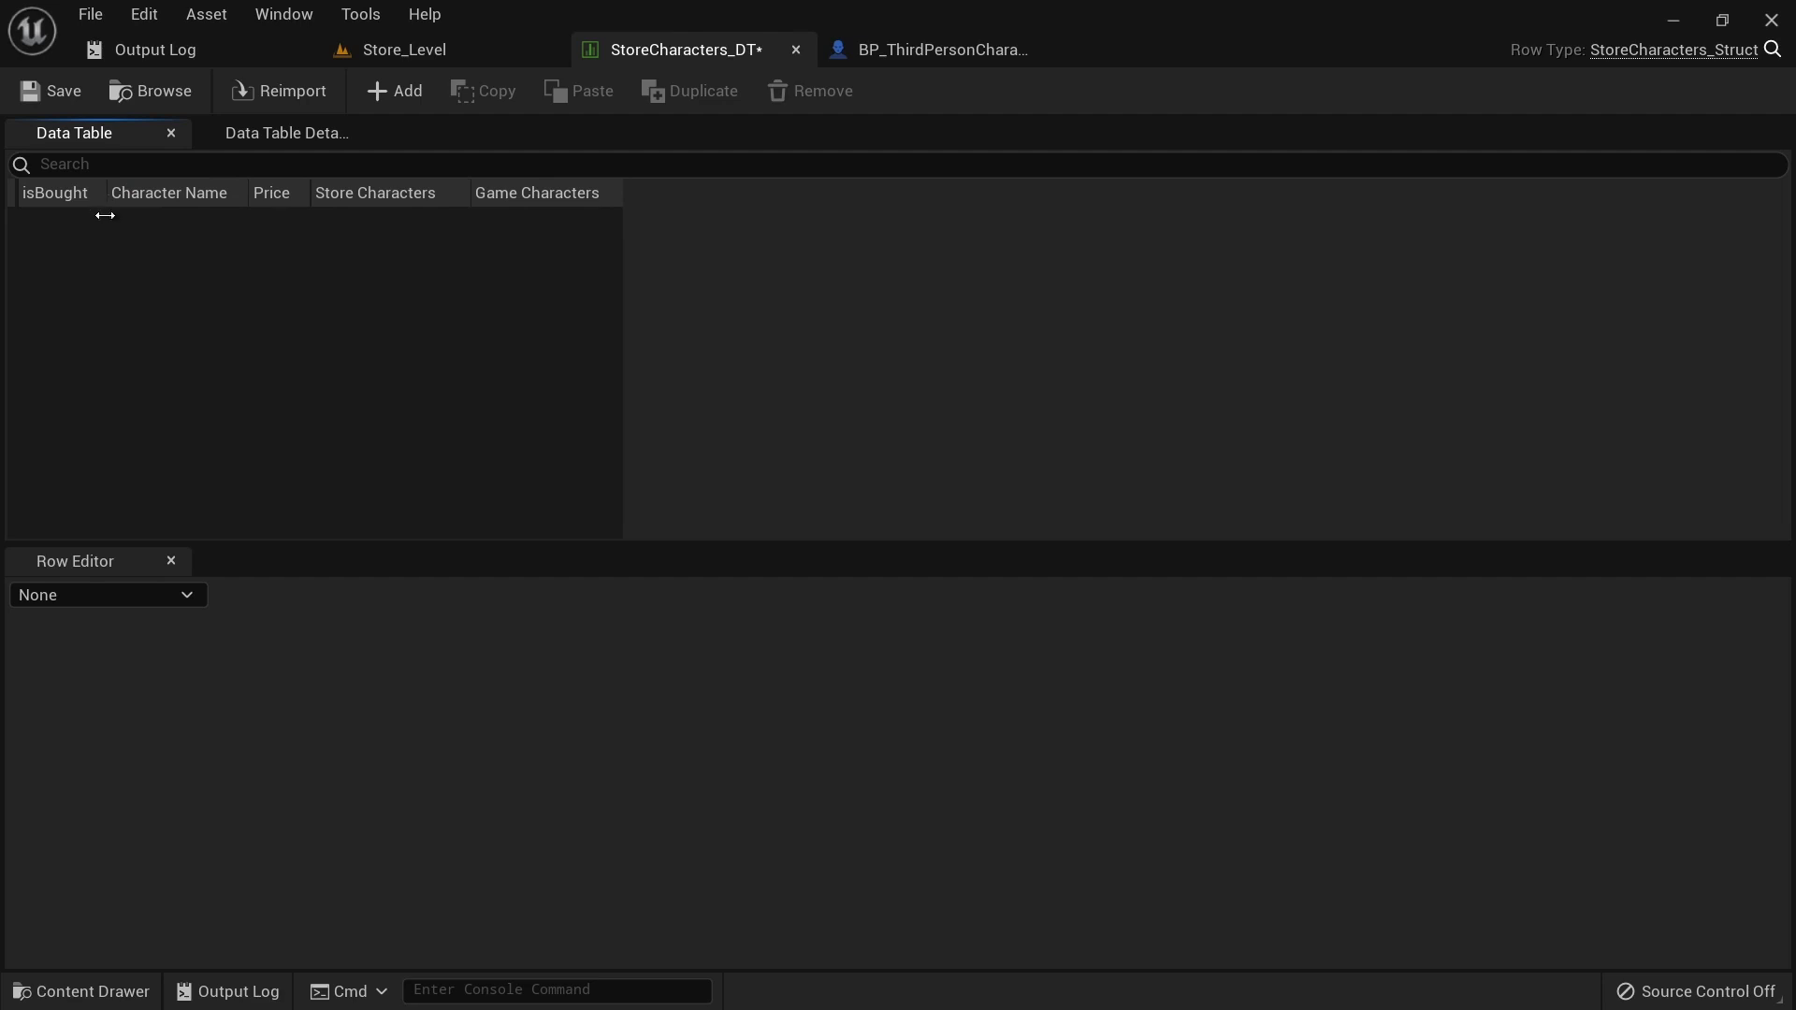
drag(312, 193, 267, 196)
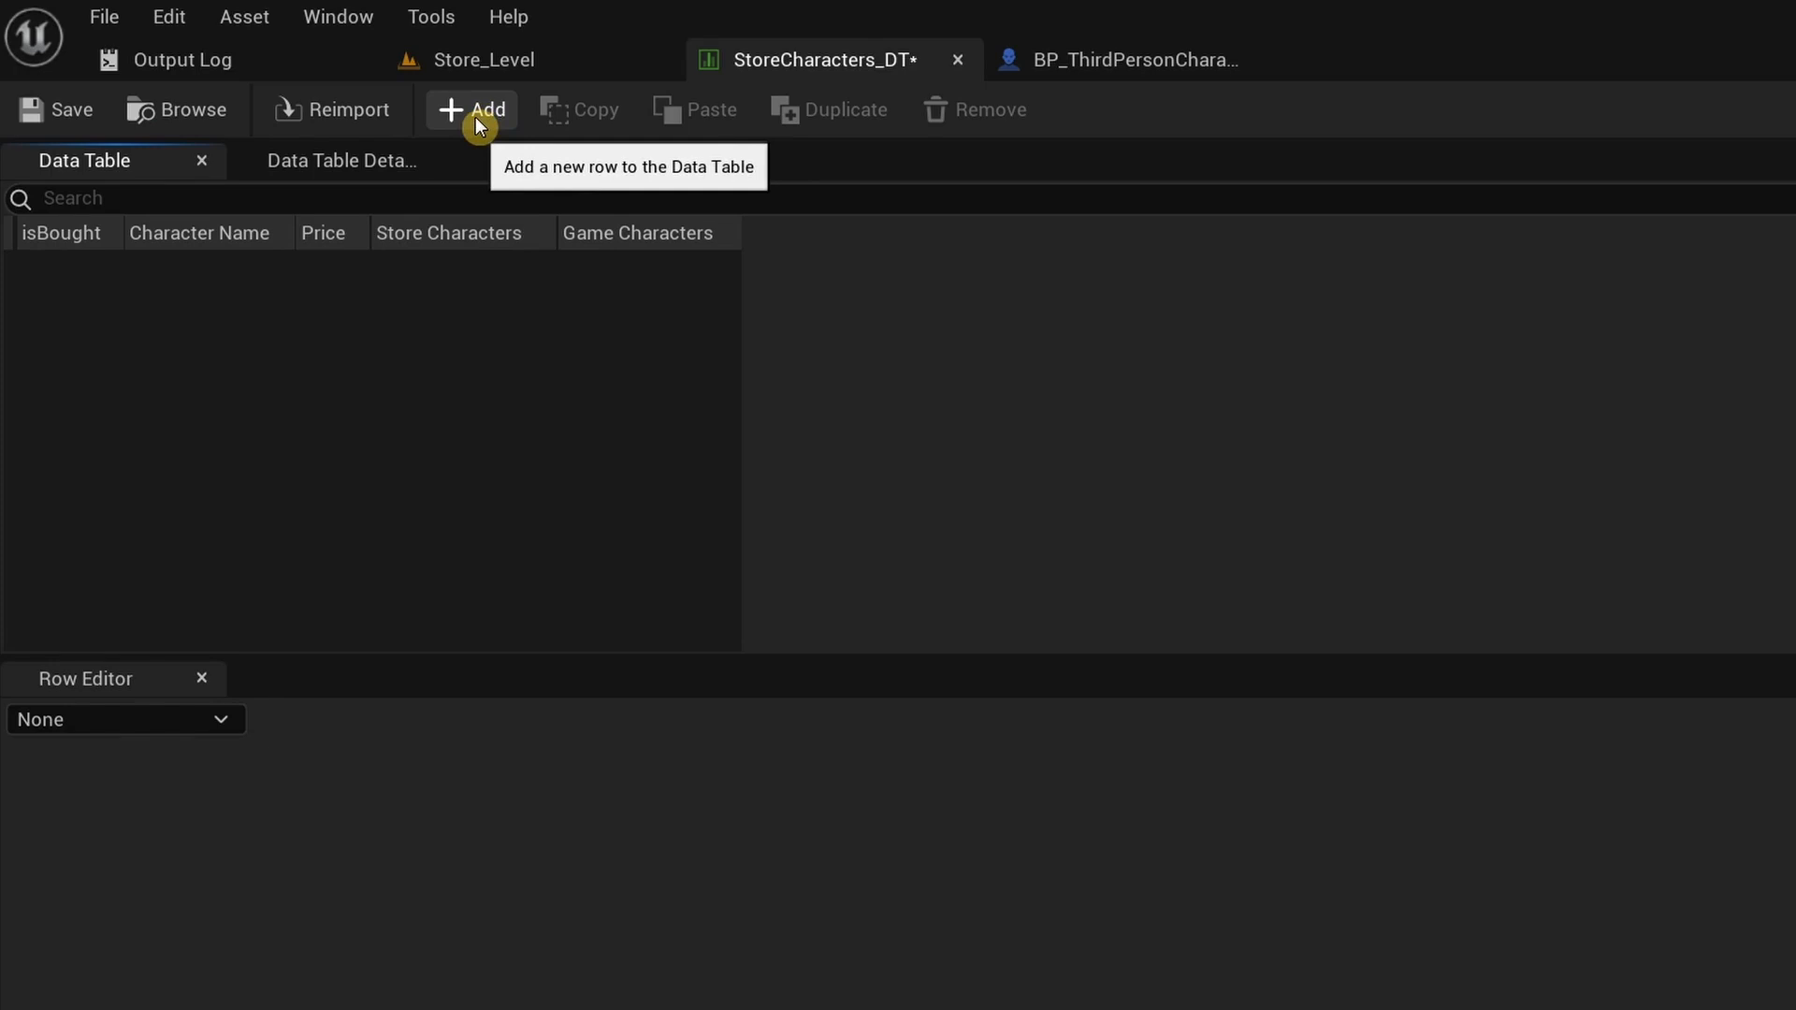
click(476, 116)
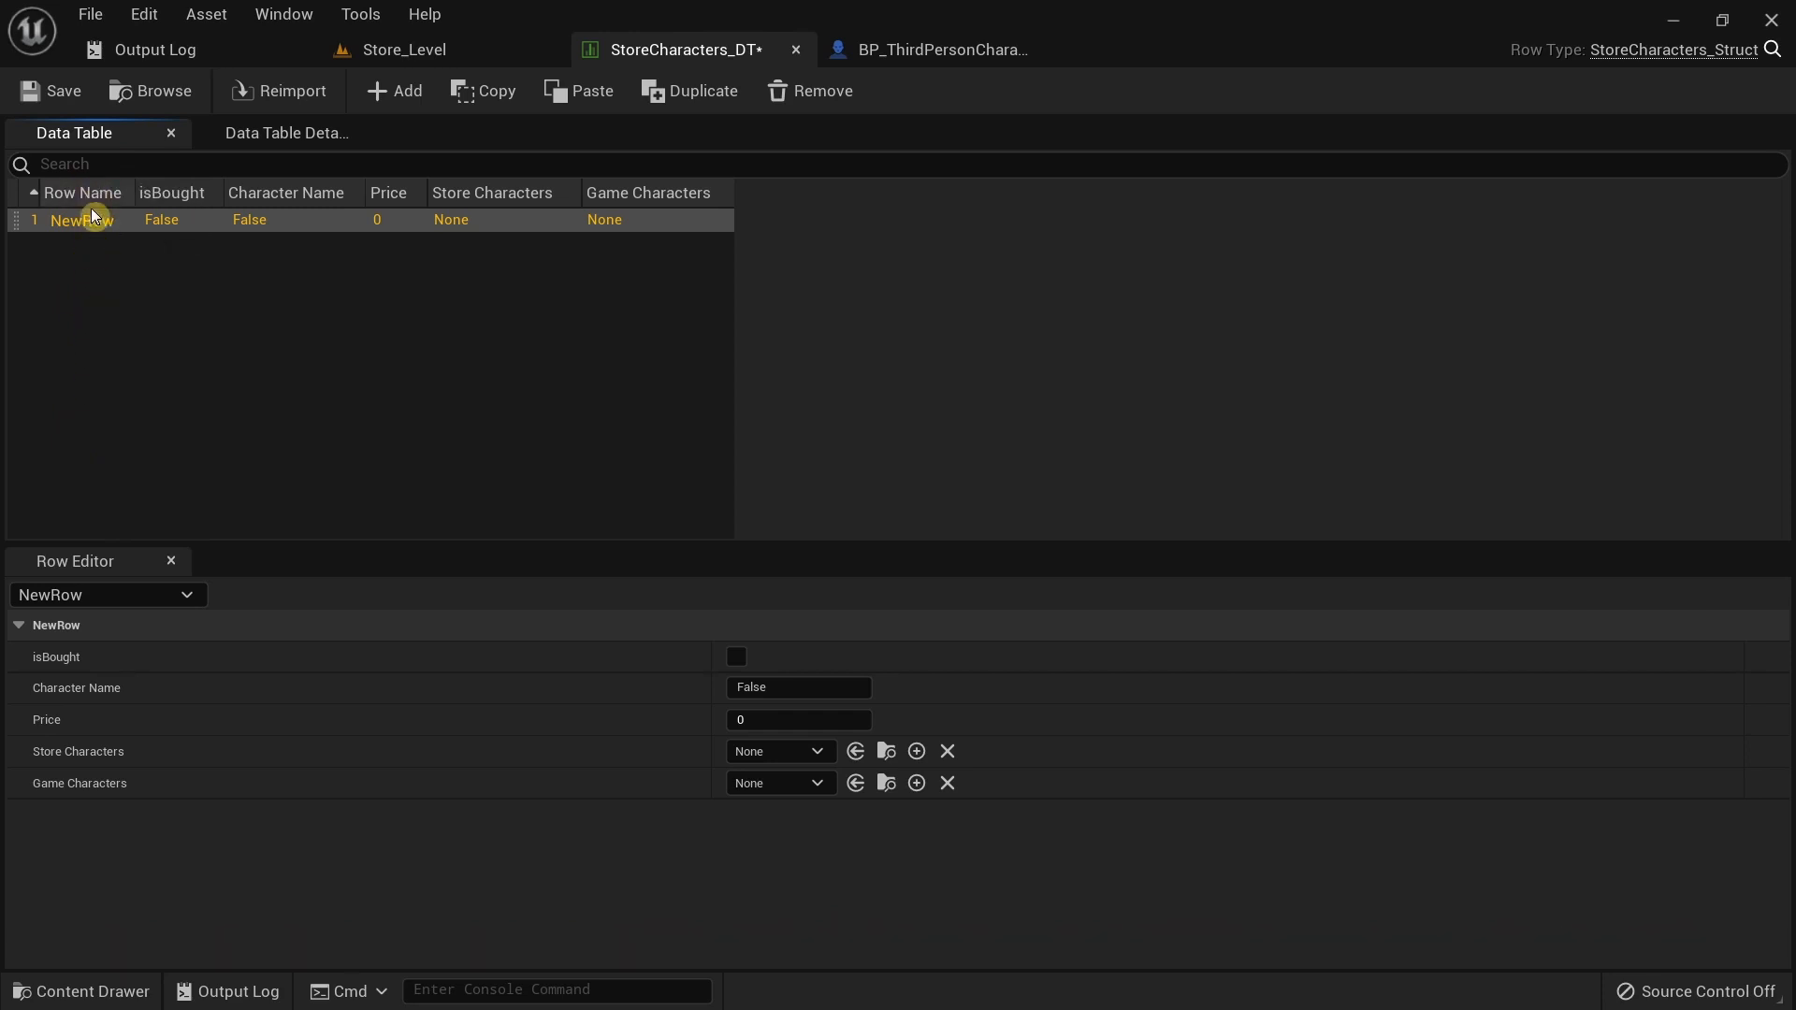
click(384, 98)
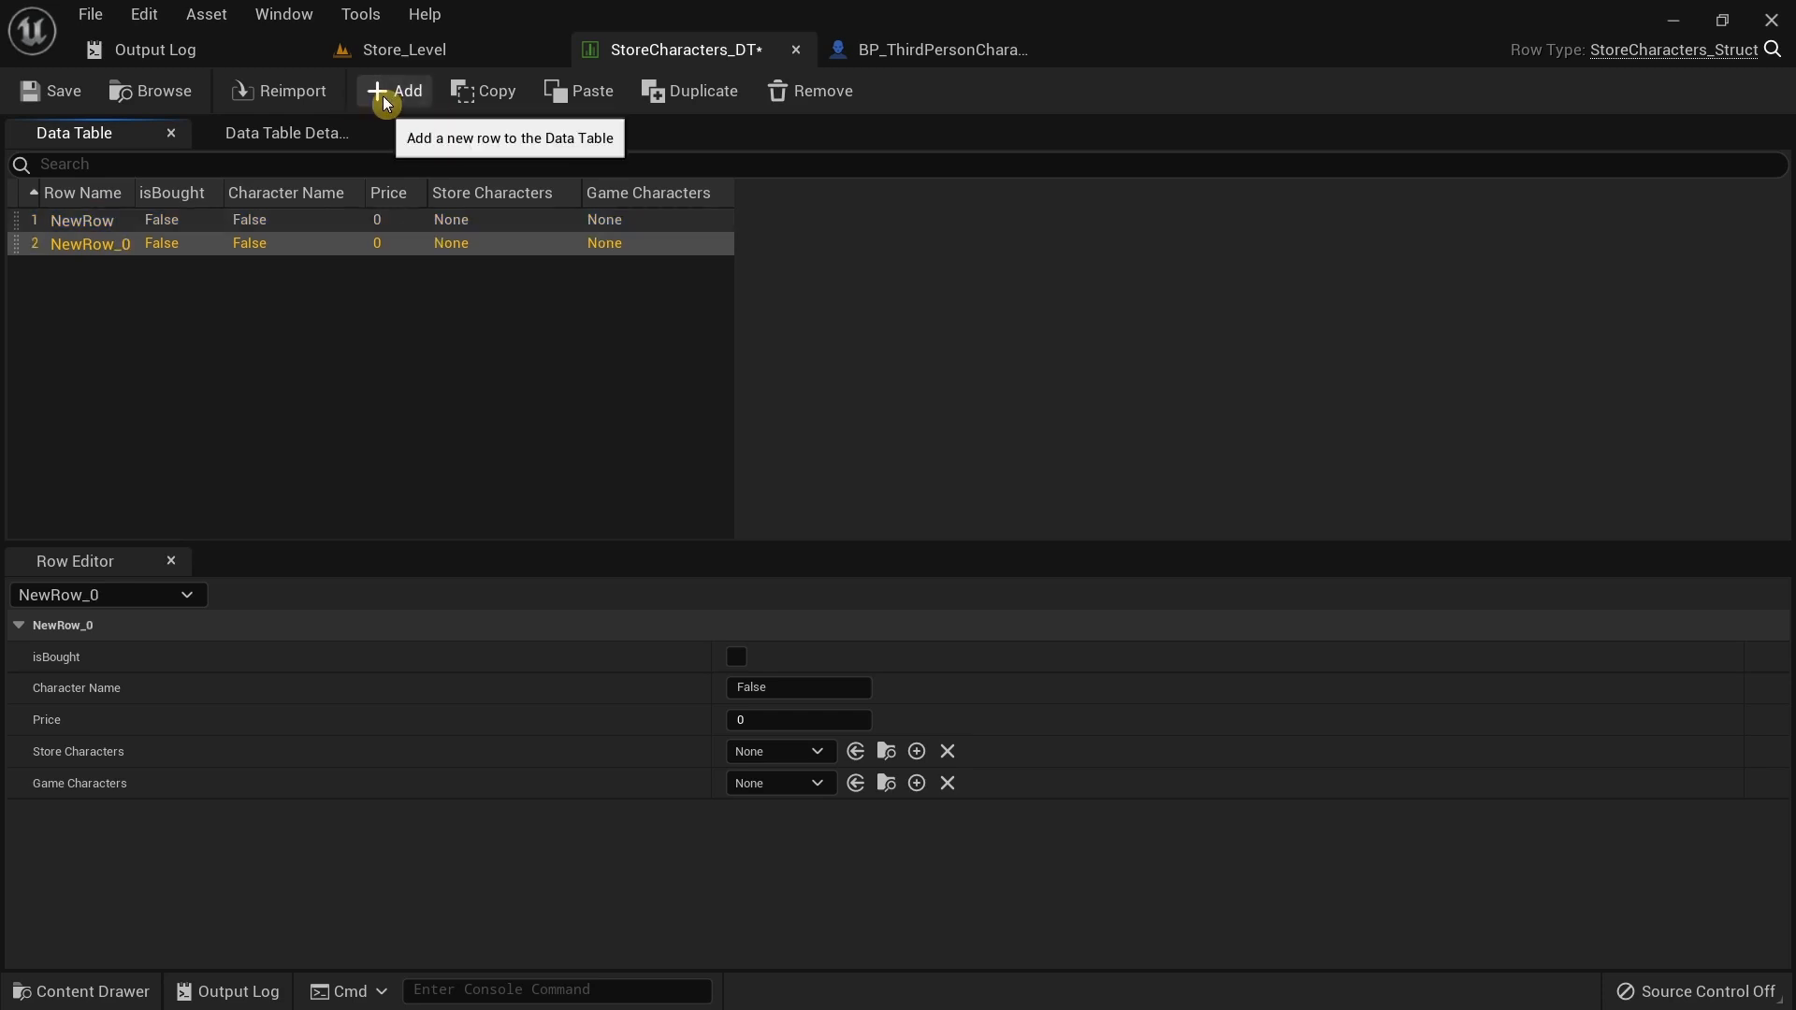
Try to rename the second row of the data table as NewRow.
double_click(103, 249)
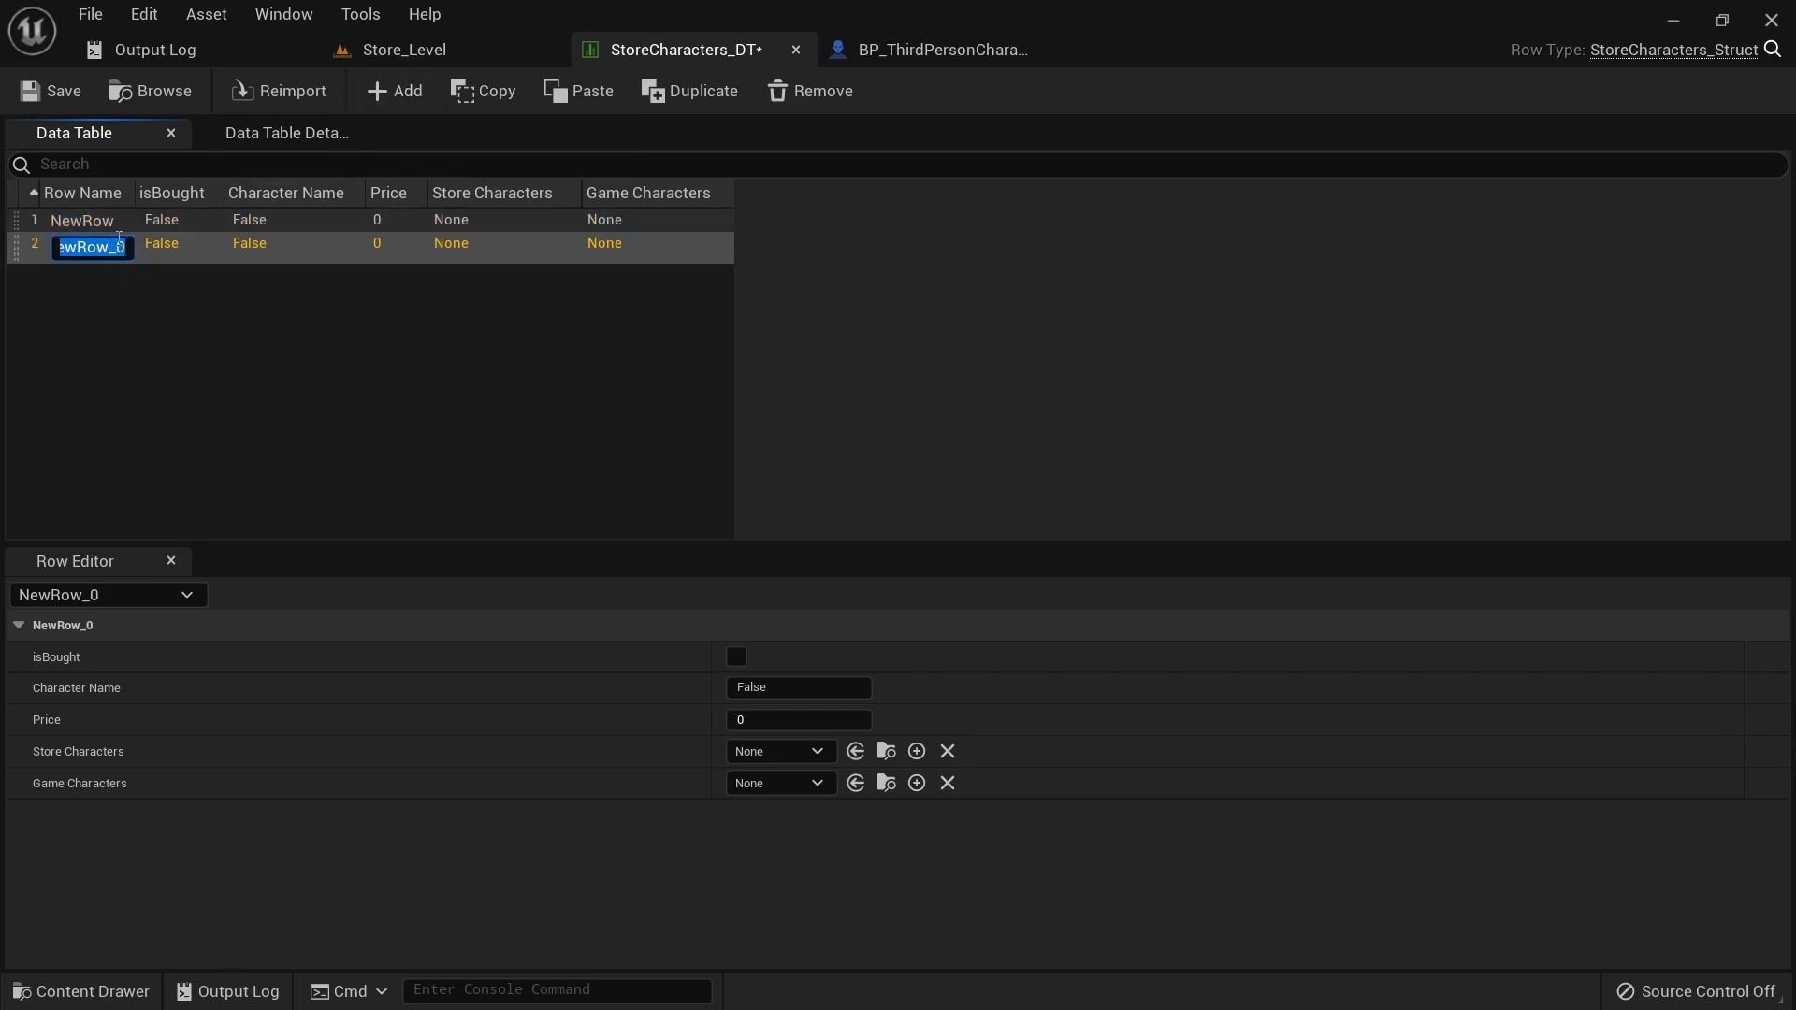
key(End)
key(BackSpace)
key(BackSpace)
key(Return)
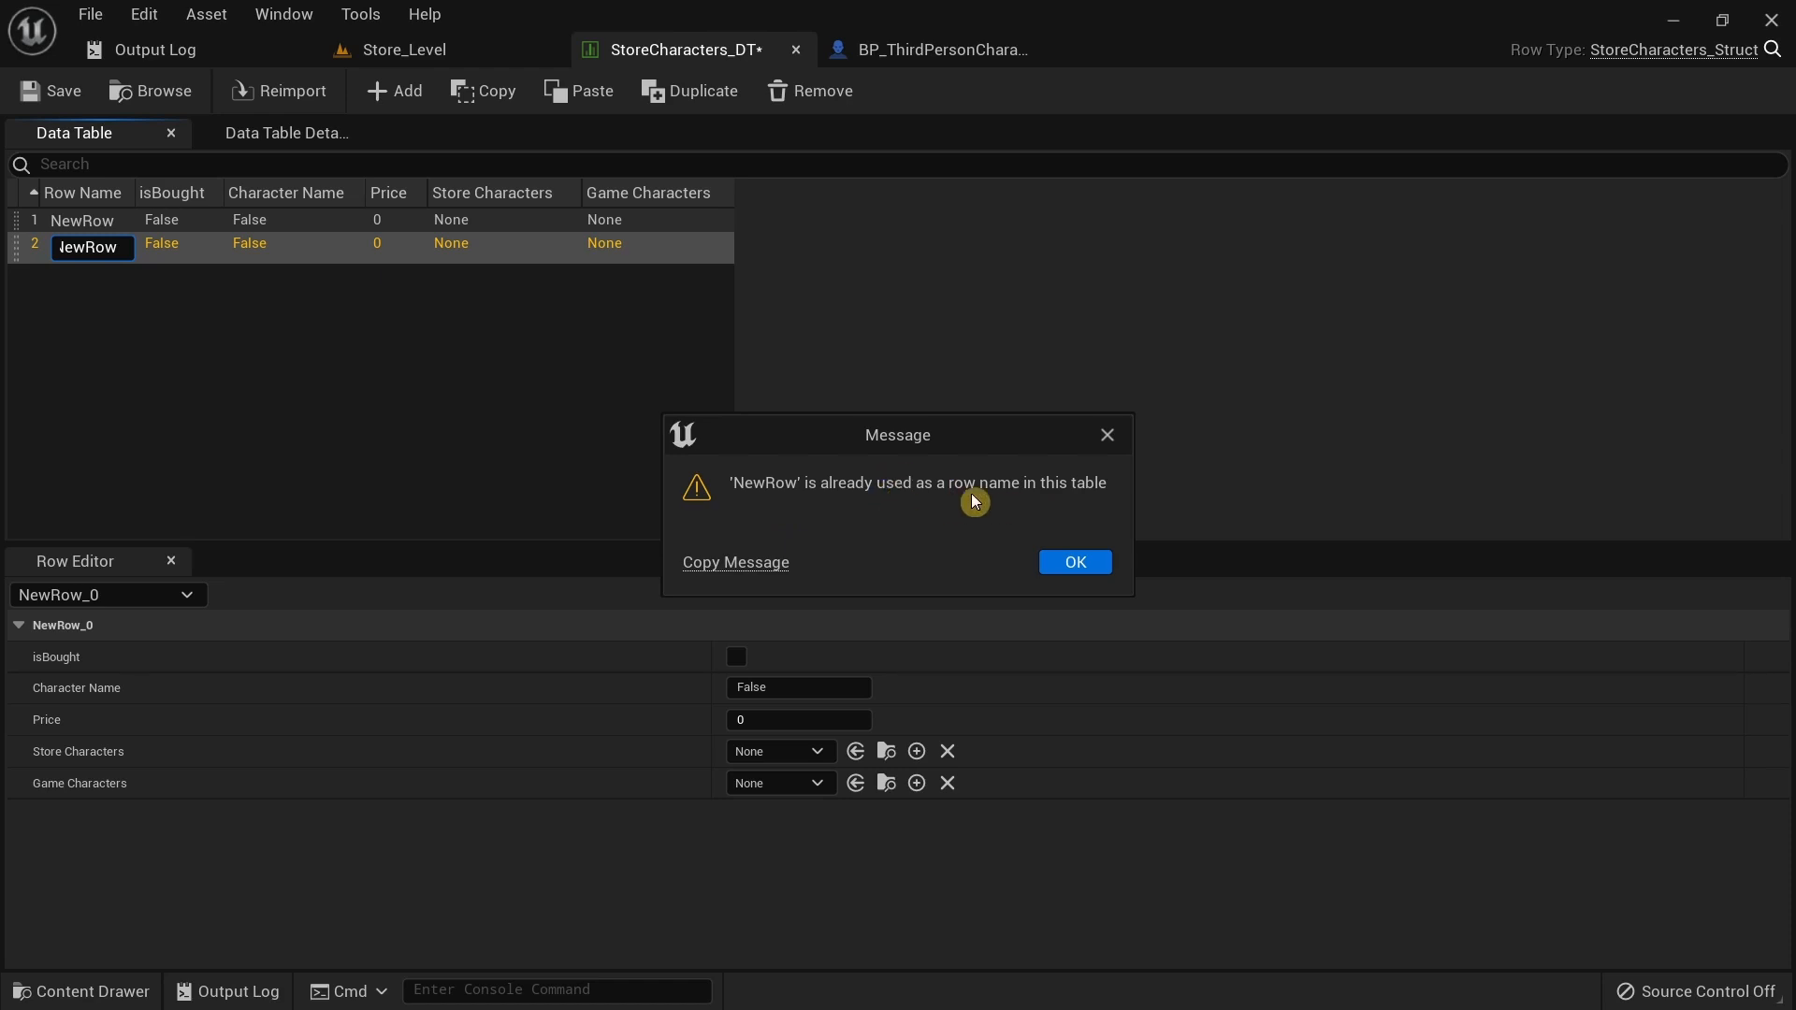
click(1086, 562)
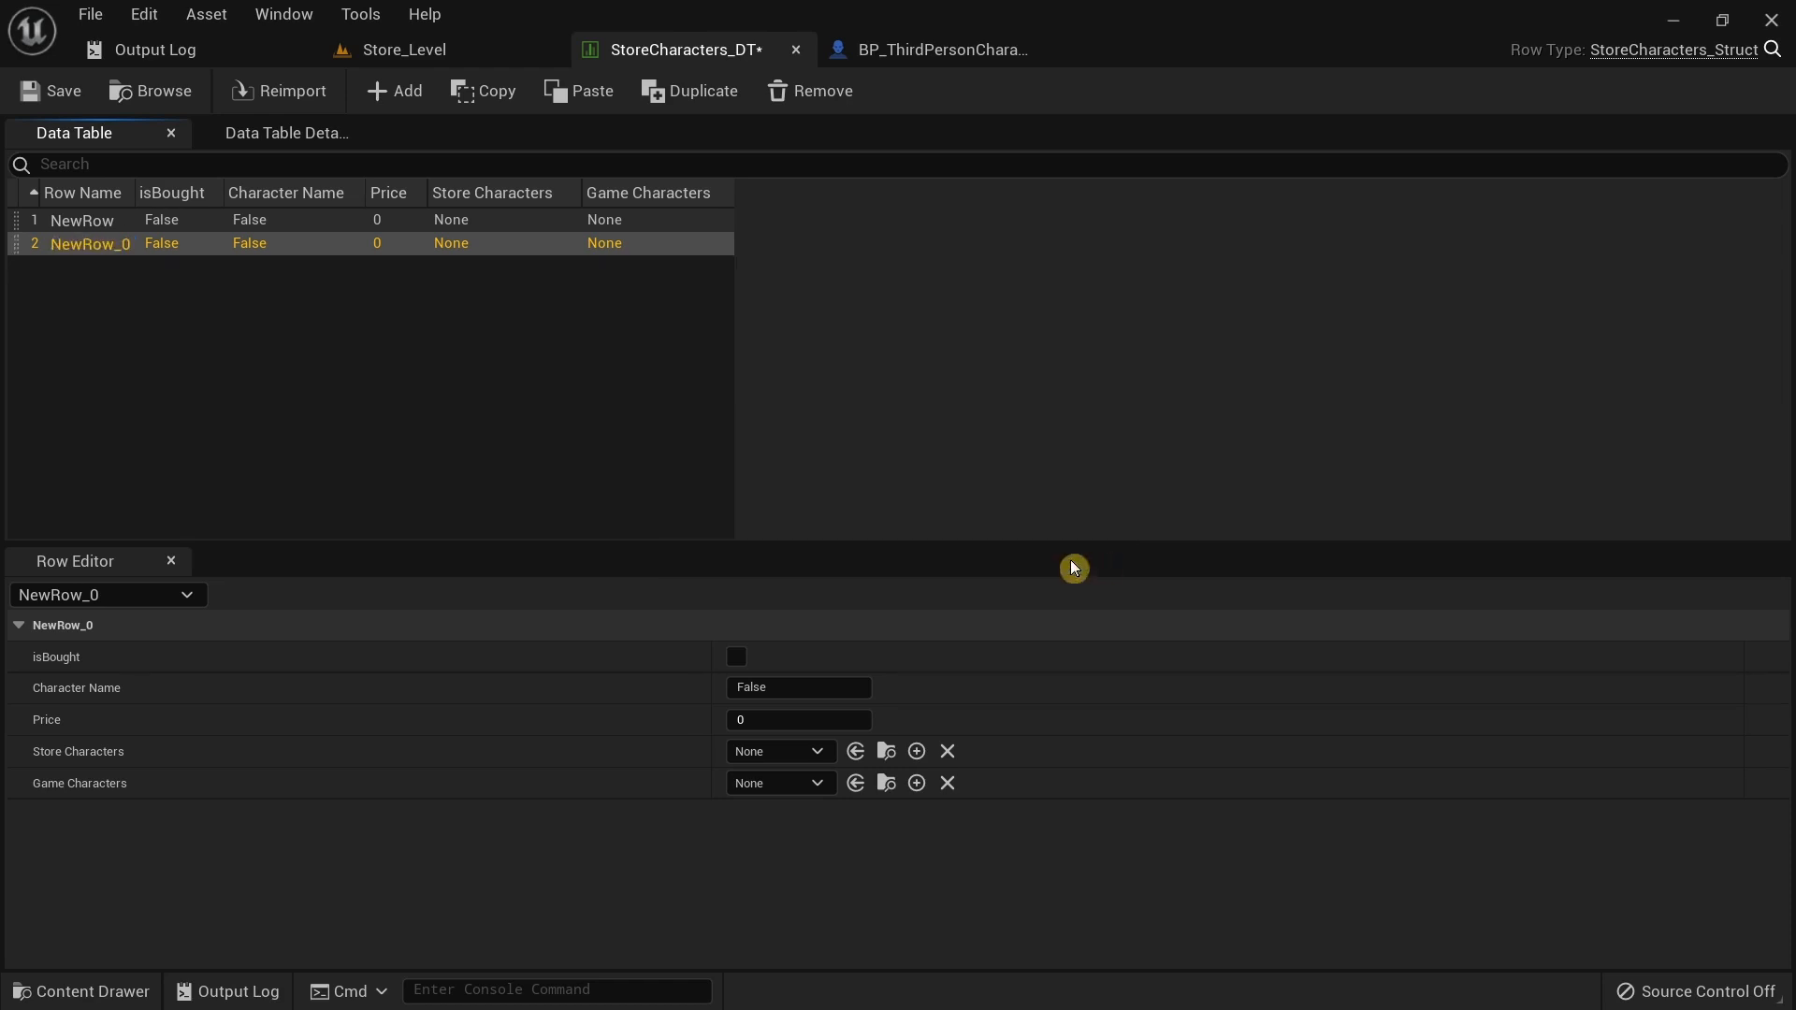
Rename the first row of the data table as 0.
click(89, 211)
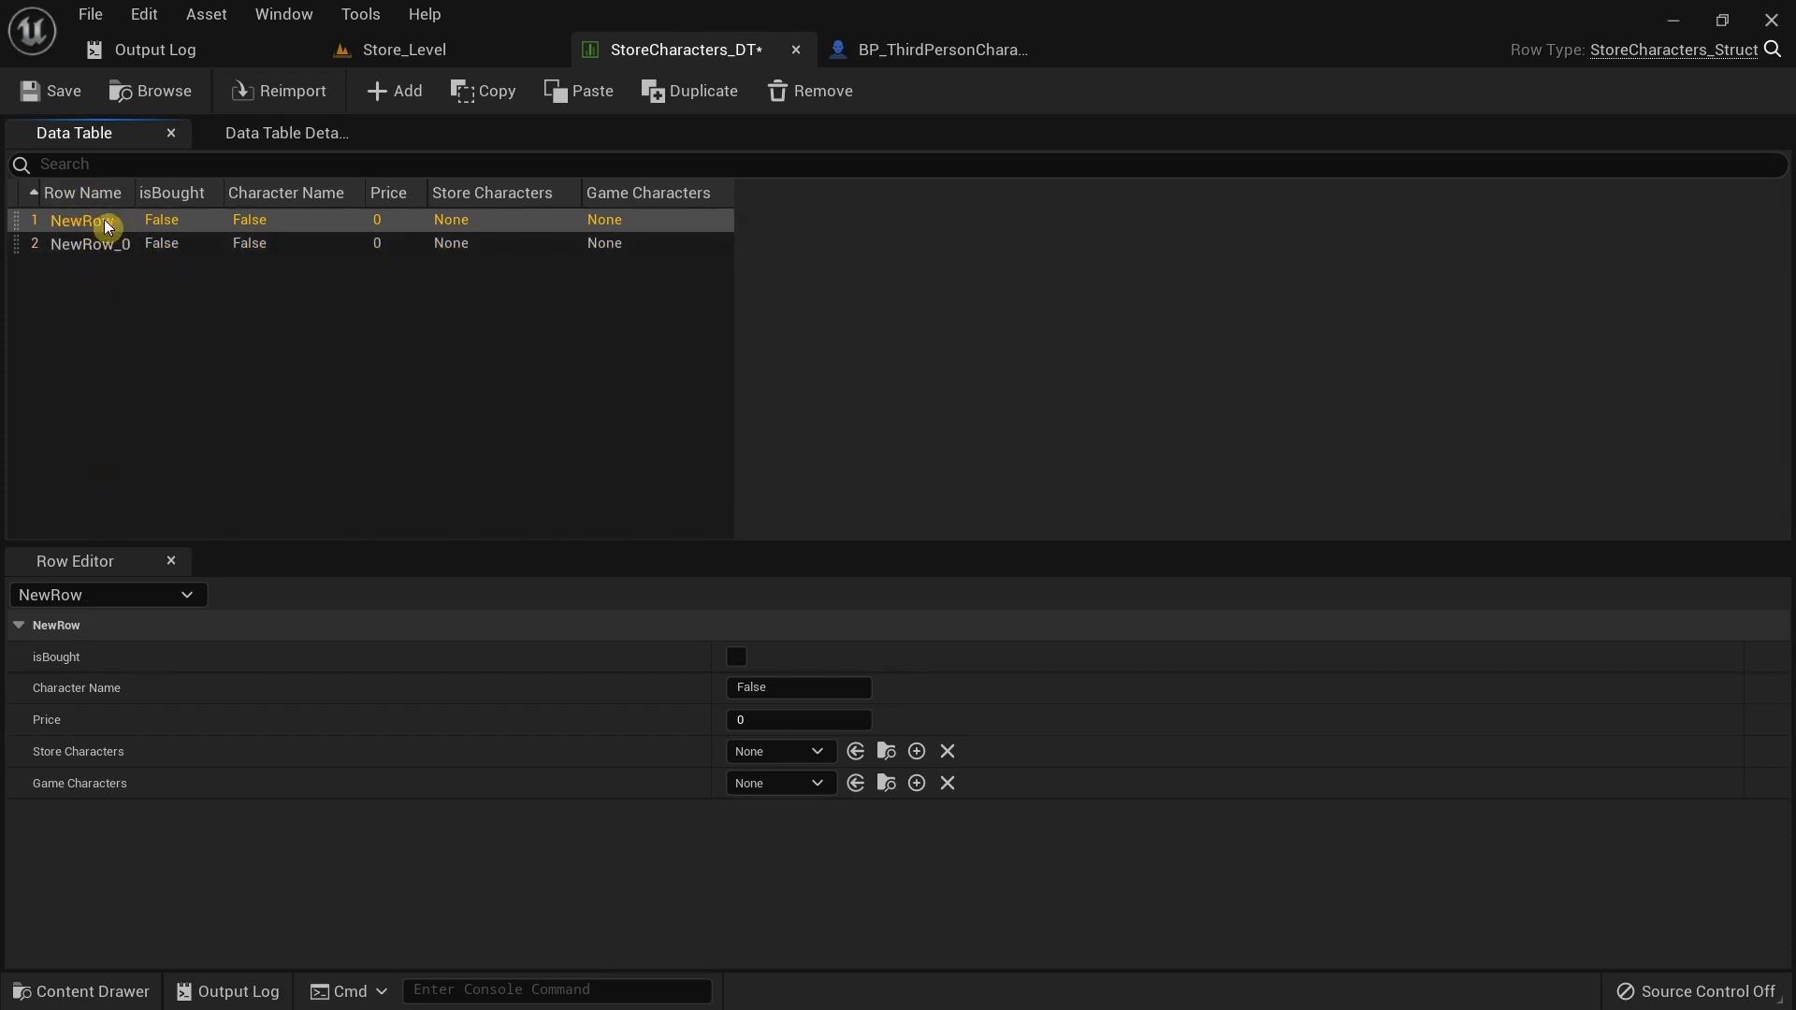
click(84, 273)
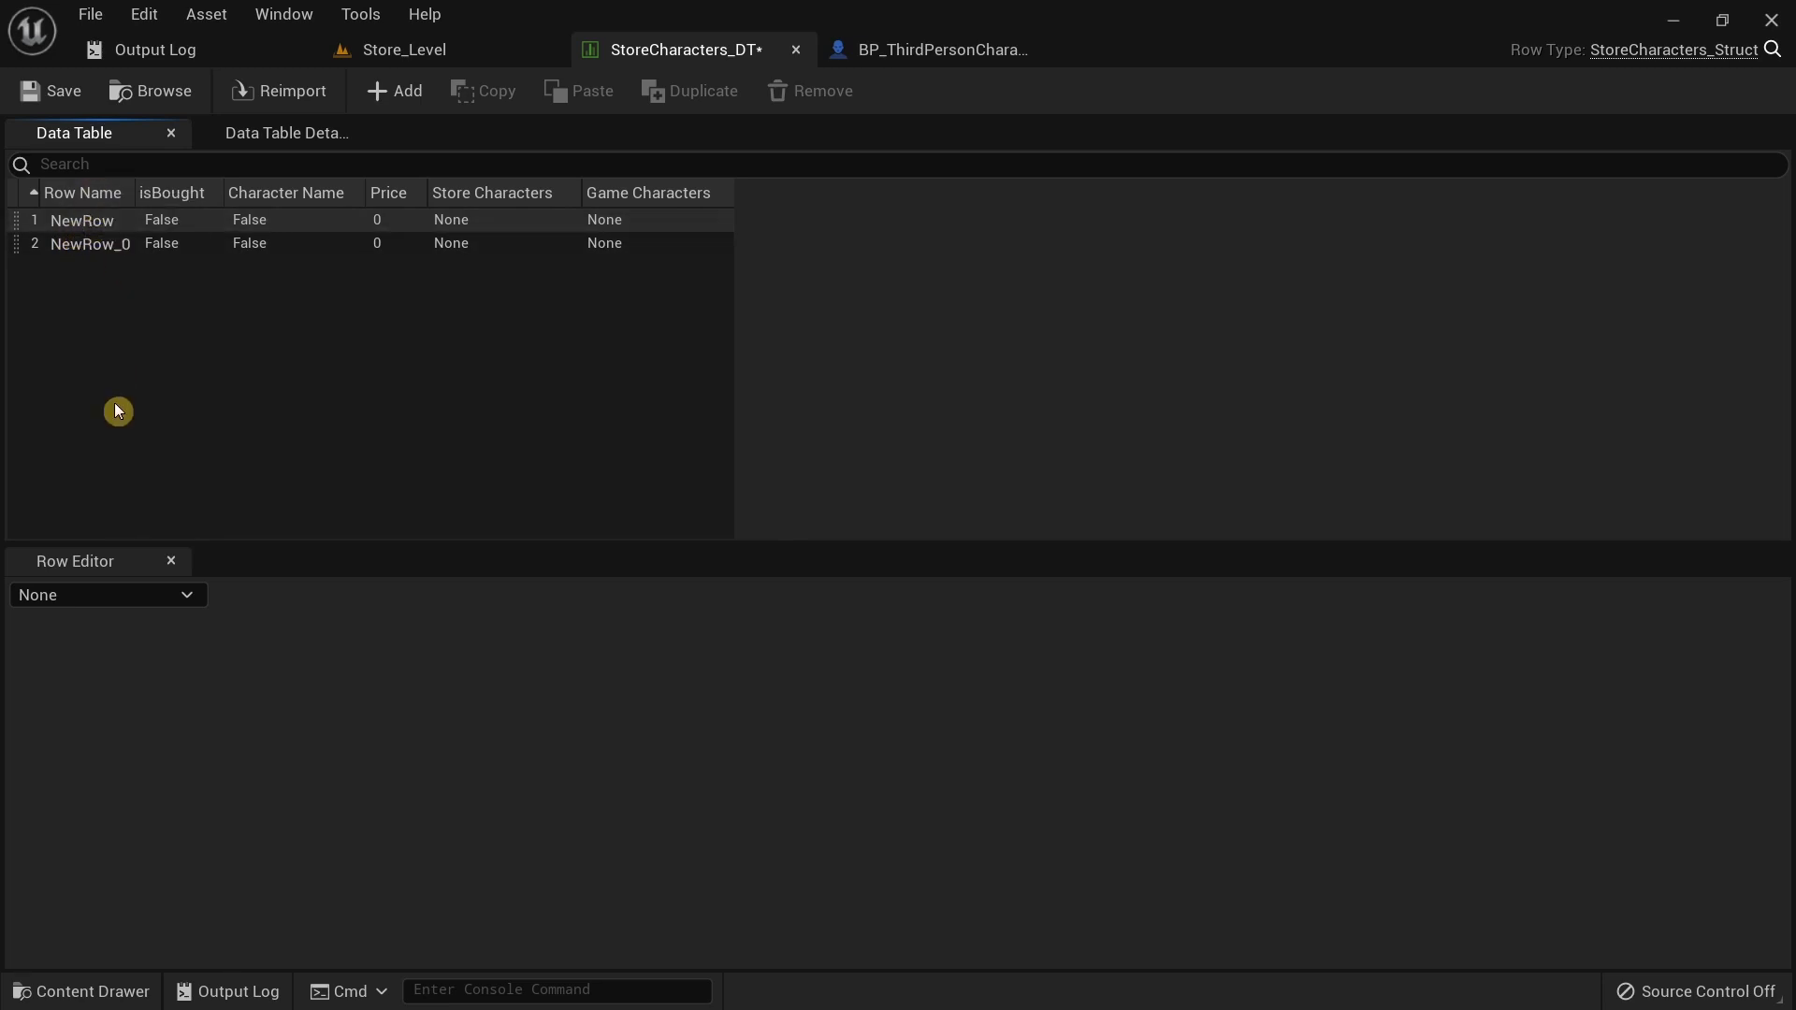
double_click(101, 225)
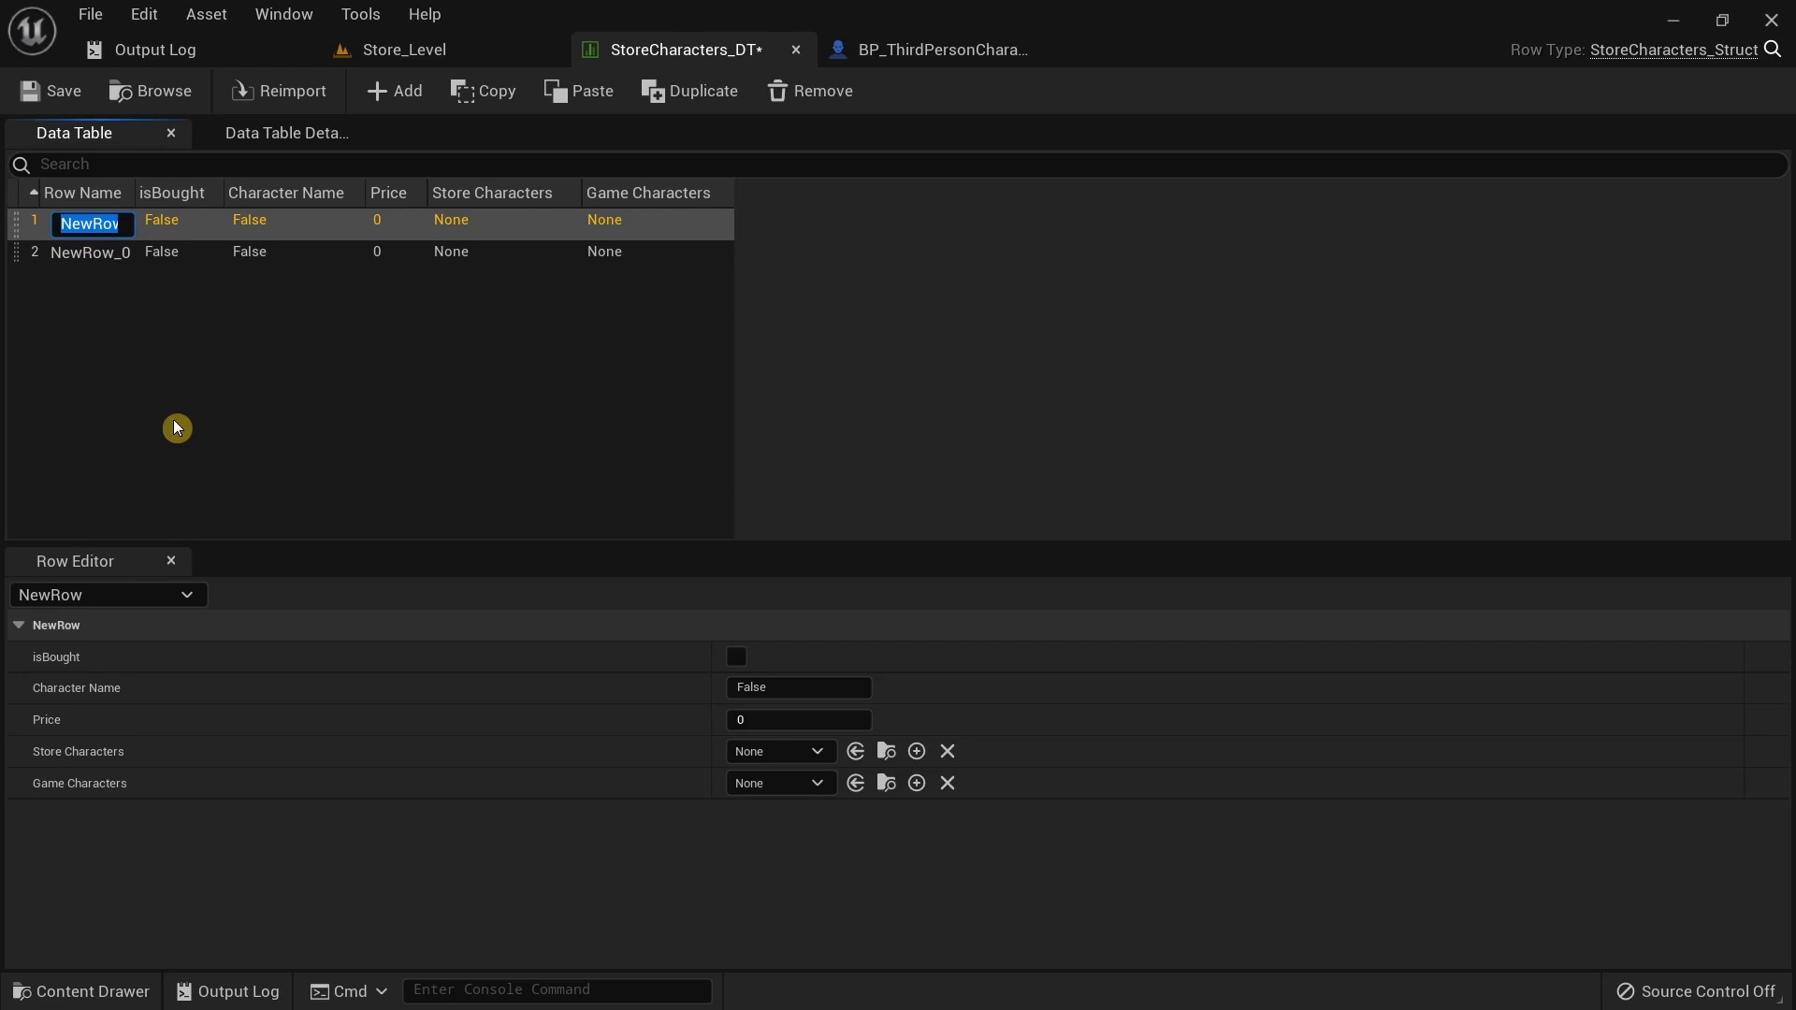
text(0)
key(Return)
click(157, 444)
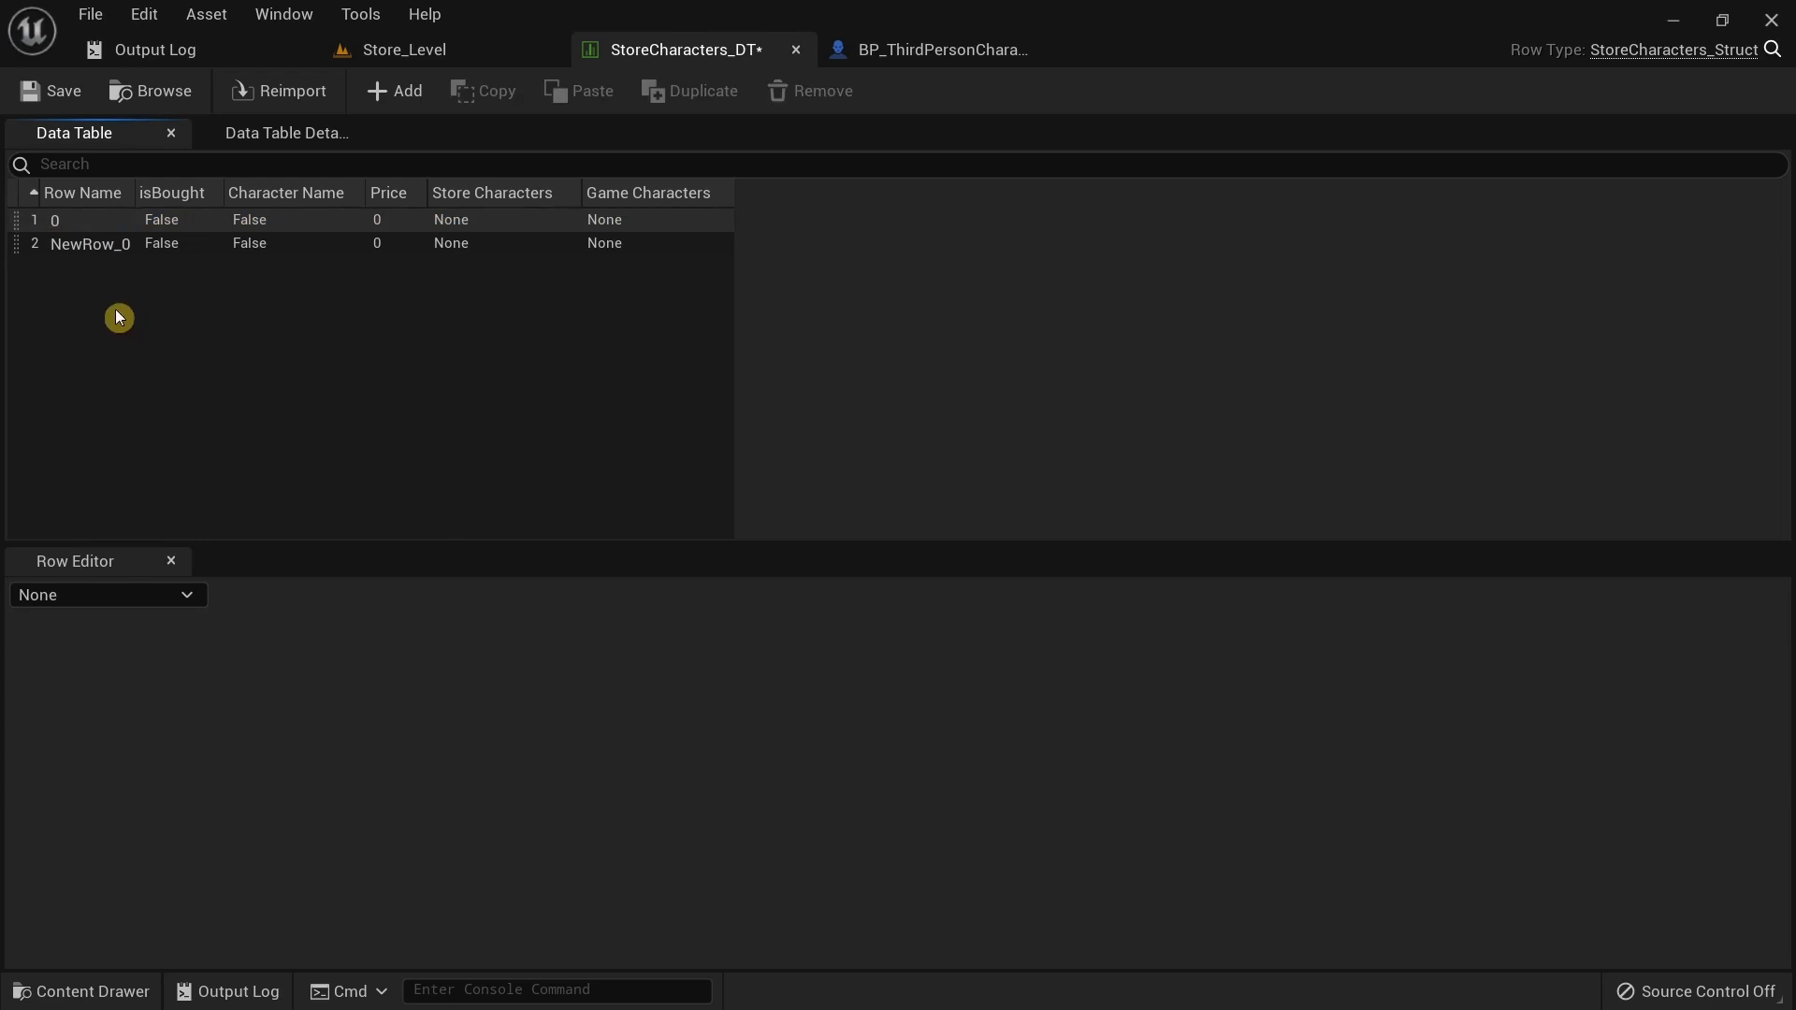
Enable isBought for row 0 and set its Character Name to Male Runner.
click(105, 221)
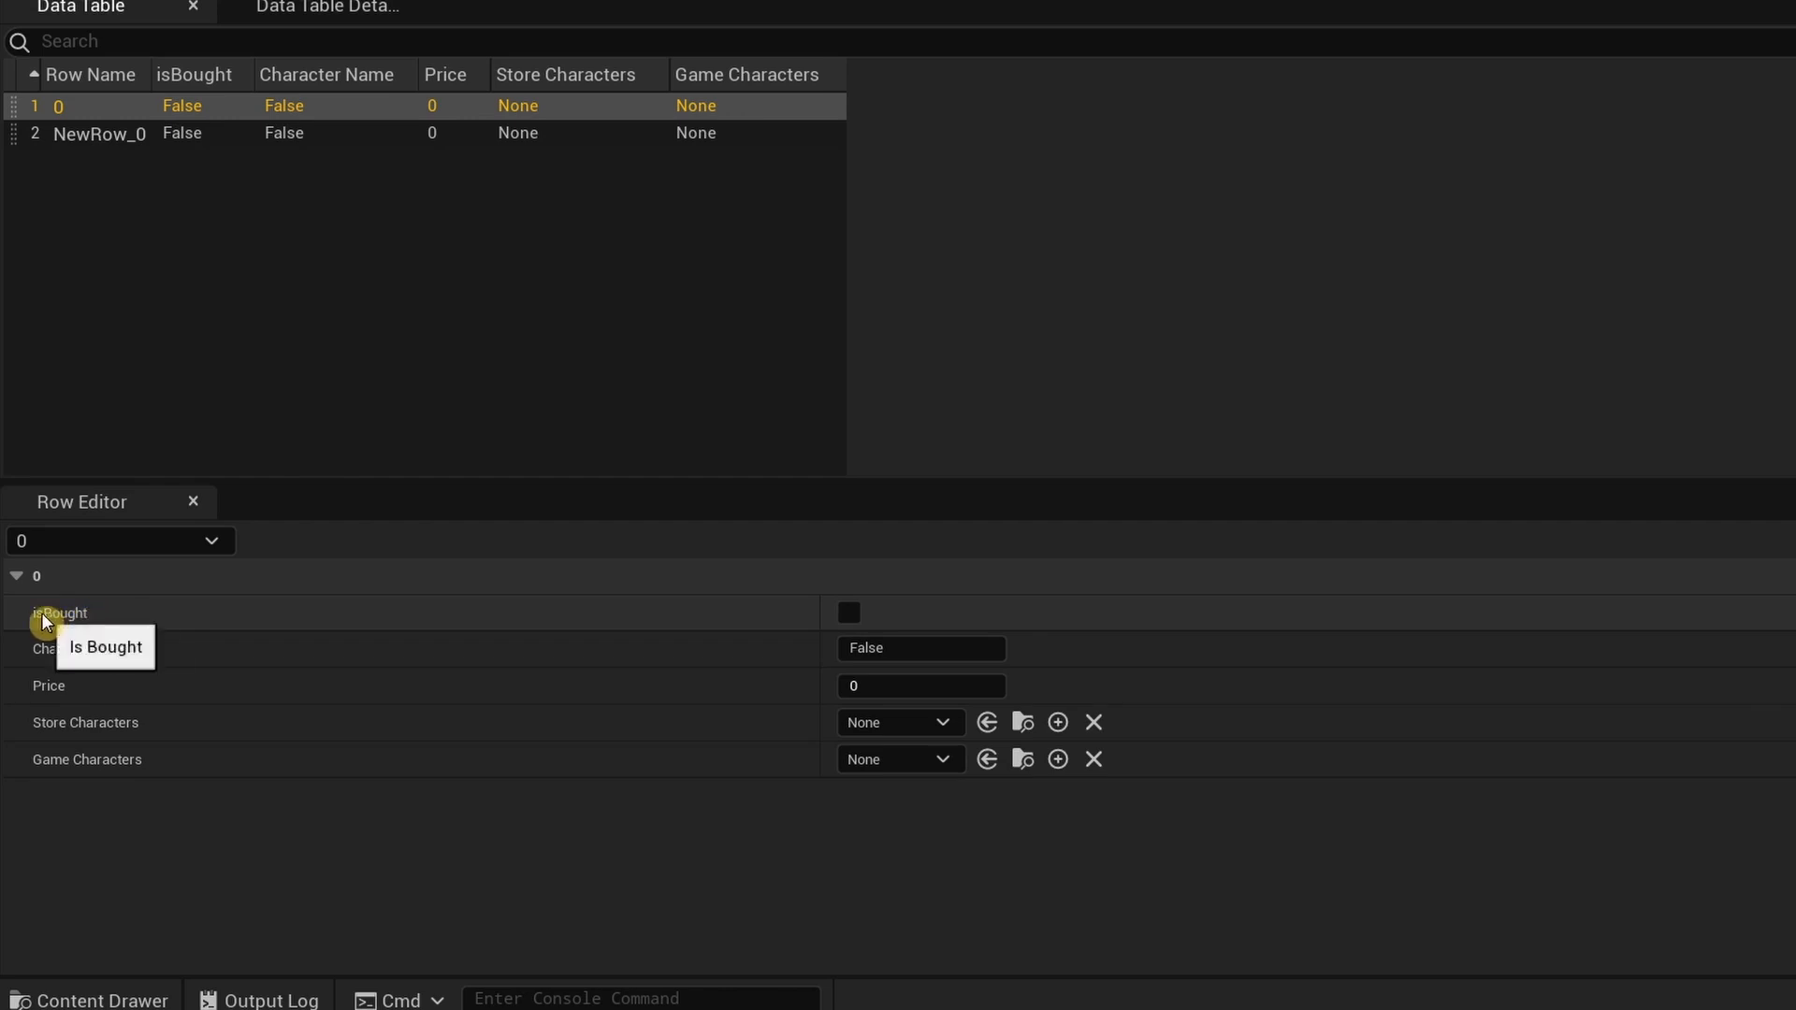
click(848, 613)
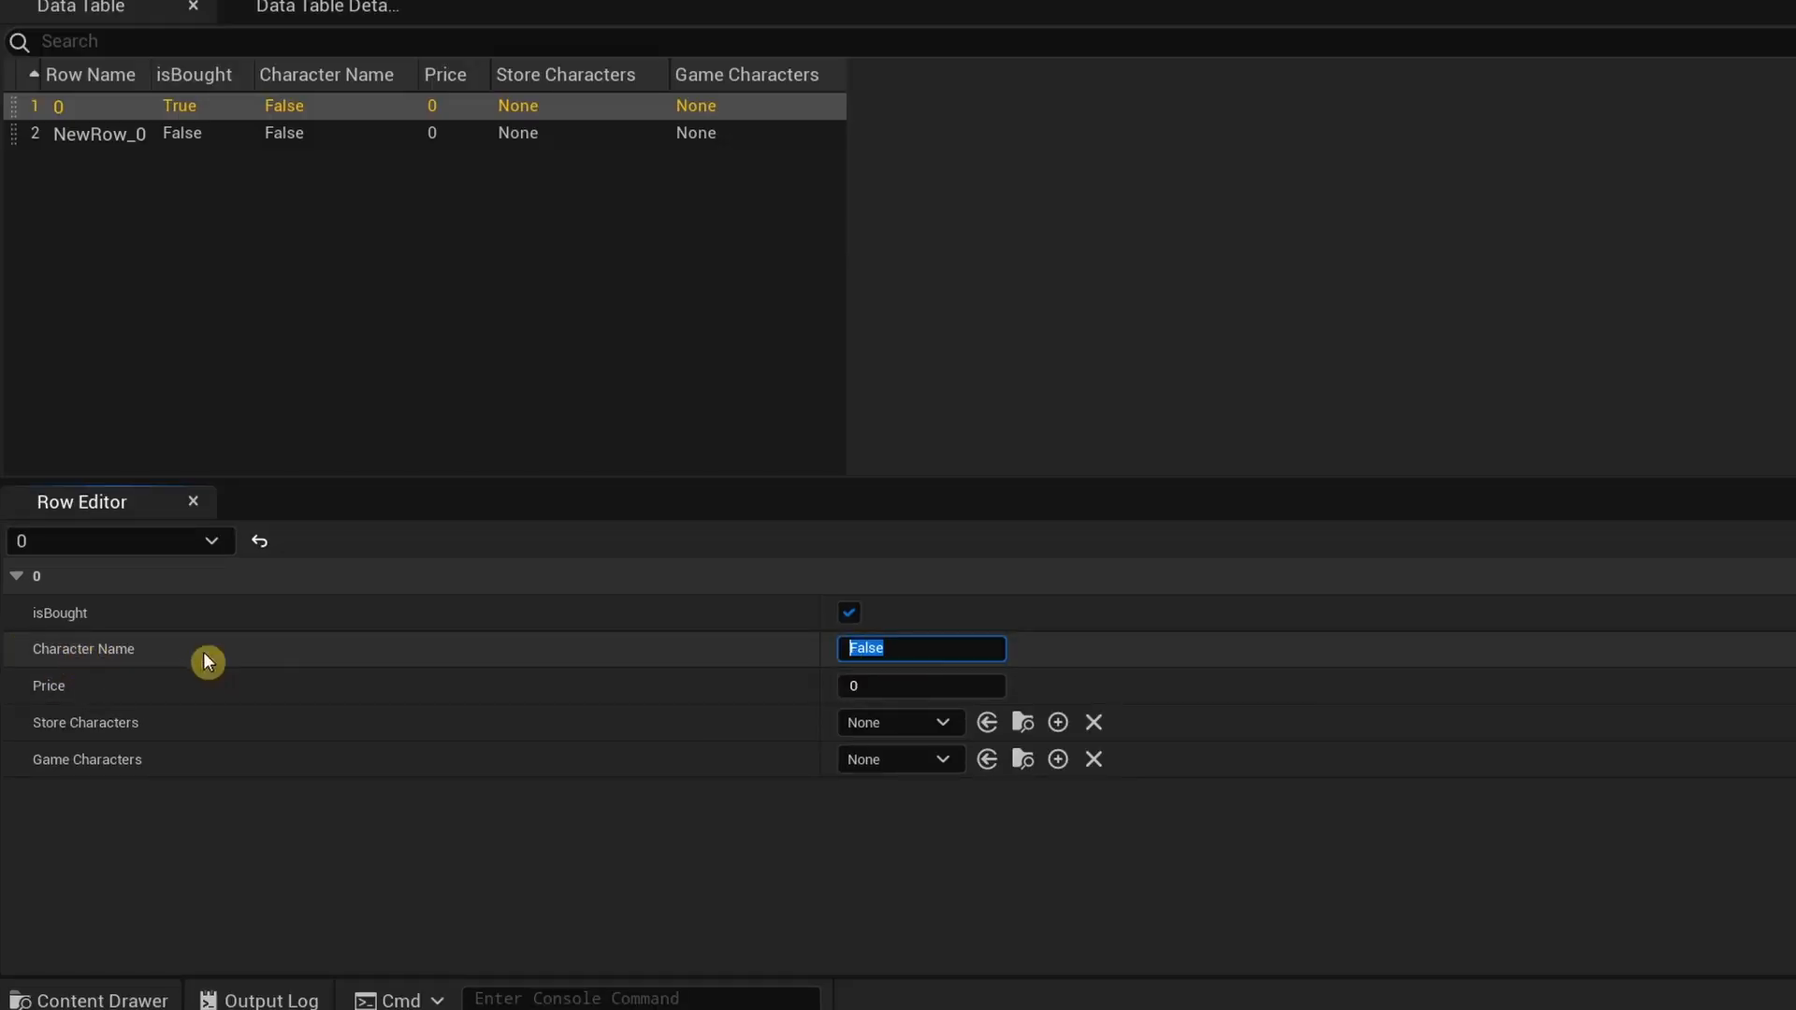
key(BackSpace)
text(Male Runner)
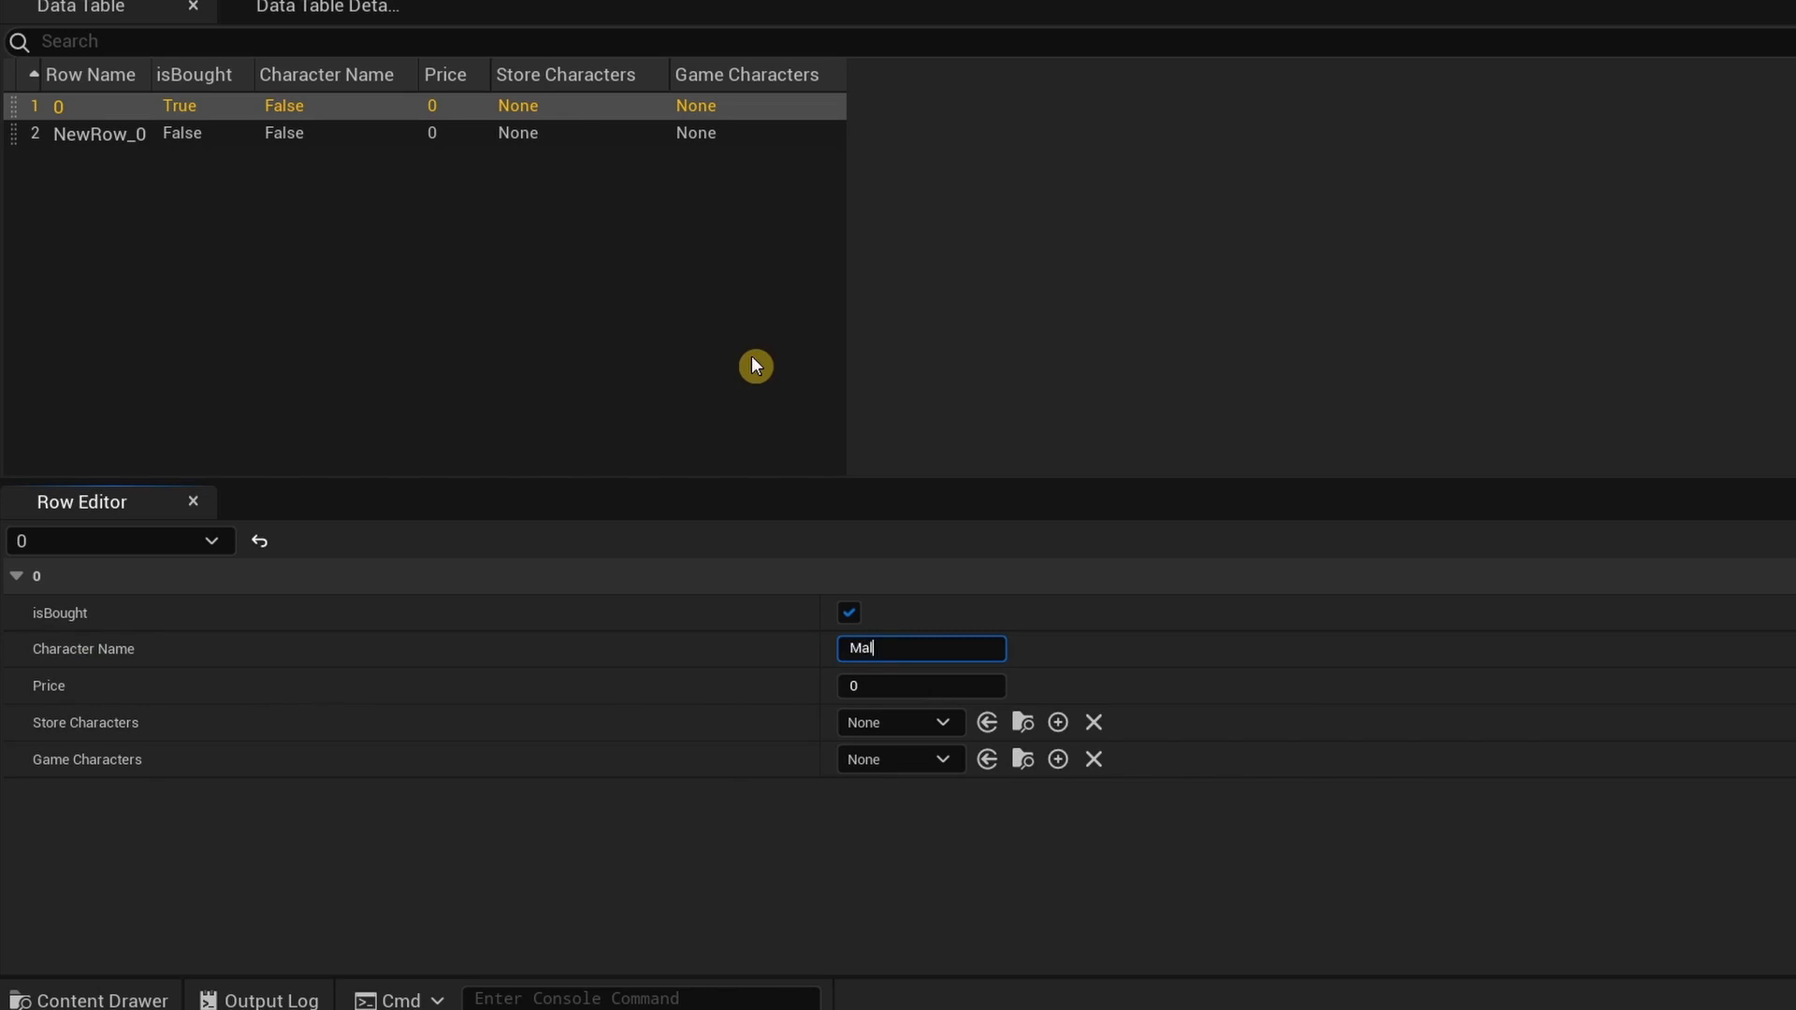
key(Return)
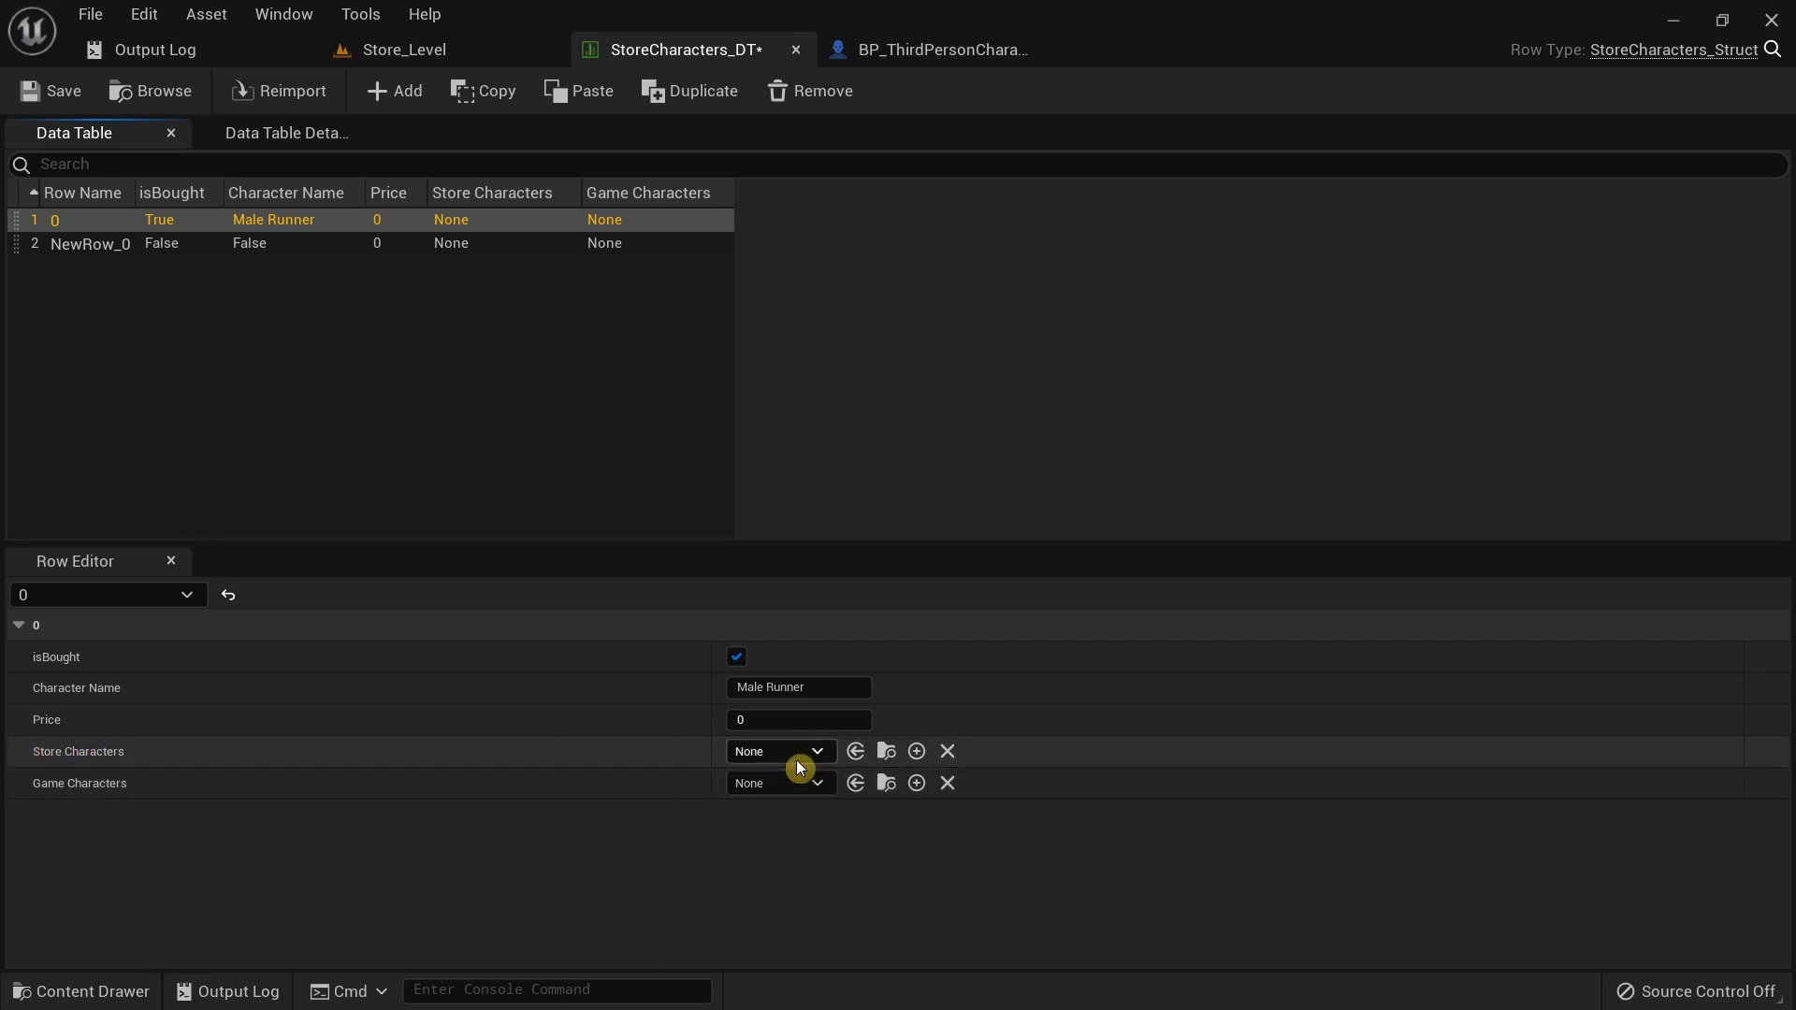
Check the runner blueprints in the Store_Characters folder and set row 0's Store Characters to Male_Runner.
click(94, 984)
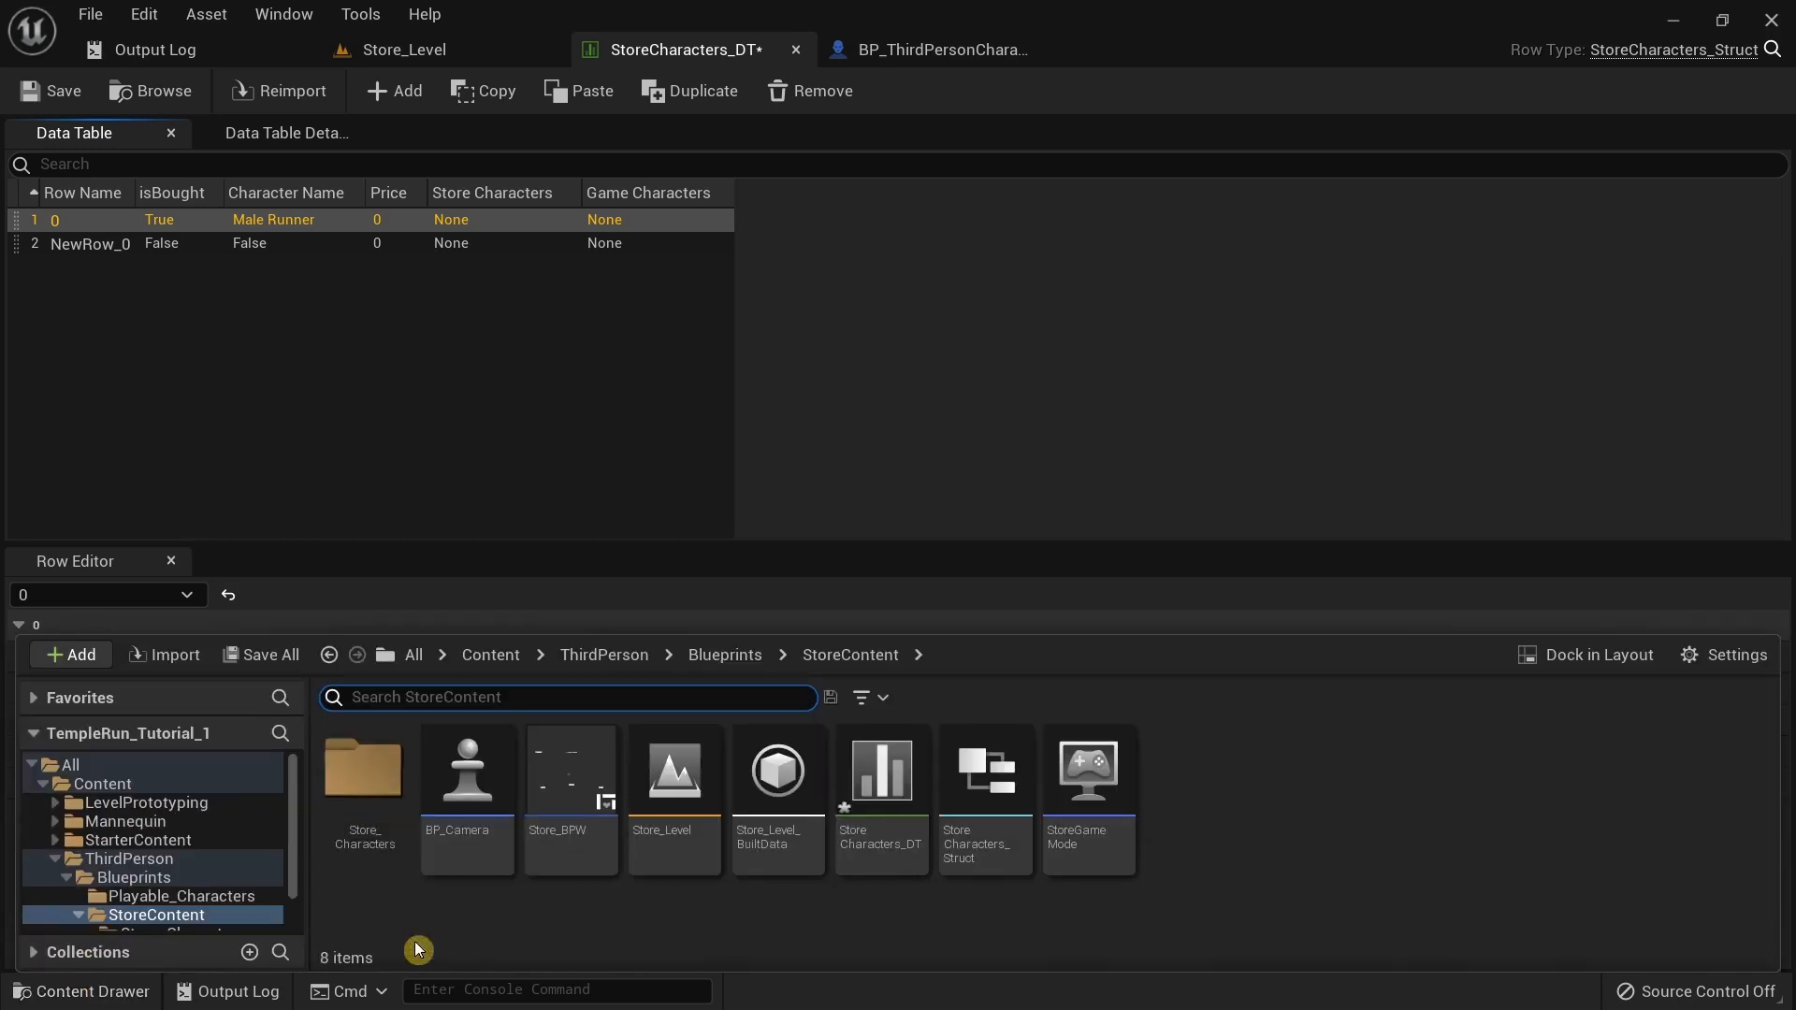
double_click(386, 803)
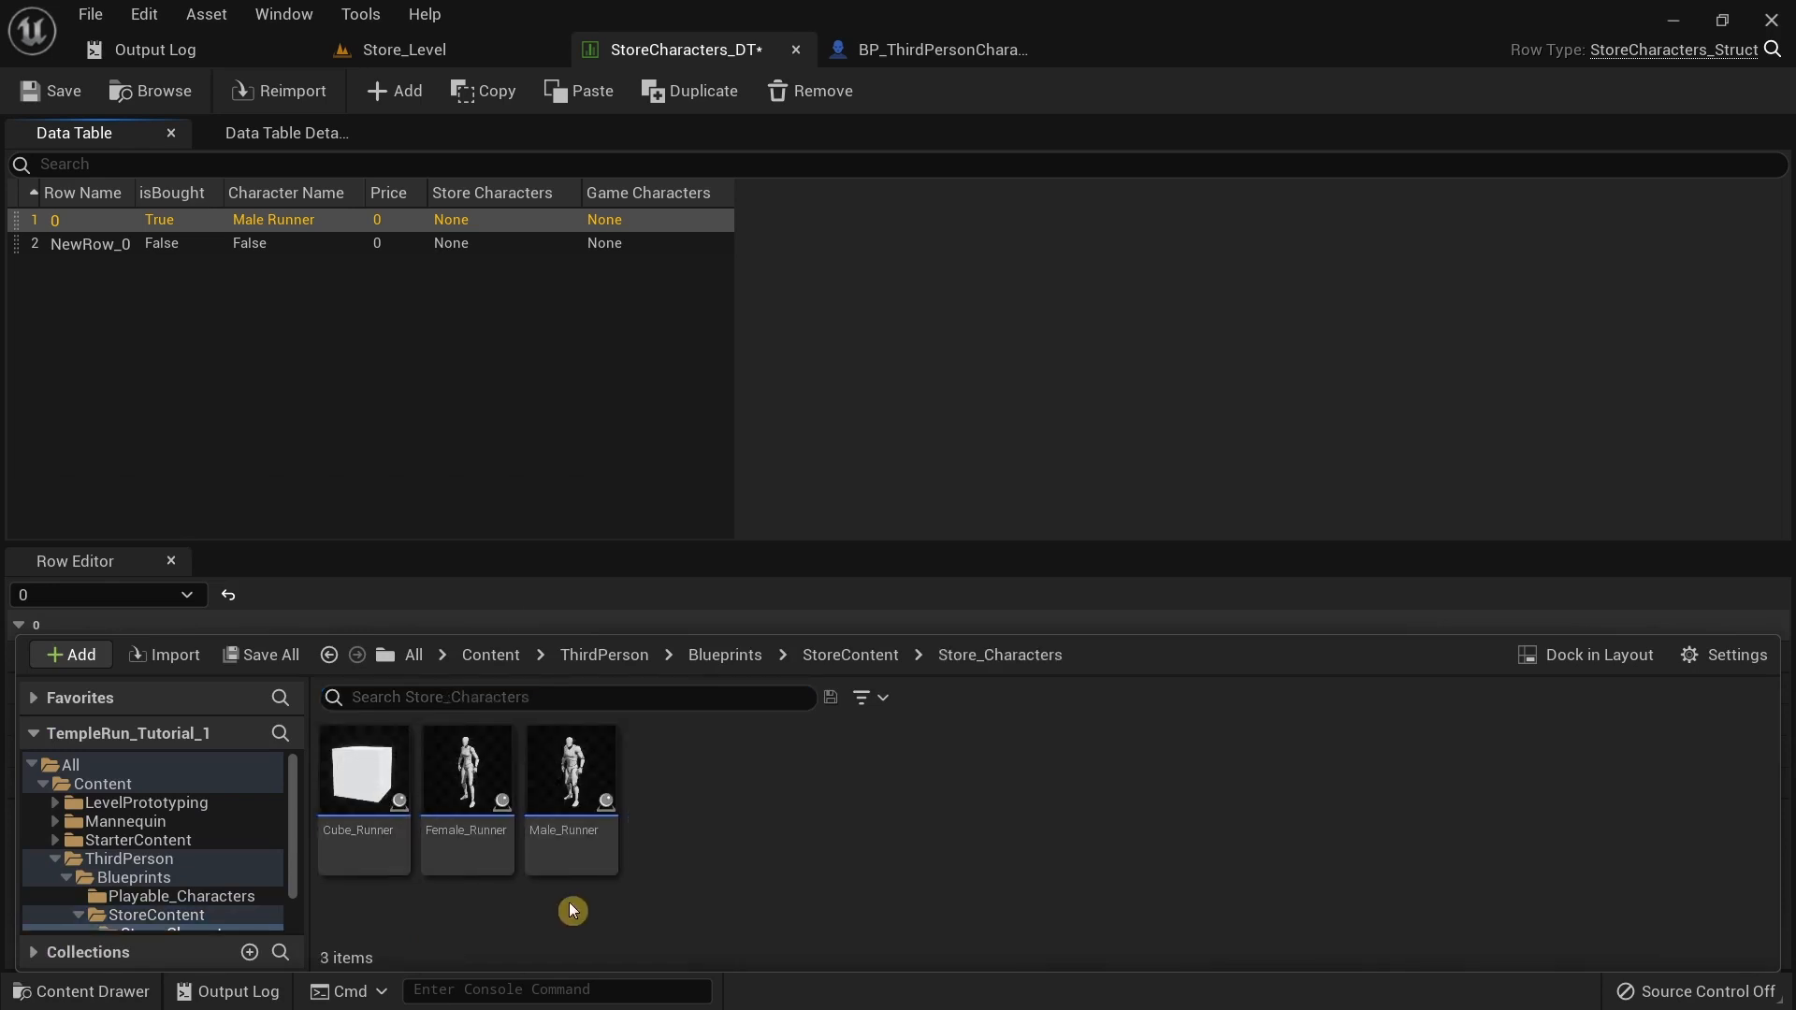
click(726, 449)
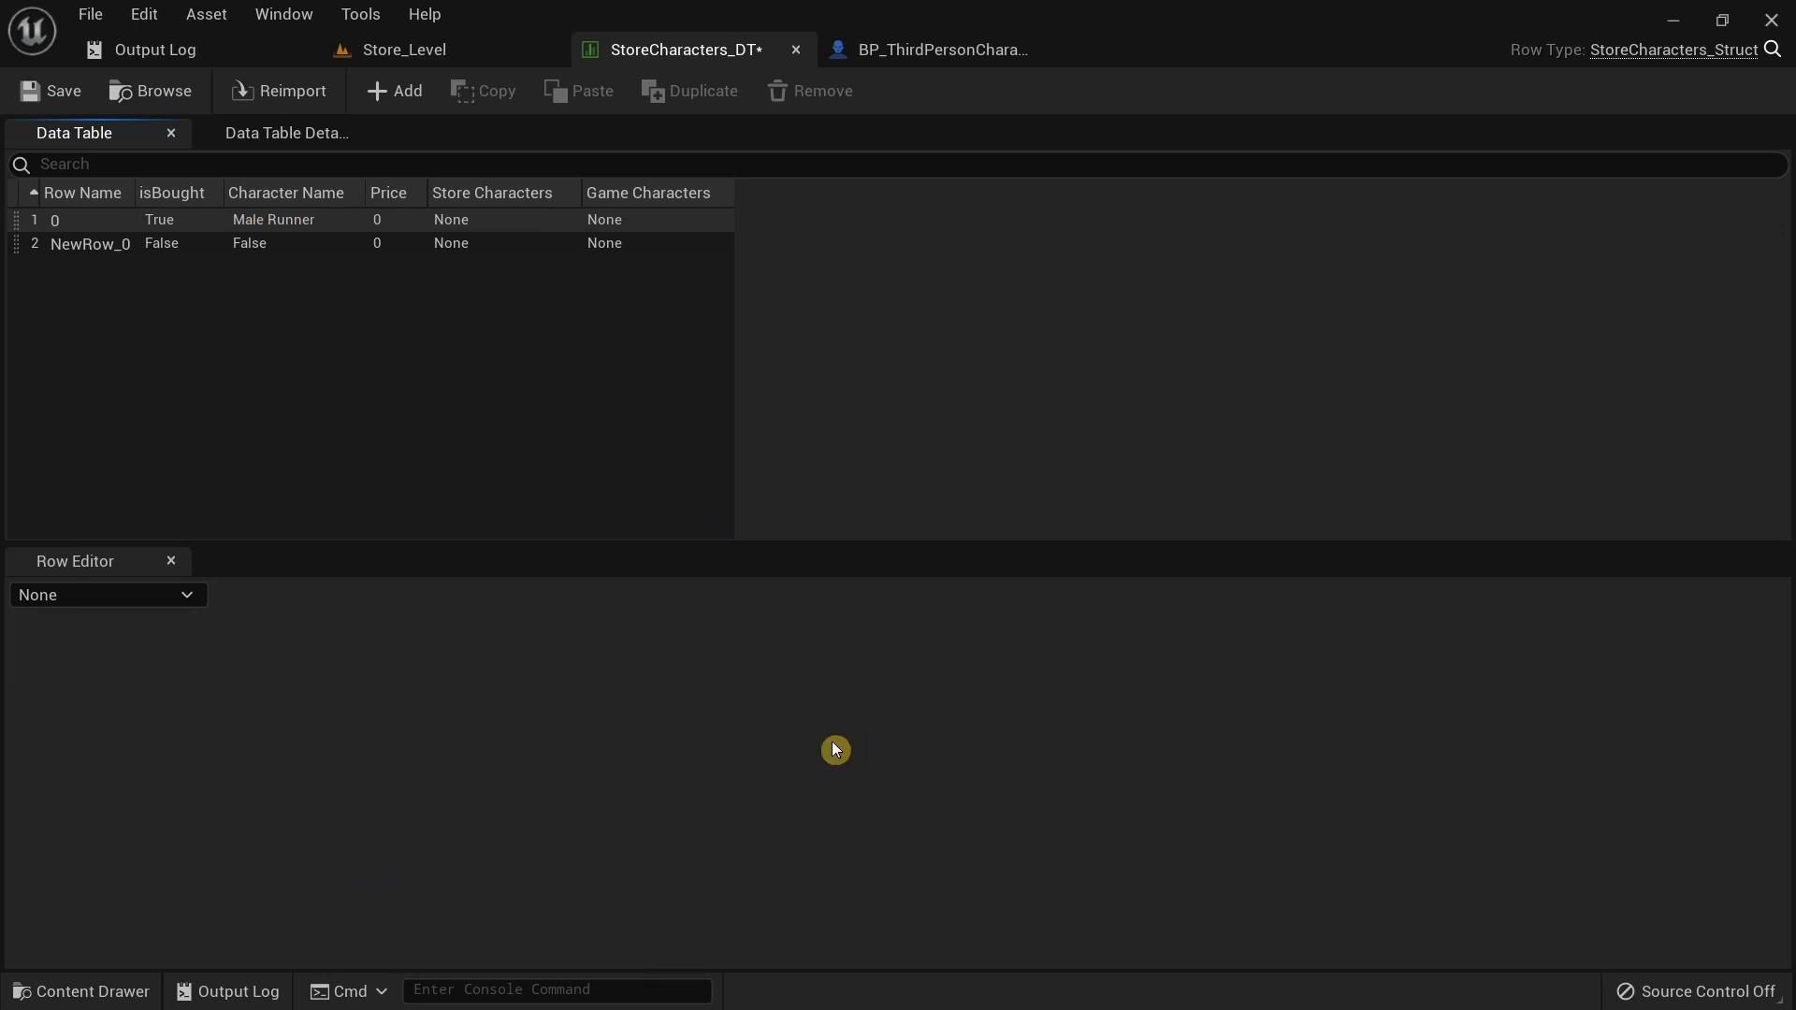
click(538, 220)
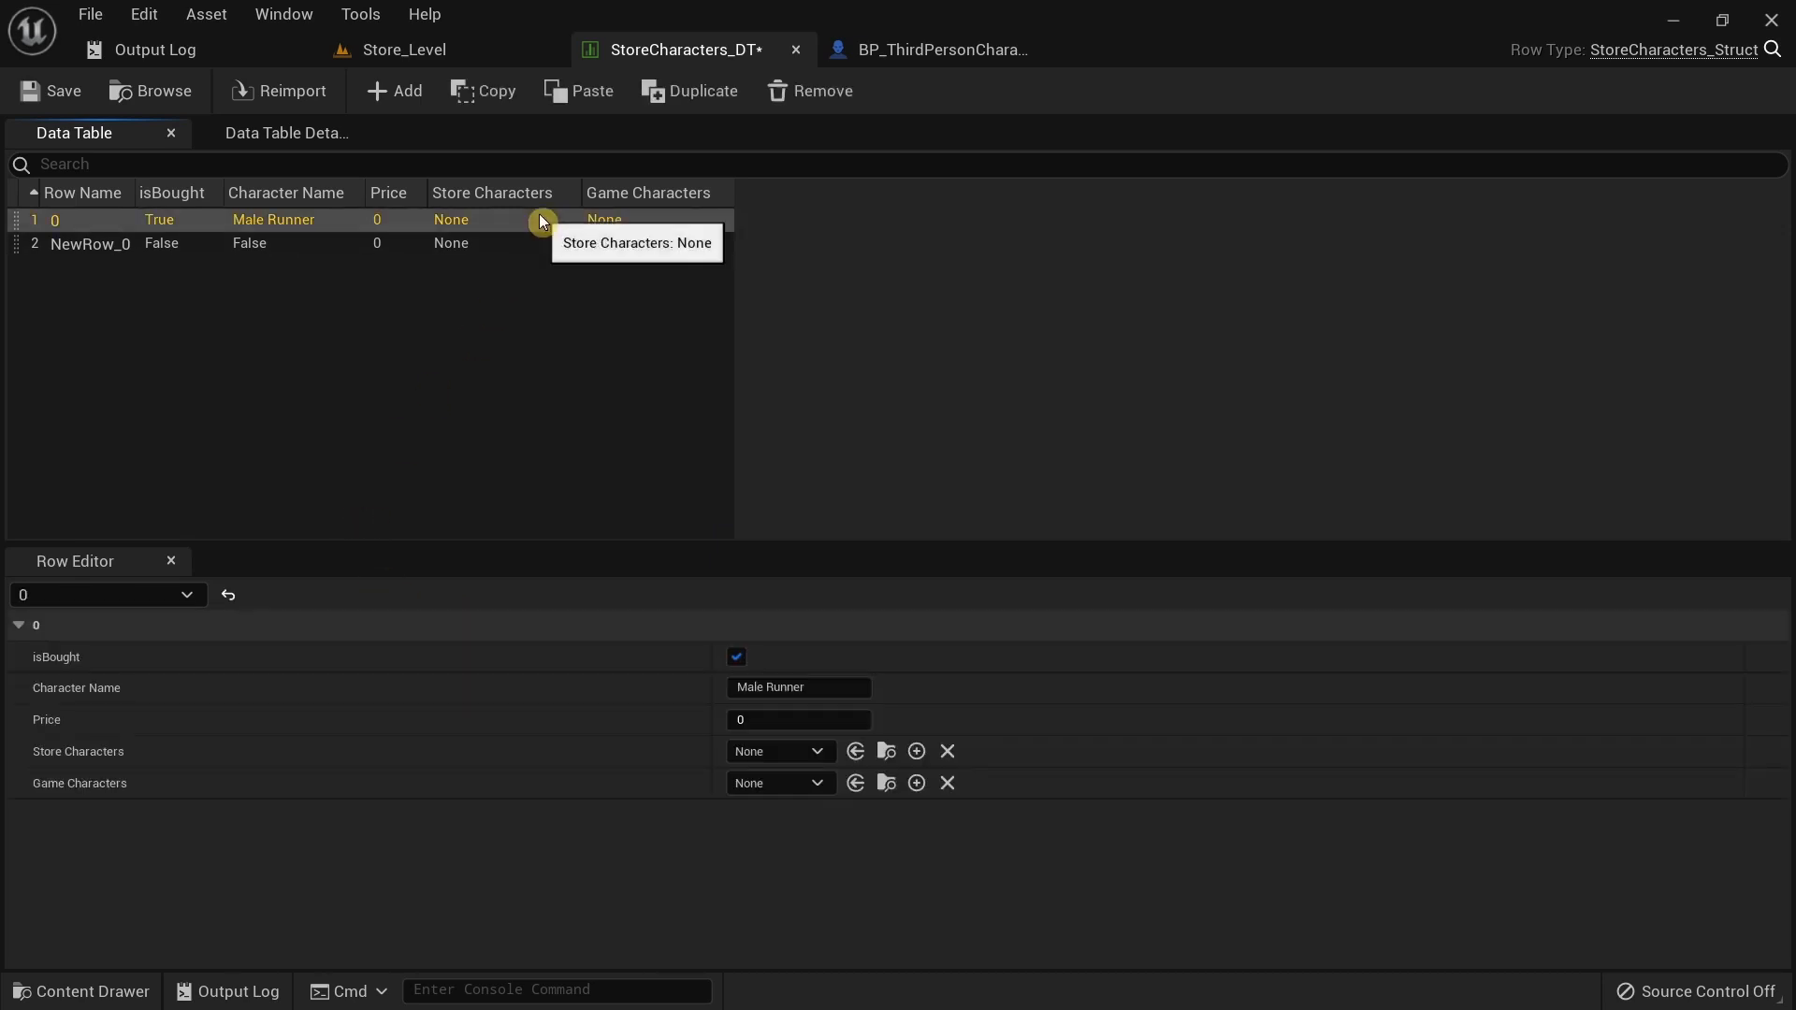
click(800, 758)
text(male runn)
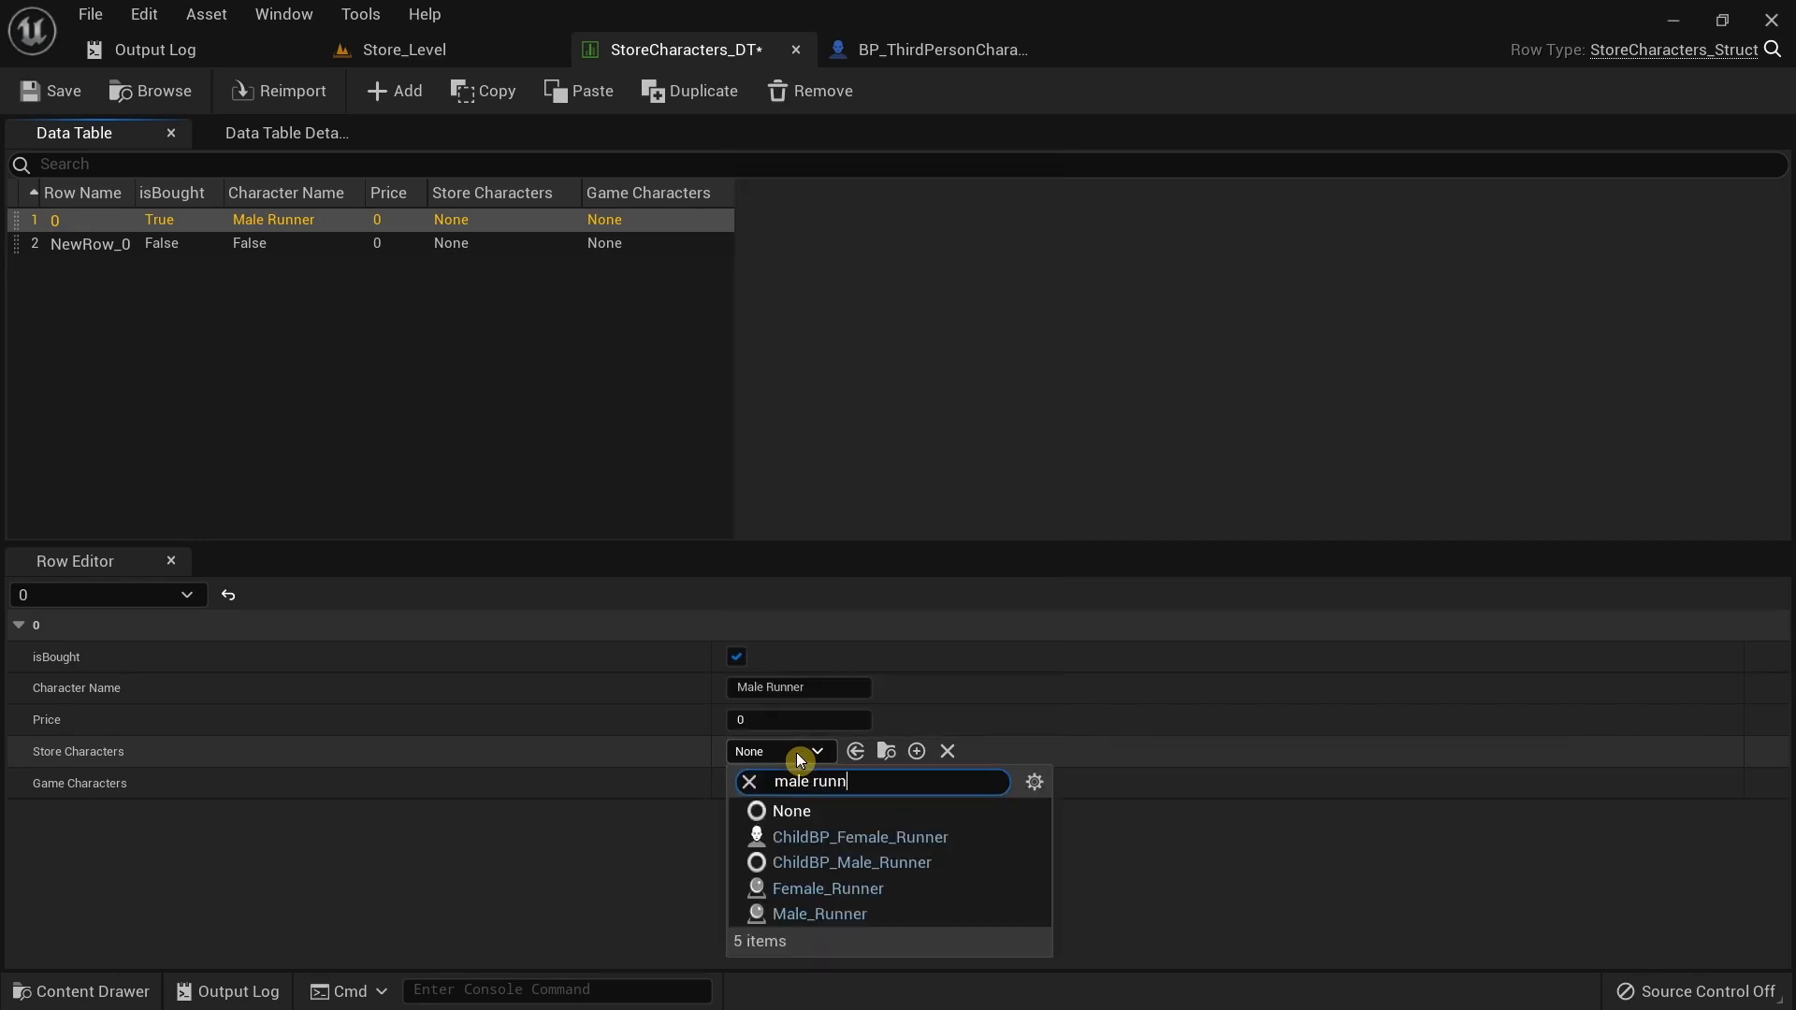
click(850, 921)
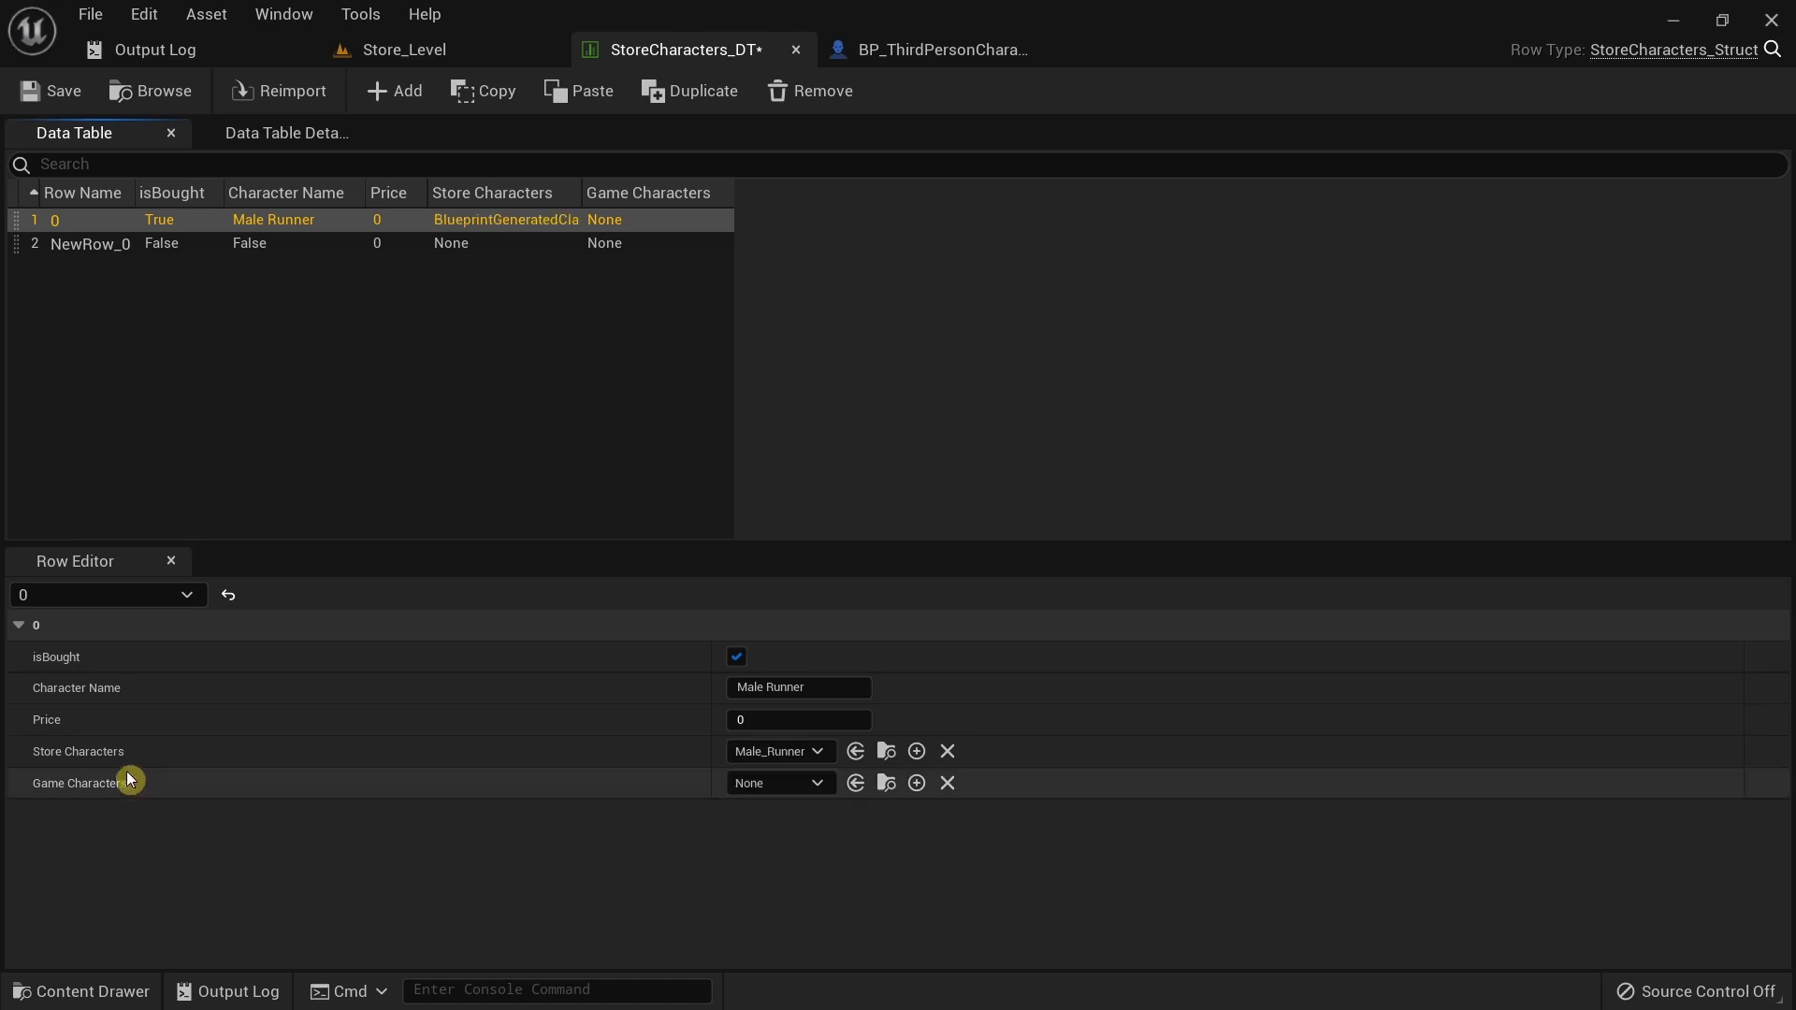
Set row 0's Game Characters to ChildBP_Male_Runner and rename the second row of the data table as 1.
click(807, 795)
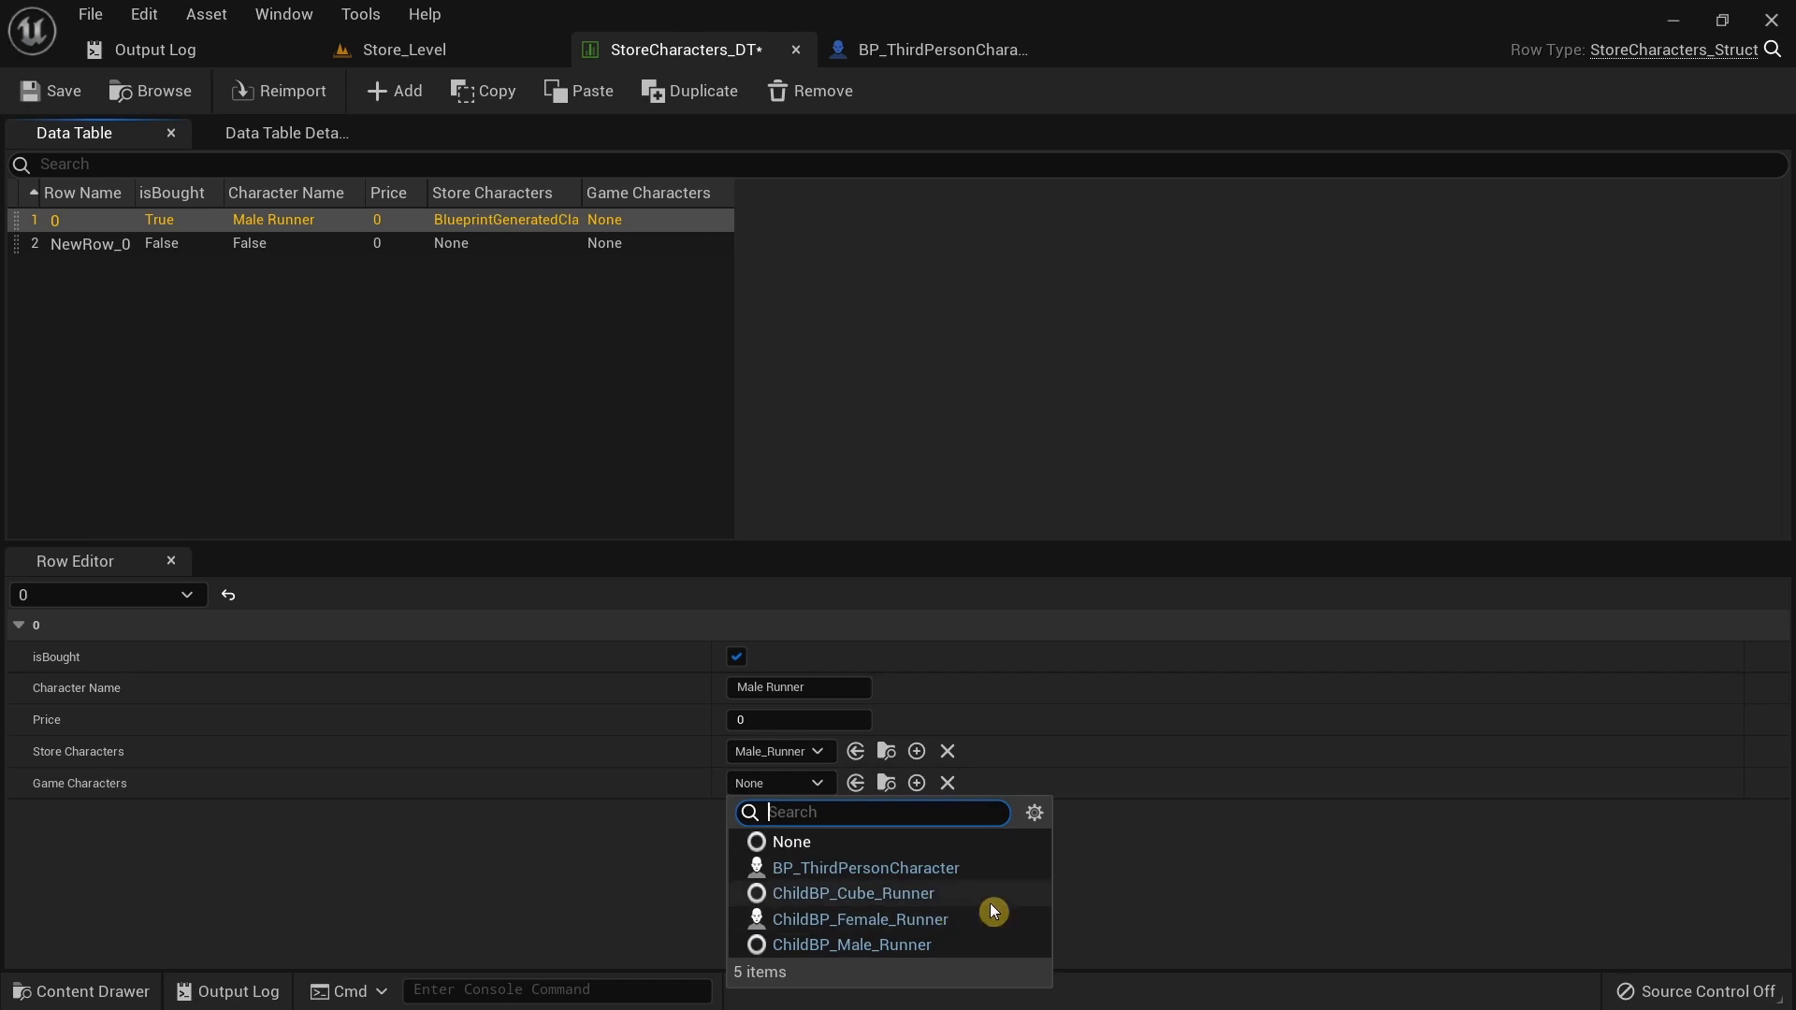
click(900, 947)
click(99, 245)
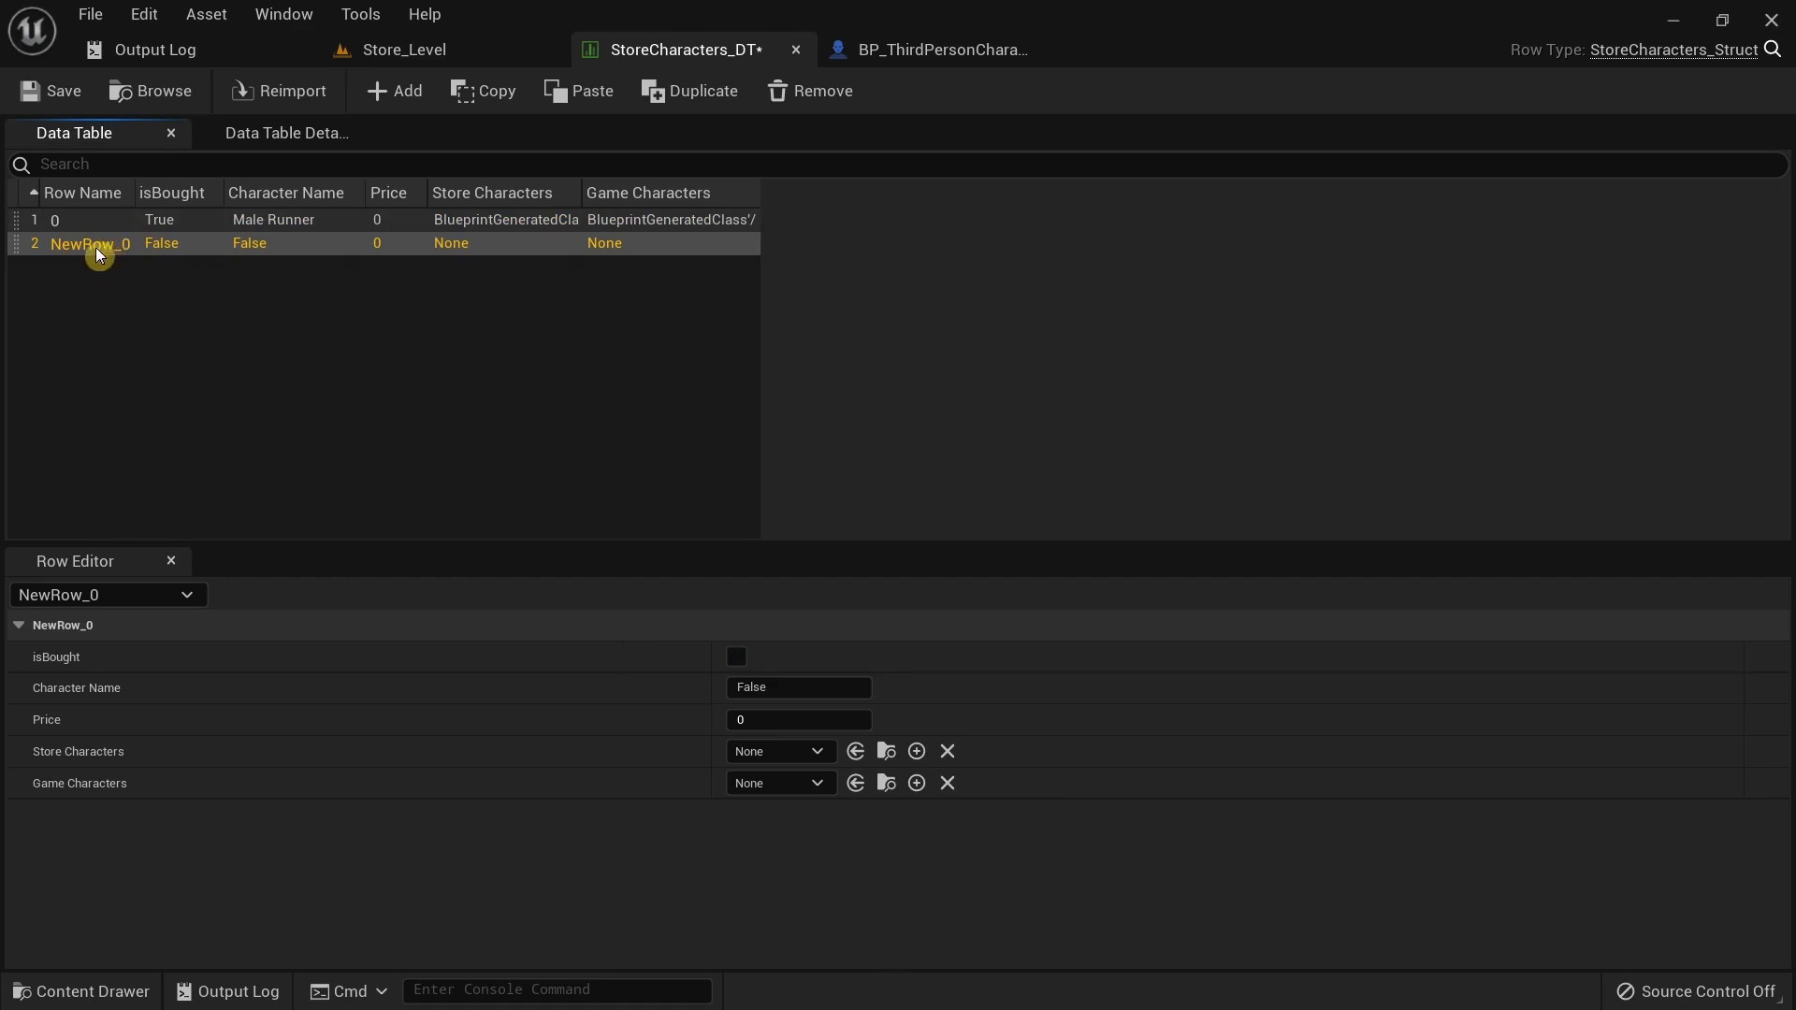
double_click(93, 245)
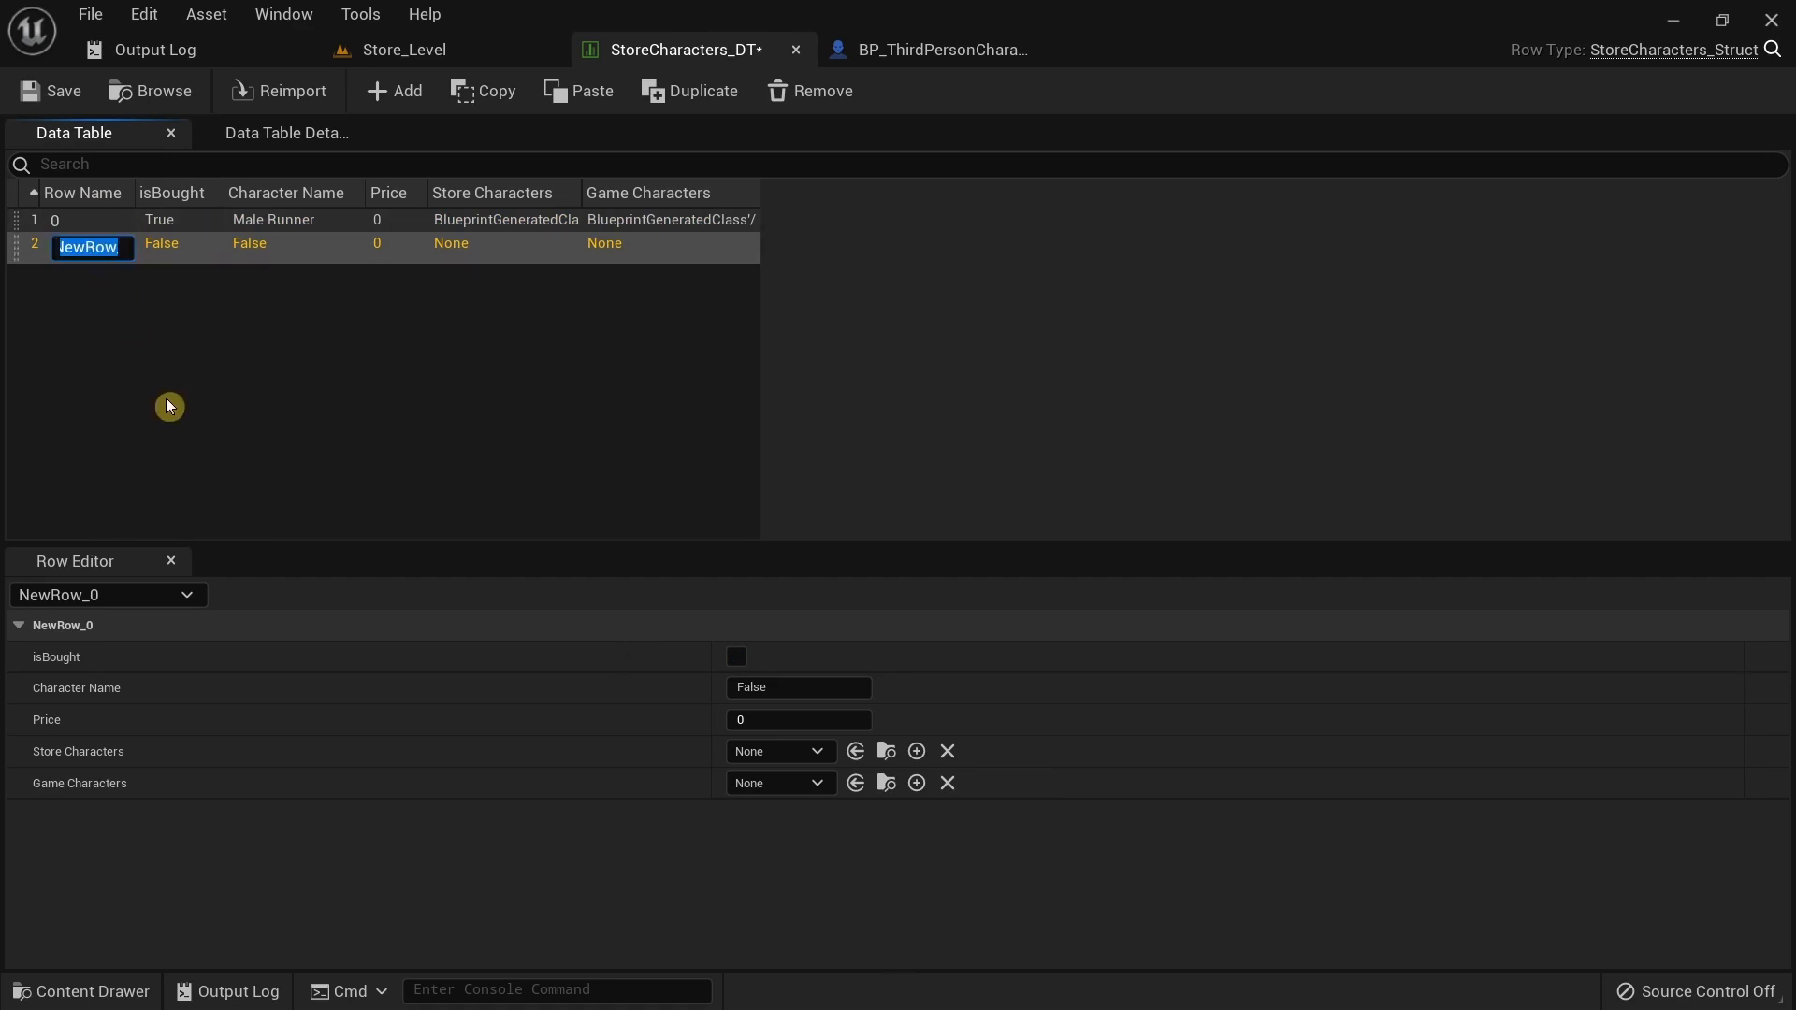
text(1)
key(Return)
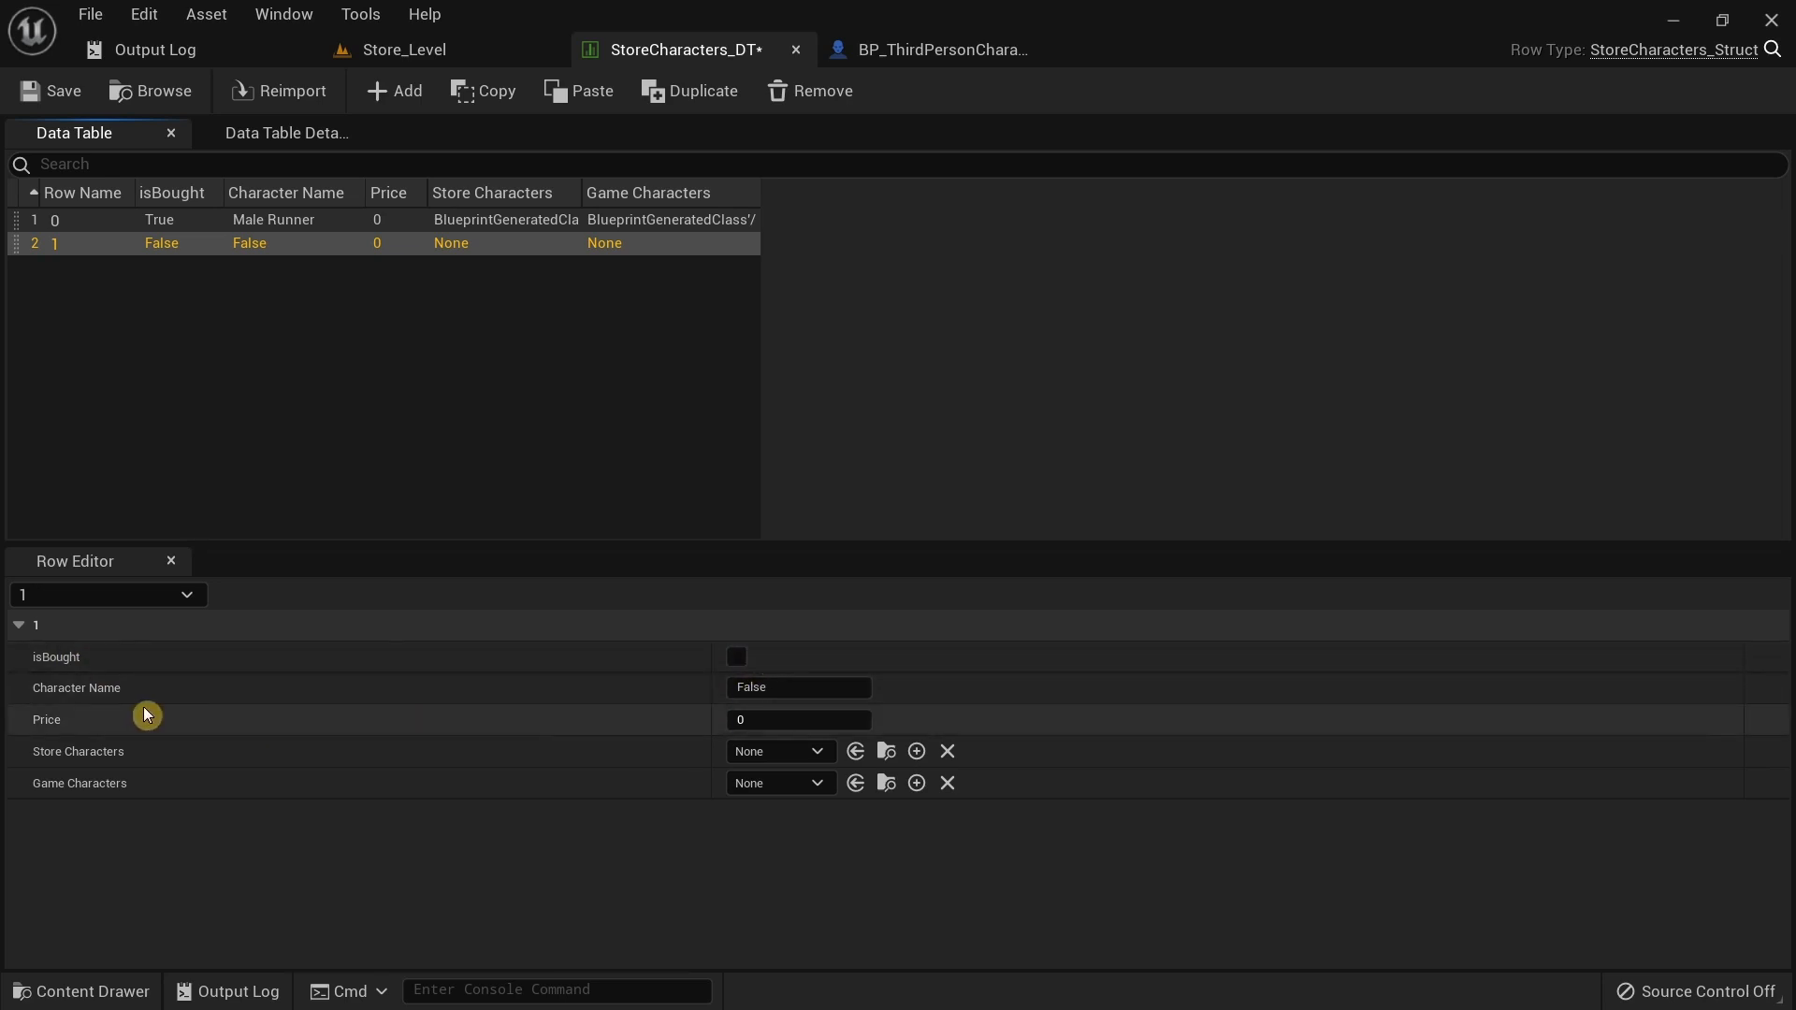
Set row 1's Character Name to Female Runner and its Price to 5.
click(795, 688)
text(Female Runner)
key(Tab)
text(5)
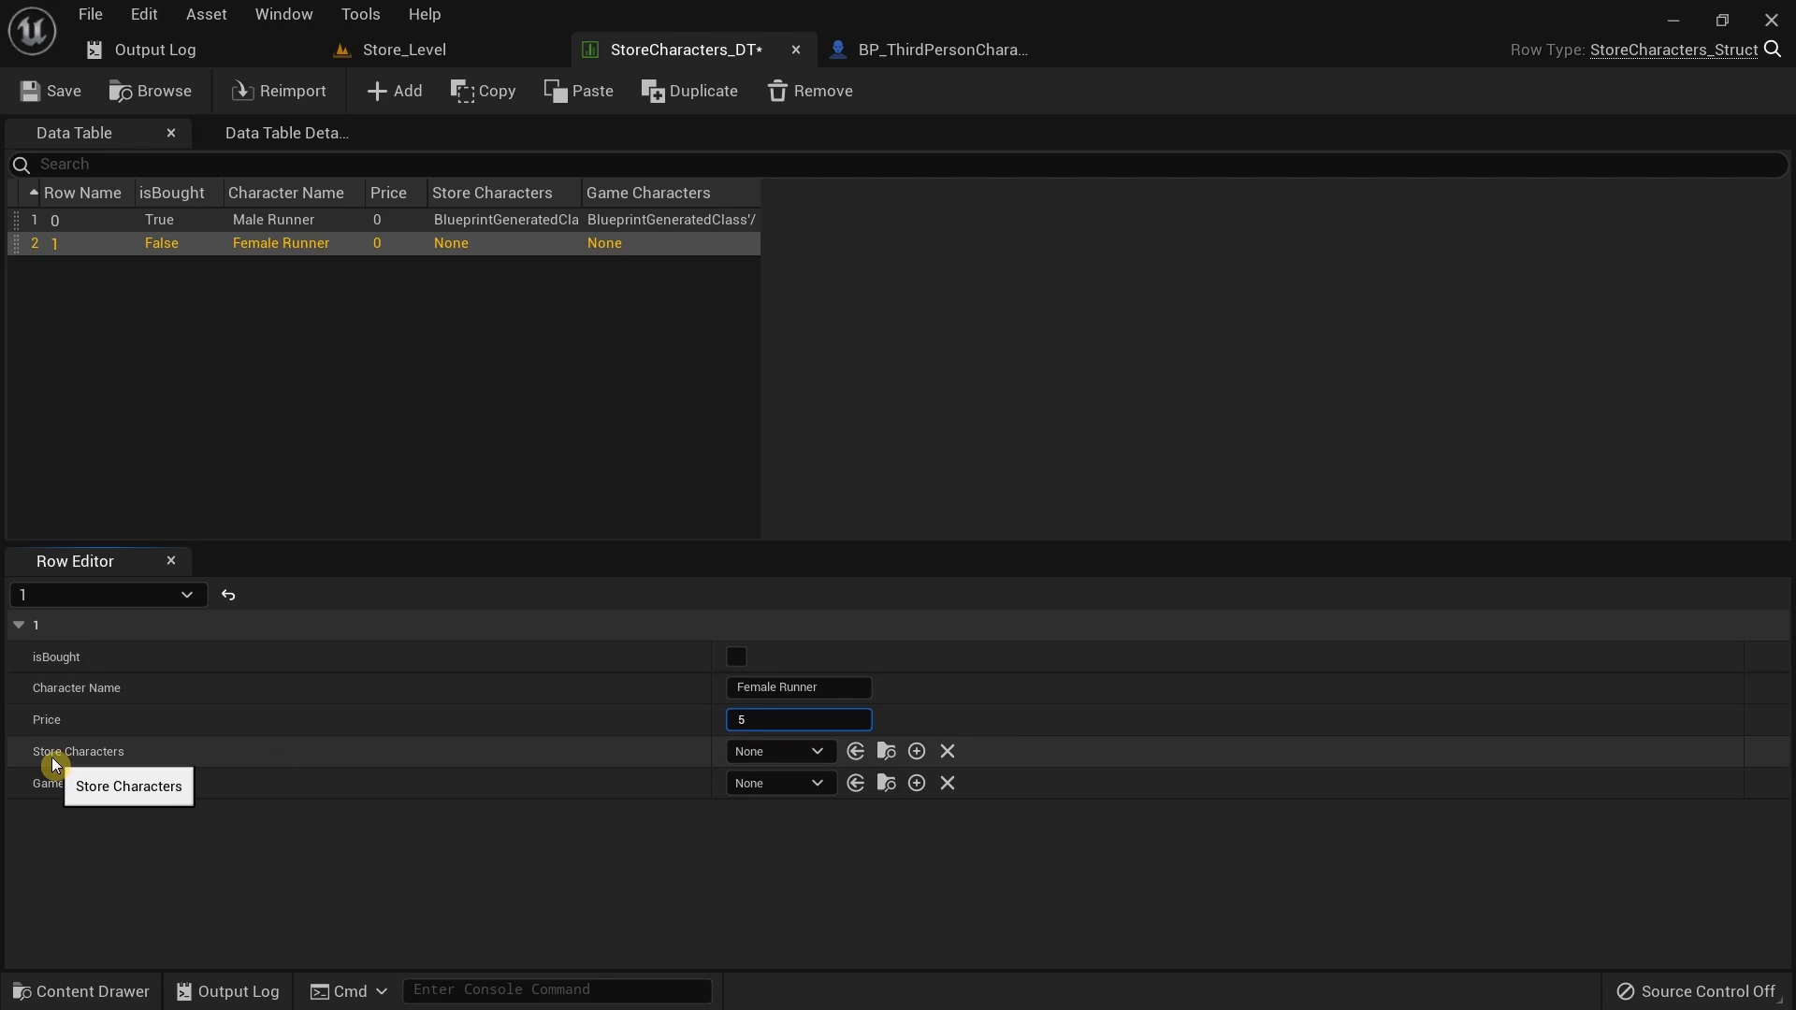
Set row 1's Store Characters to Female_Runner and its Game Characters to ChildBP_Female_Runner.
click(793, 752)
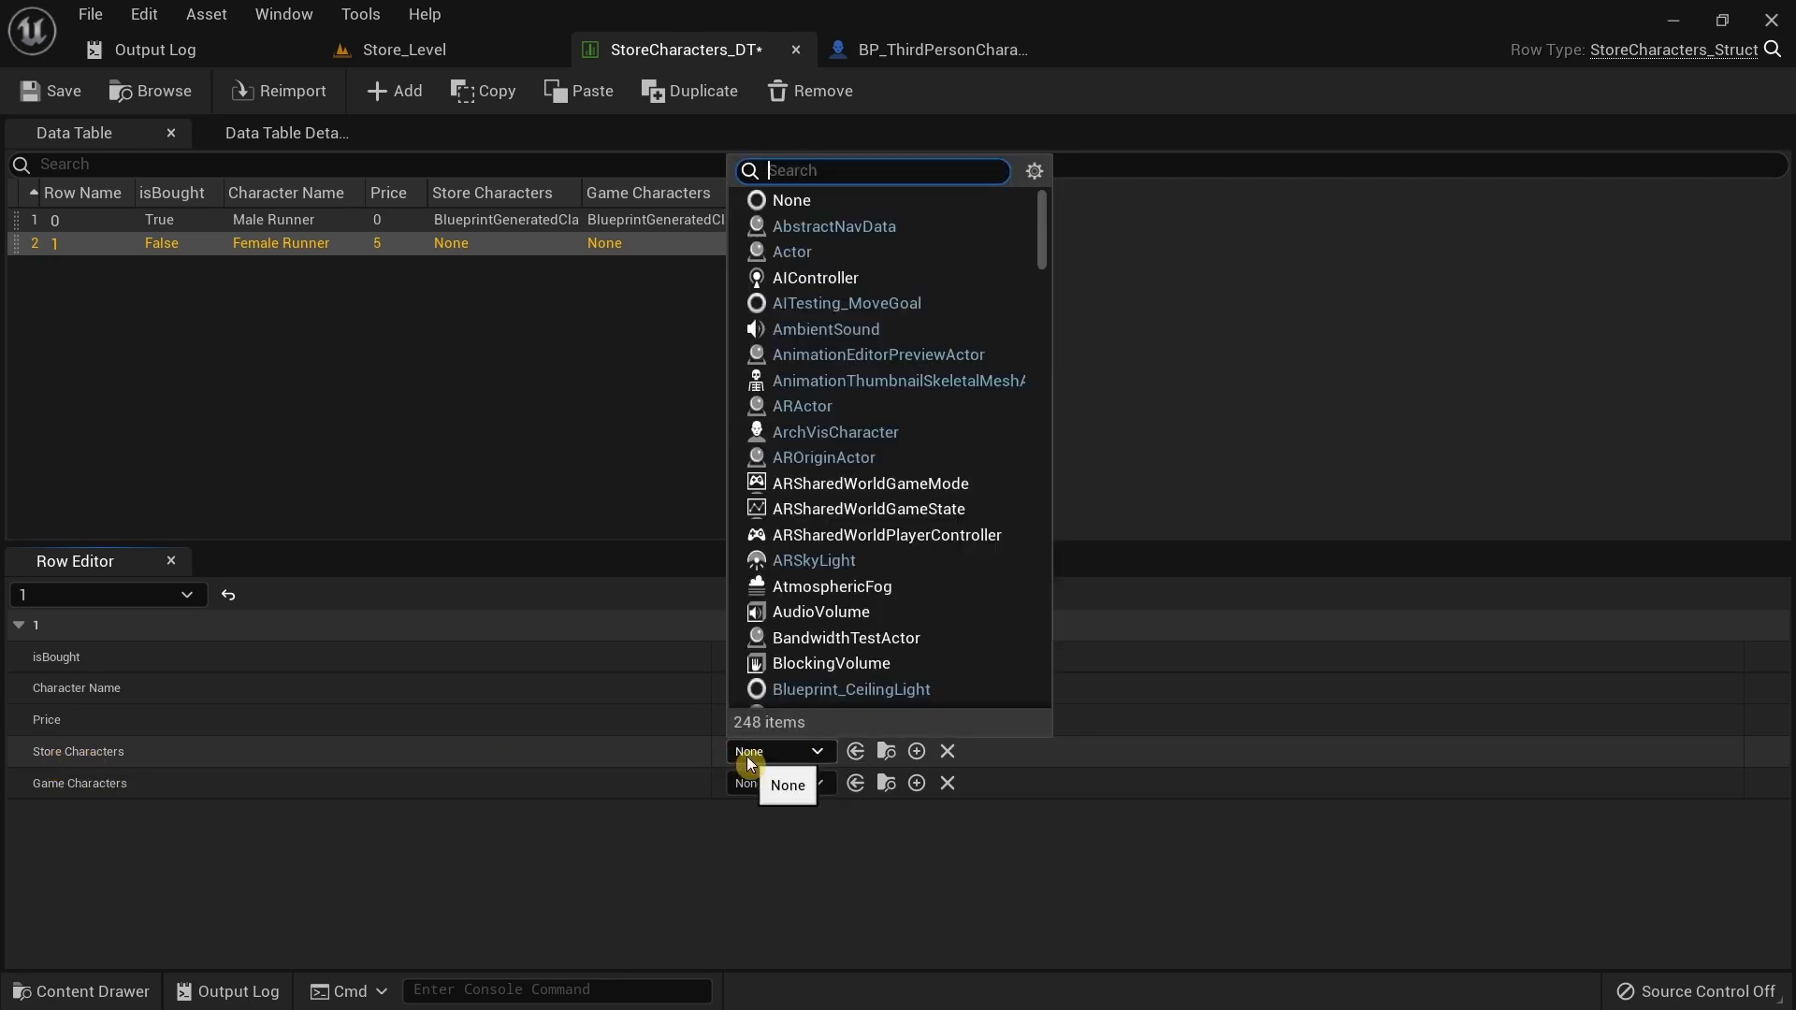
text(female)
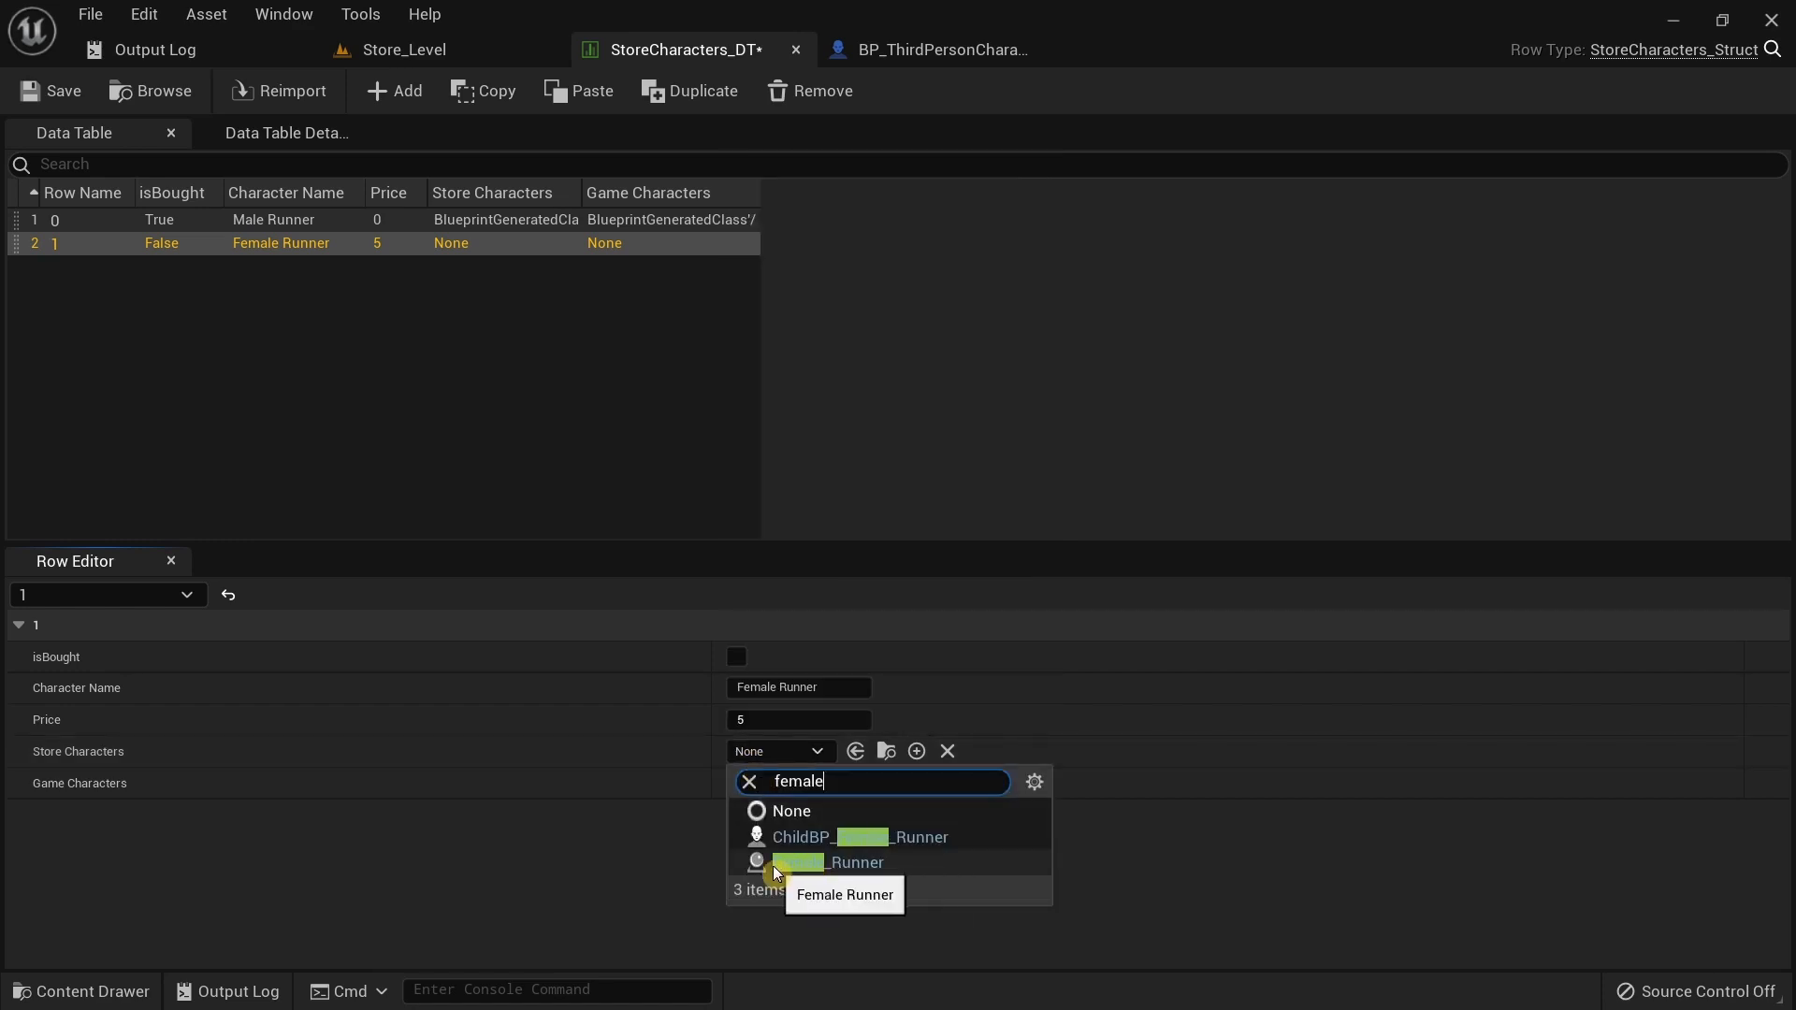
click(821, 862)
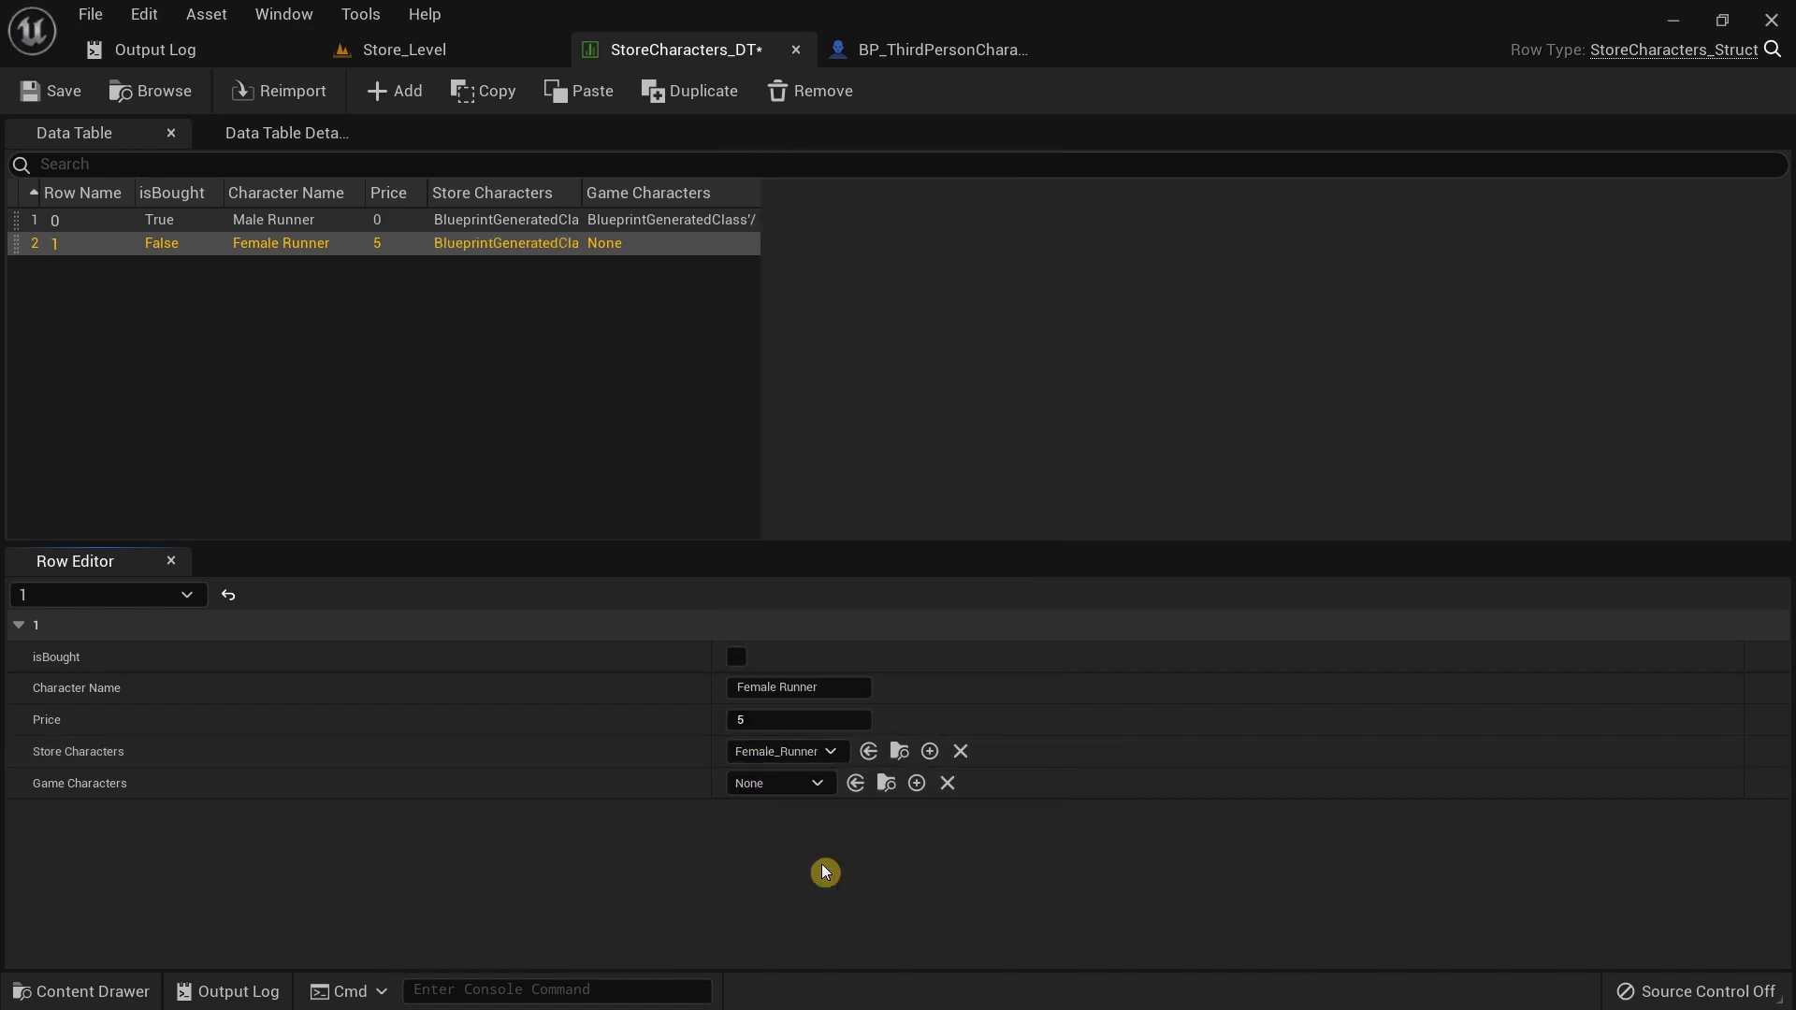
click(772, 788)
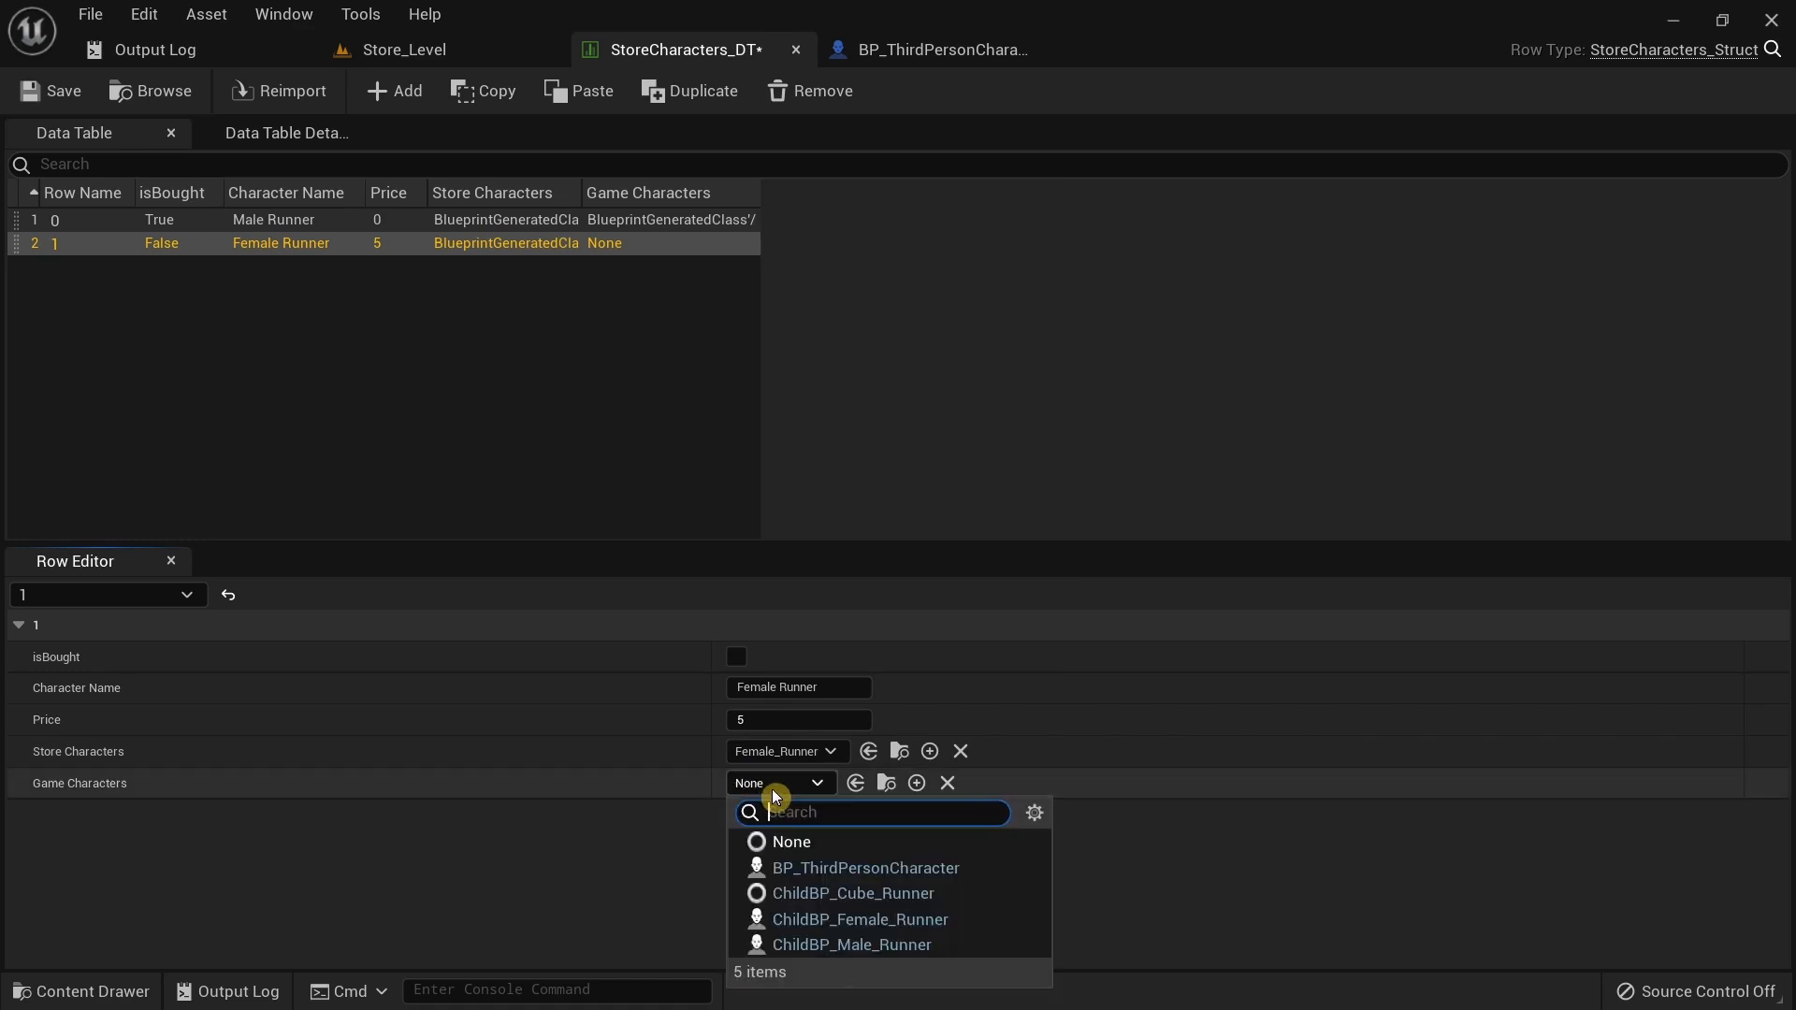
click(874, 921)
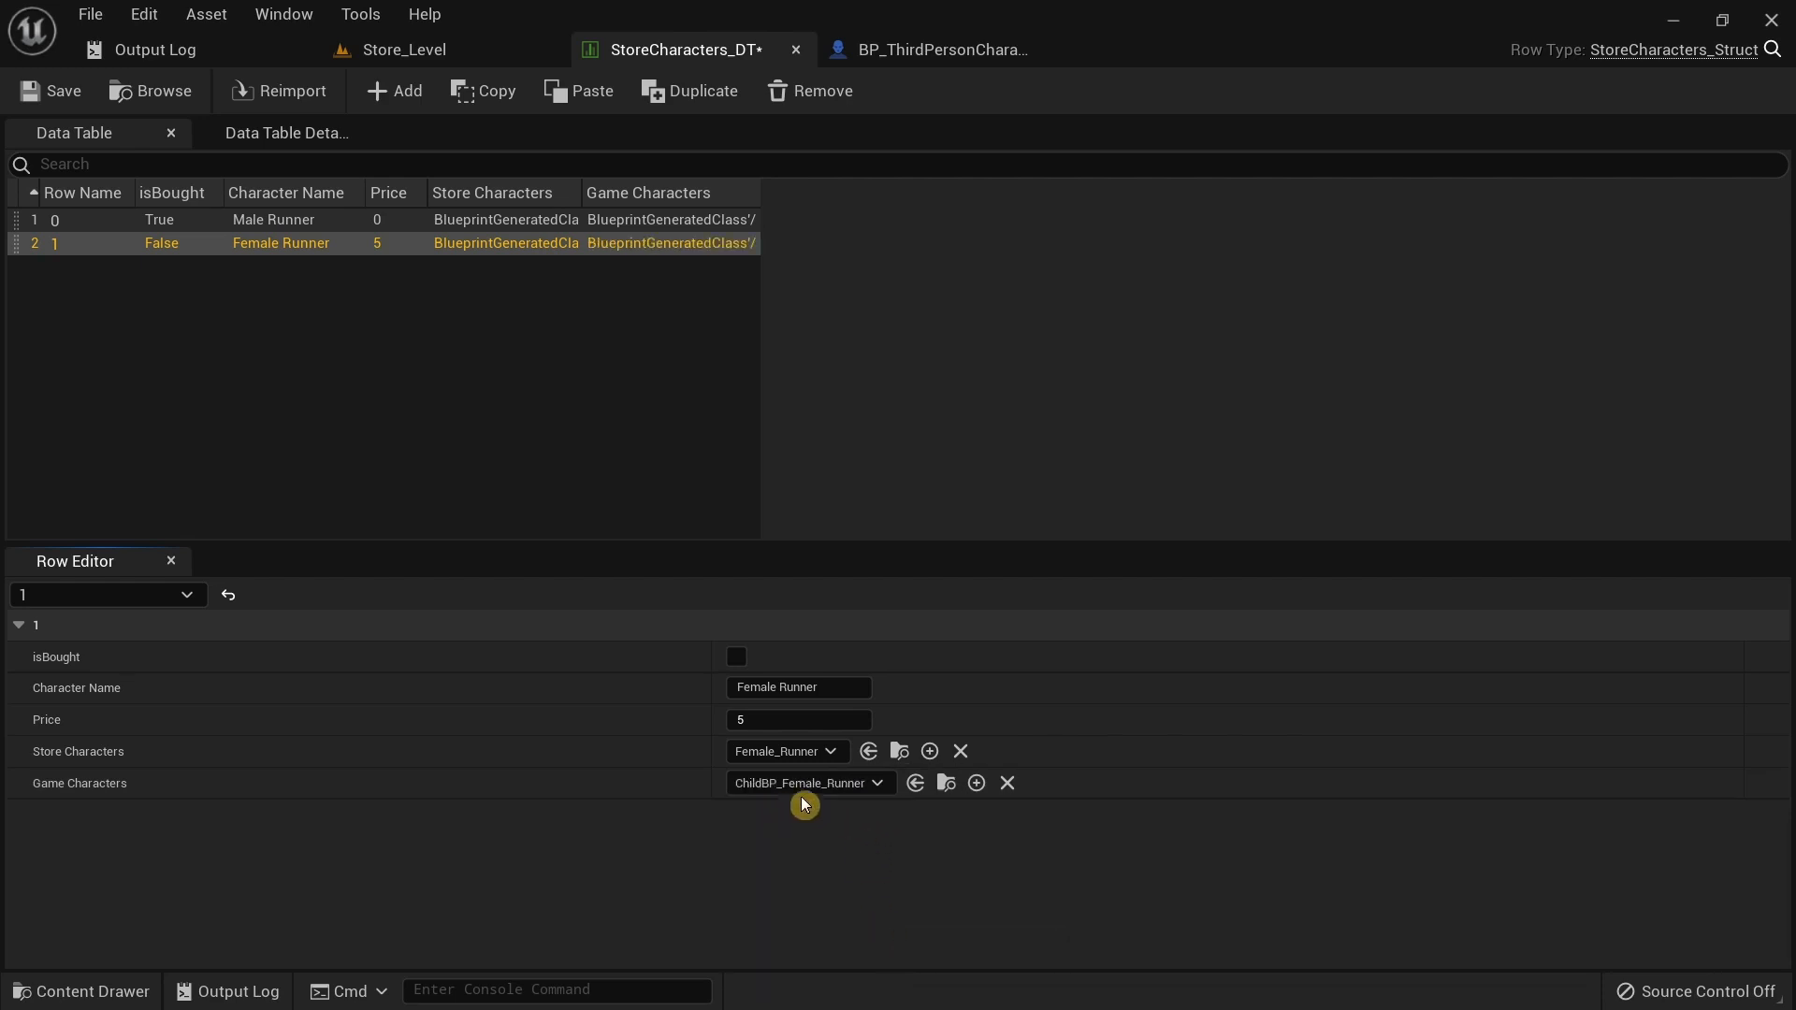
Add a third row to the data table and name it 2.
click(397, 95)
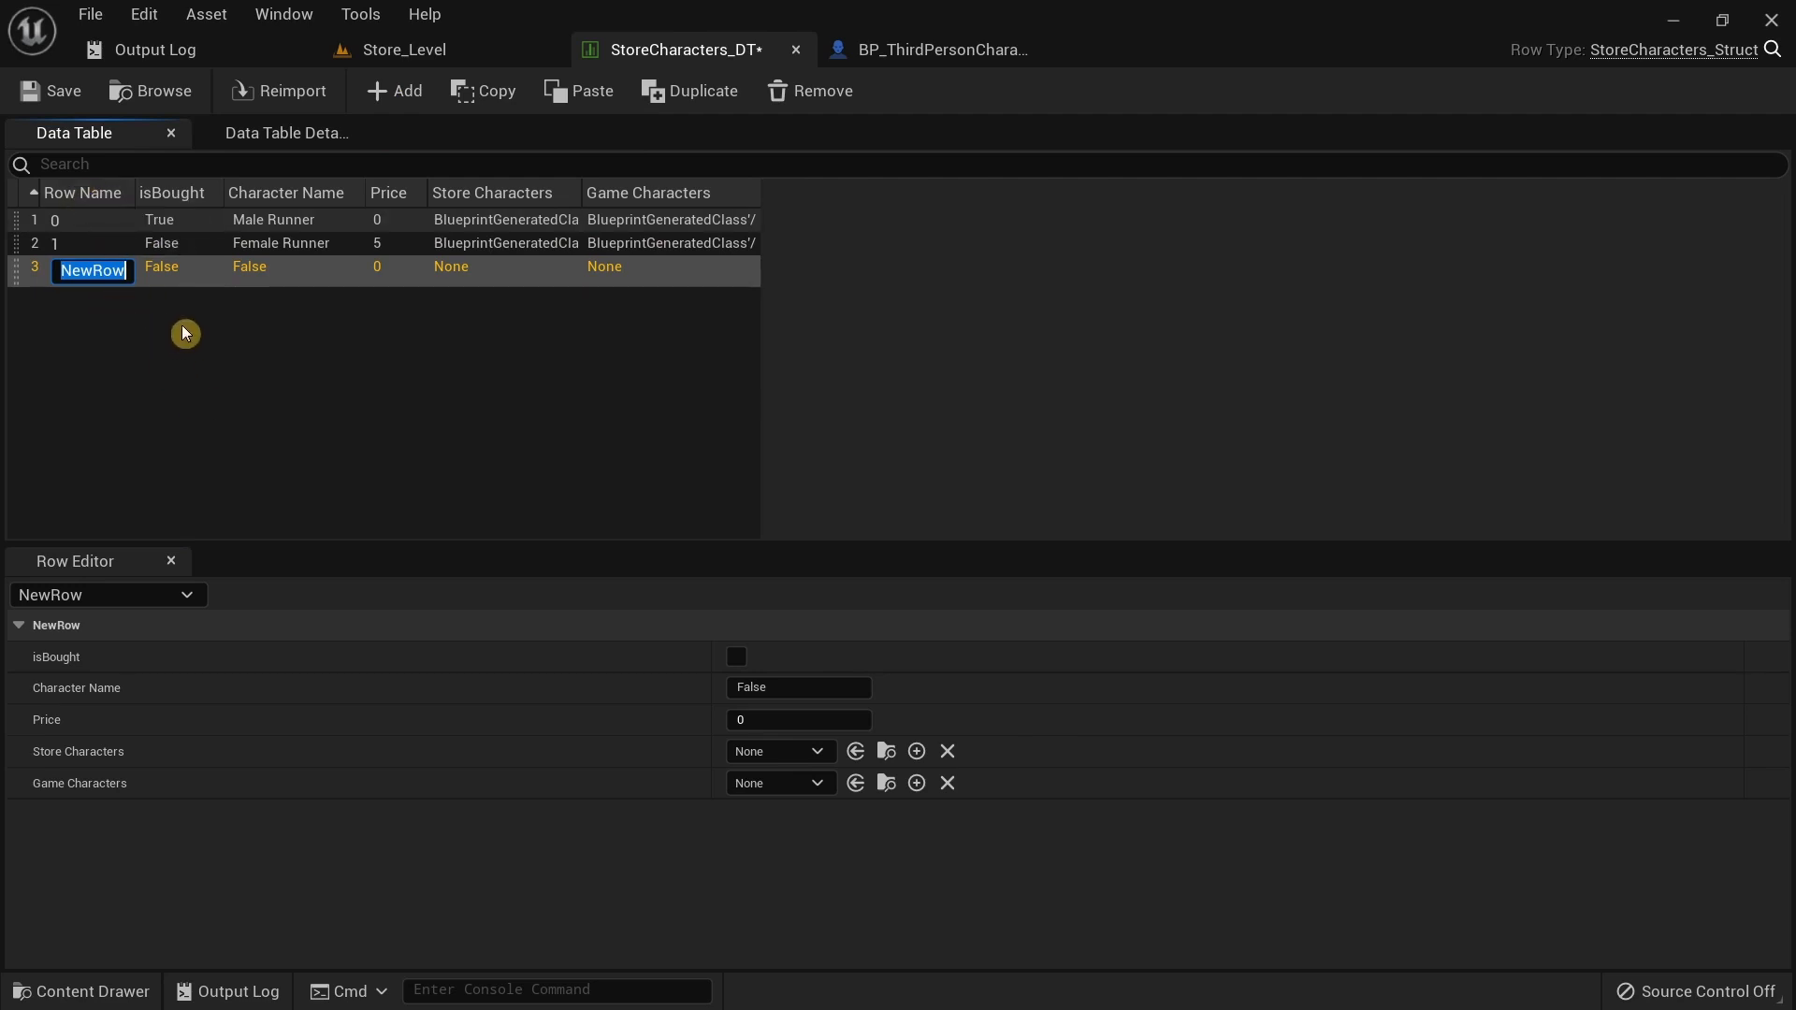
text(2)
key(Return)
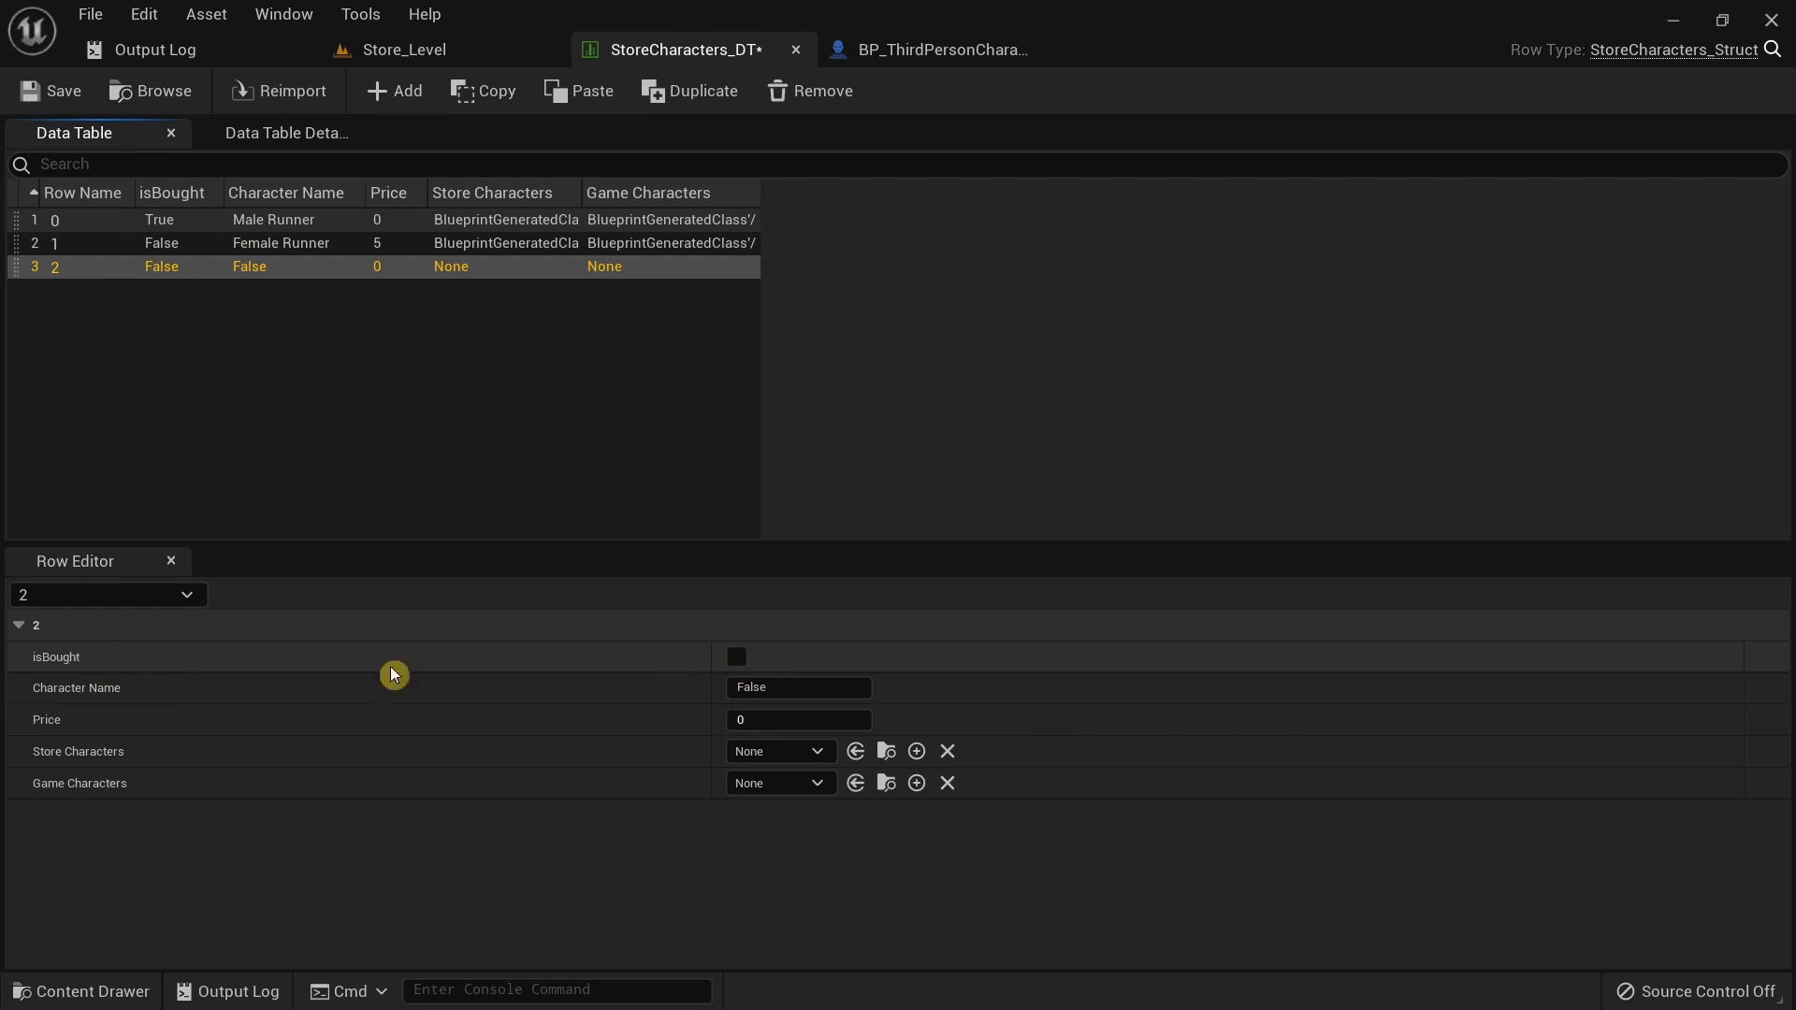
Set row 2's Character Name to Cube Runner and its Price to 10.
click(283, 695)
click(788, 683)
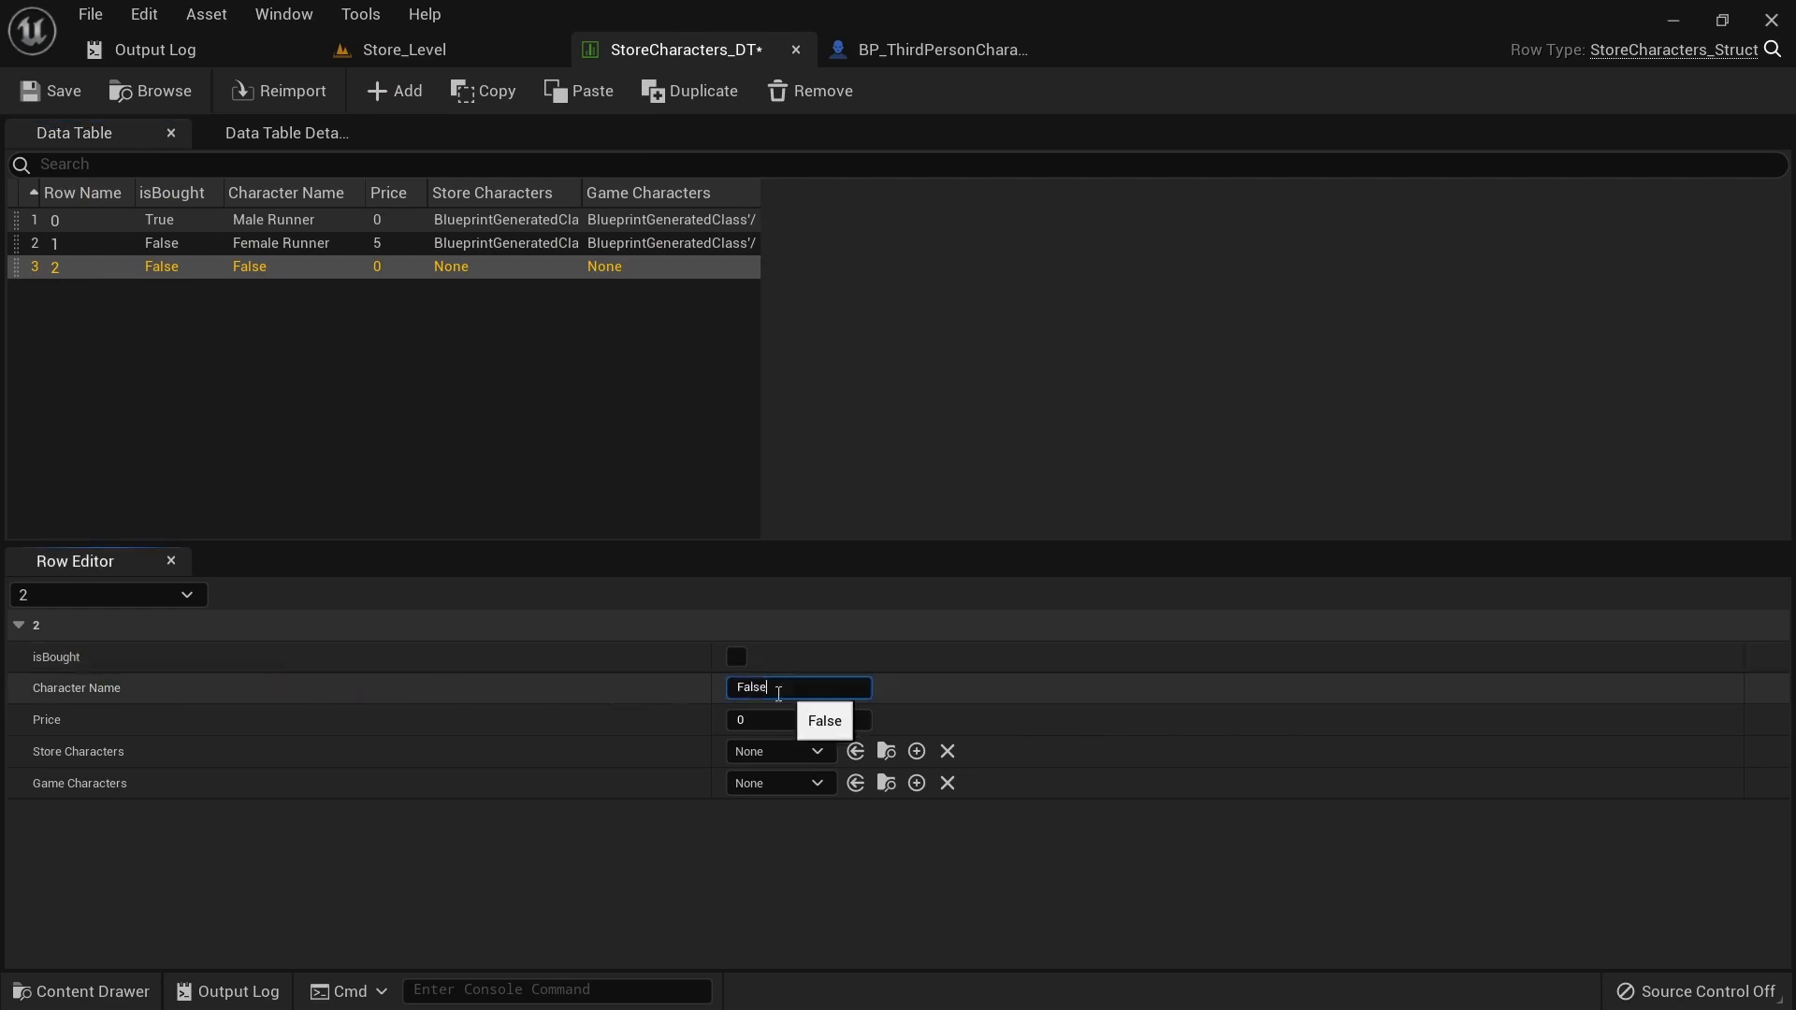
text(Cube Runner)
key(Tab)
text(10)
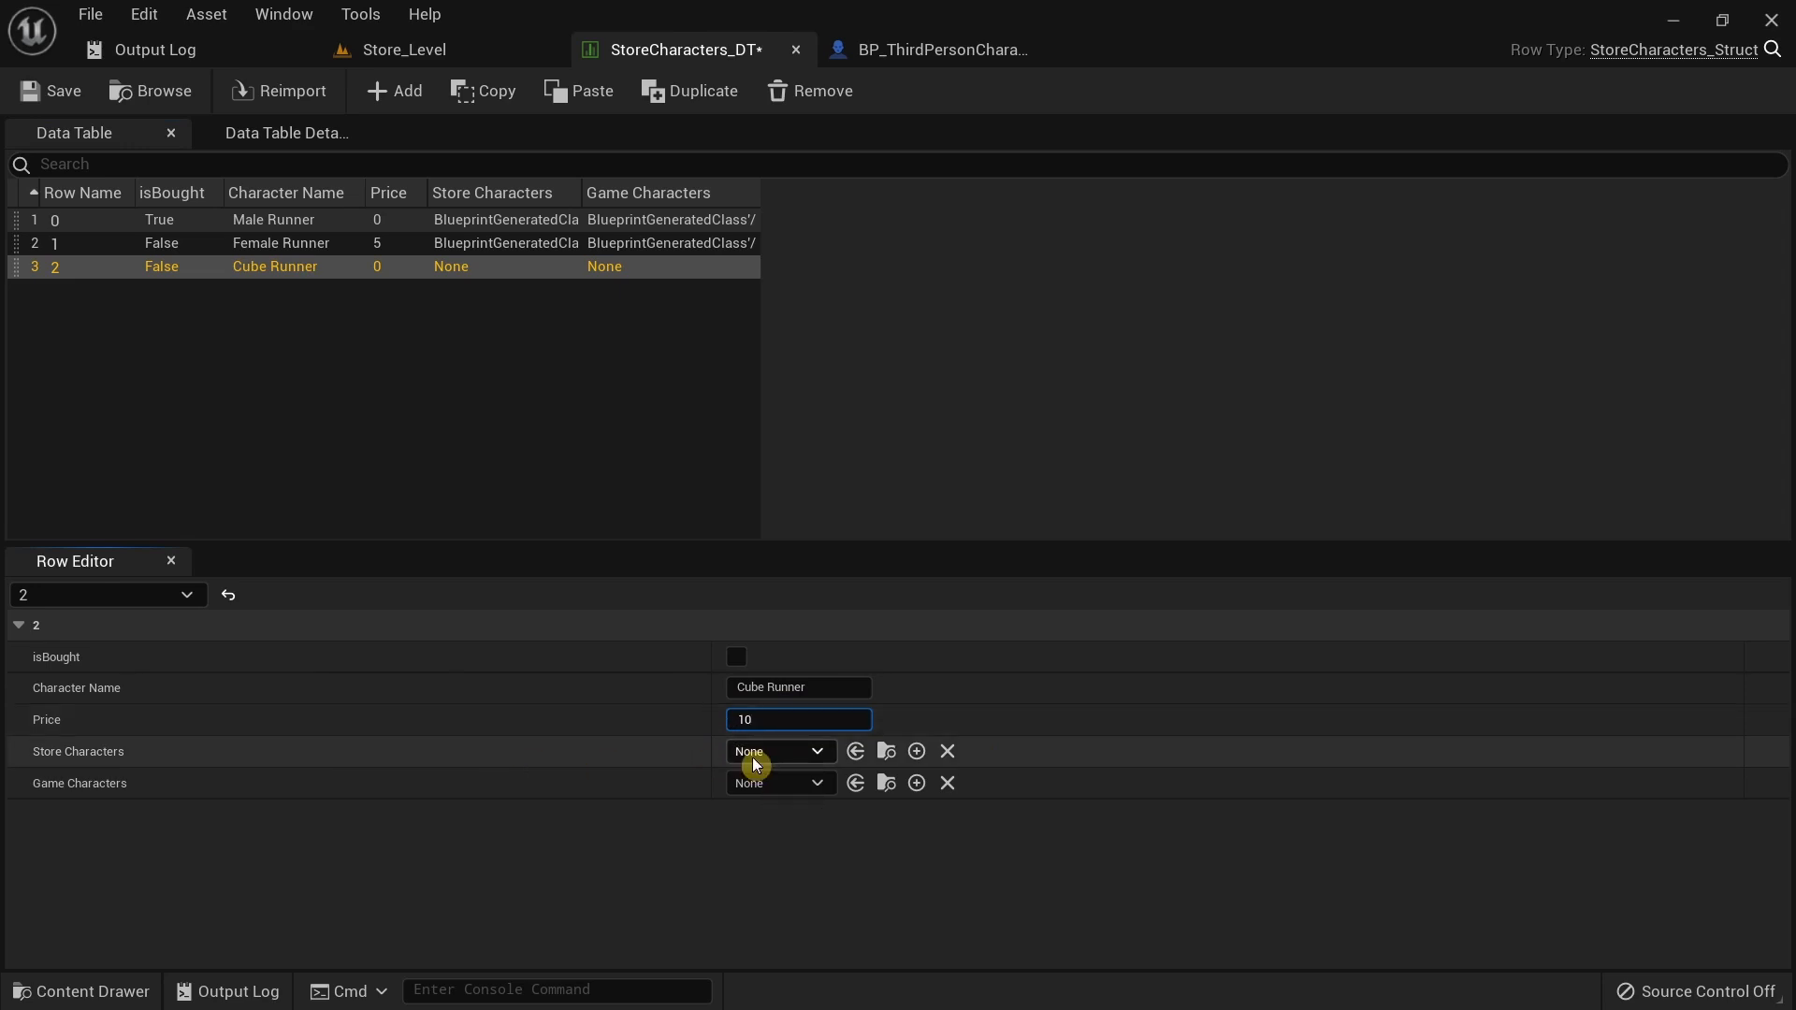
Set row 2's Store Characters to Cube_Runner and its Game Characters to ChildBP_Cube_Runner.
click(756, 758)
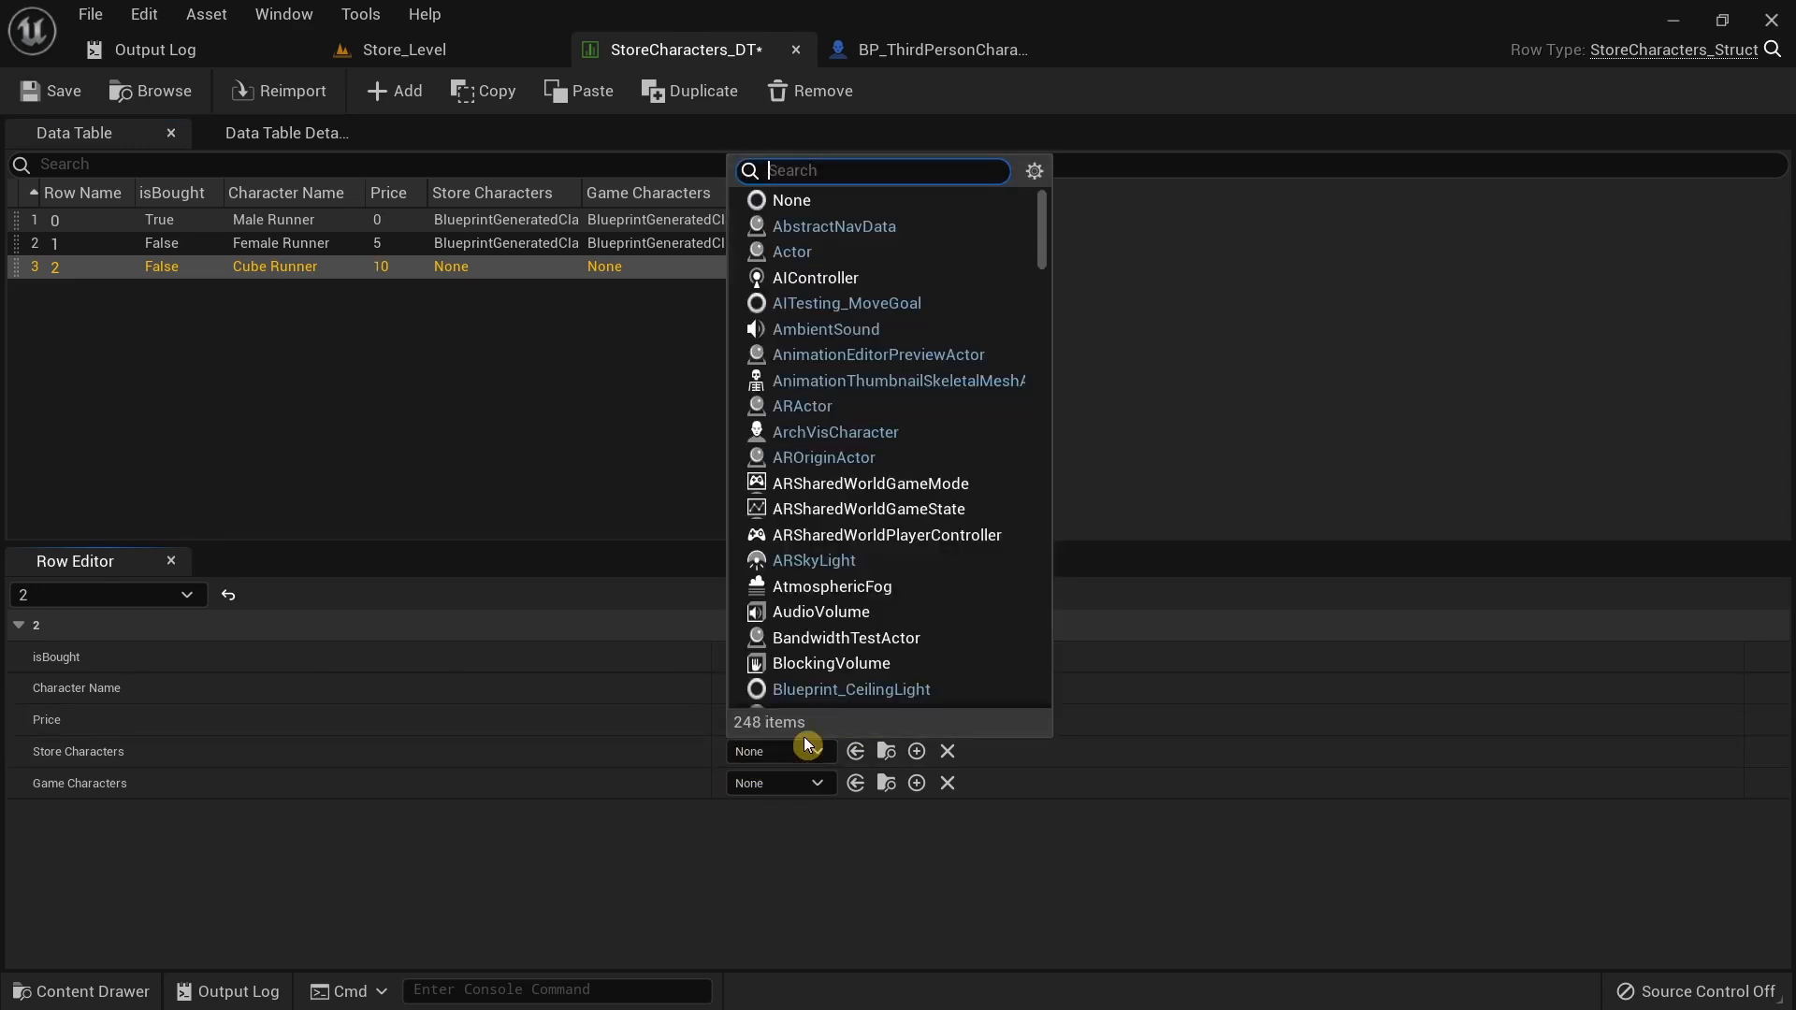
text(cube)
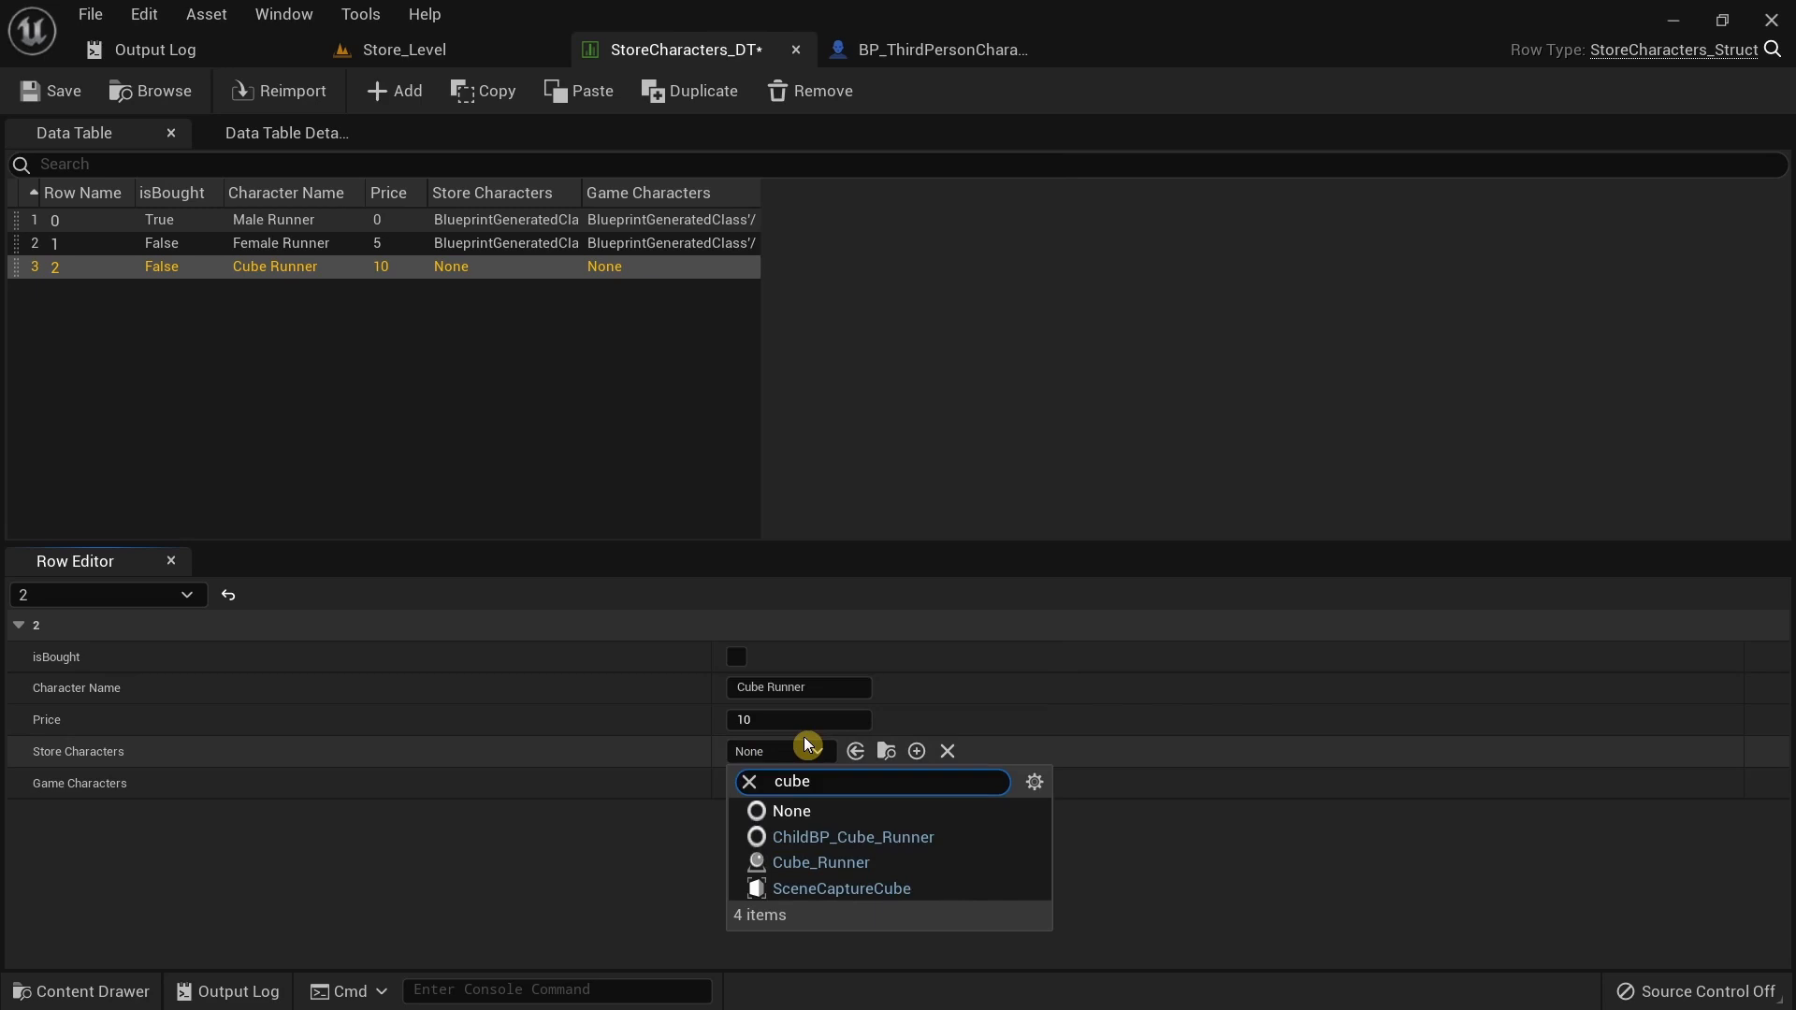
click(859, 863)
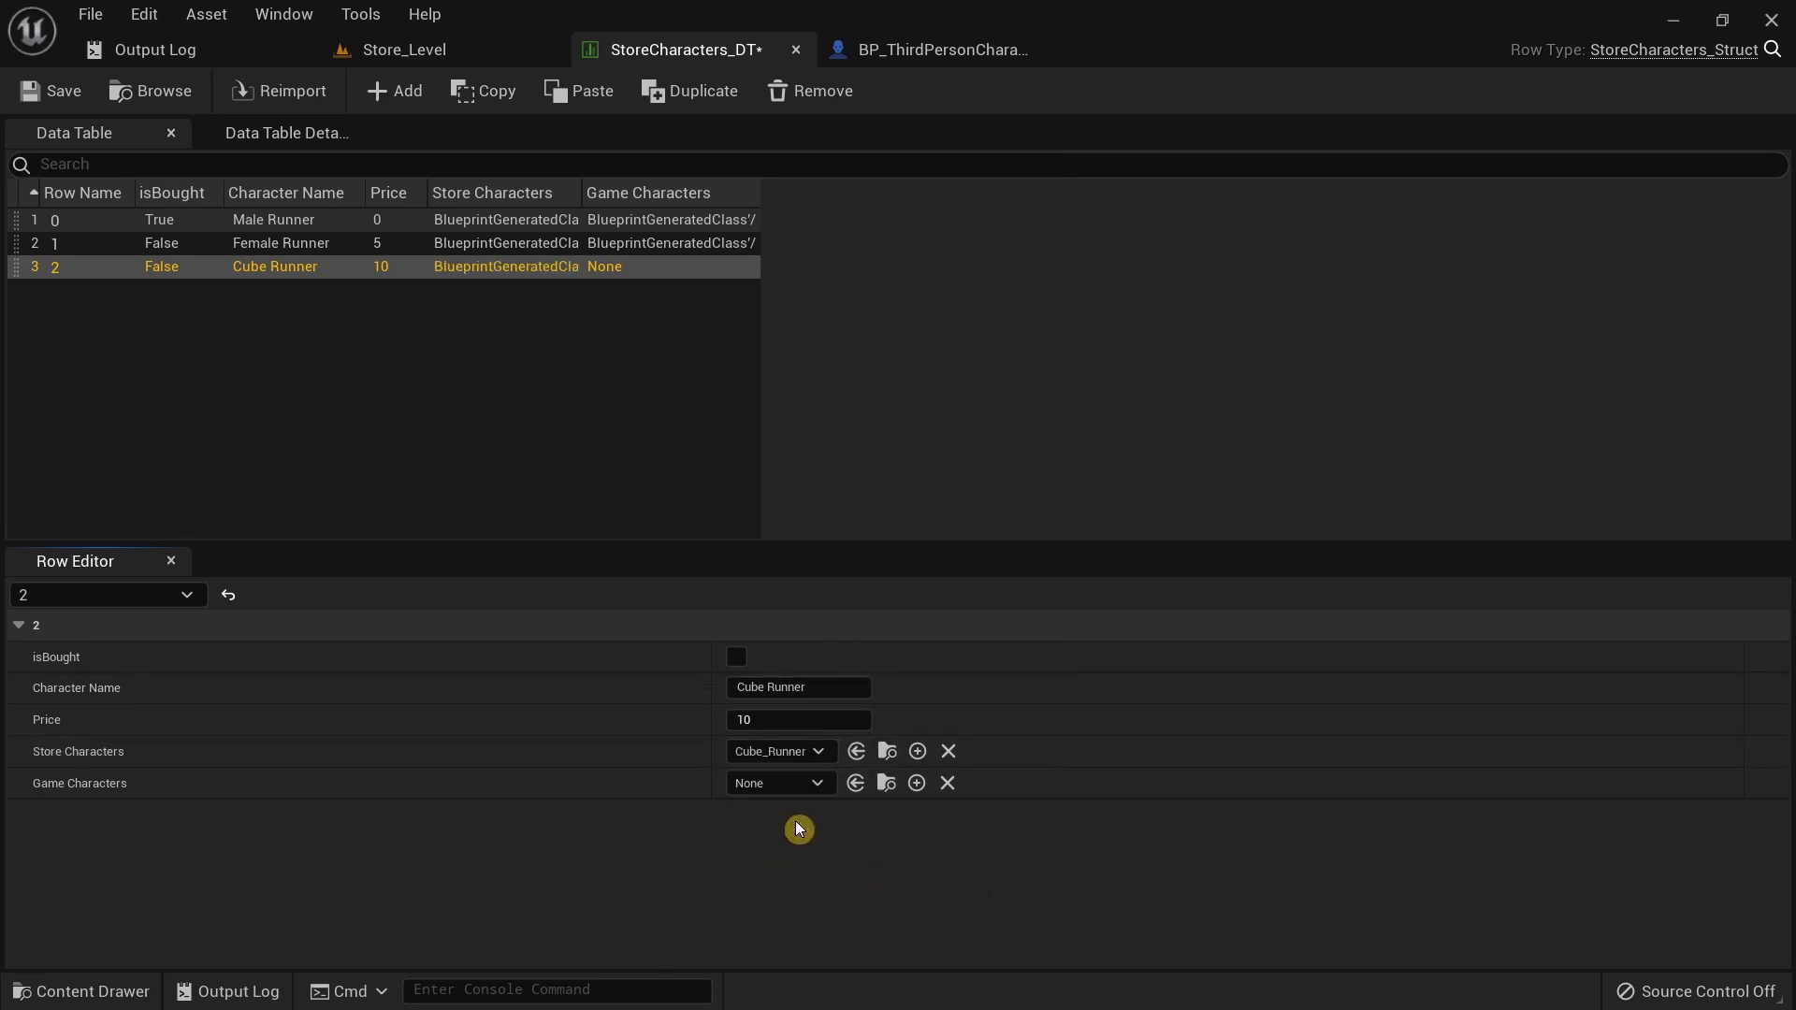
click(786, 786)
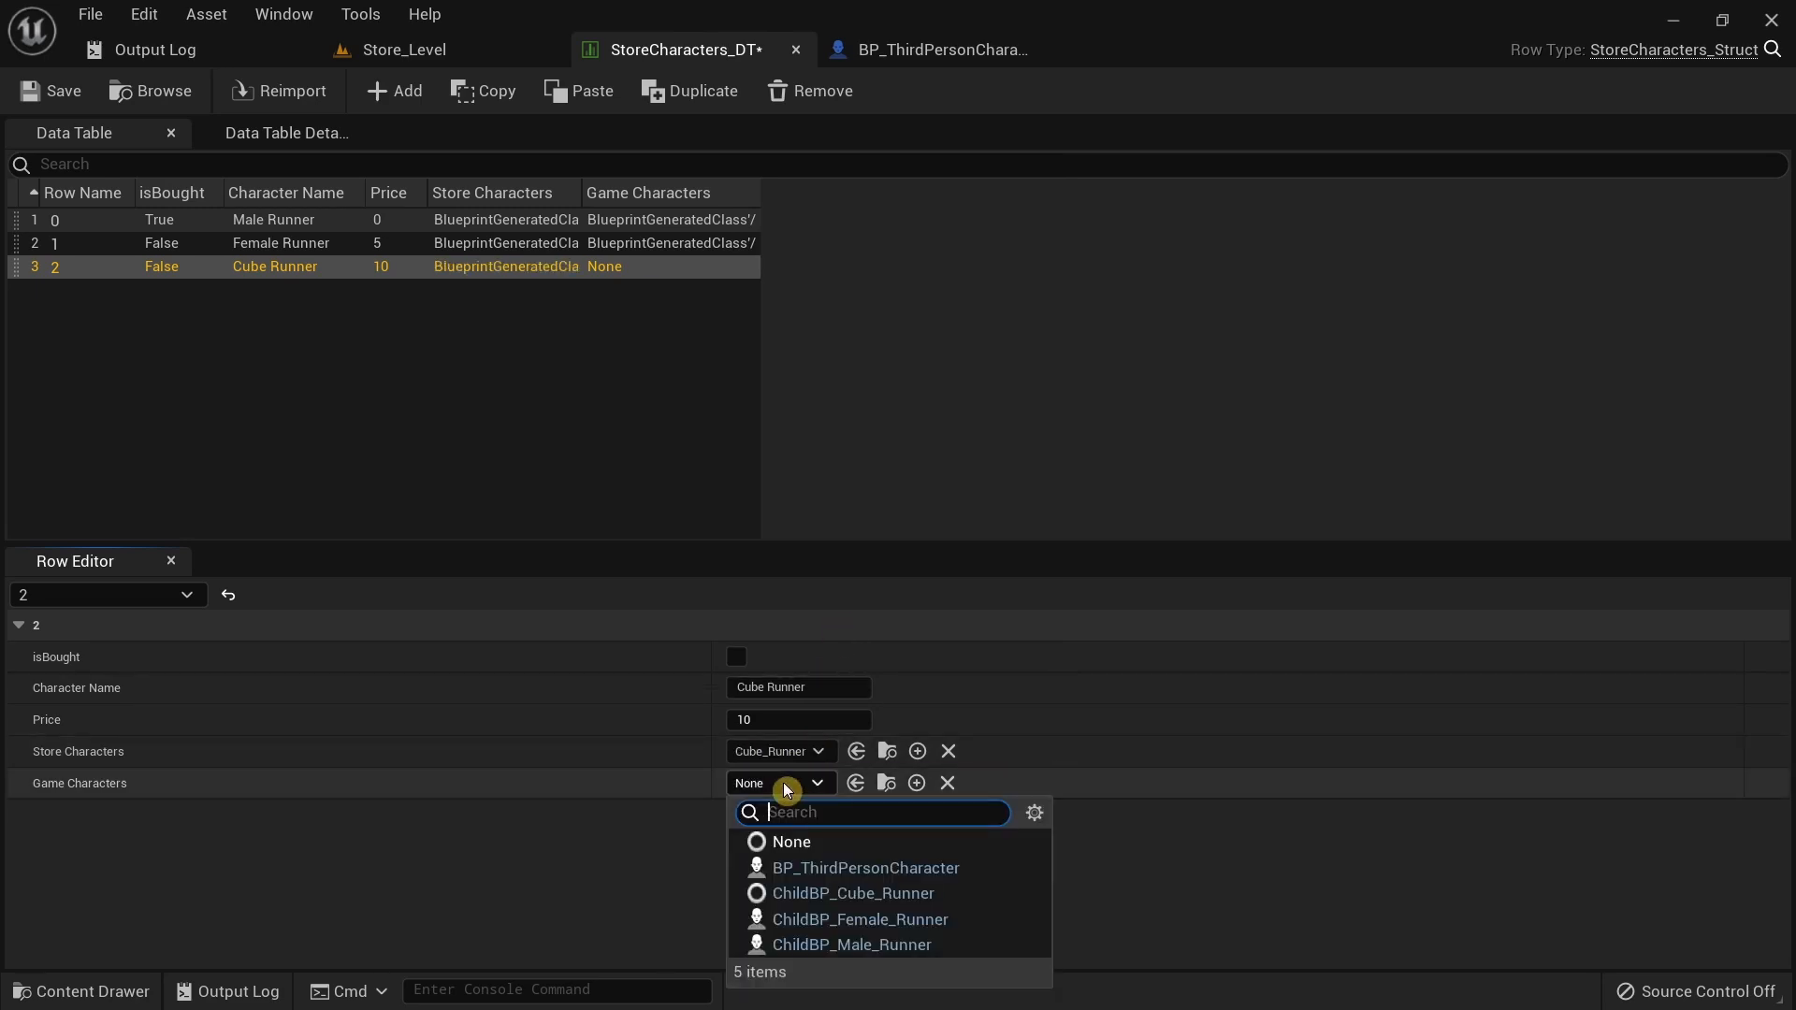
click(912, 895)
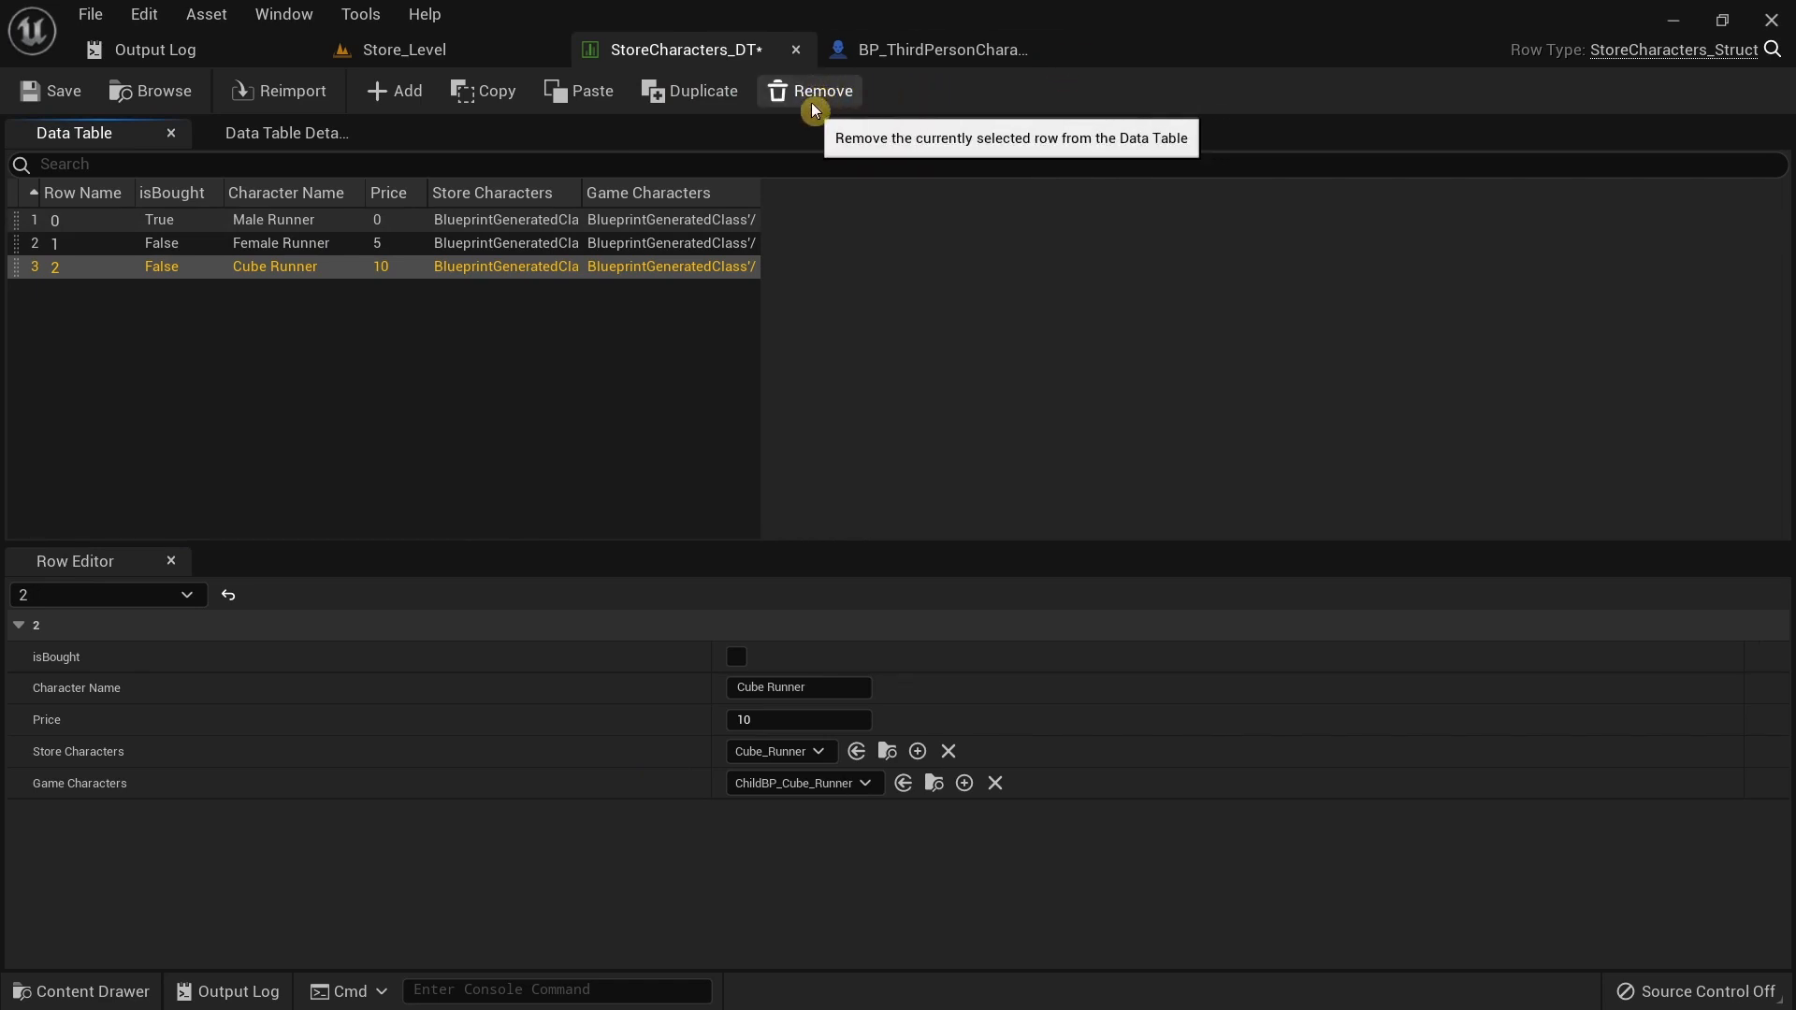
Save the StoreCharacters_DT data table and return to the Store_Level viewport.
key(ctrl+s)
click(407, 373)
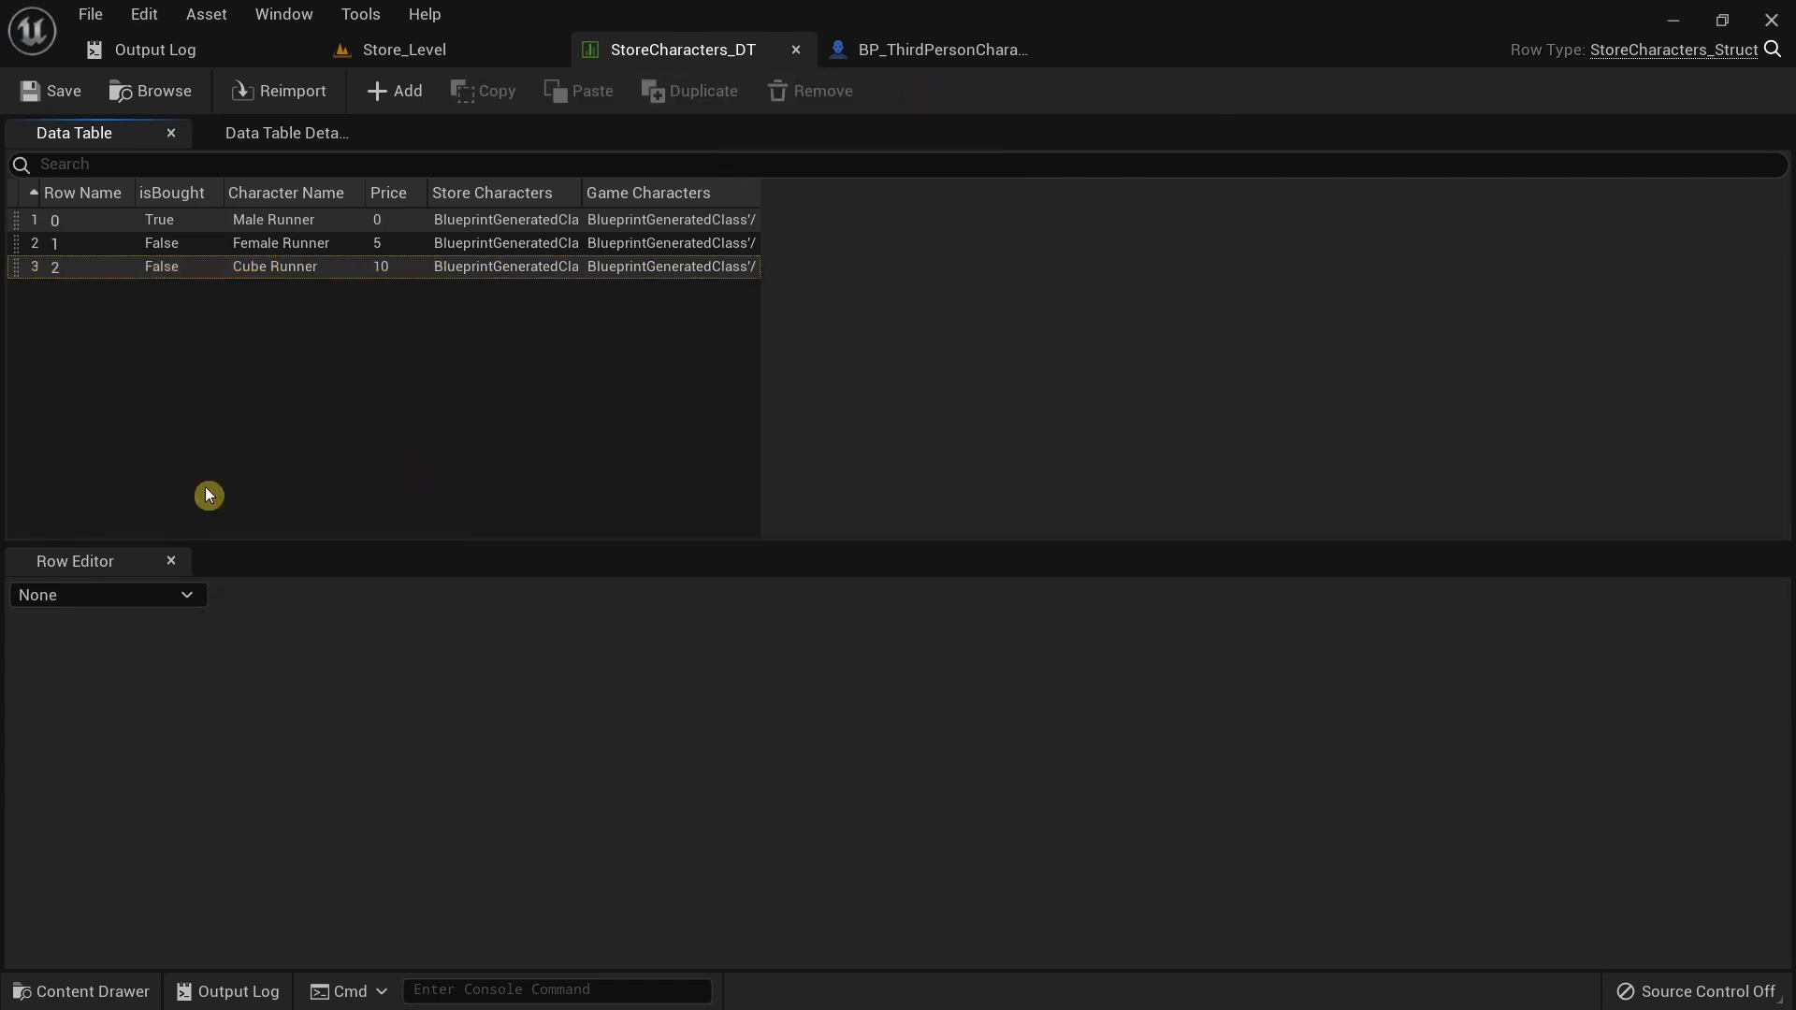
click(67, 97)
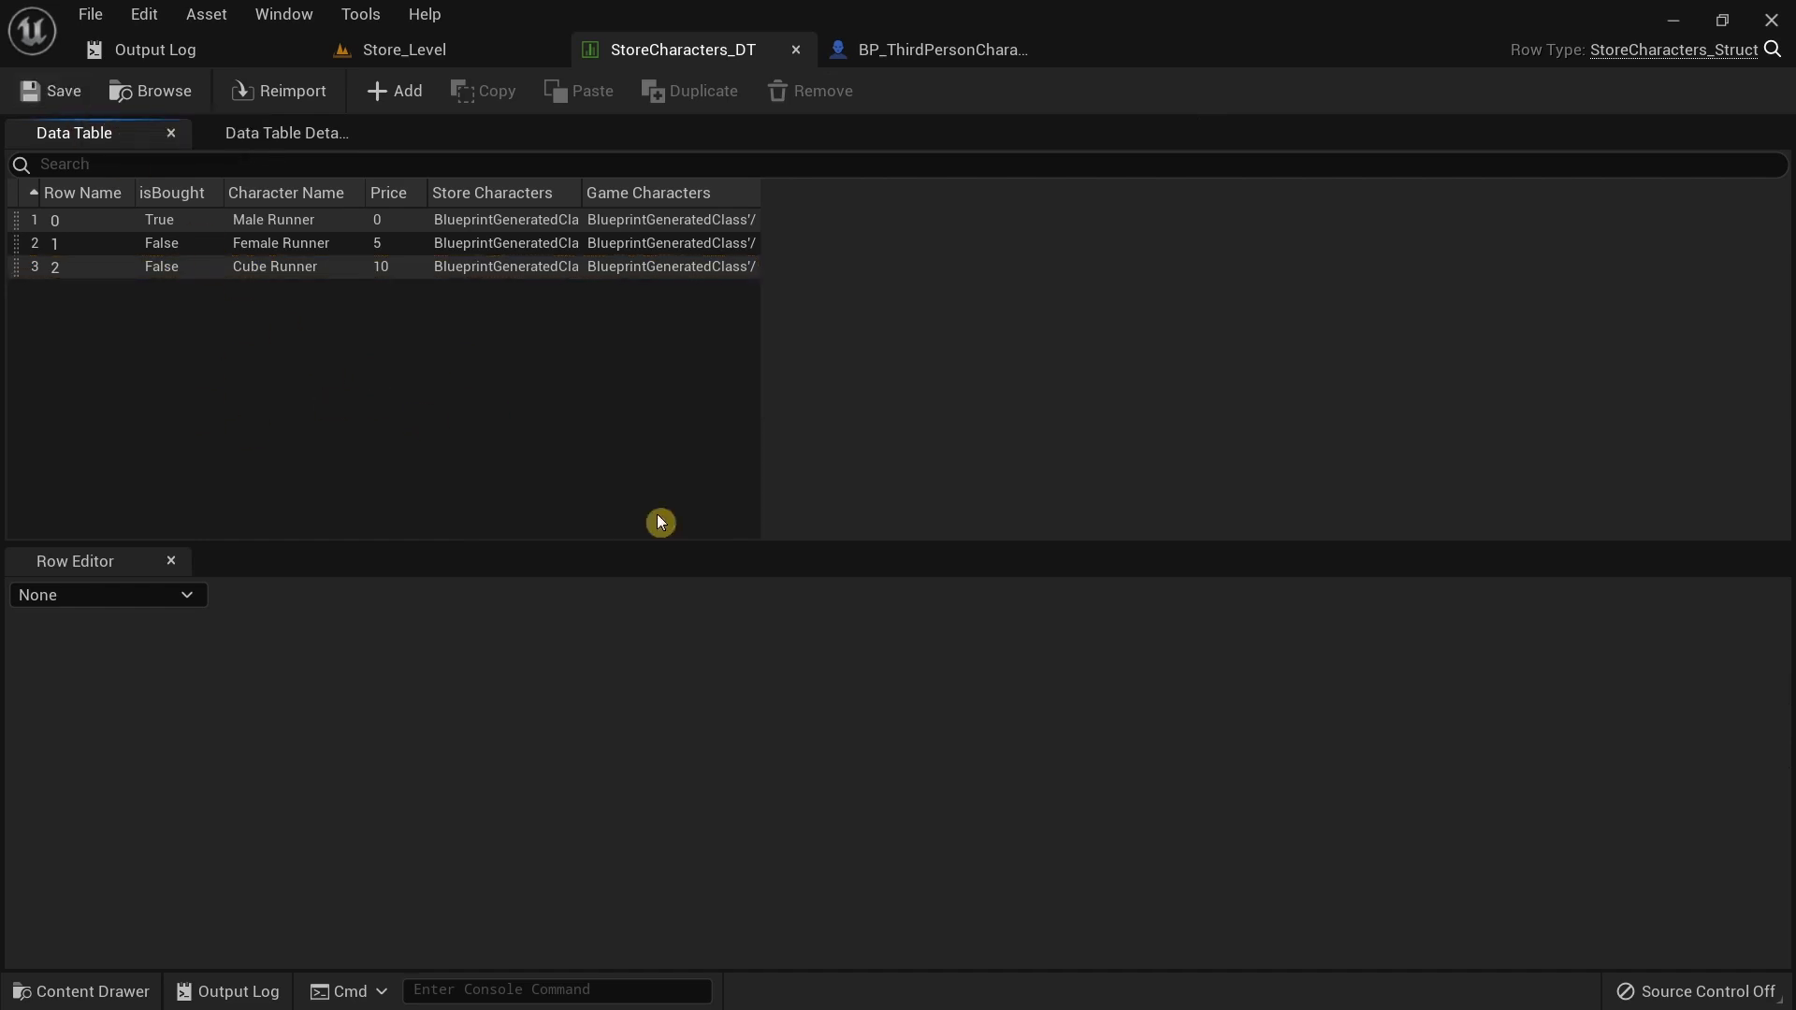
click(417, 49)
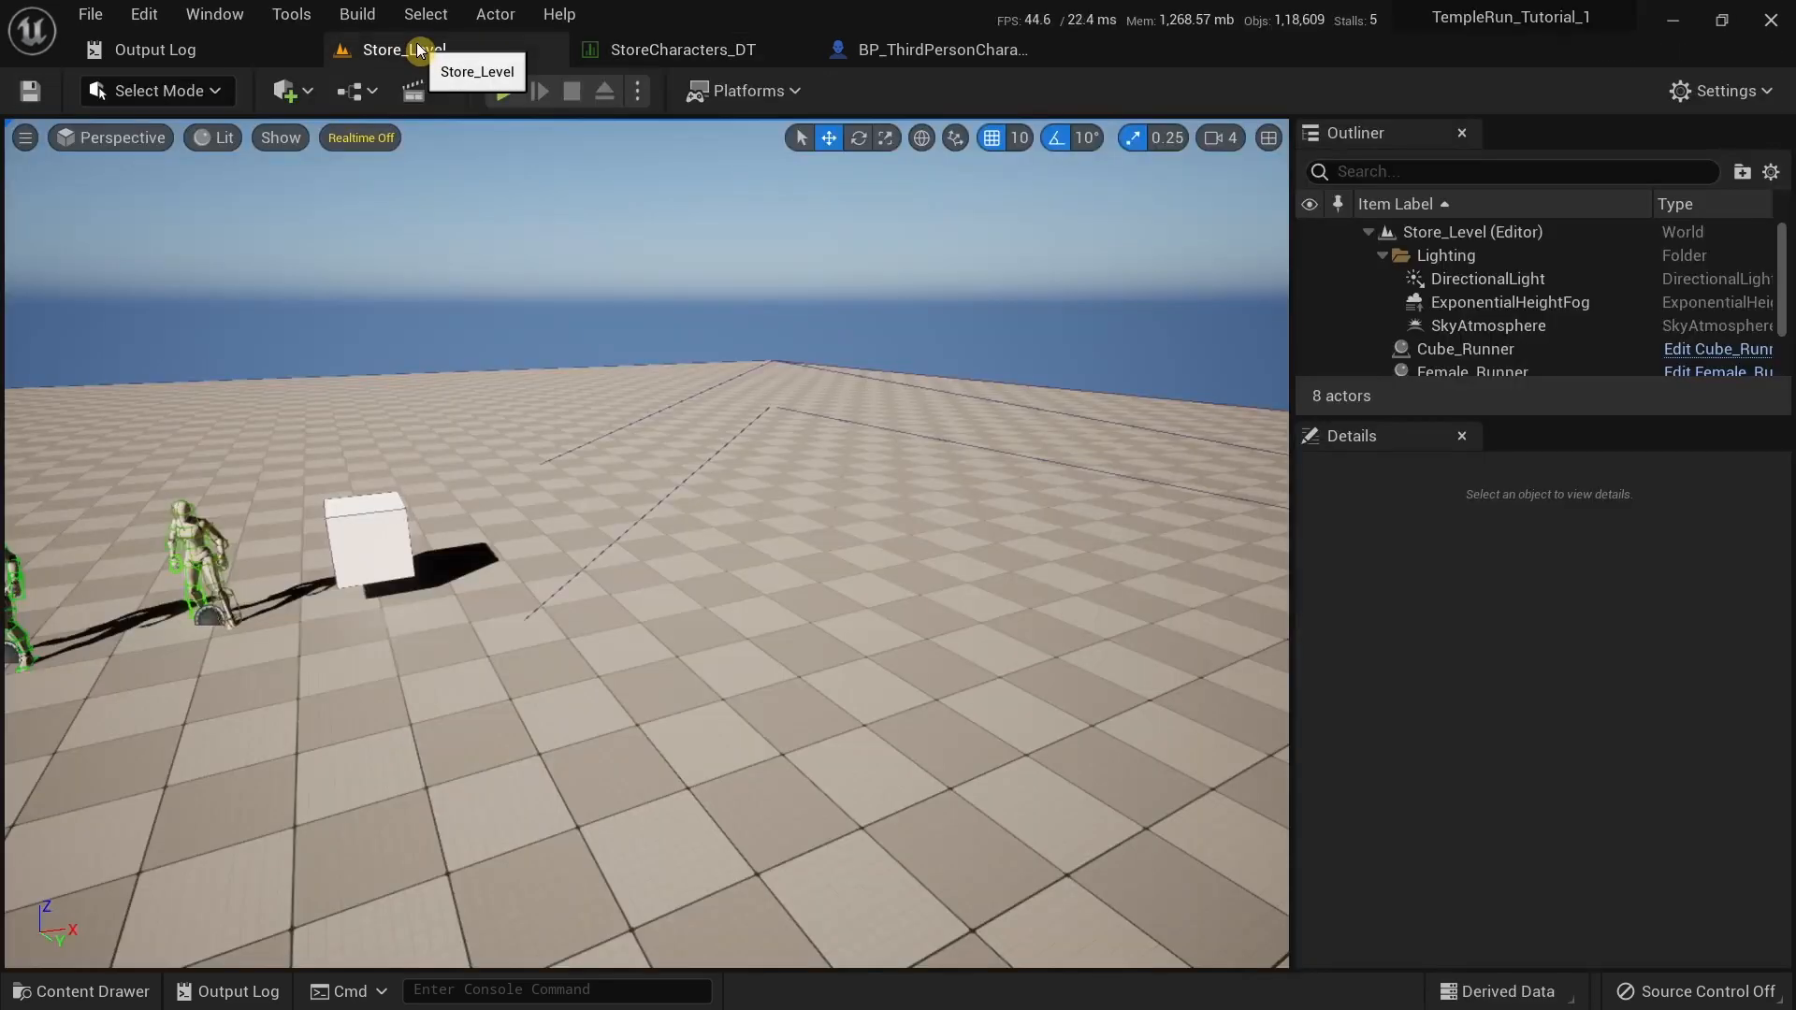